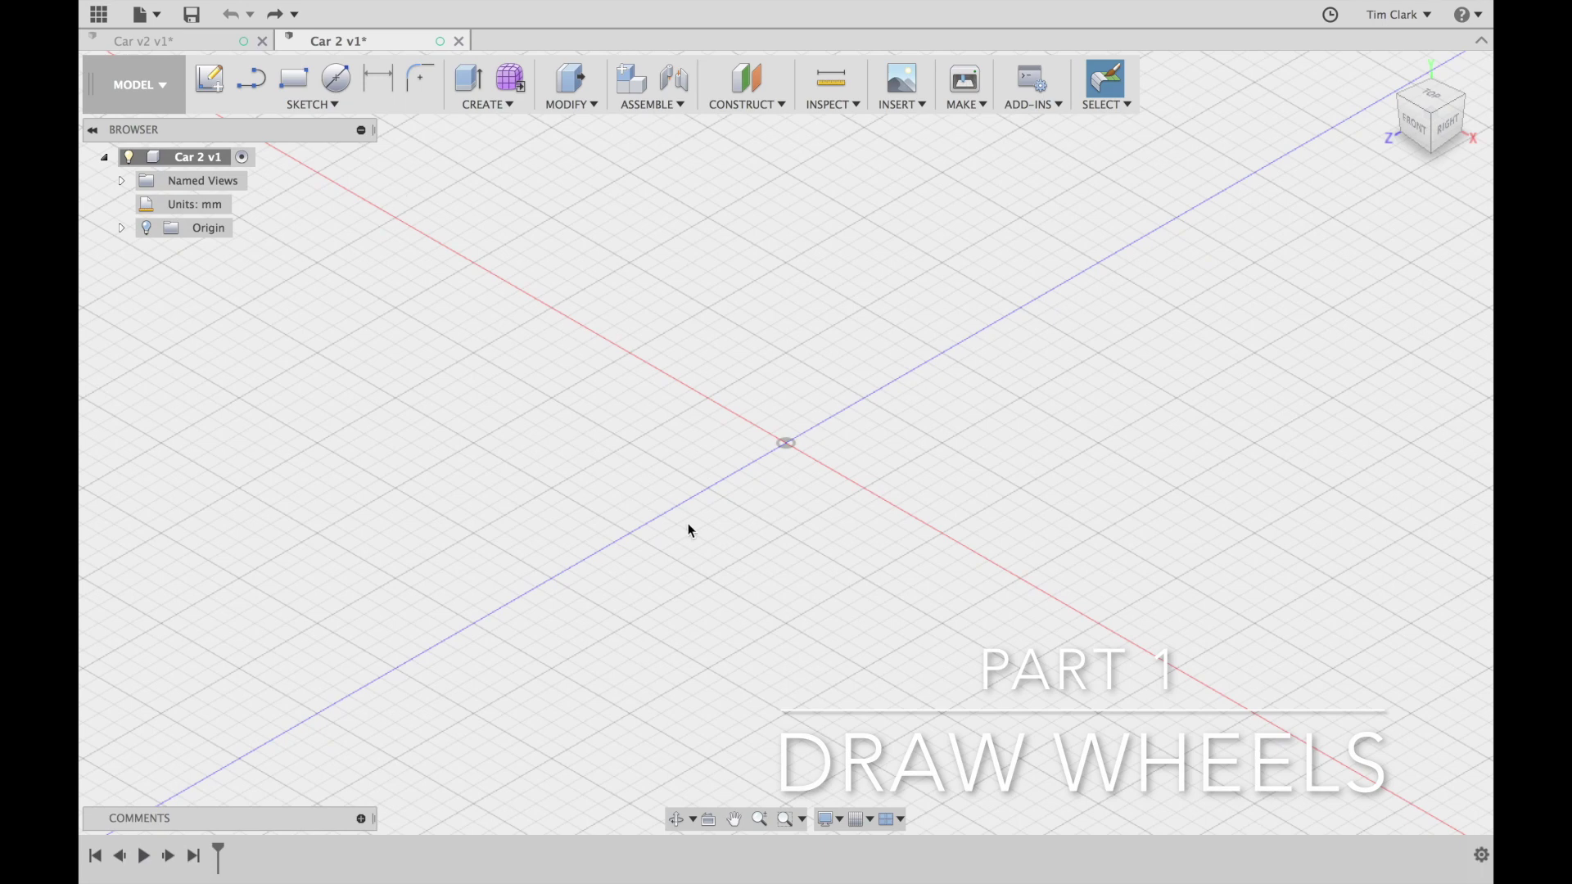
Start a sketch on the horizontal origin plane and draw a line about 10 mm long from the origin along the red axis
{"action": "left_click", "coordinate": [211, 75]}
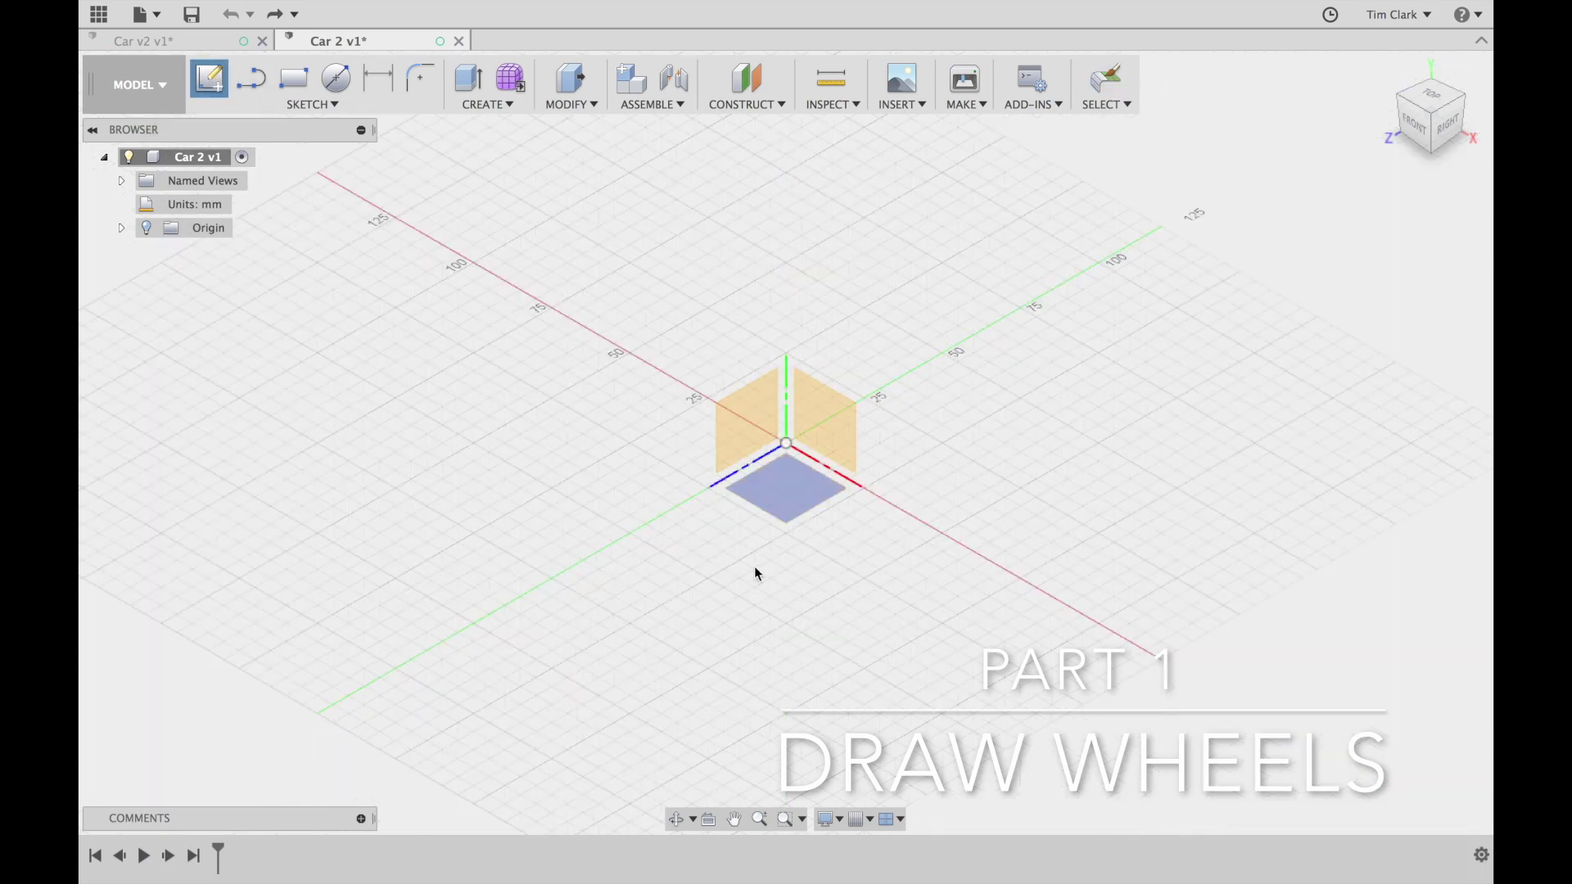
{"action": "left_click", "coordinate": [794, 485]}
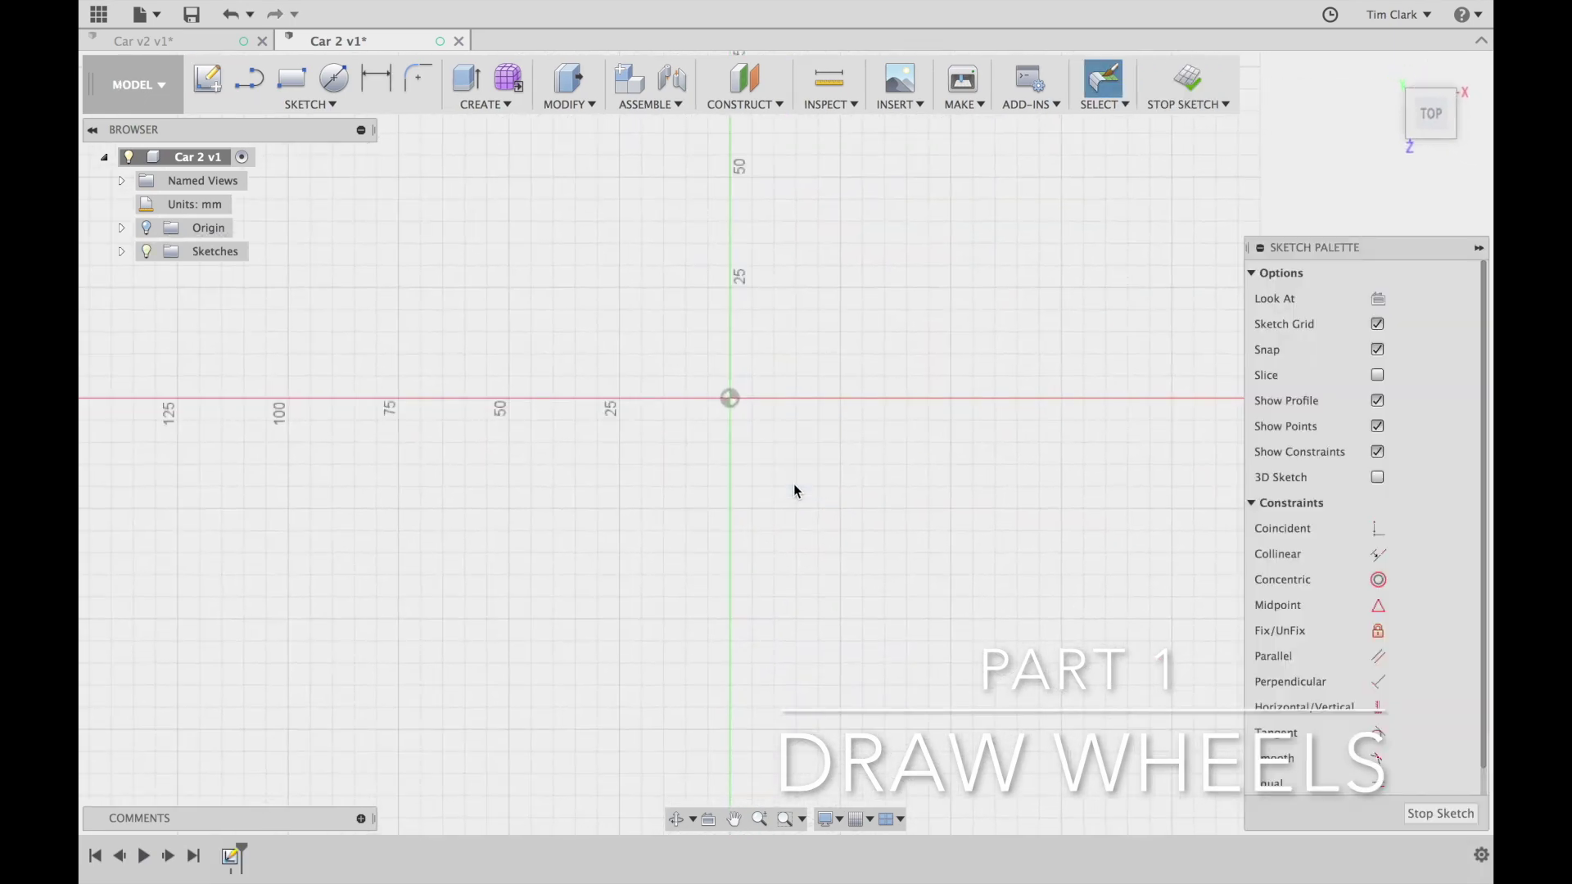
{"action": "left_click", "coordinate": [321, 106]}
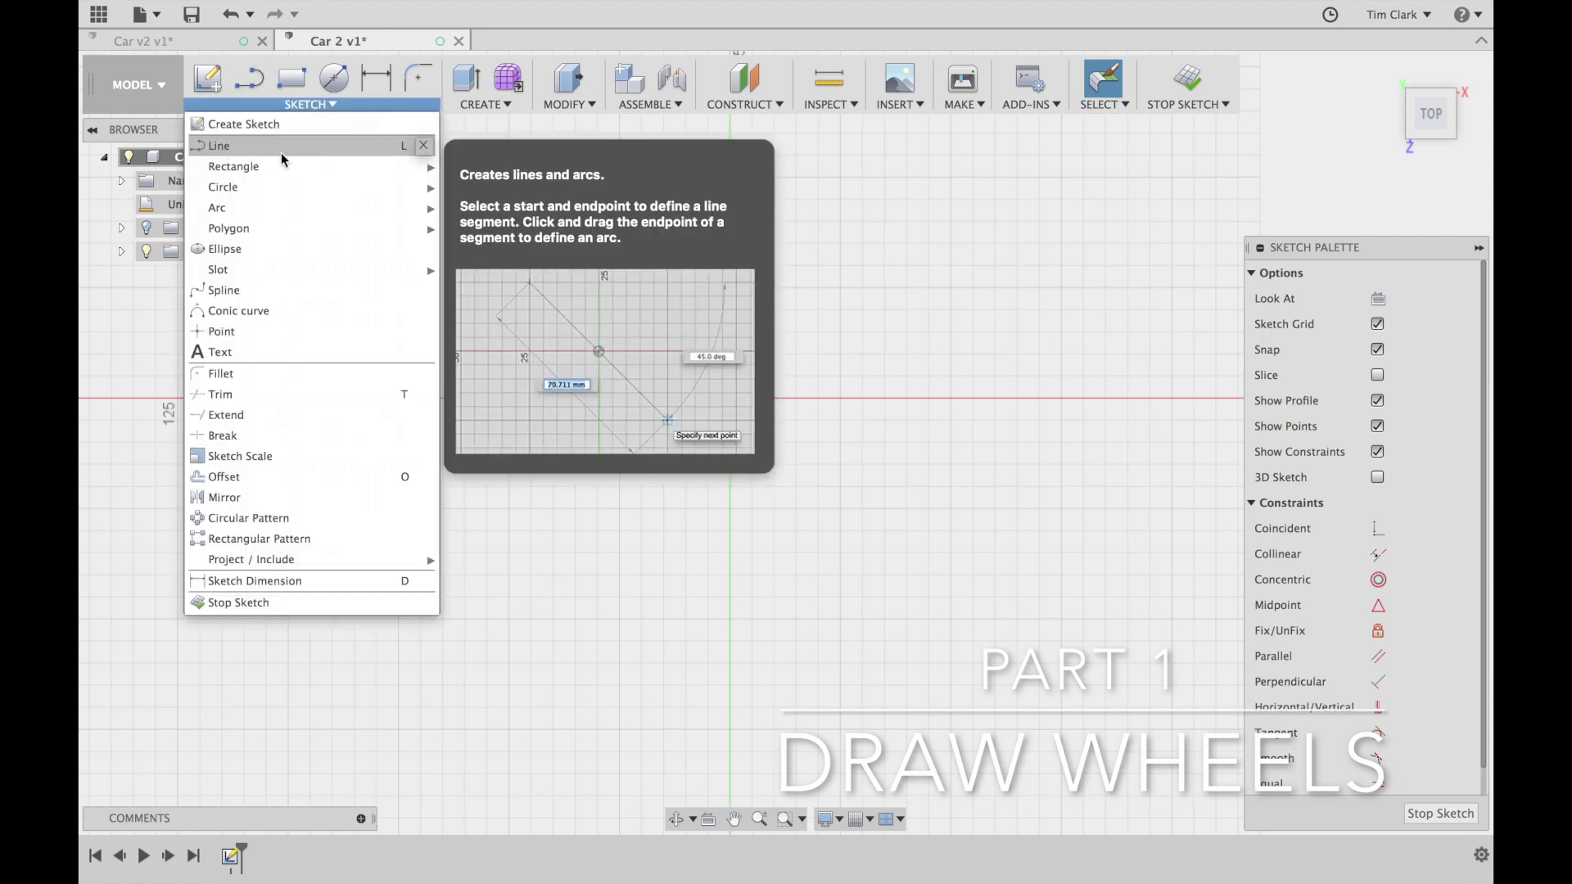
{"action": "left_click", "coordinate": [248, 80]}
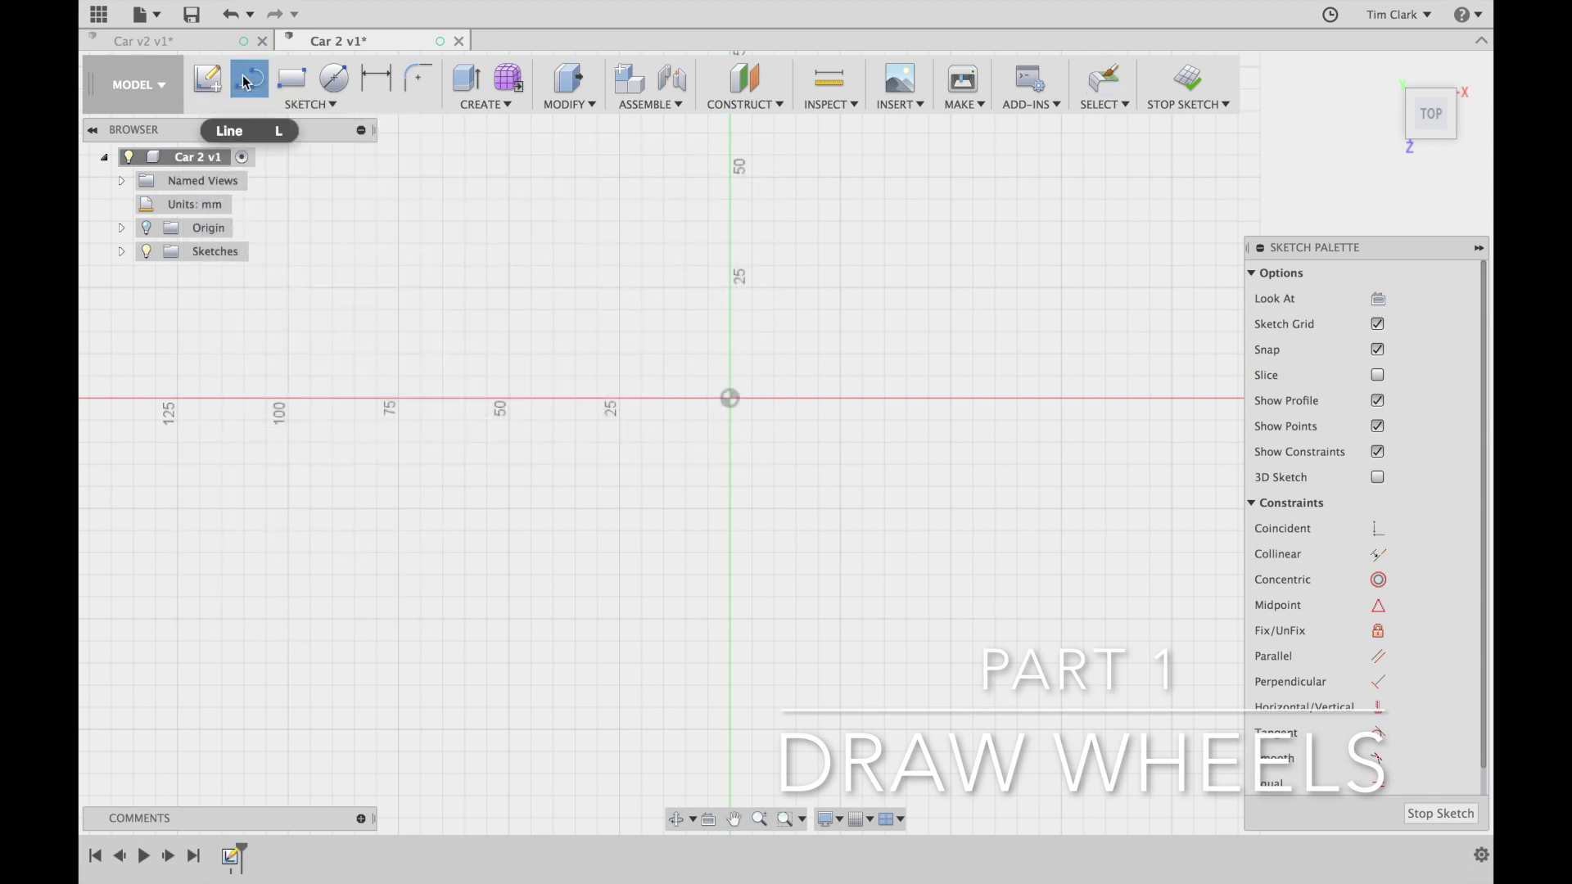
{"action": "left_click", "coordinate": [730, 399]}
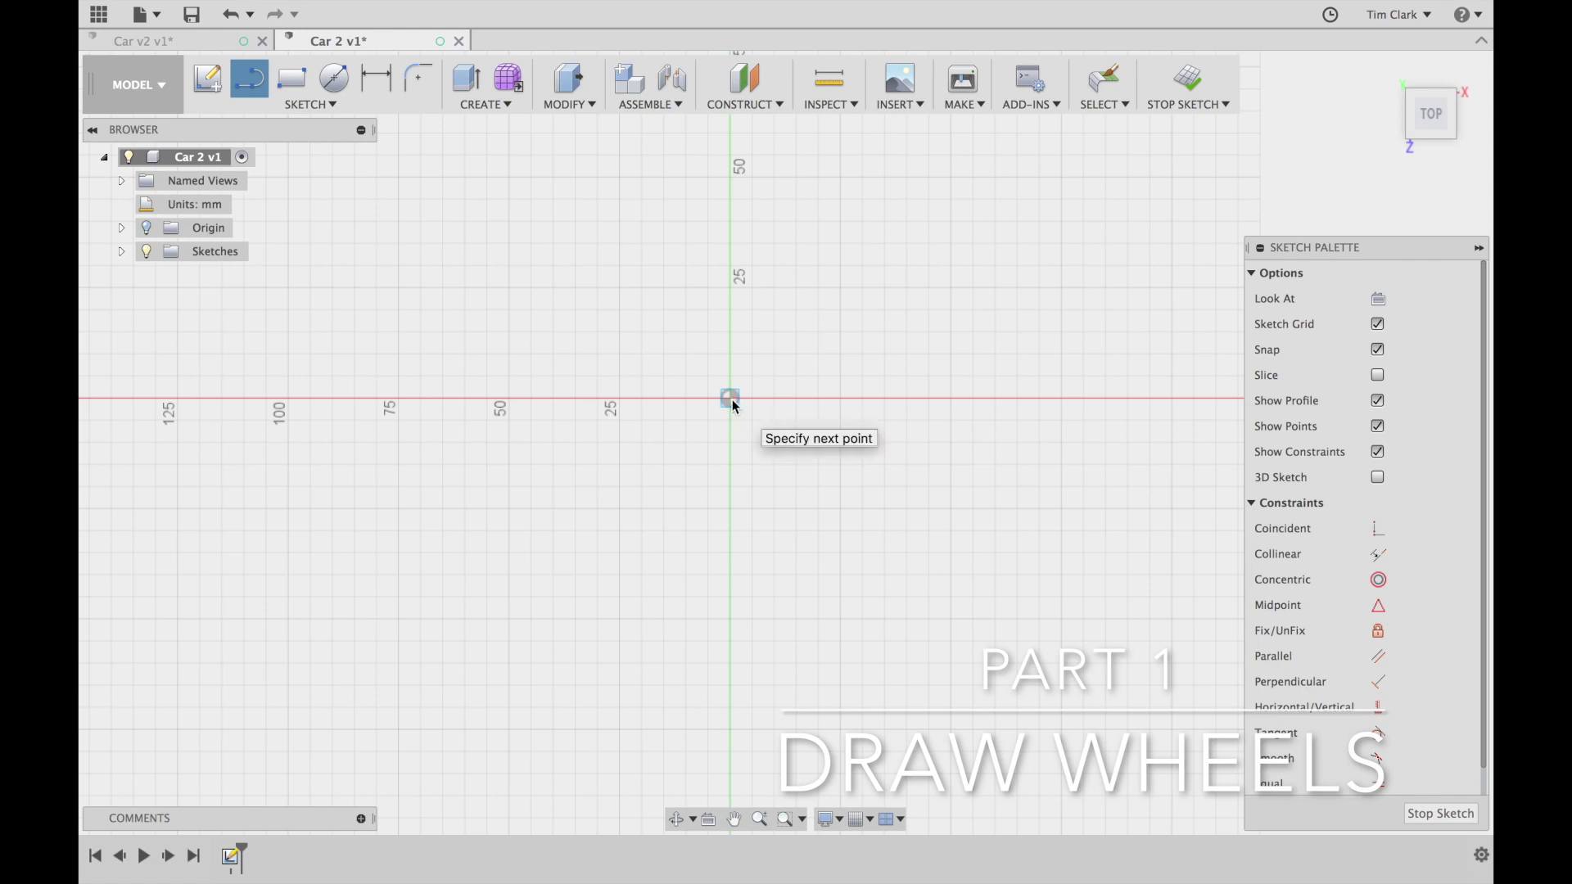
{"action": "type", "text": "40"}
{"action": "key", "text": "Tab"}
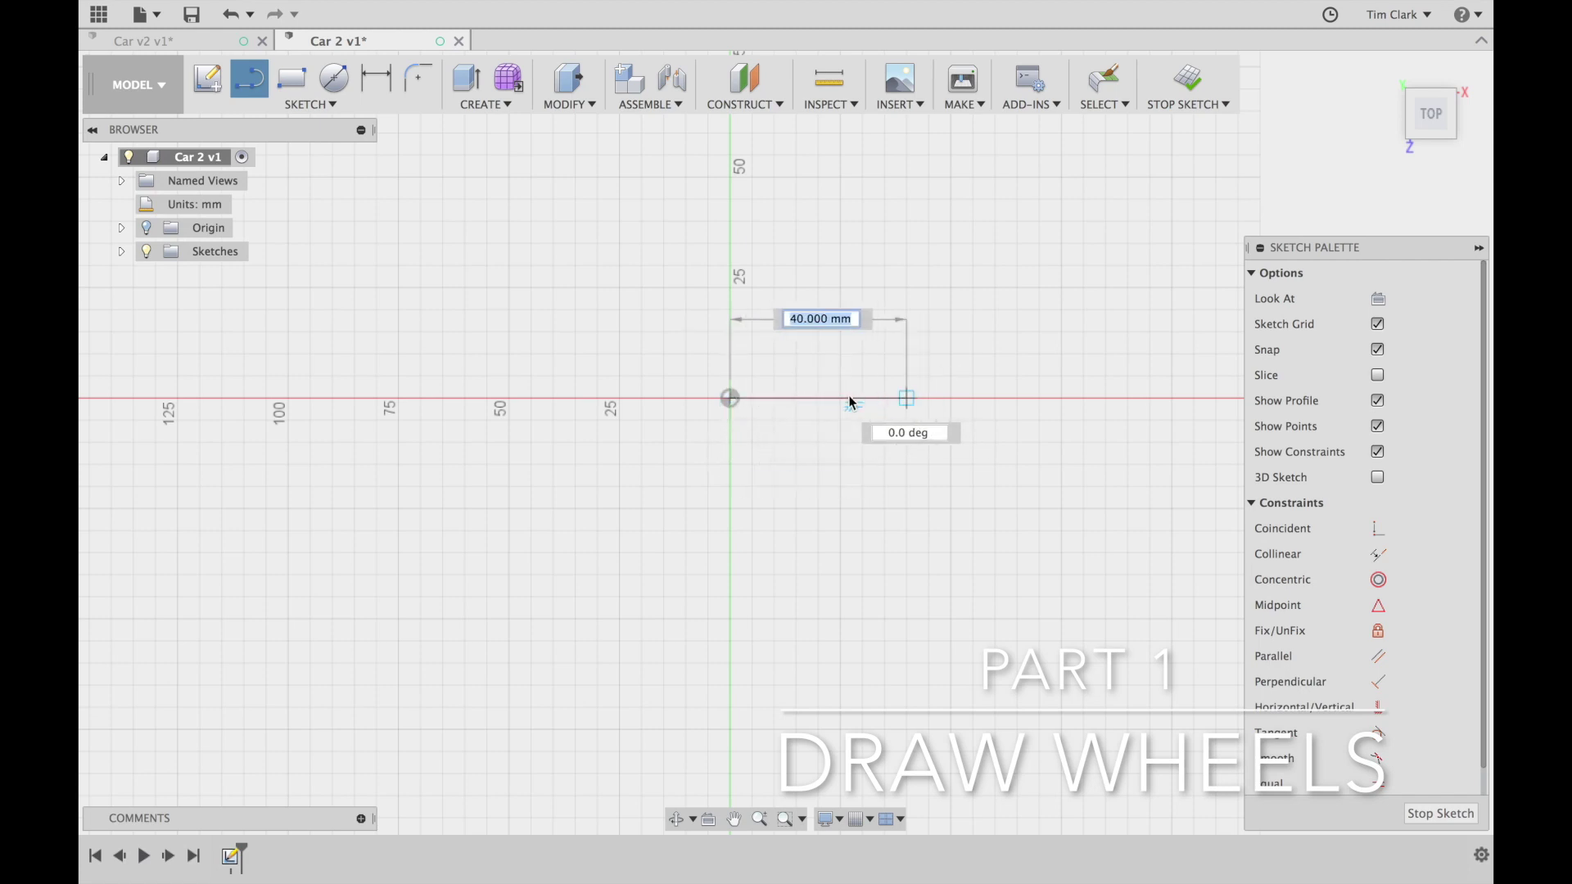
{"action": "left_click", "coordinate": [774, 400]}
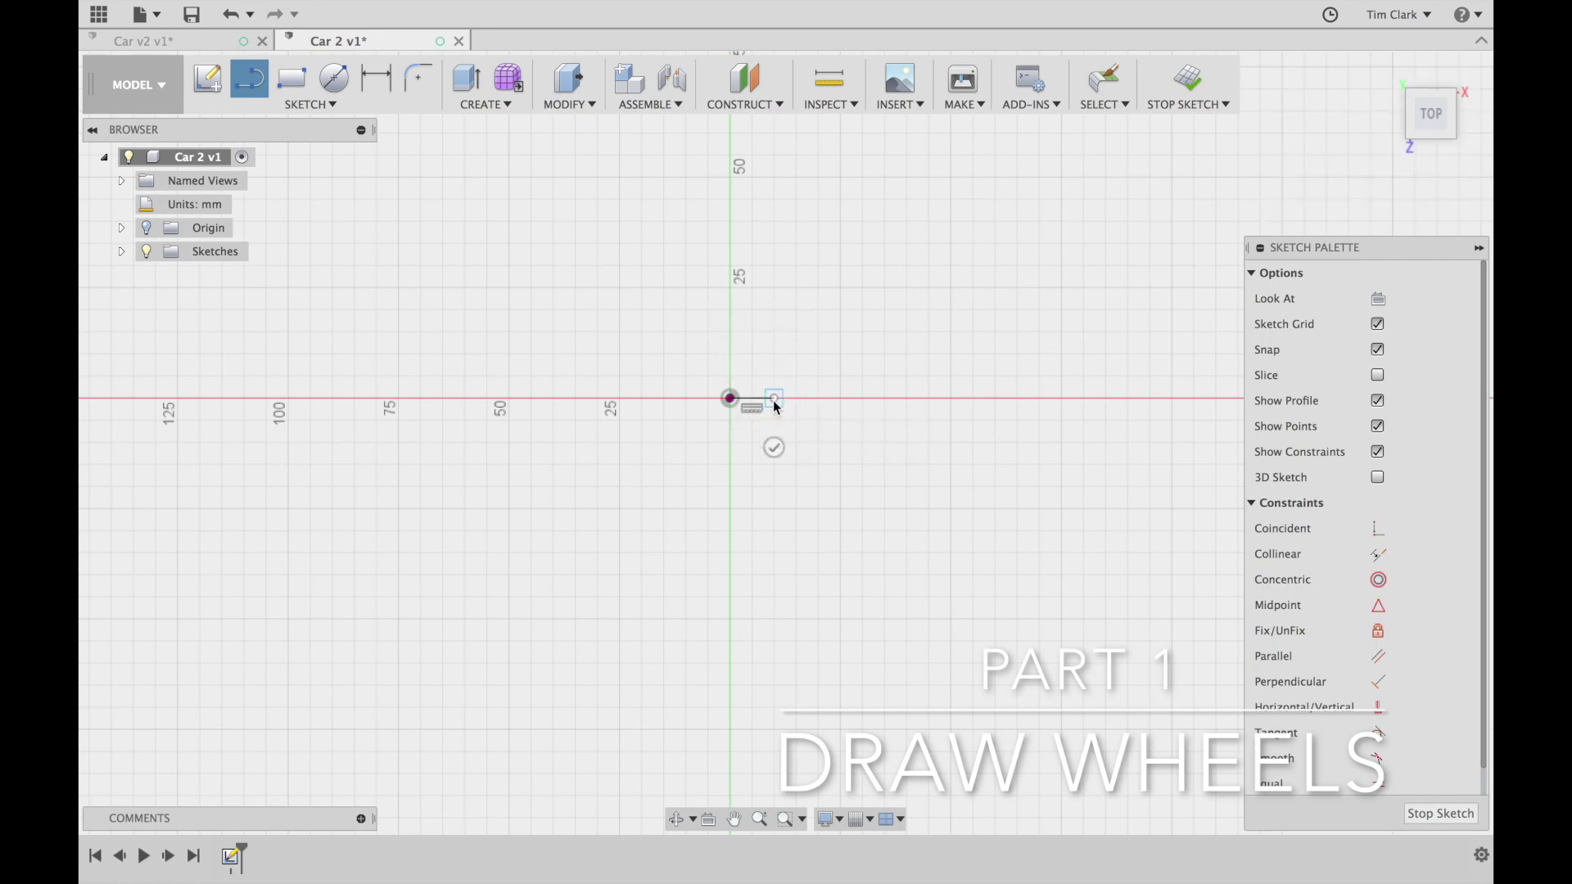
Complete the closed wheel profile, about 30 mm tall, with a slanted recess in its outer side narrowing it to about 5 mm, ending at the origin
{"action": "scroll", "coordinate": [775, 406], "scroll_direction": "up", "scroll_amount": 5}
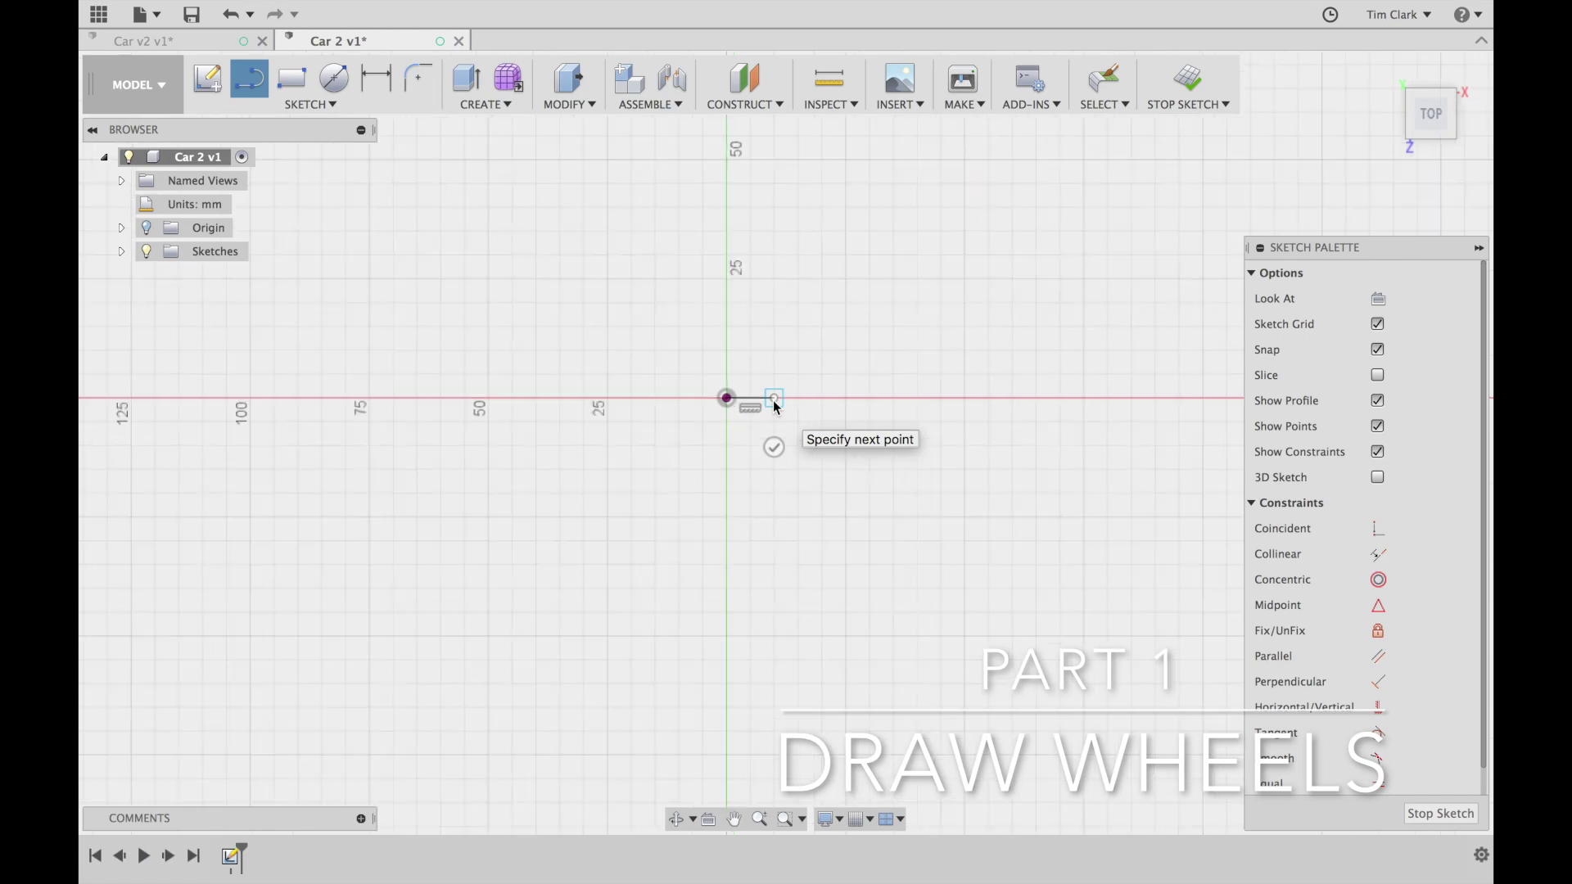
{"action": "scroll", "coordinate": [774, 403], "scroll_direction": "up", "scroll_amount": 4}
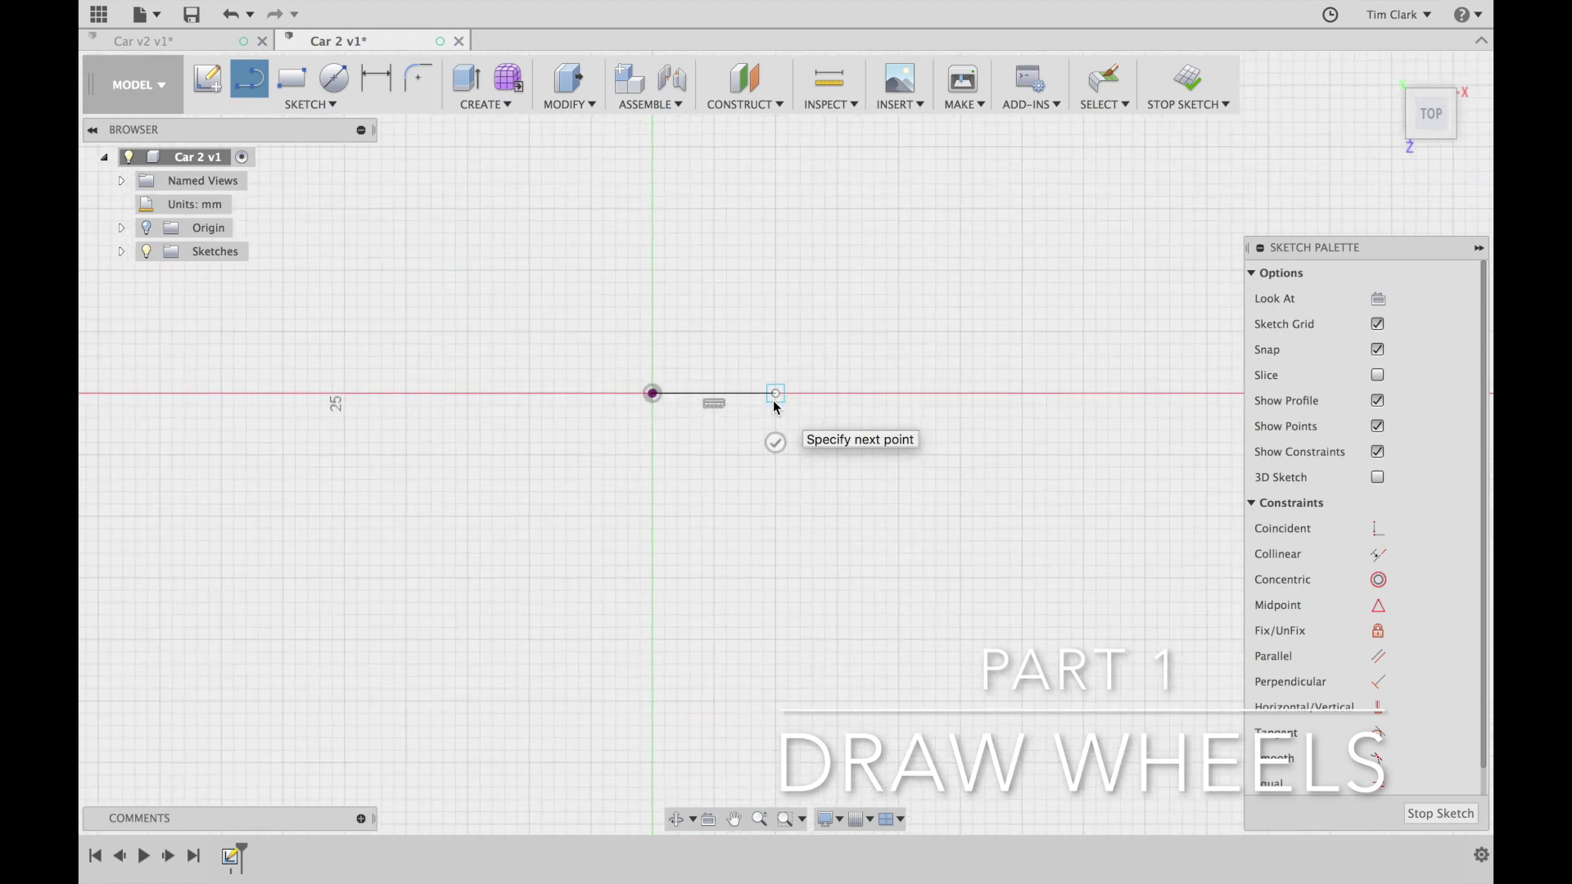
{"action": "left_click", "coordinate": [776, 458]}
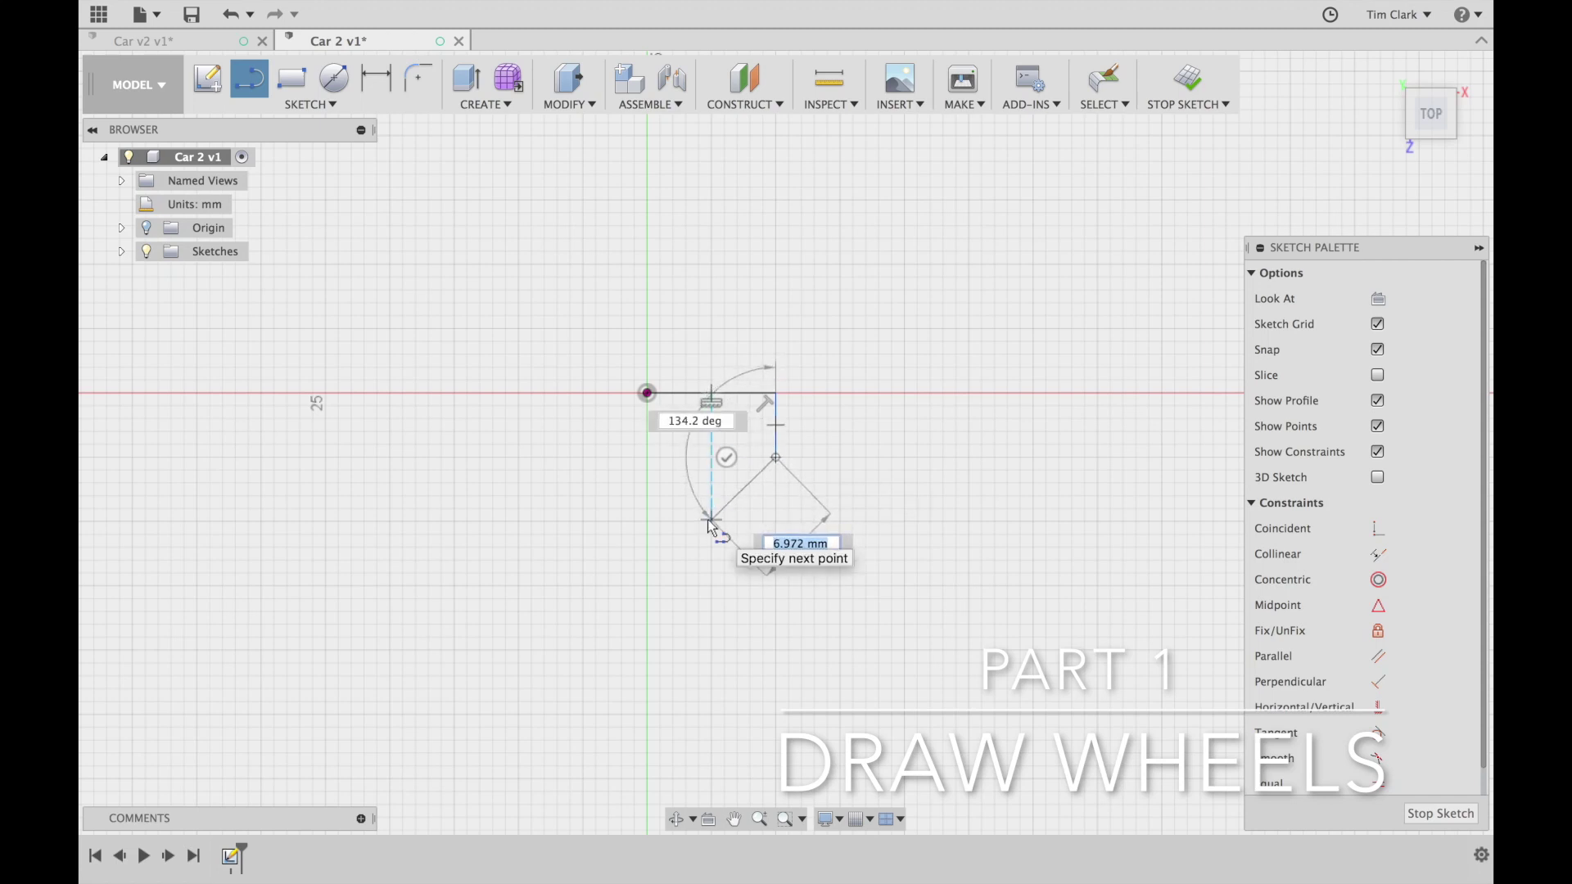
{"action": "left_click", "coordinate": [711, 520]}
{"action": "left_click", "coordinate": [711, 637]}
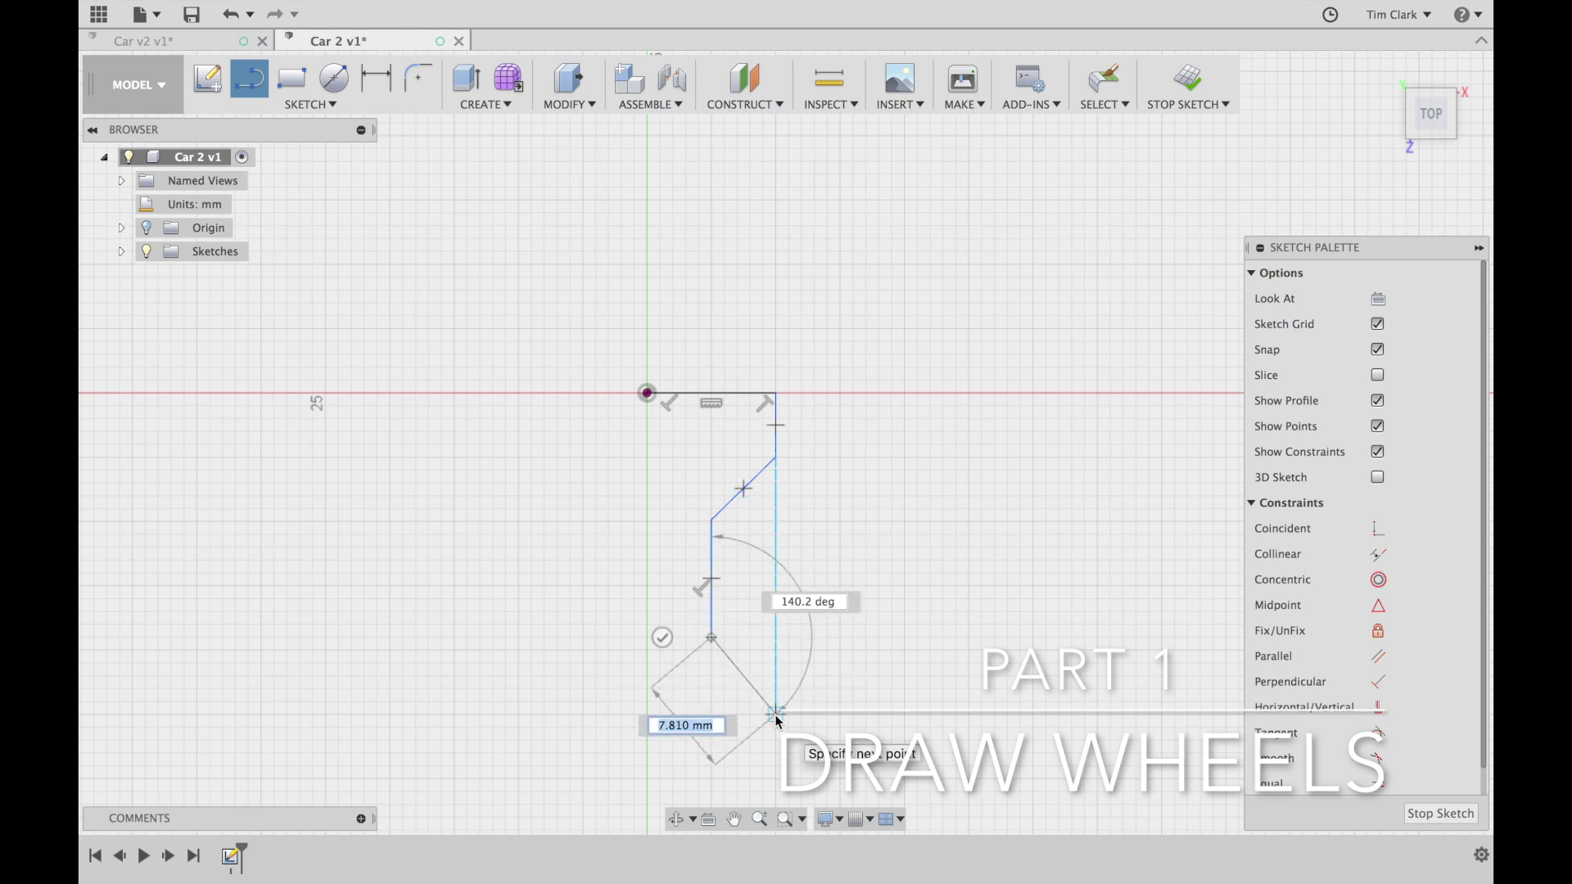
{"action": "left_click", "coordinate": [777, 715]}
{"action": "scroll", "coordinate": [776, 718], "scroll_direction": "down", "scroll_amount": 2}
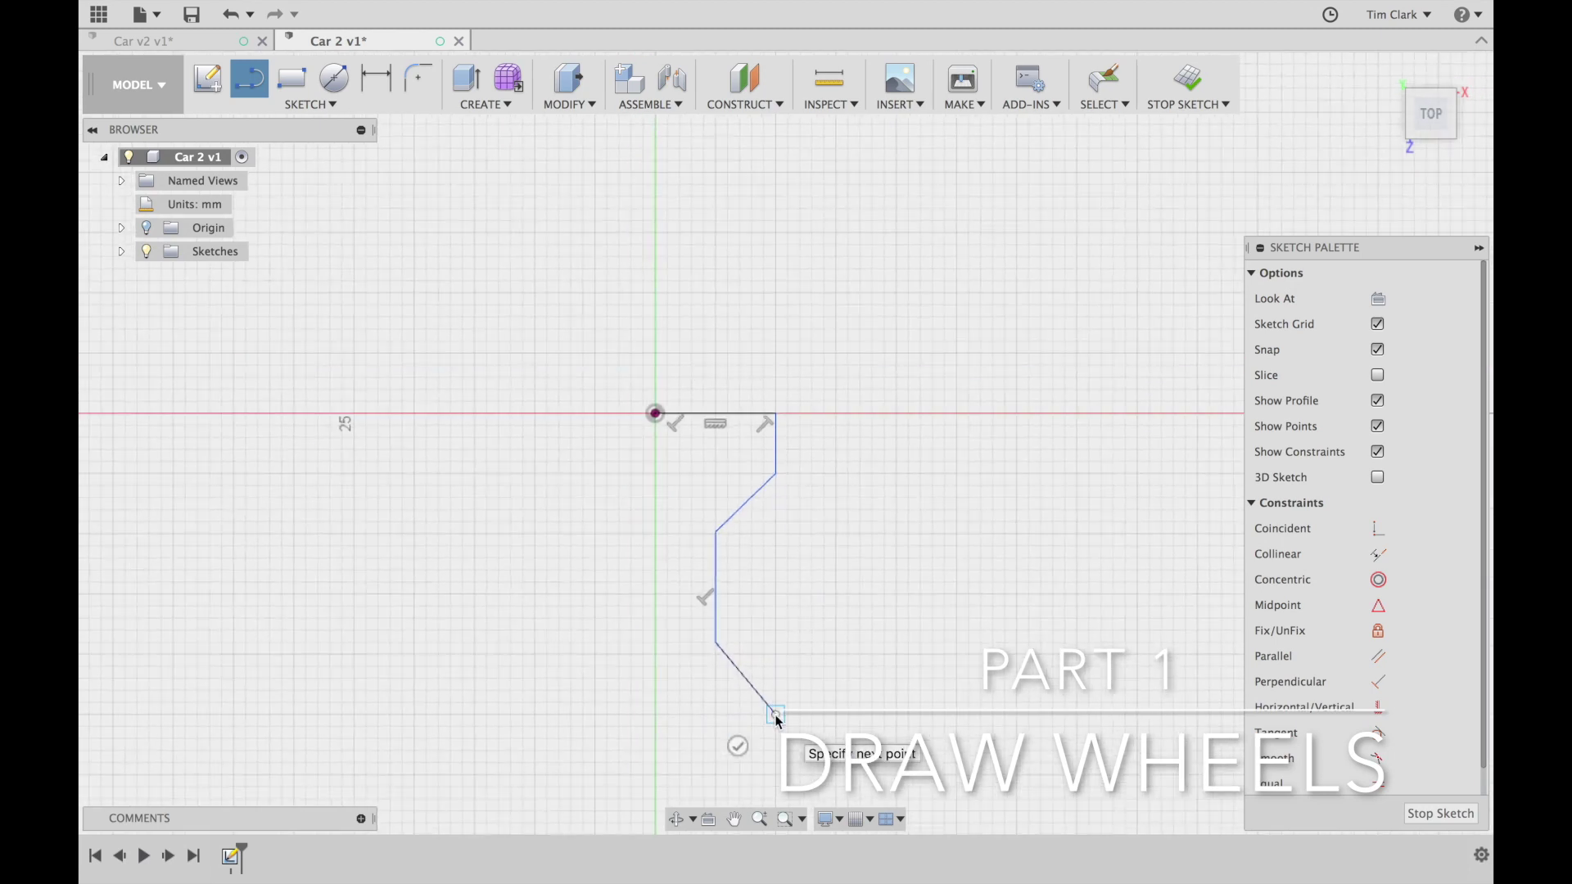
{"action": "left_click", "coordinate": [776, 773]}
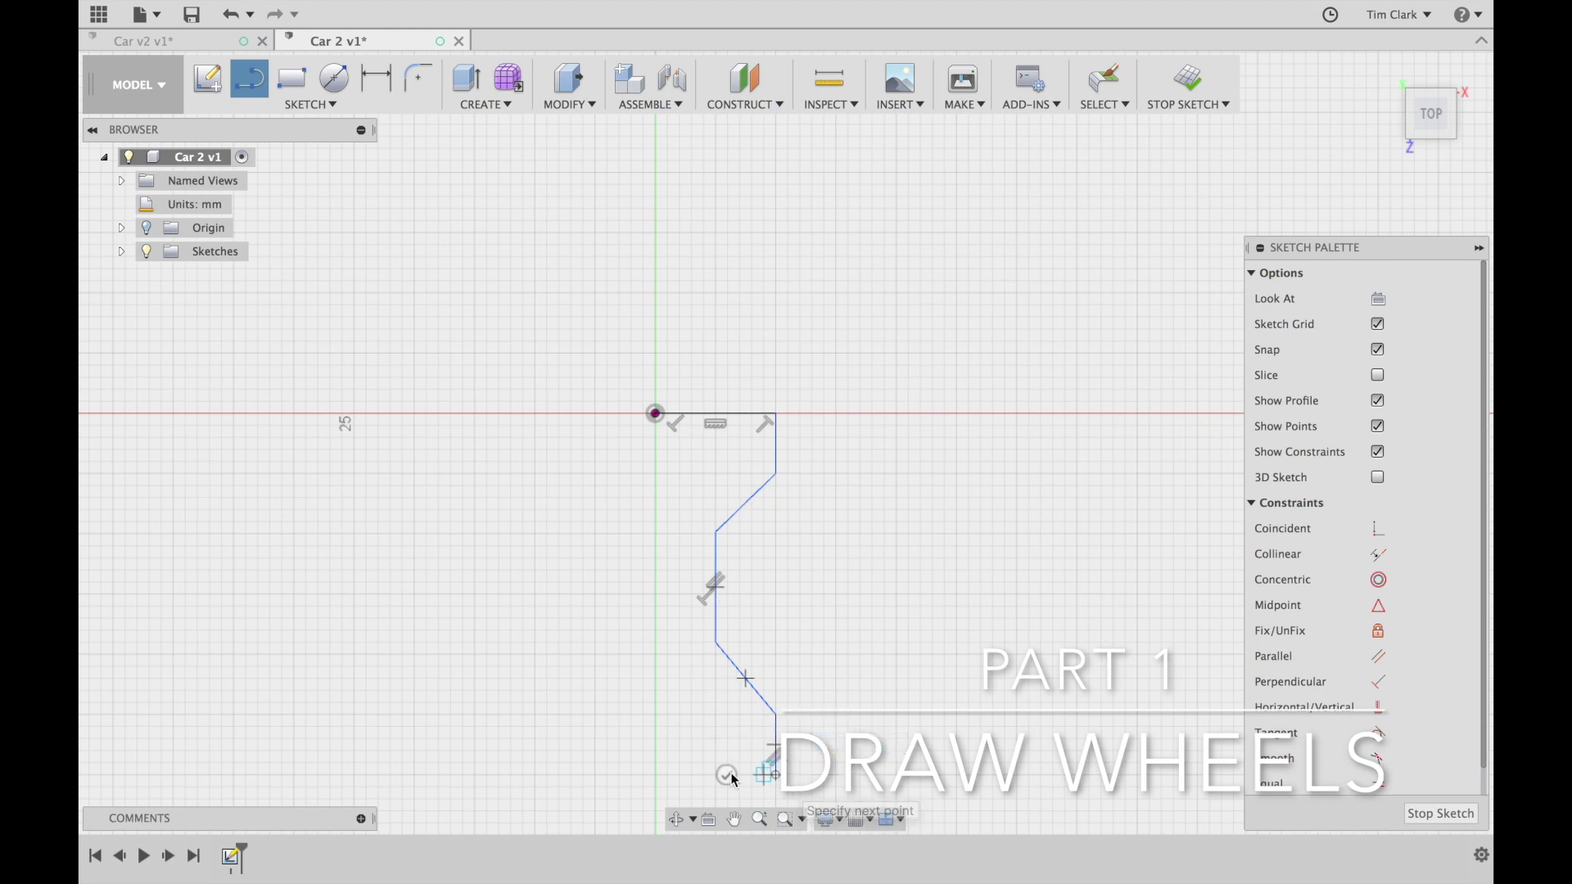
{"action": "left_click", "coordinate": [655, 774]}
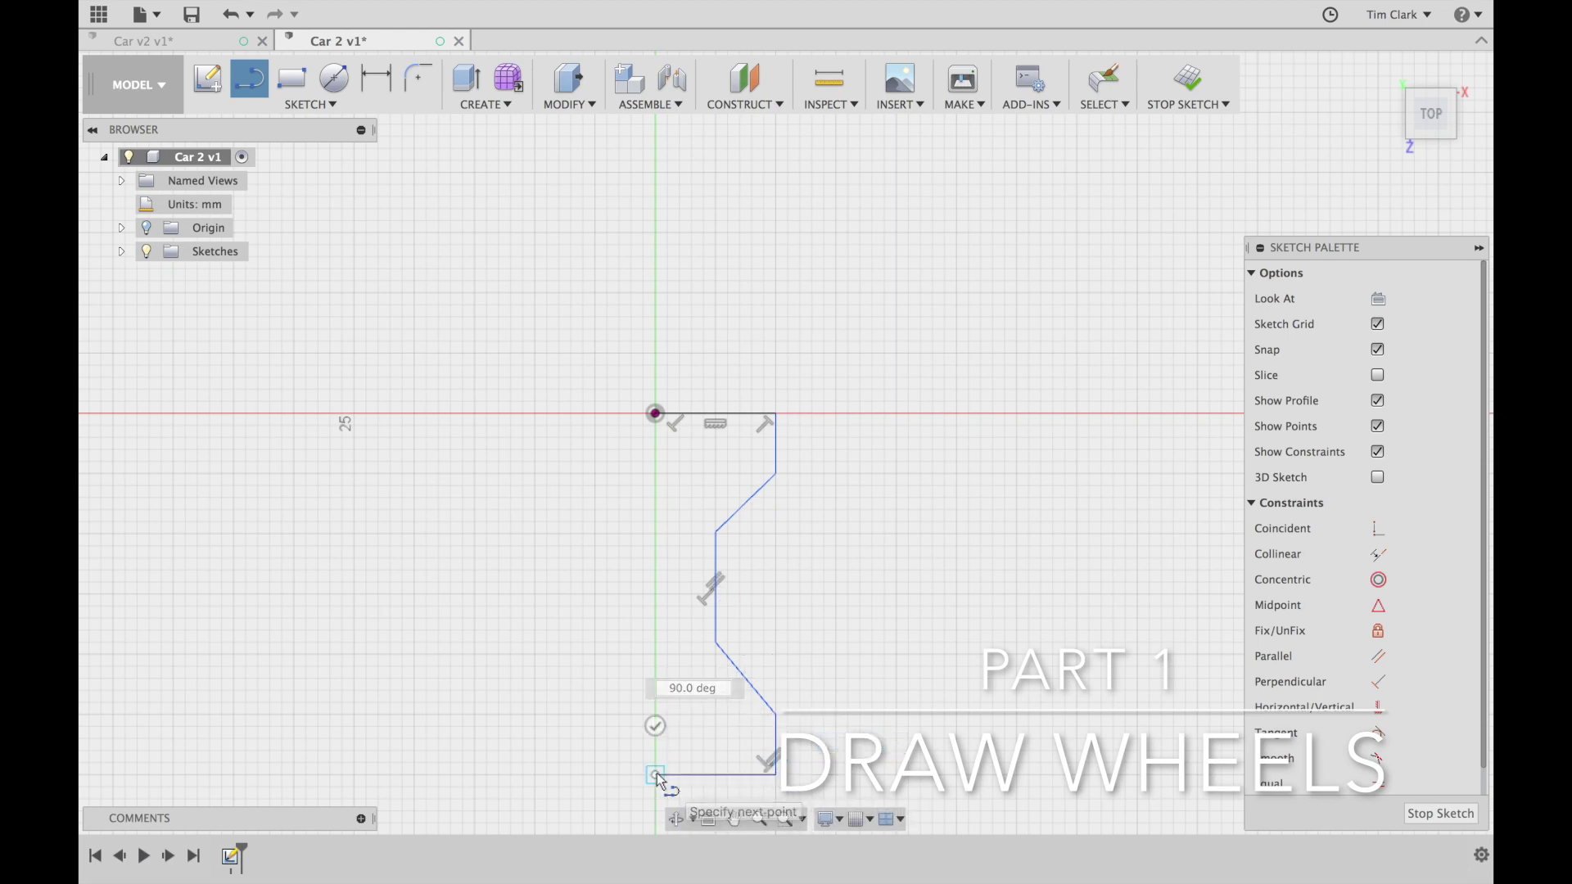
{"action": "left_click", "coordinate": [655, 414]}
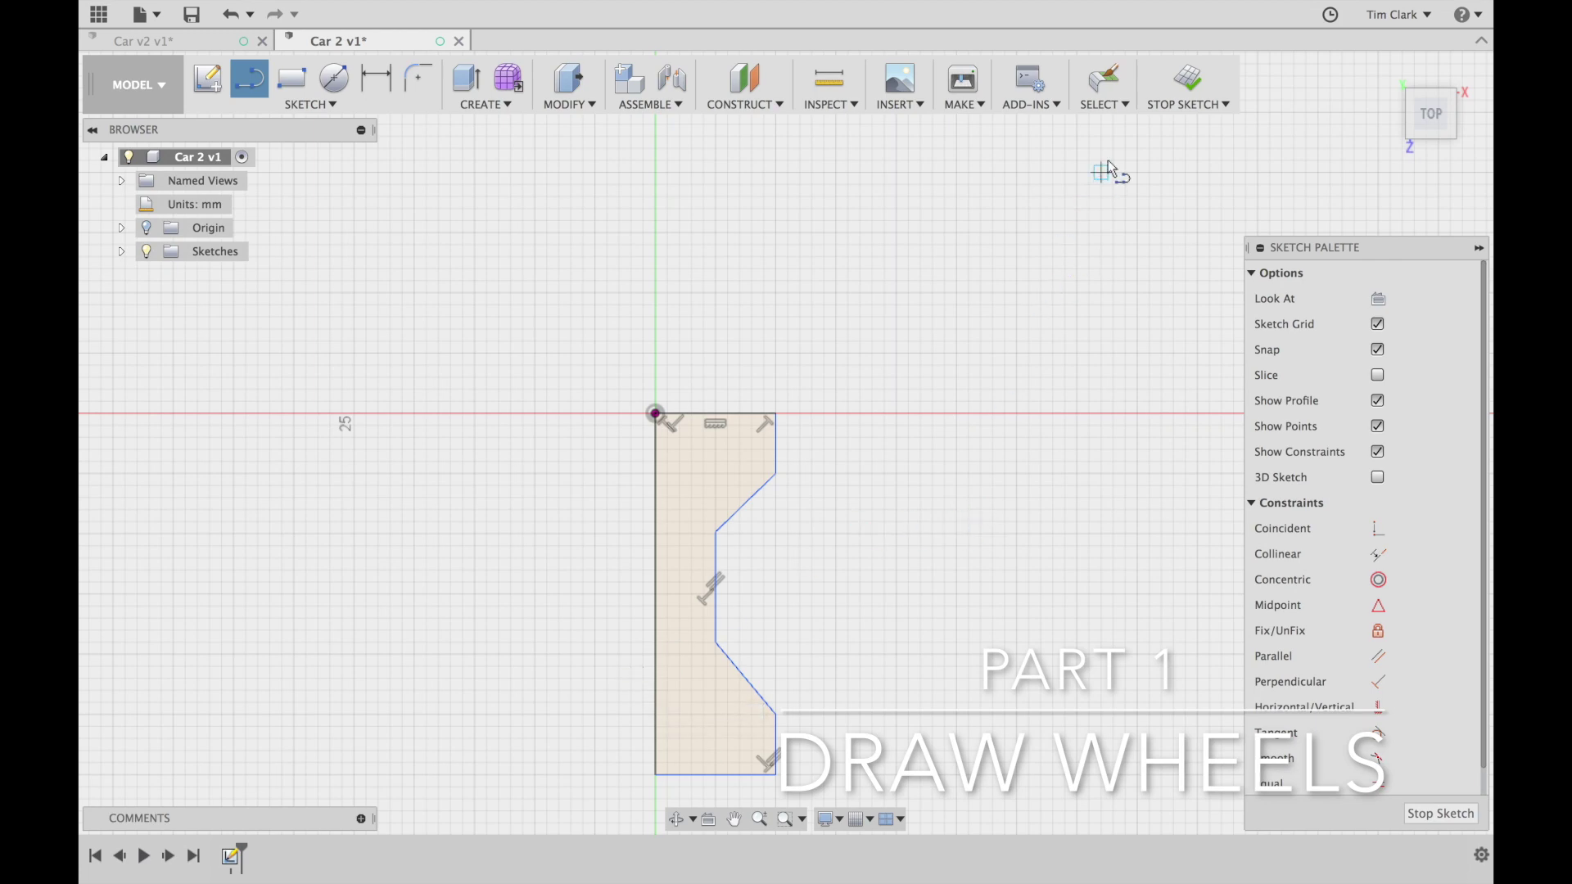
Delete the automatically added perpendicular, parallel and horizontal constraints from the wheel profile
{"action": "left_click", "coordinate": [1105, 82]}
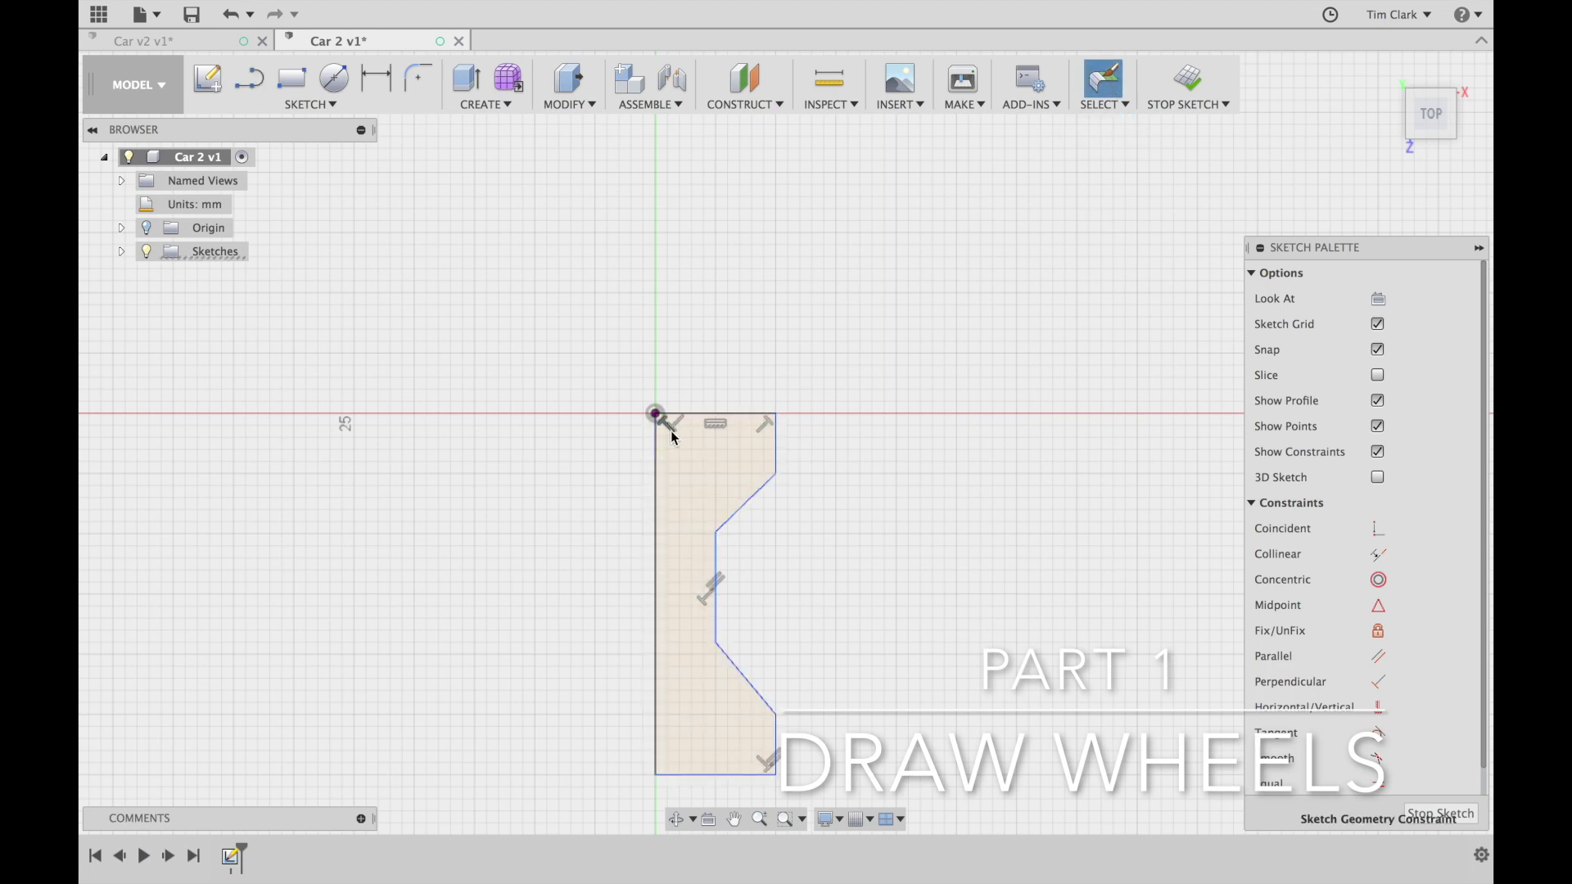
{"action": "key", "text": "Delete"}
{"action": "left_click", "coordinate": [676, 425]}
{"action": "key", "text": "Delete"}
{"action": "left_click", "coordinate": [715, 425]}
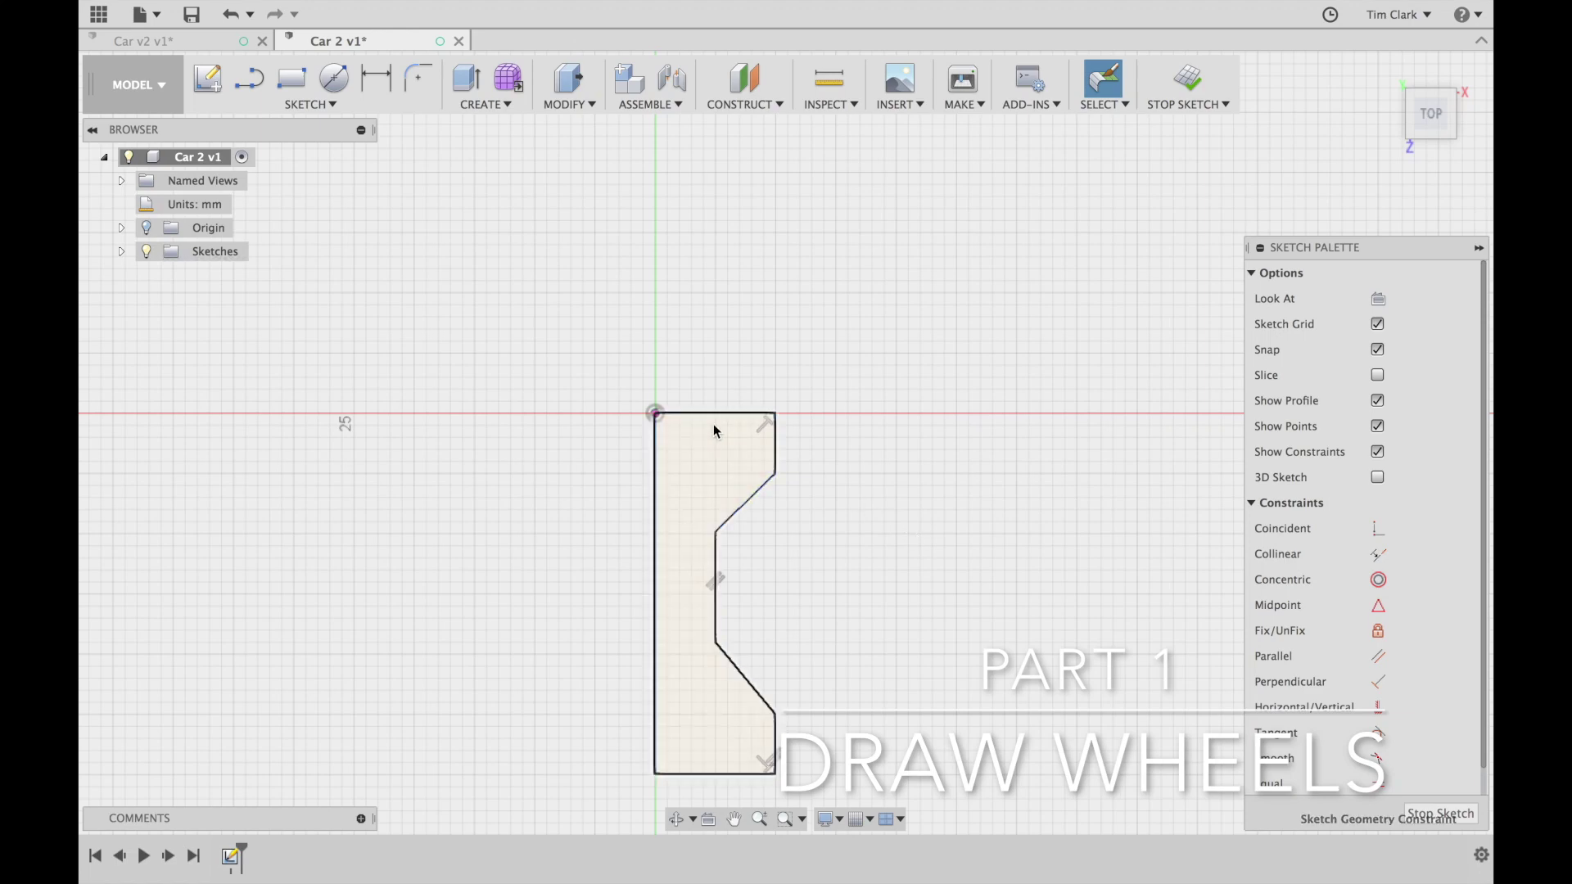
{"action": "key", "text": "Delete"}
{"action": "left_click", "coordinate": [762, 432]}
{"action": "key", "text": "Delete"}
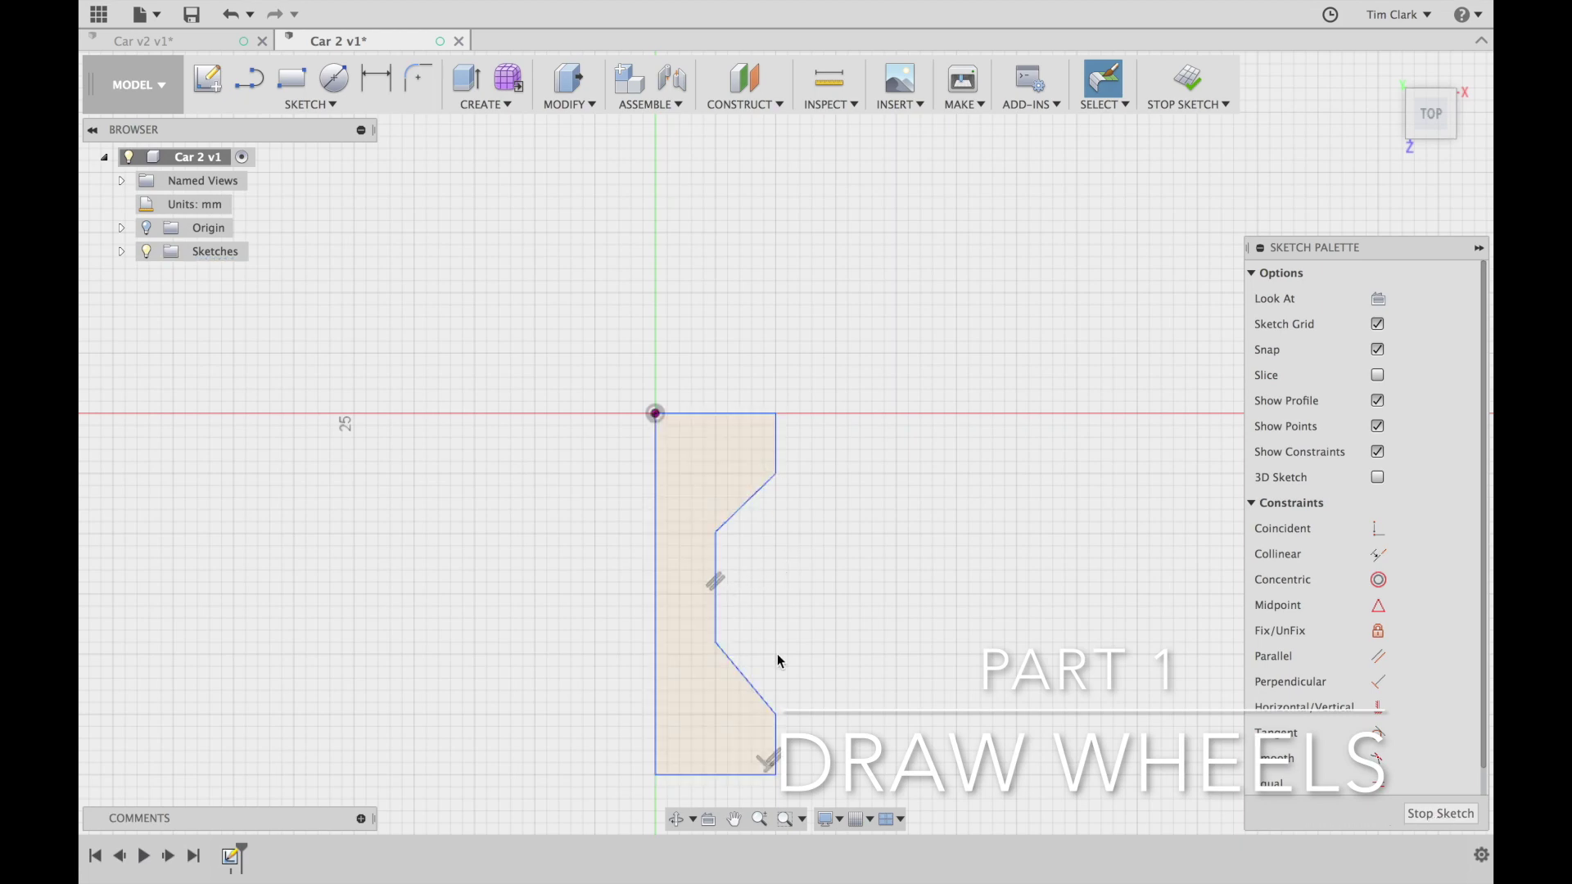
{"action": "left_click", "coordinate": [769, 761]}
{"action": "key", "text": "Delete"}
Apply the Horizontal/Vertical constraint to every straight edge of the wheel profile except the two slanted ones
{"action": "left_click", "coordinate": [1378, 706]}
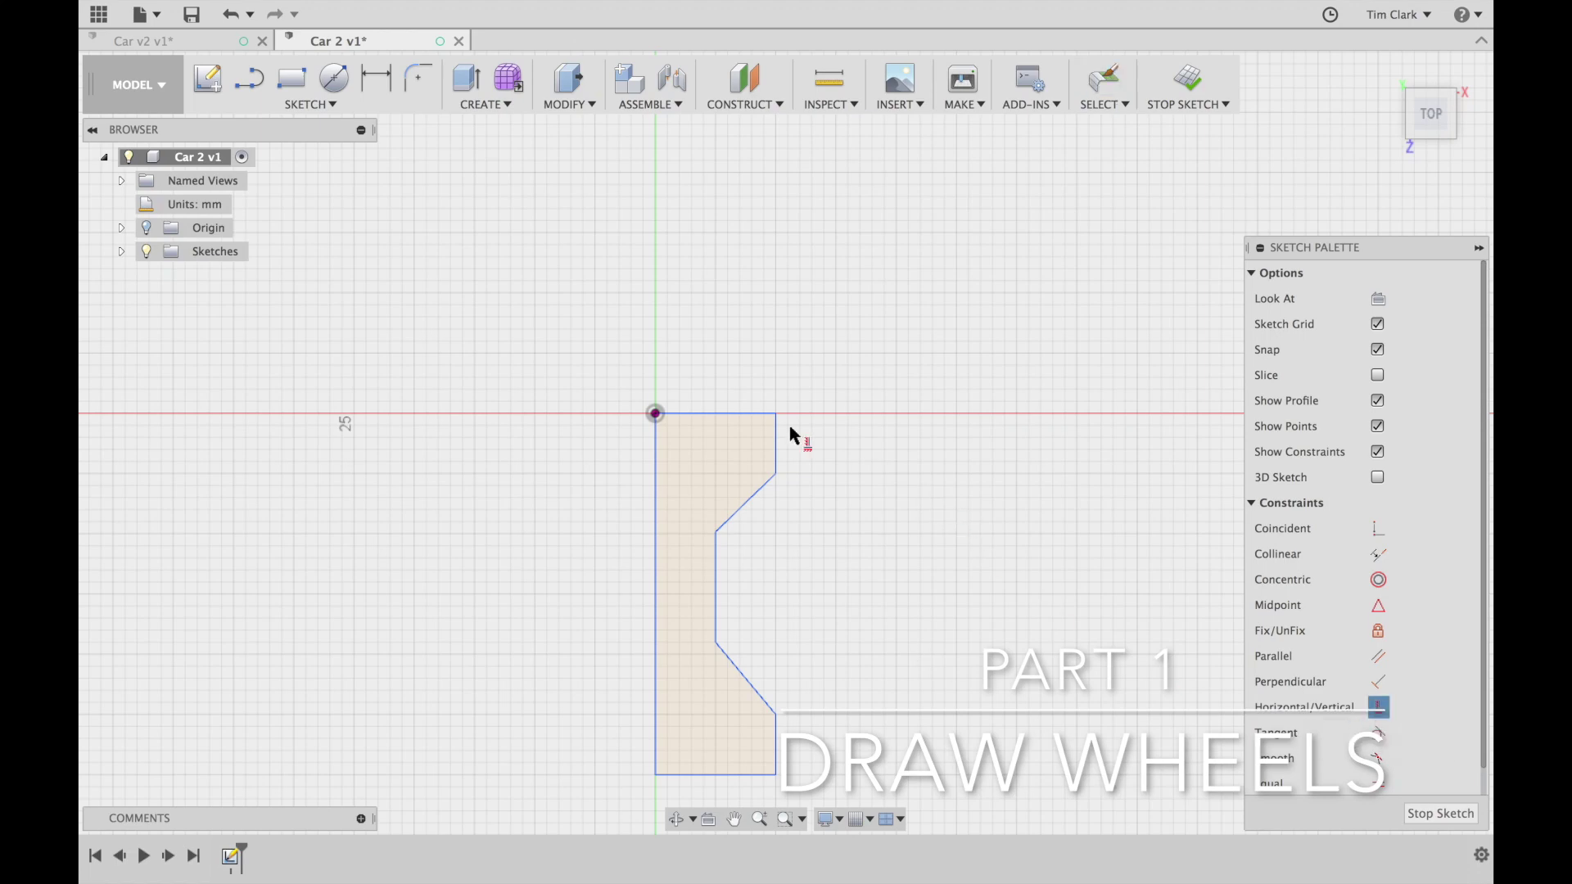
{"action": "left_click", "coordinate": [715, 415]}
{"action": "left_click", "coordinate": [775, 446]}
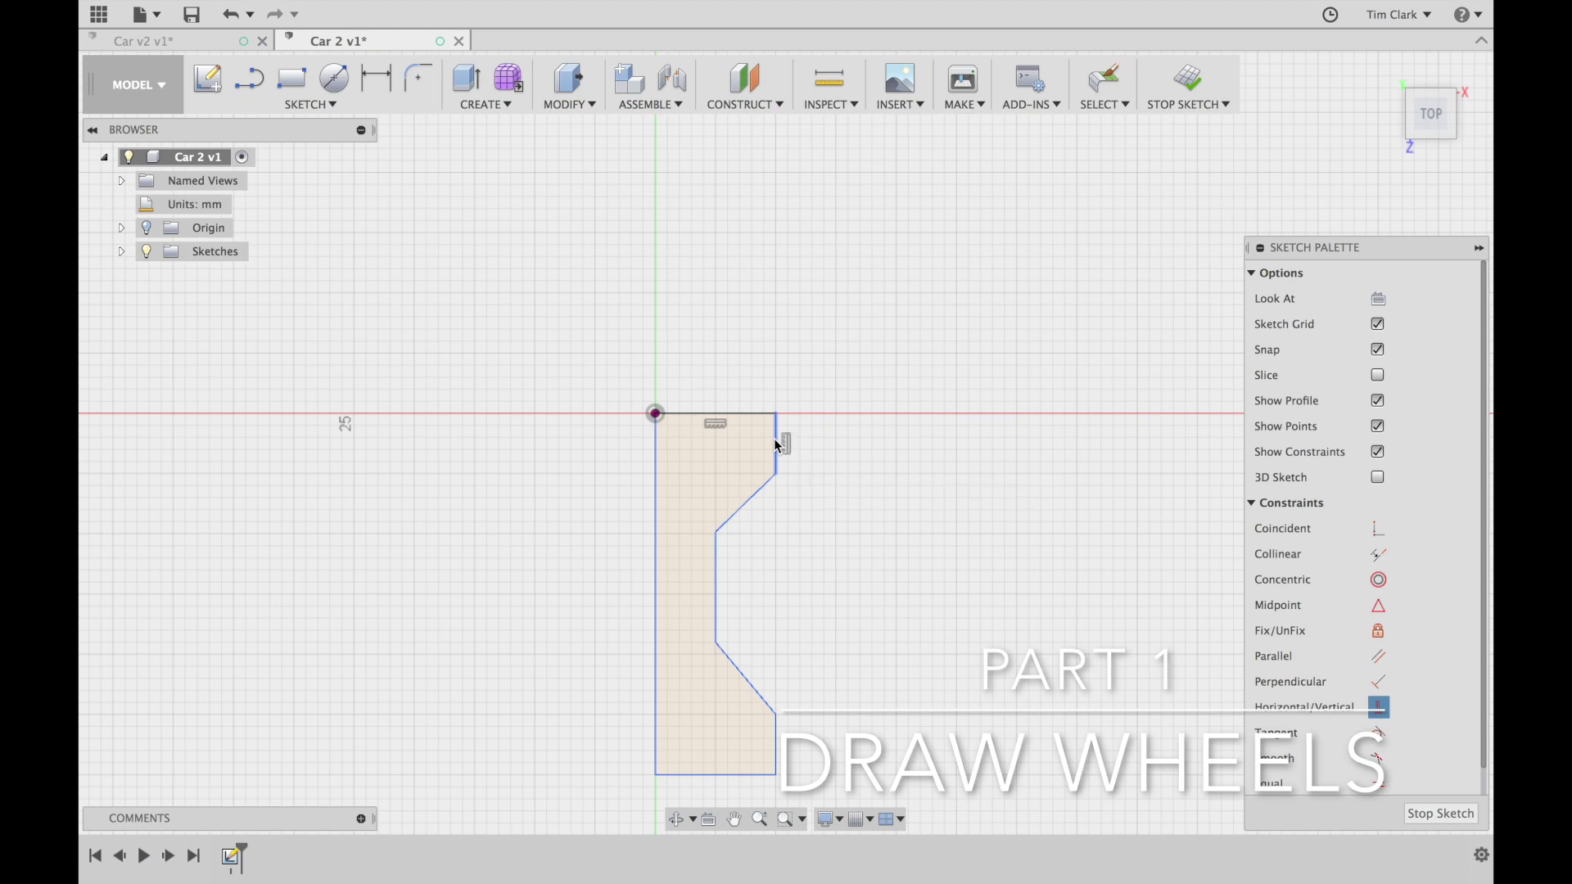
{"action": "left_click", "coordinate": [718, 591]}
{"action": "left_click", "coordinate": [713, 773]}
{"action": "left_click", "coordinate": [658, 680]}
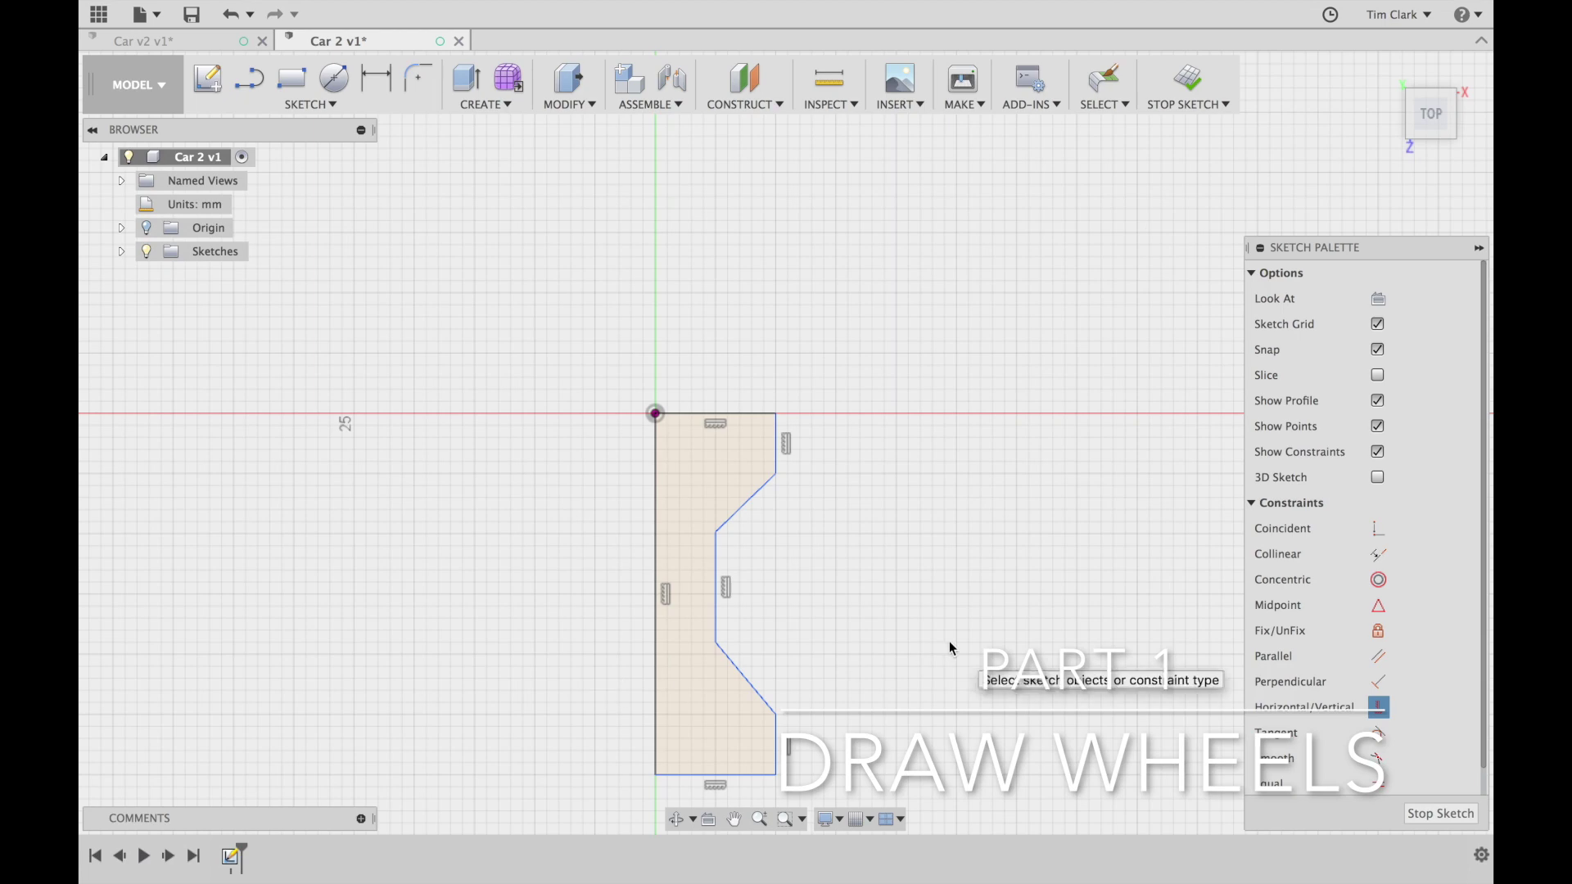
Dimension the profile's long vertical edge as 30 mm and its upper horizontal edge as 10 mm
{"action": "key", "text": "d"}
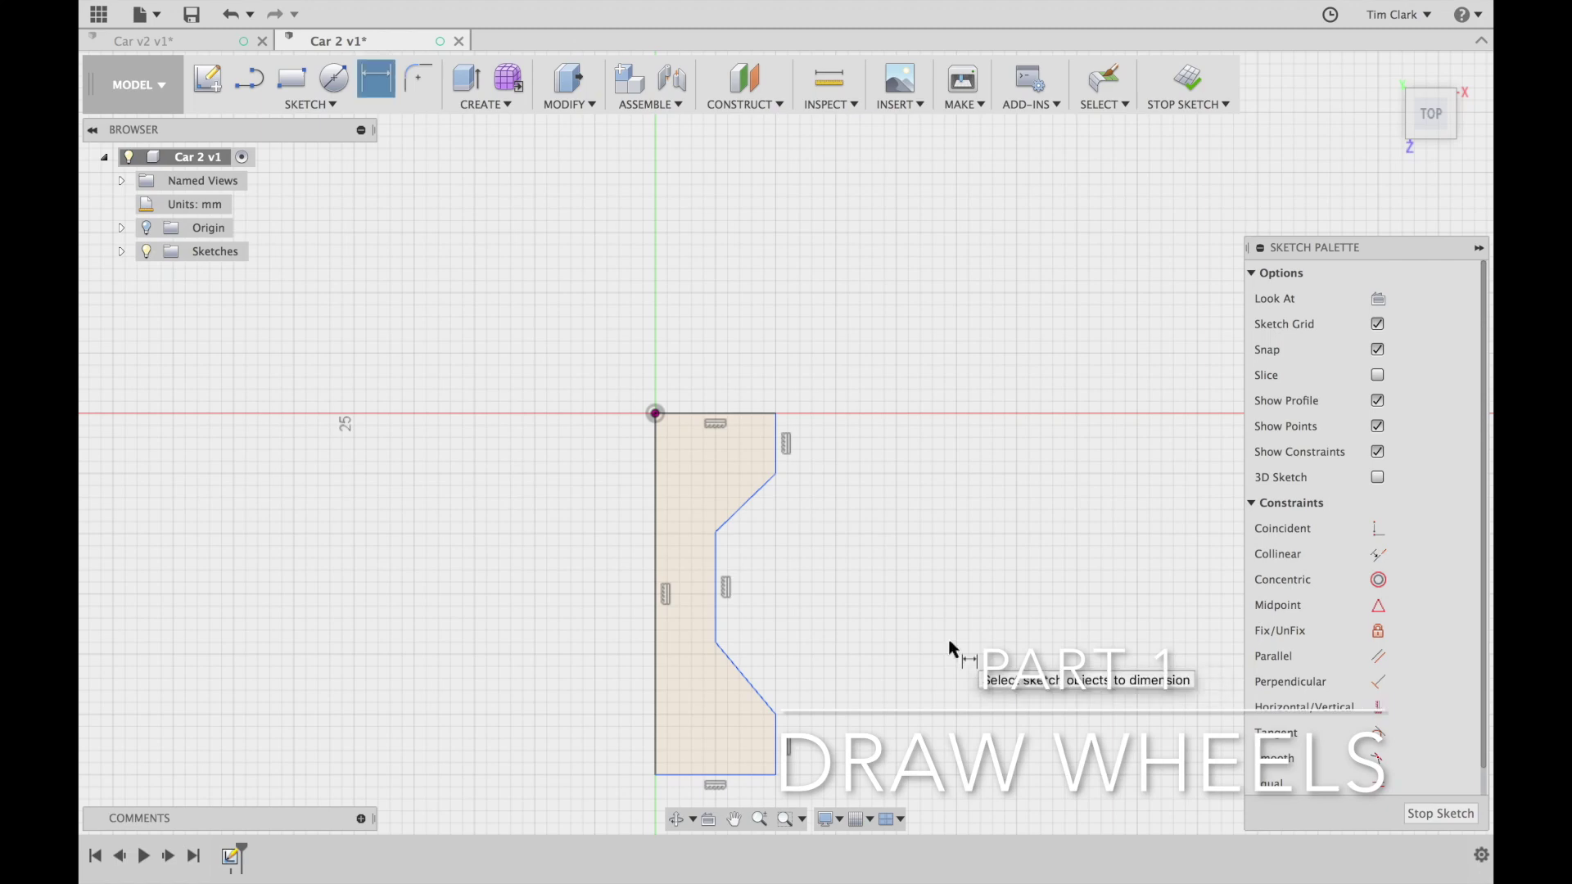
{"action": "left_click", "coordinate": [661, 533]}
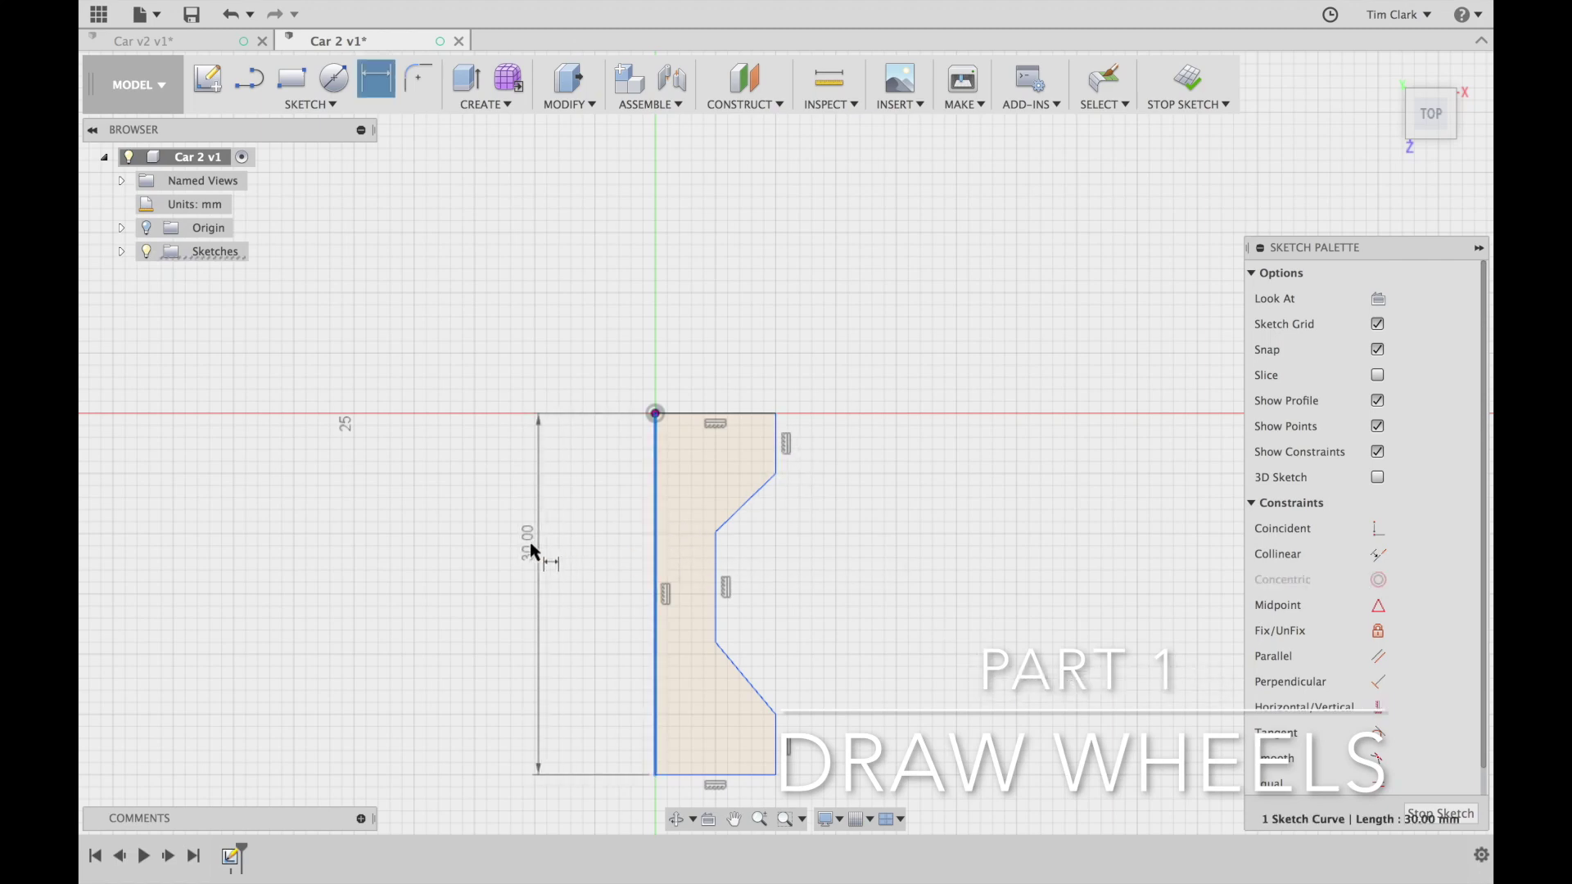
{"action": "left_click", "coordinate": [519, 556]}
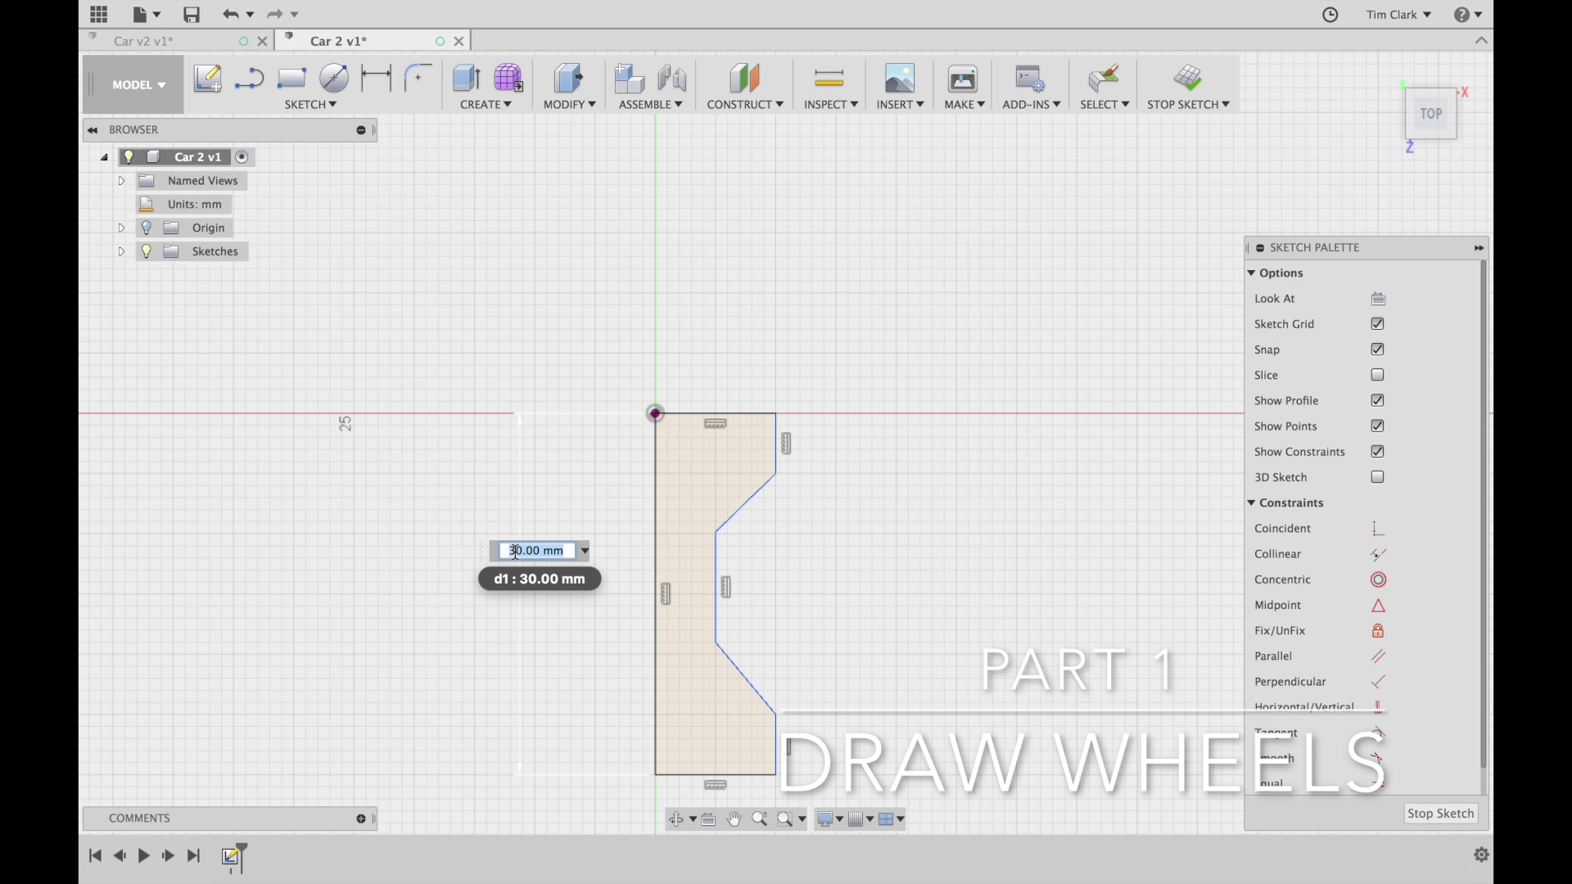
{"action": "key", "text": "Return"}
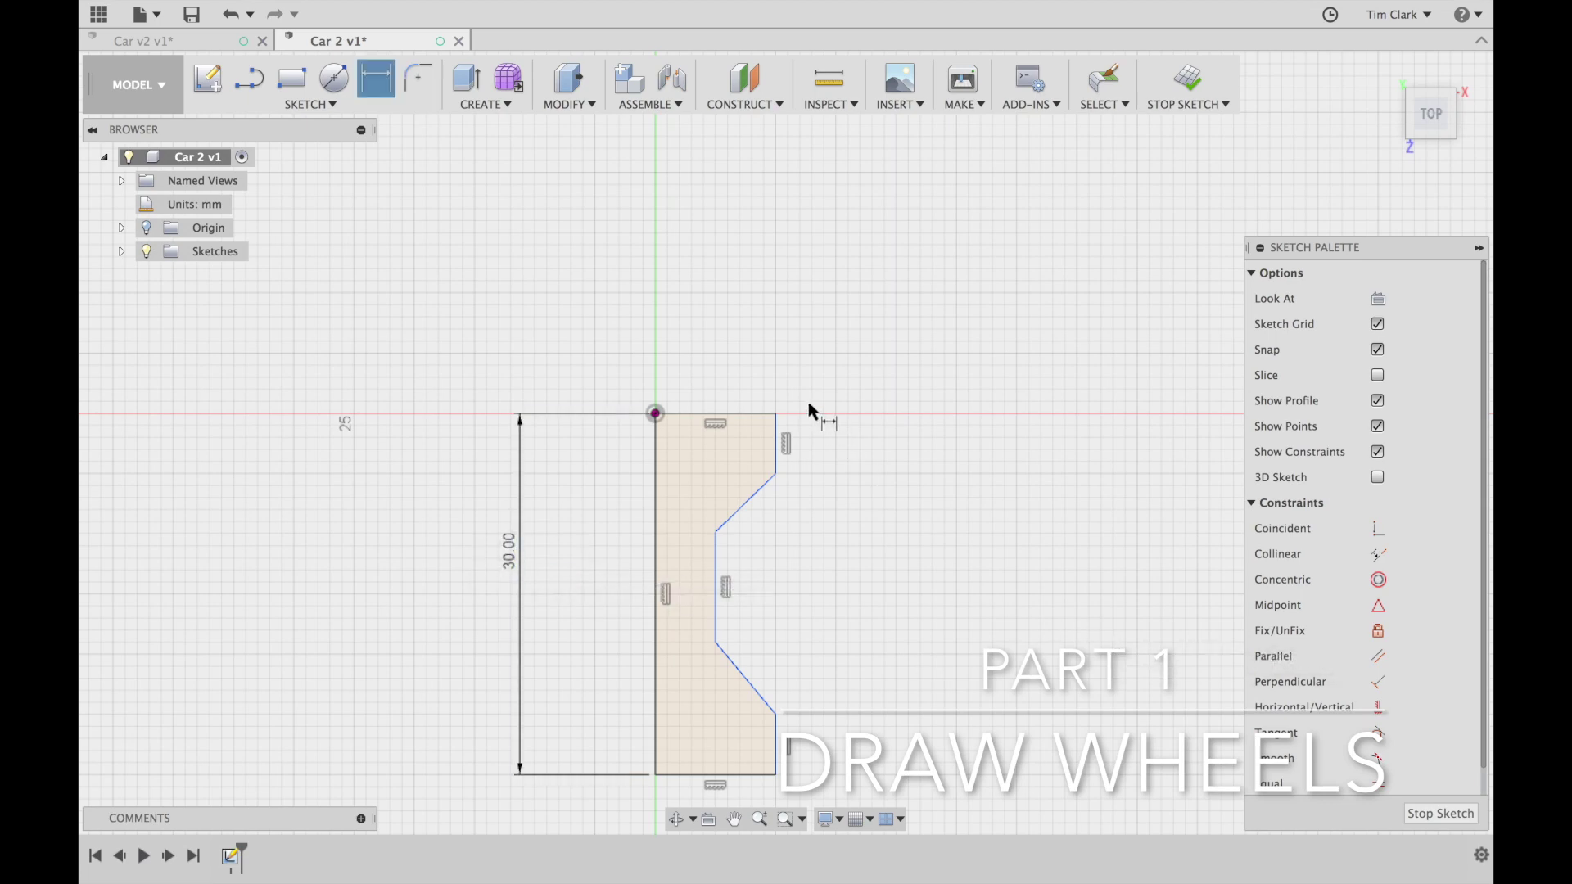
{"action": "left_click", "coordinate": [738, 414]}
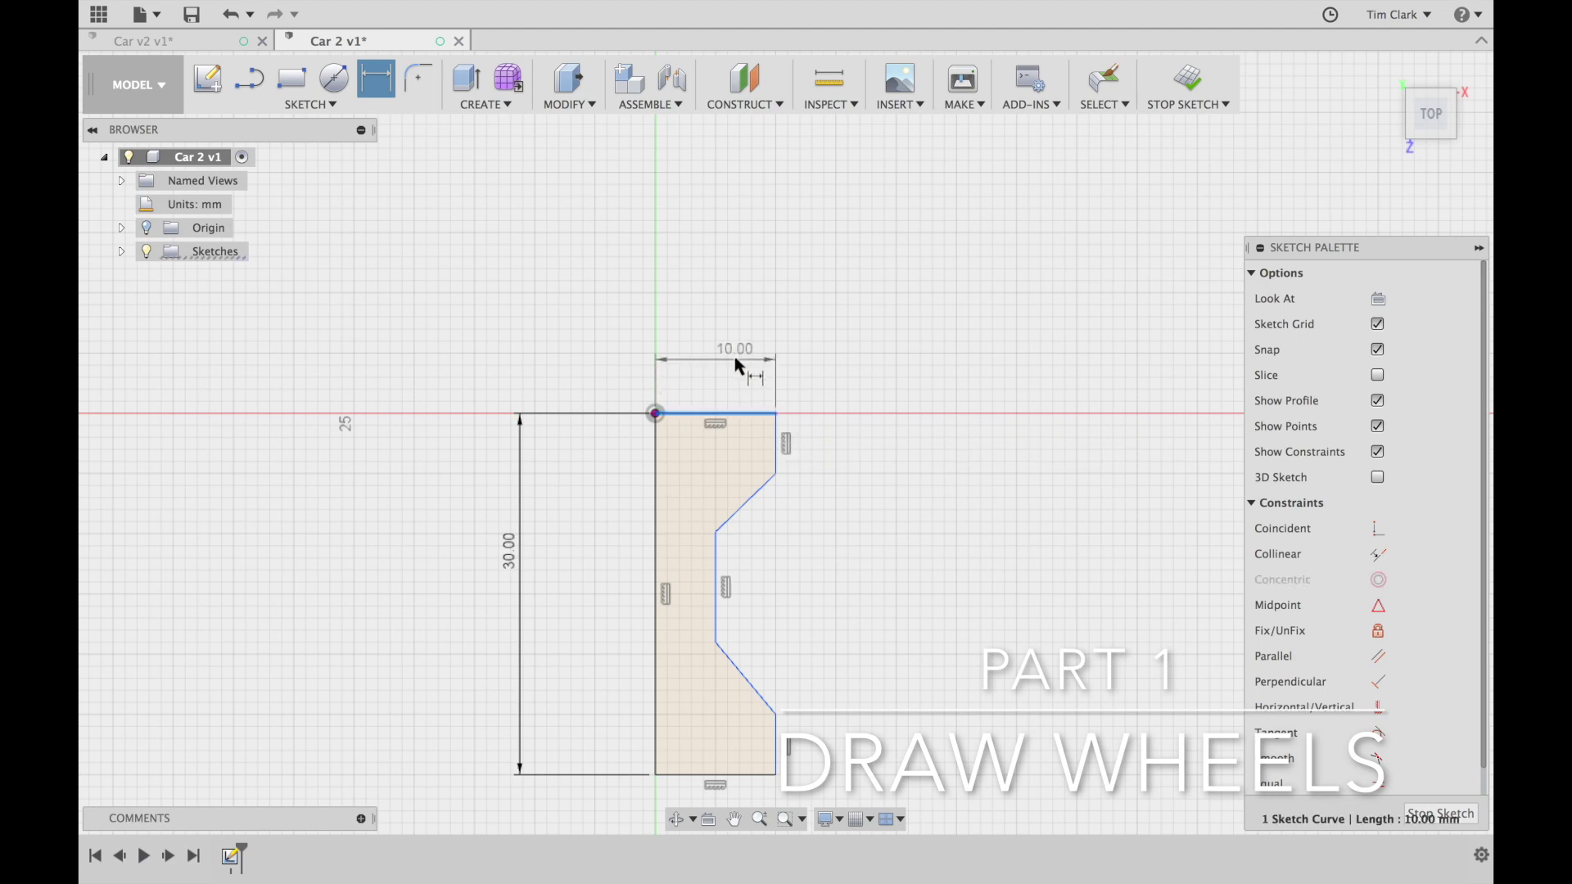
{"action": "left_click", "coordinate": [734, 352]}
{"action": "key", "text": "Return"}
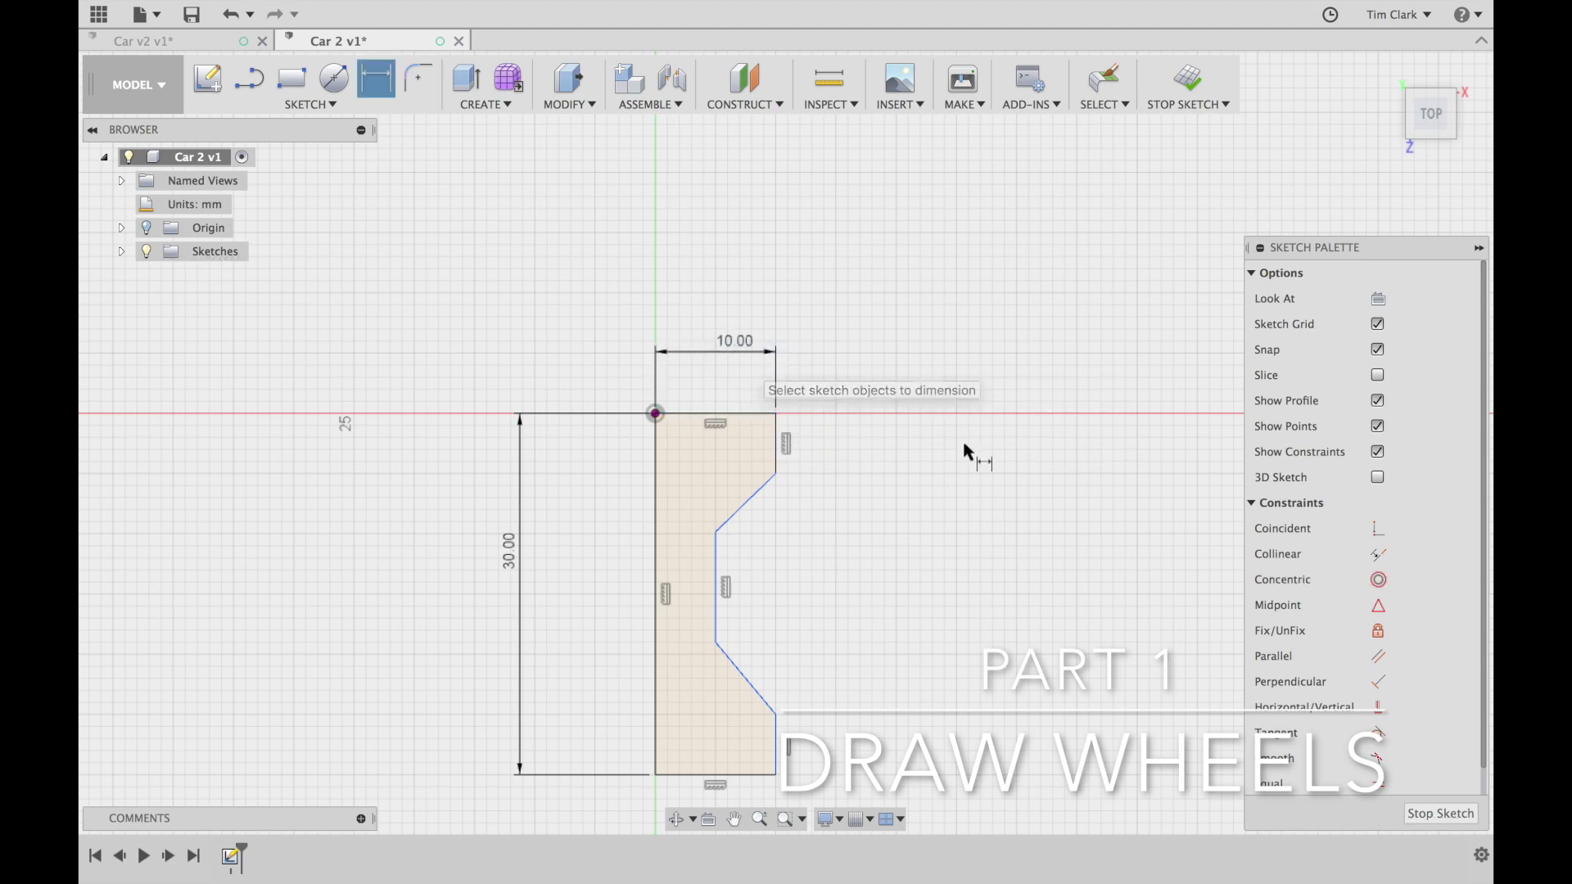
Dimension the horizontal distance from the origin to the upper inner corner of the recess as 5 mm
{"action": "left_click", "coordinate": [715, 533]}
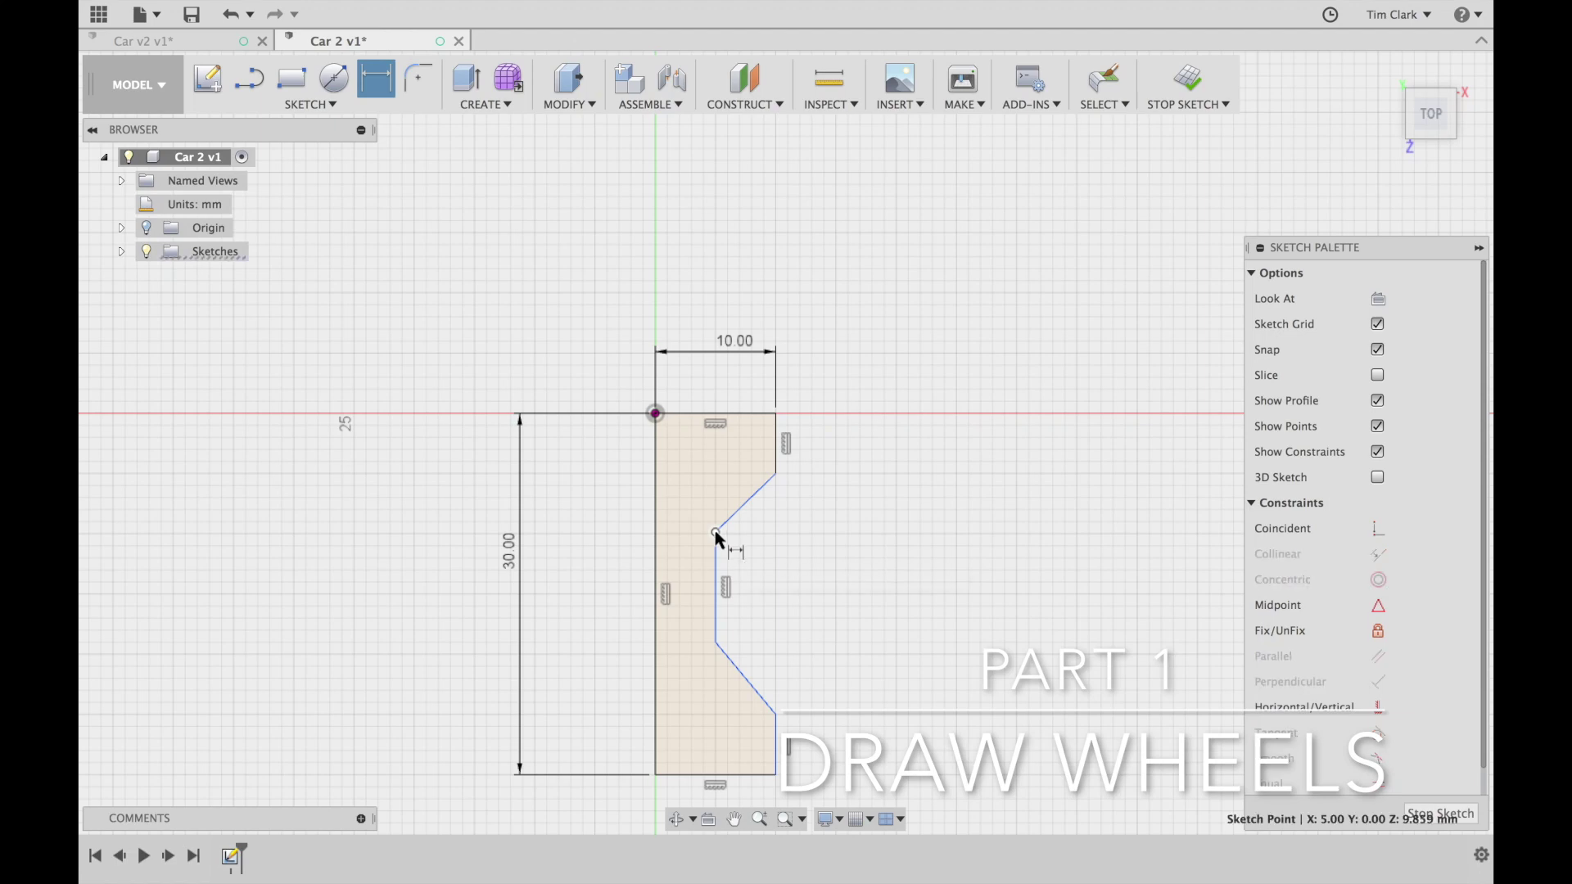
{"action": "left_click", "coordinate": [655, 414]}
{"action": "left_click", "coordinate": [688, 282]}
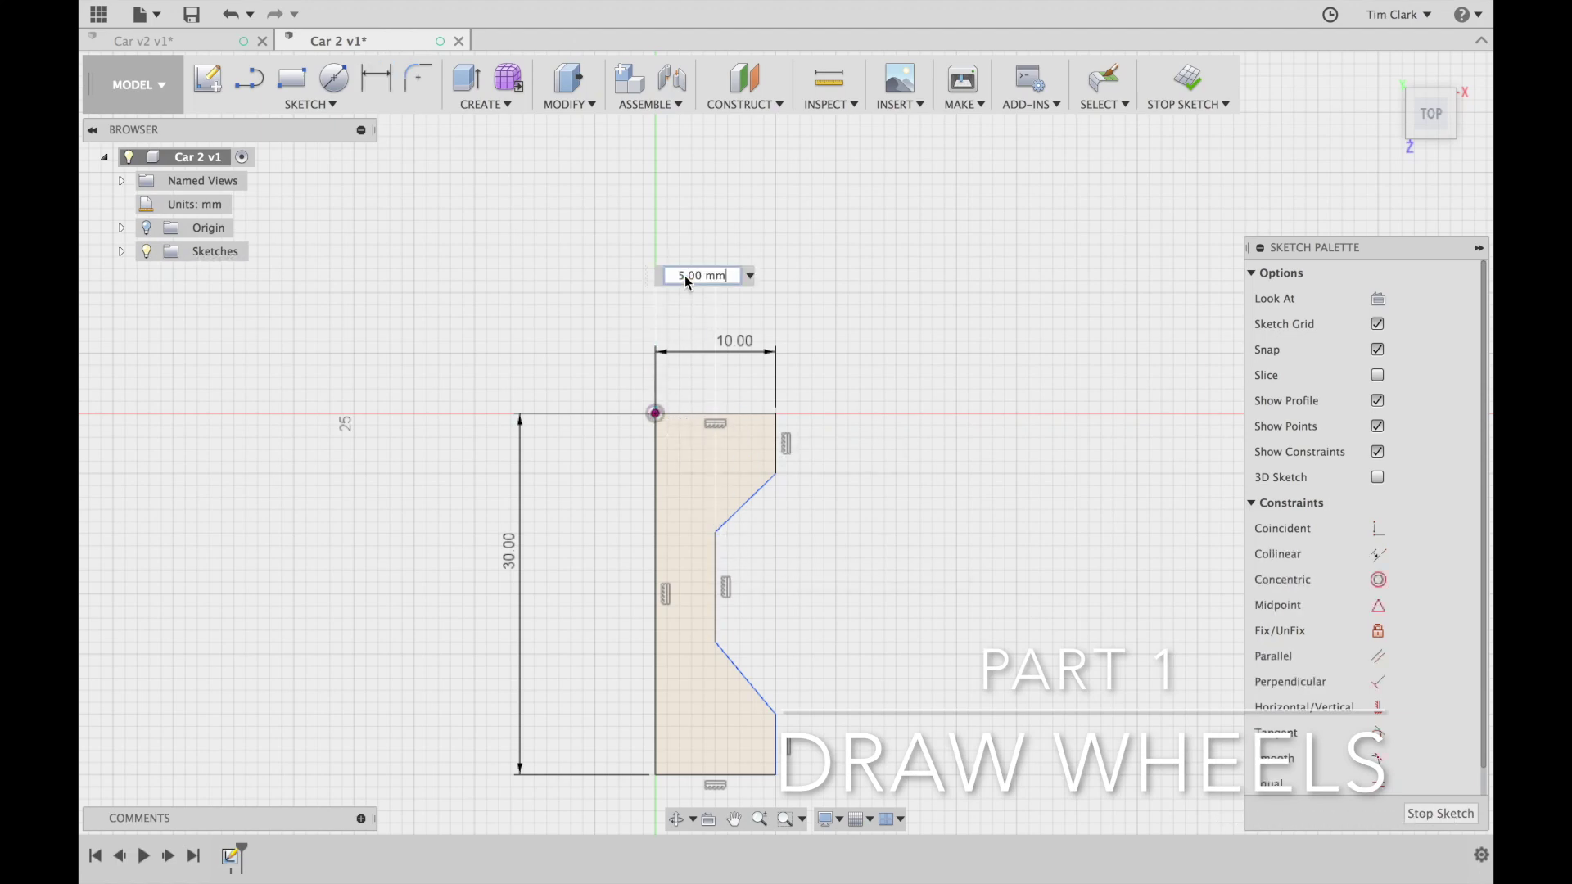
{"action": "type", "text": "5"}
{"action": "key", "text": "Return"}
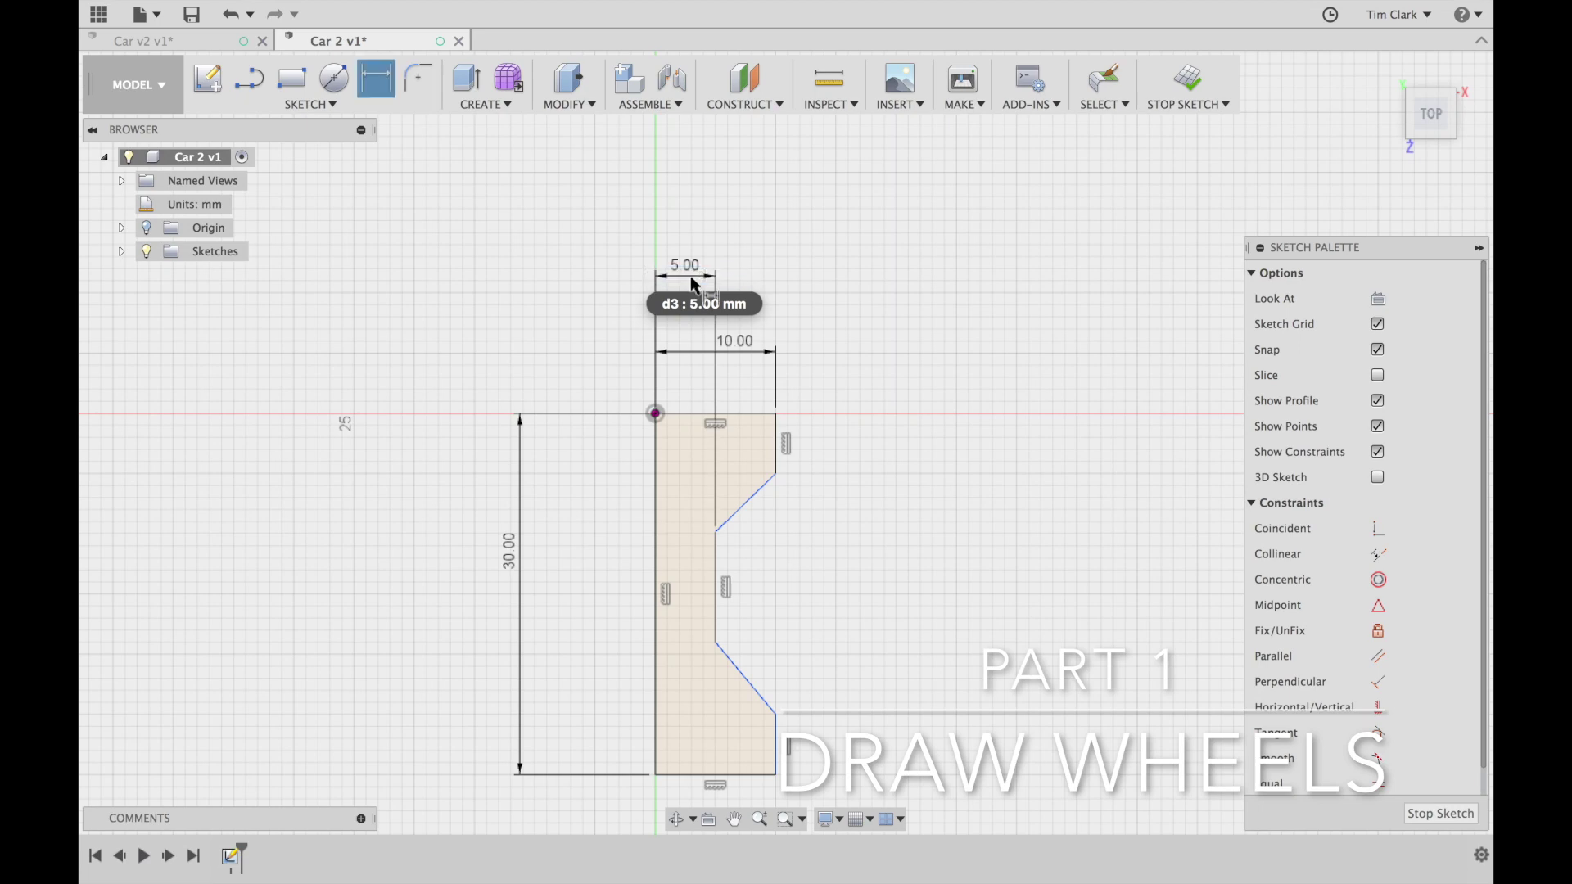
Dimension the two short vertical edges above and below the recess as 5 mm each
{"action": "left_click", "coordinate": [778, 446]}
{"action": "left_click", "coordinate": [877, 451]}
{"action": "key", "text": "Return"}
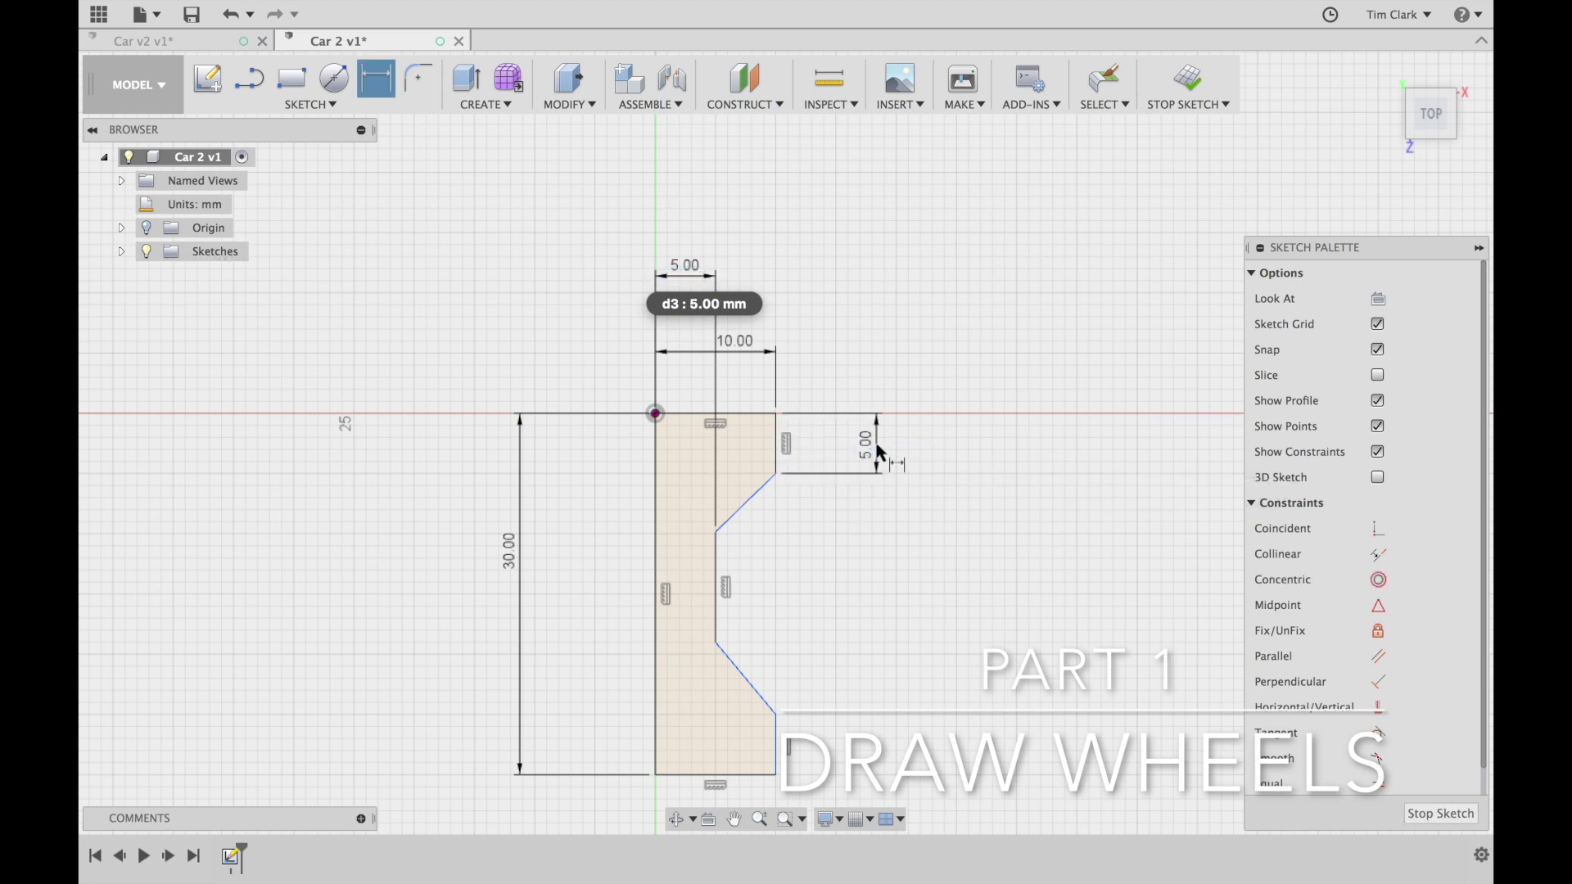
{"action": "left_click", "coordinate": [777, 747]}
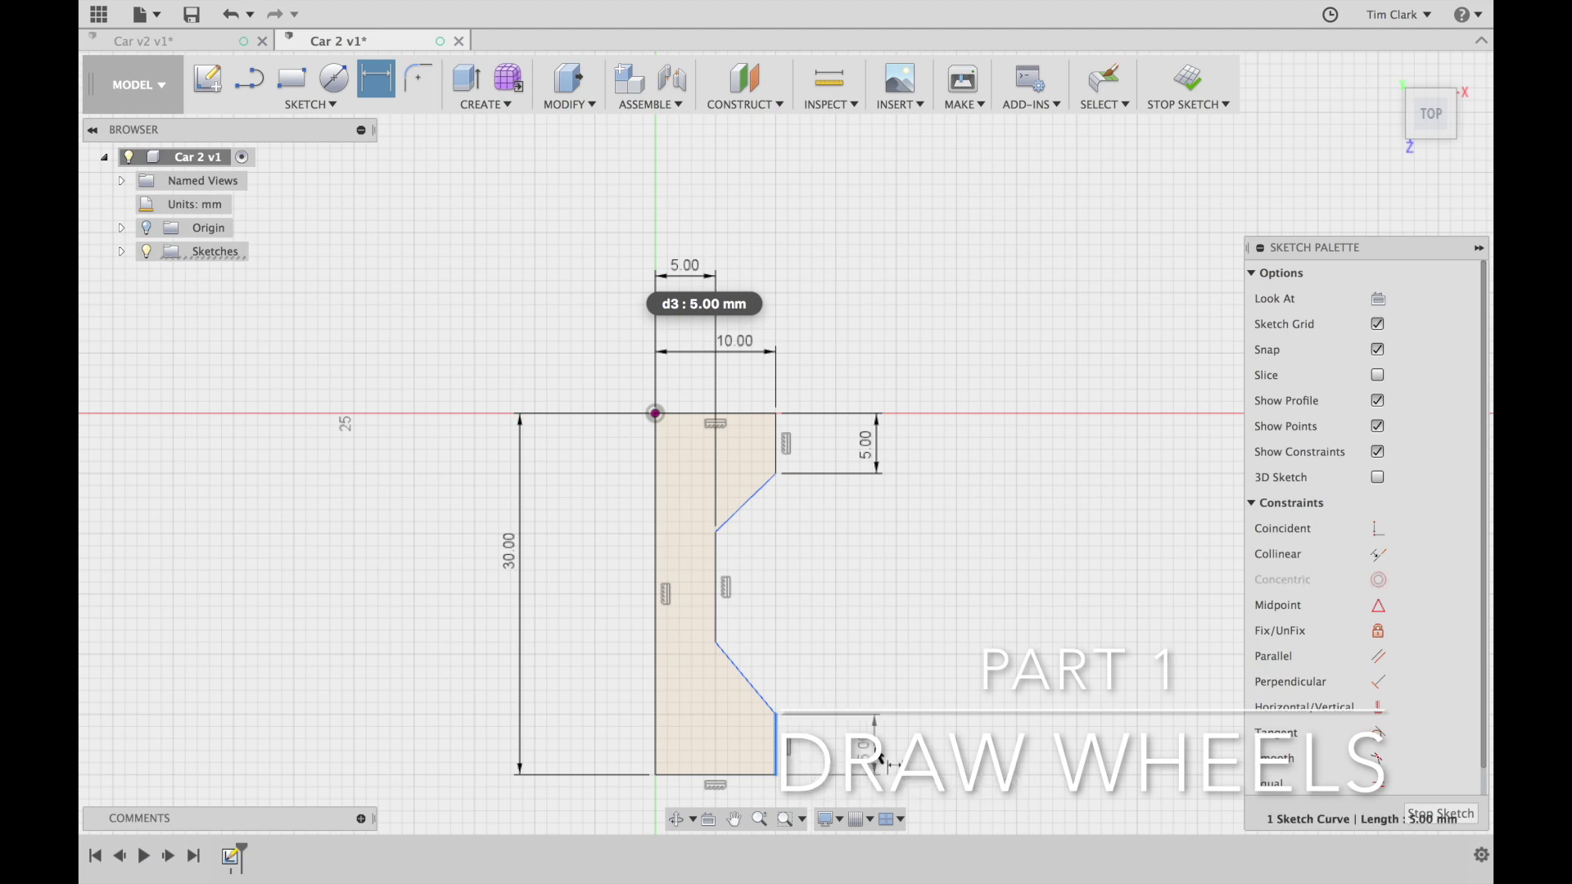
{"action": "scroll", "coordinate": [880, 757], "scroll_direction": "down", "scroll_amount": 1}
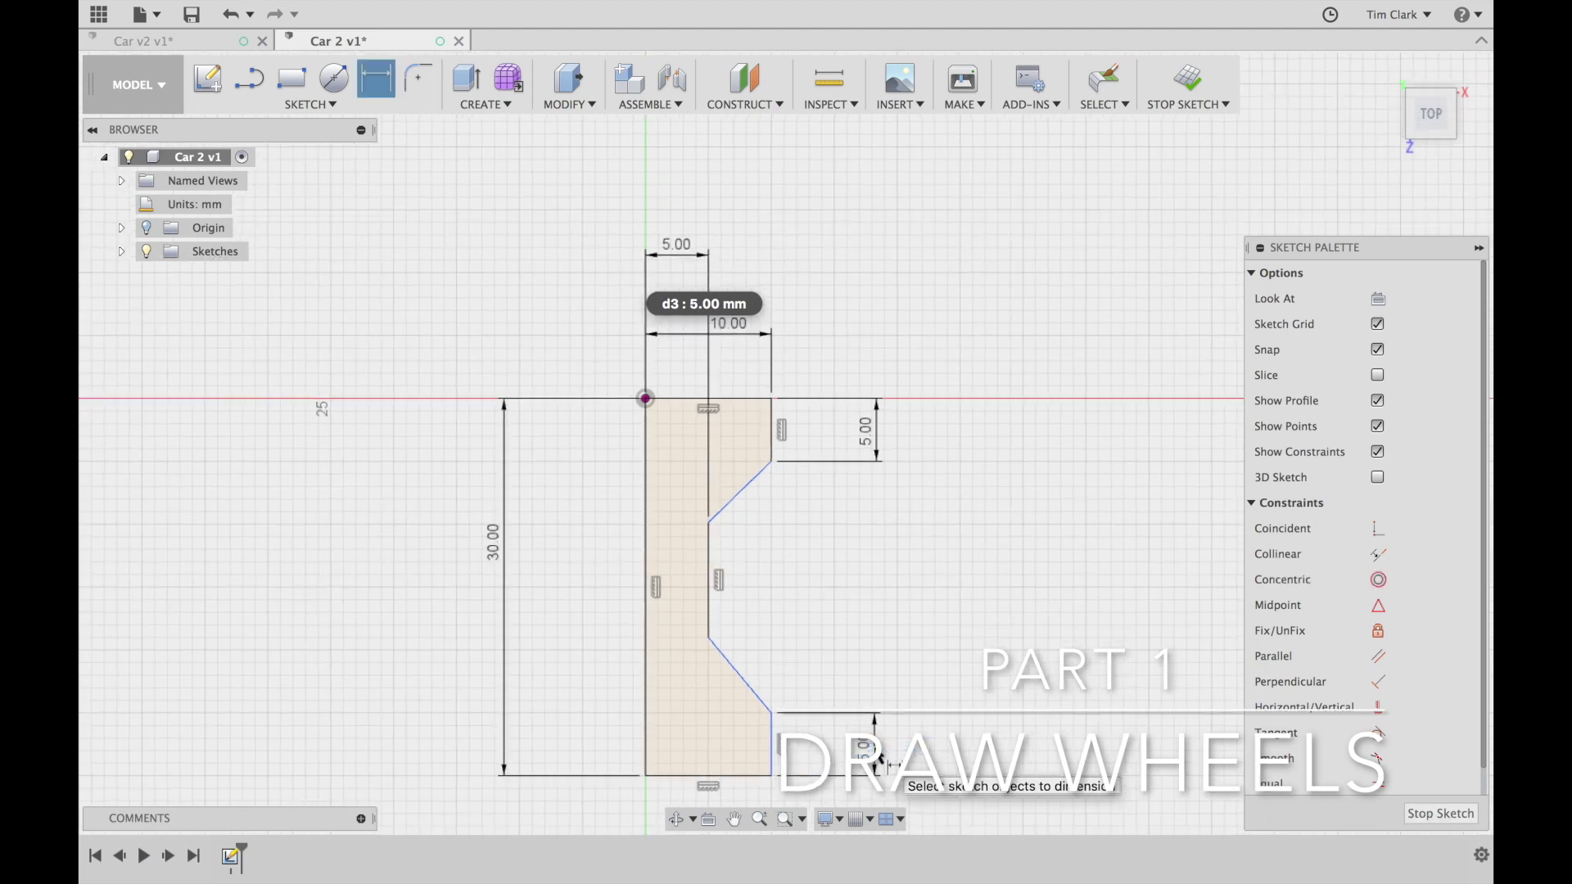
Dimension the wheel profile's lower horizontal edge as 10 mm
{"action": "left_click", "coordinate": [735, 818]}
{"action": "mouse_move", "coordinate": [817, 667]}
{"action": "left_mouse_down"}
{"action": "mouse_move", "coordinate": [810, 516]}
{"action": "mouse_move", "coordinate": [800, 590]}
{"action": "left_mouse_up"}
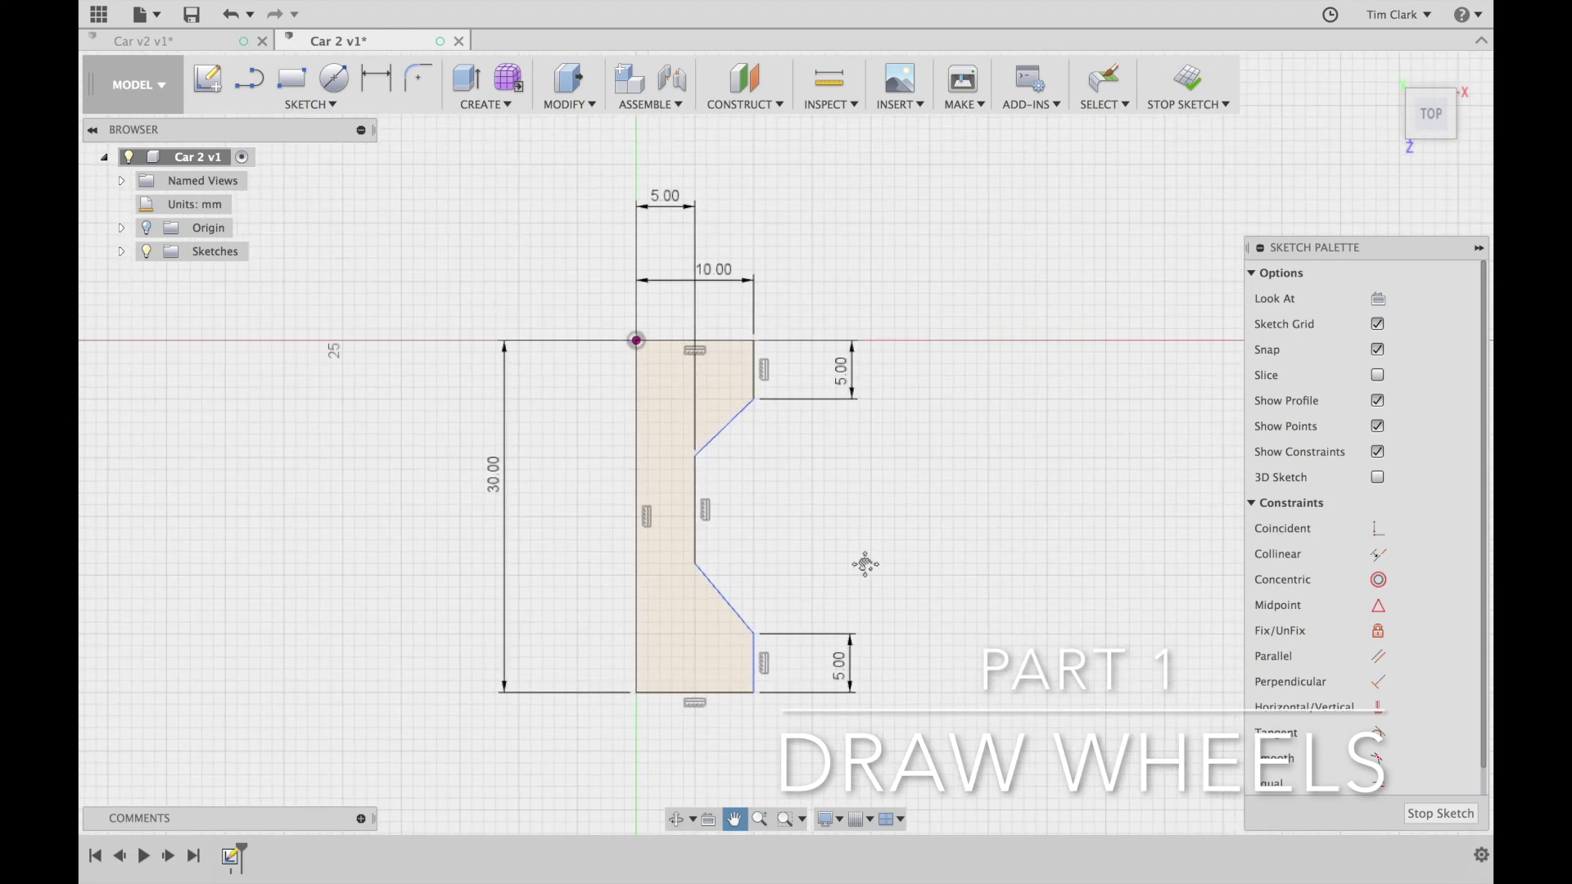
{"action": "key", "text": "d"}
{"action": "left_click", "coordinate": [725, 695]}
{"action": "left_click", "coordinate": [723, 751]}
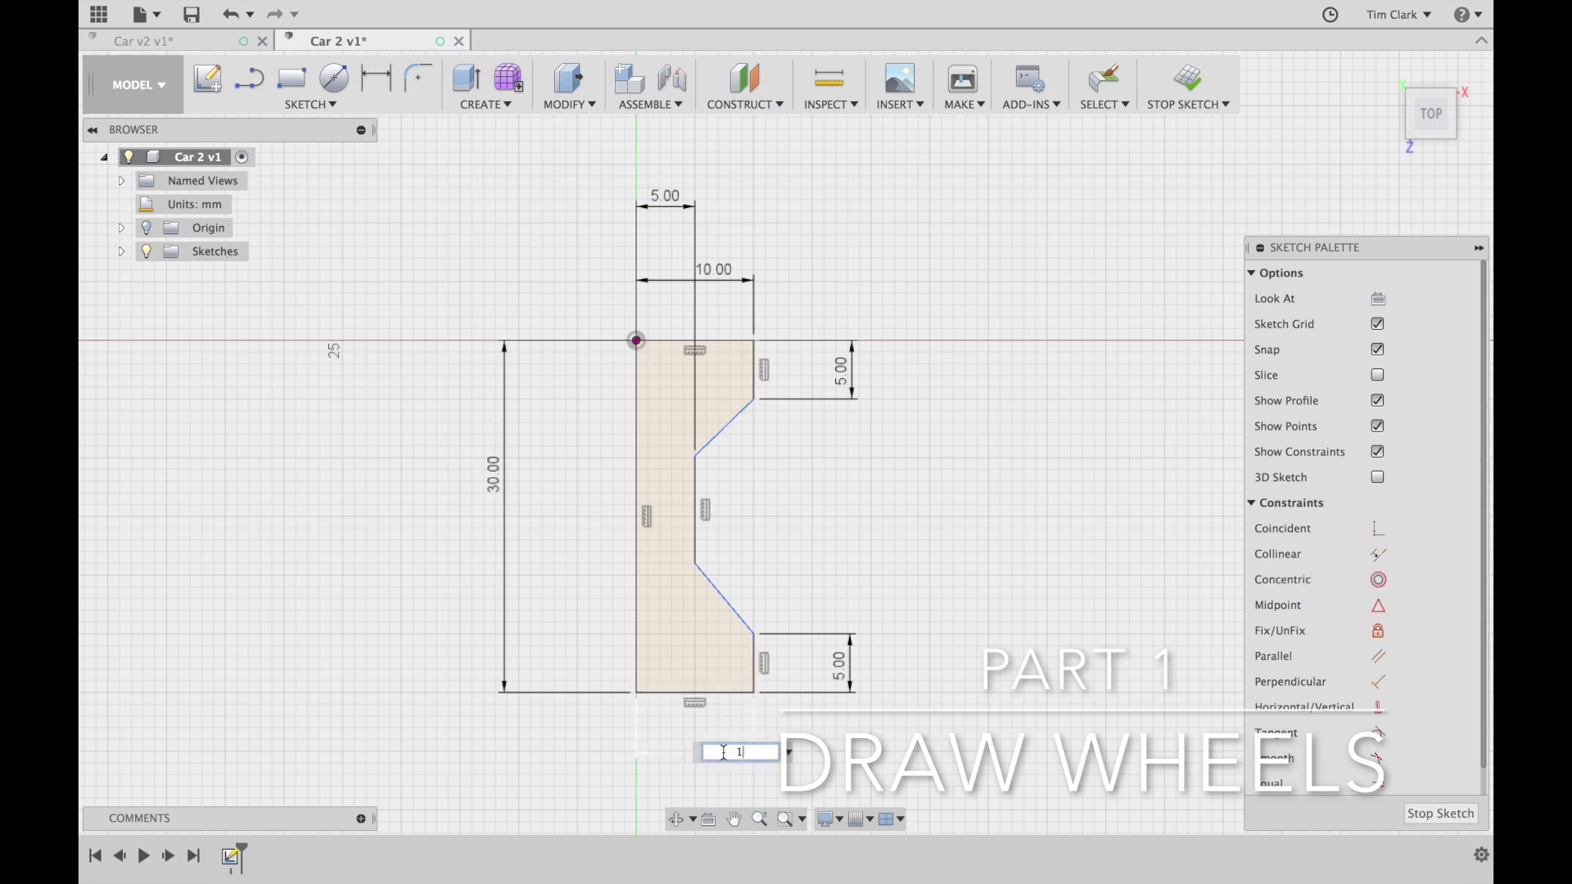
{"action": "key", "text": "Return"}
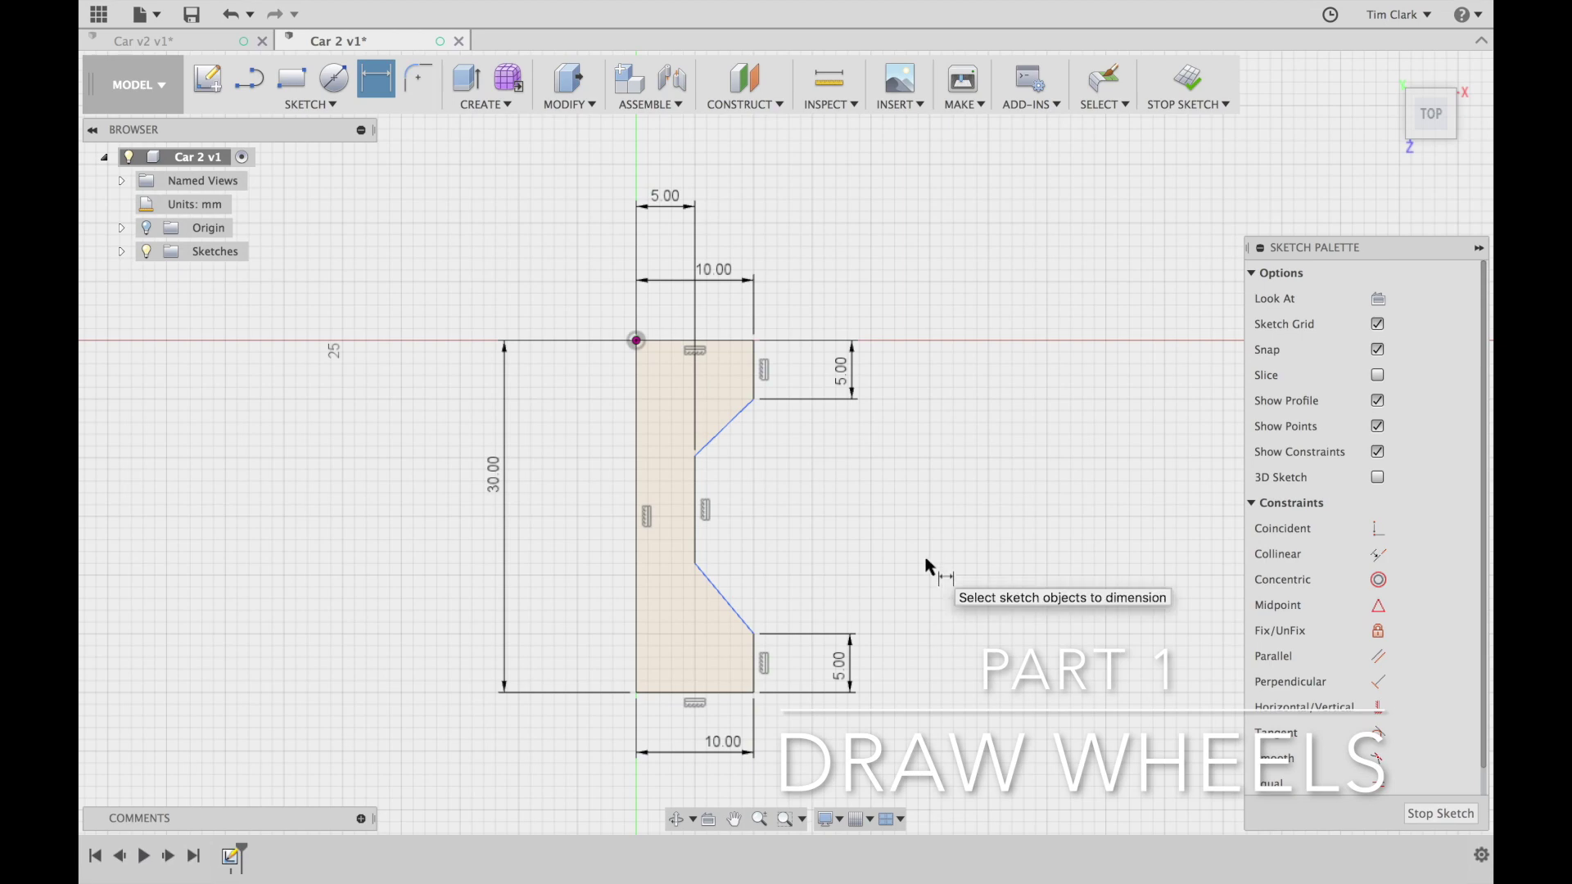
Dimension the angle between the upper slanted edge and the recess's vertical edge as 150 degrees
{"action": "left_click", "coordinate": [731, 420]}
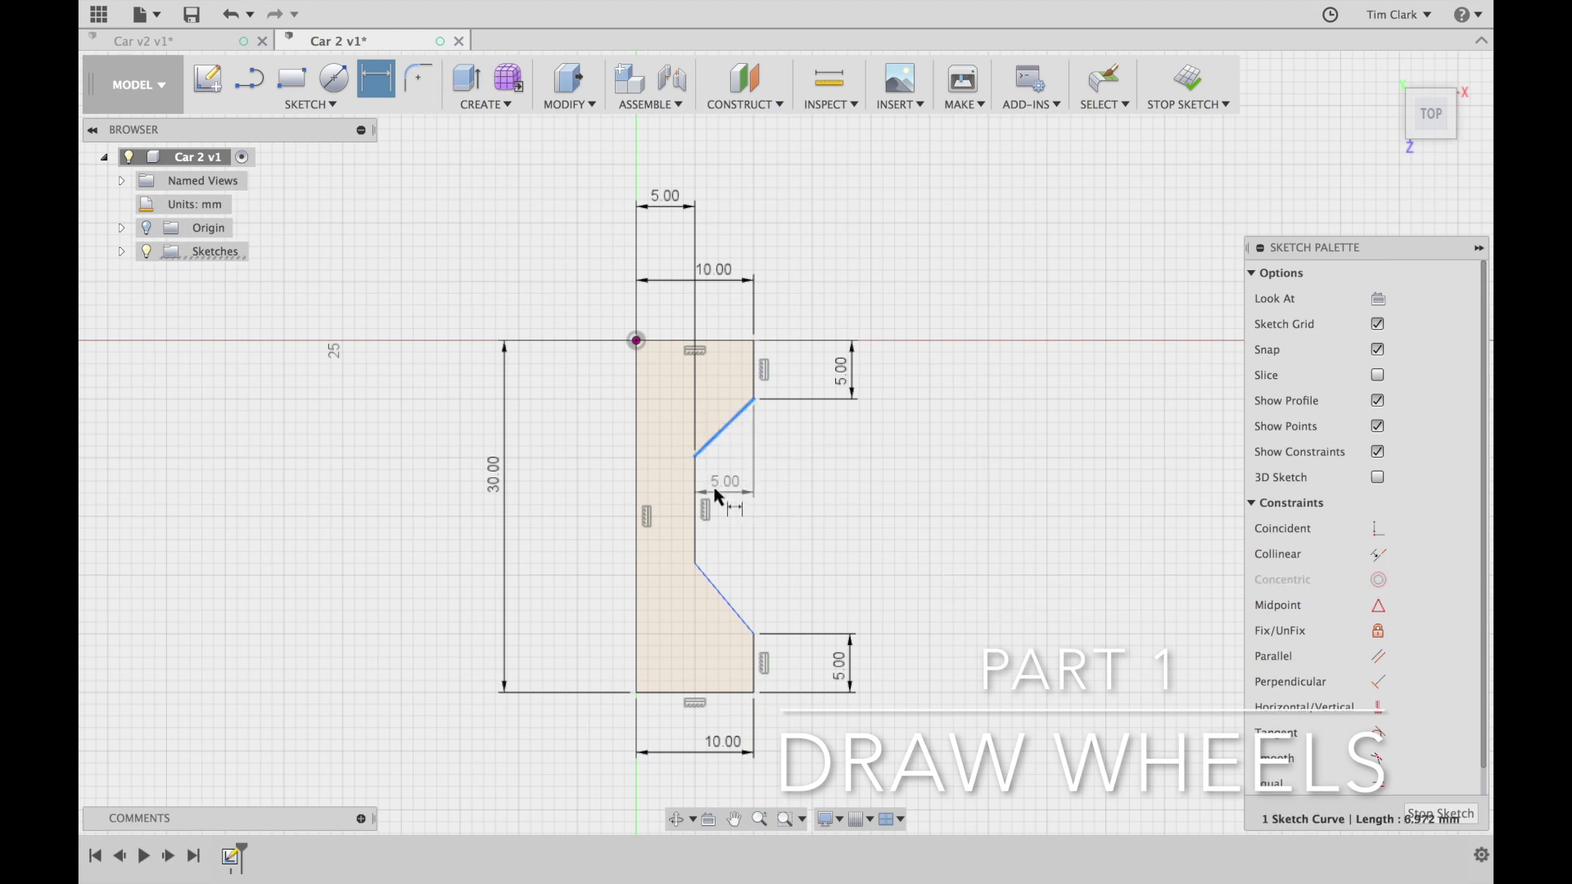
{"action": "left_click", "coordinate": [696, 488]}
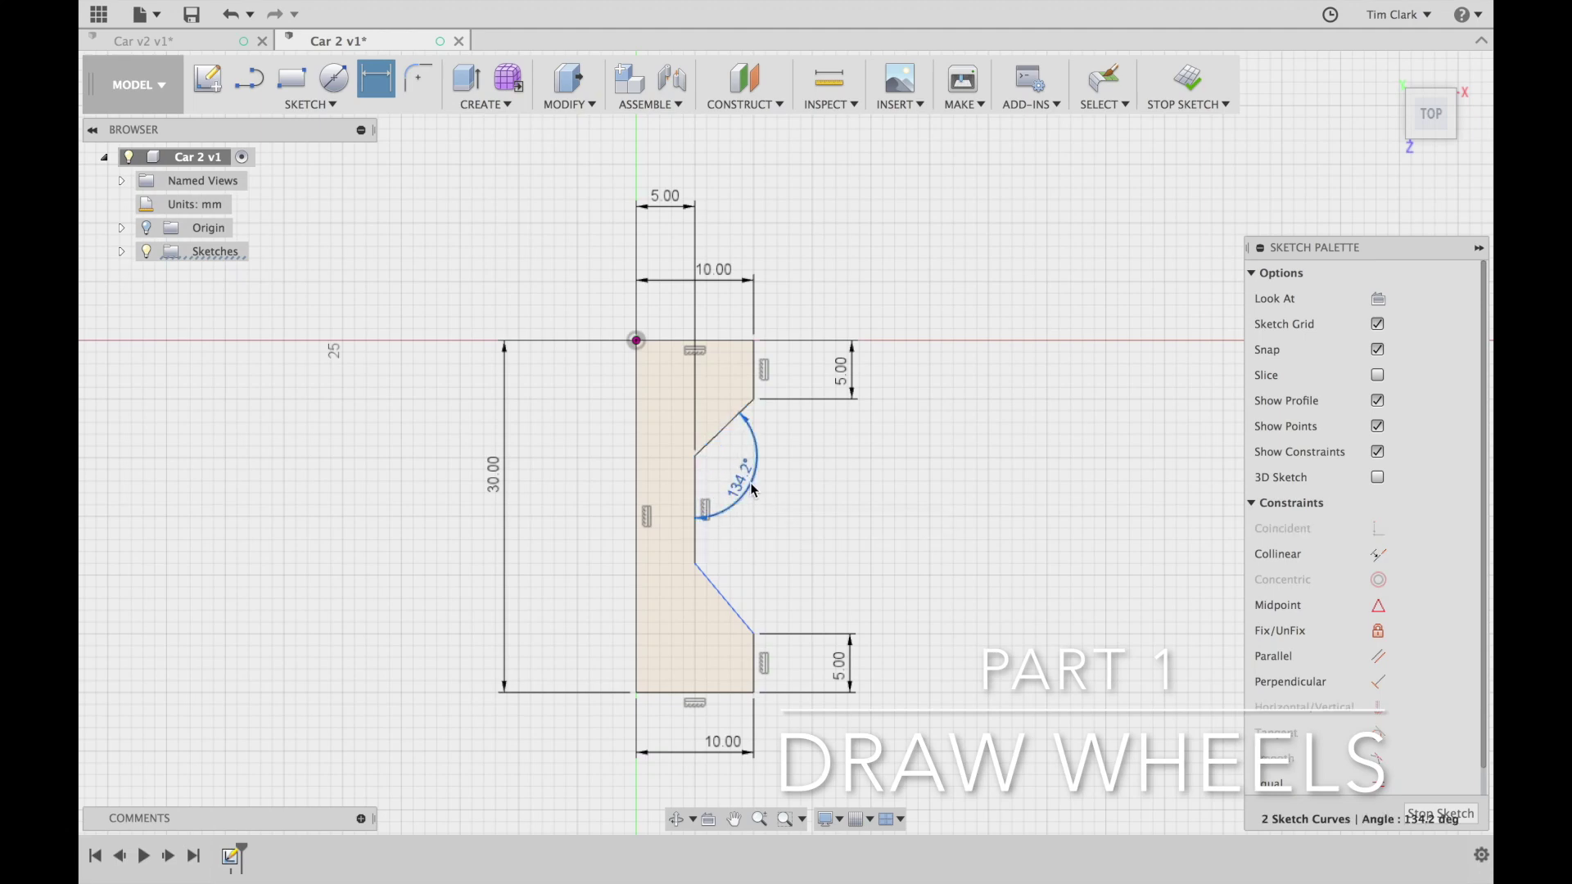
{"action": "left_click", "coordinate": [750, 483]}
{"action": "type", "text": "150"}
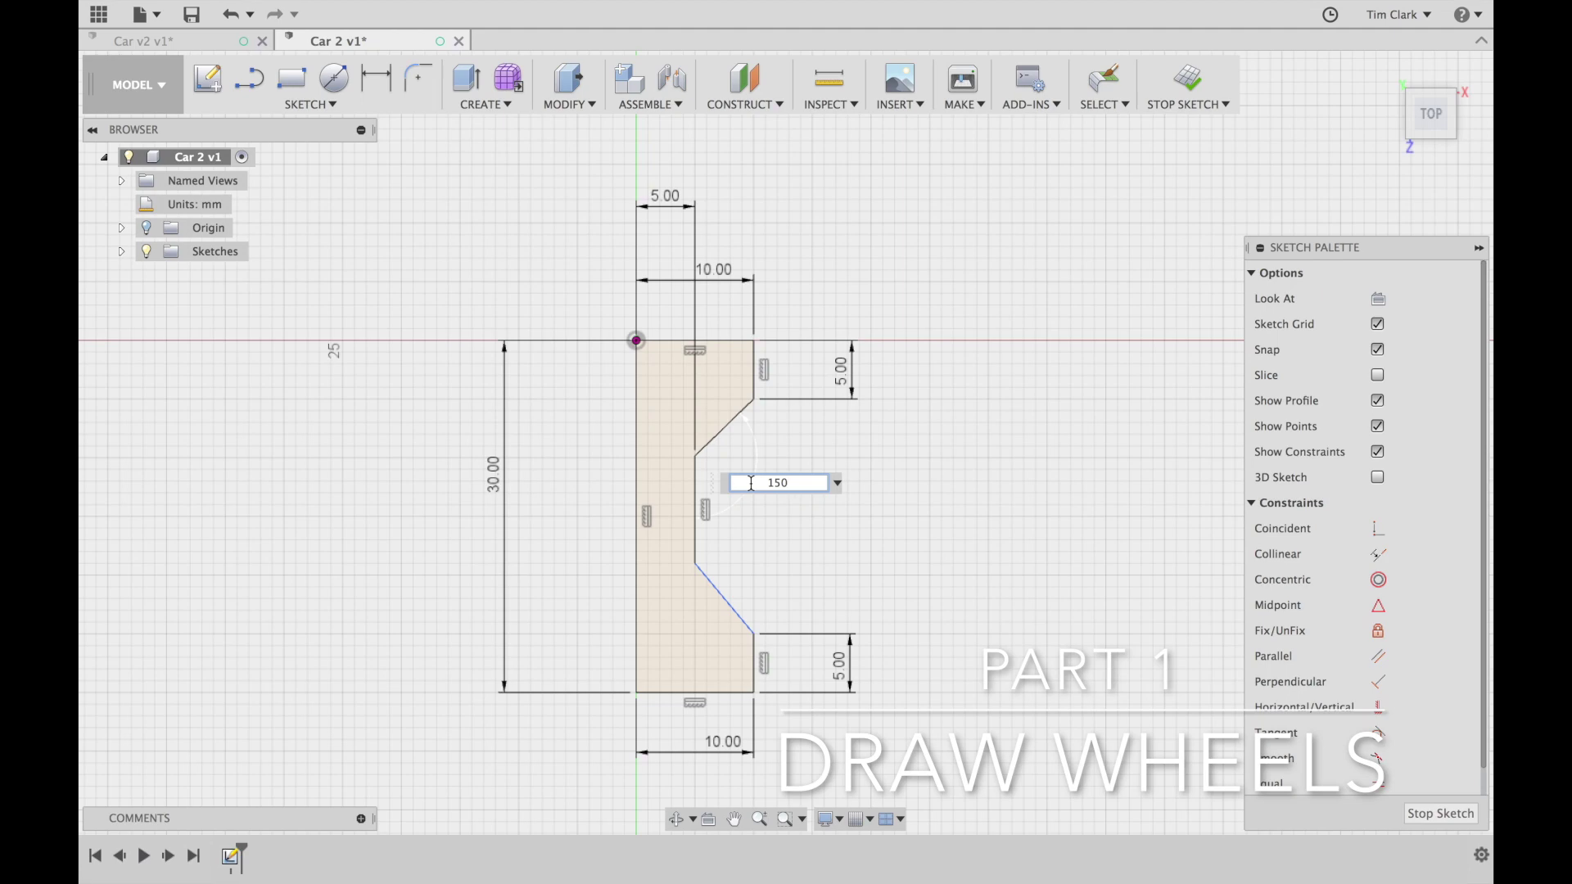
{"action": "key", "text": "Return"}
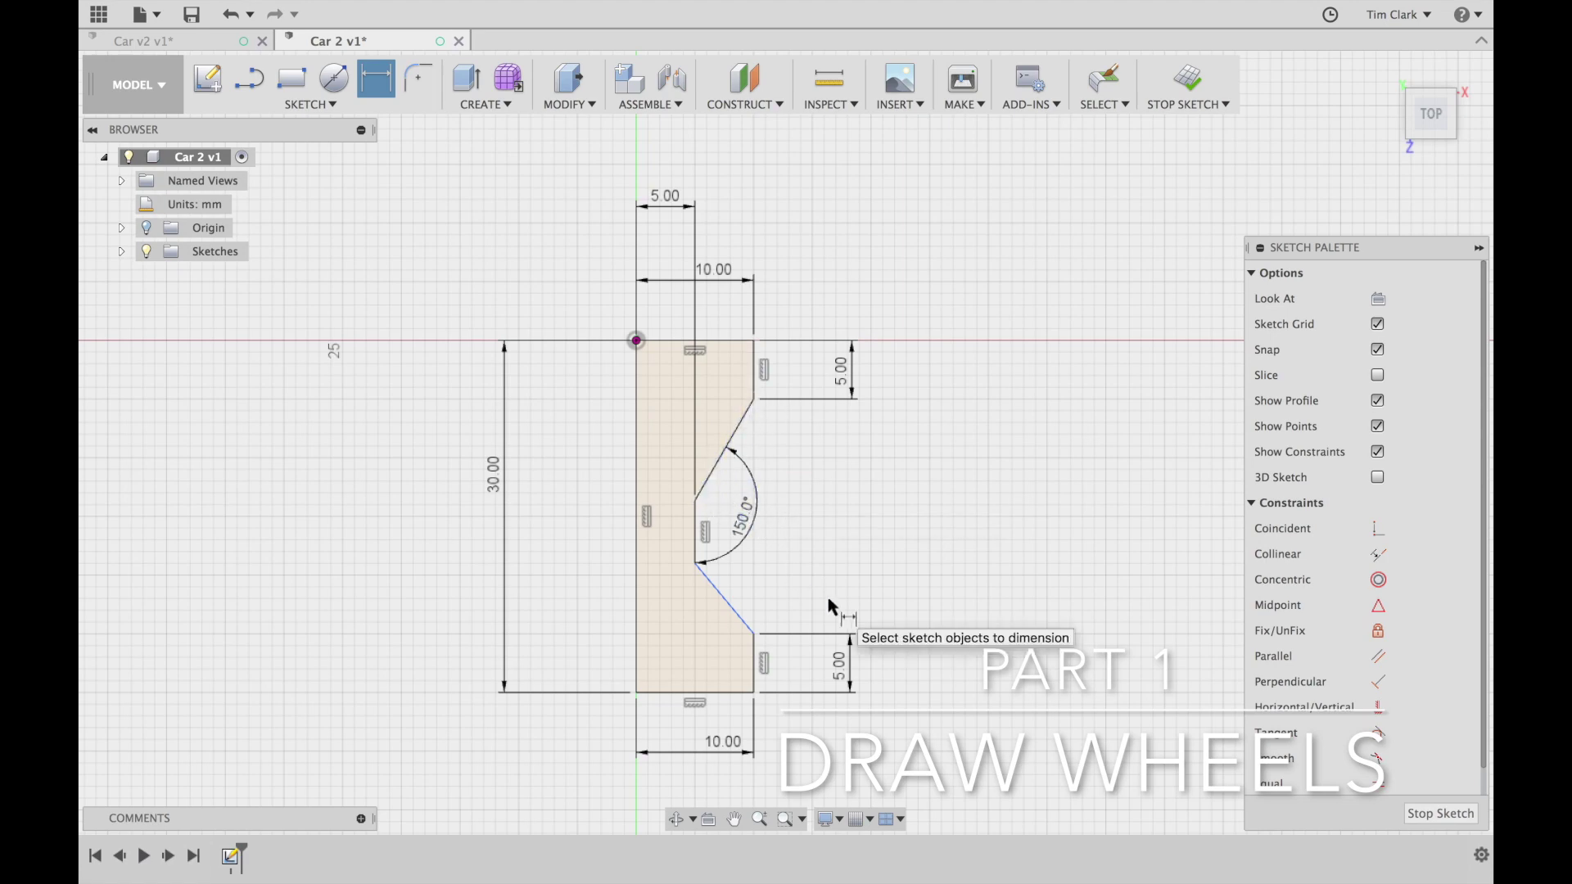
Dimension the angle between the lower slanted edge and the recess's vertical edge as 150 degrees
{"action": "left_click", "coordinate": [733, 608]}
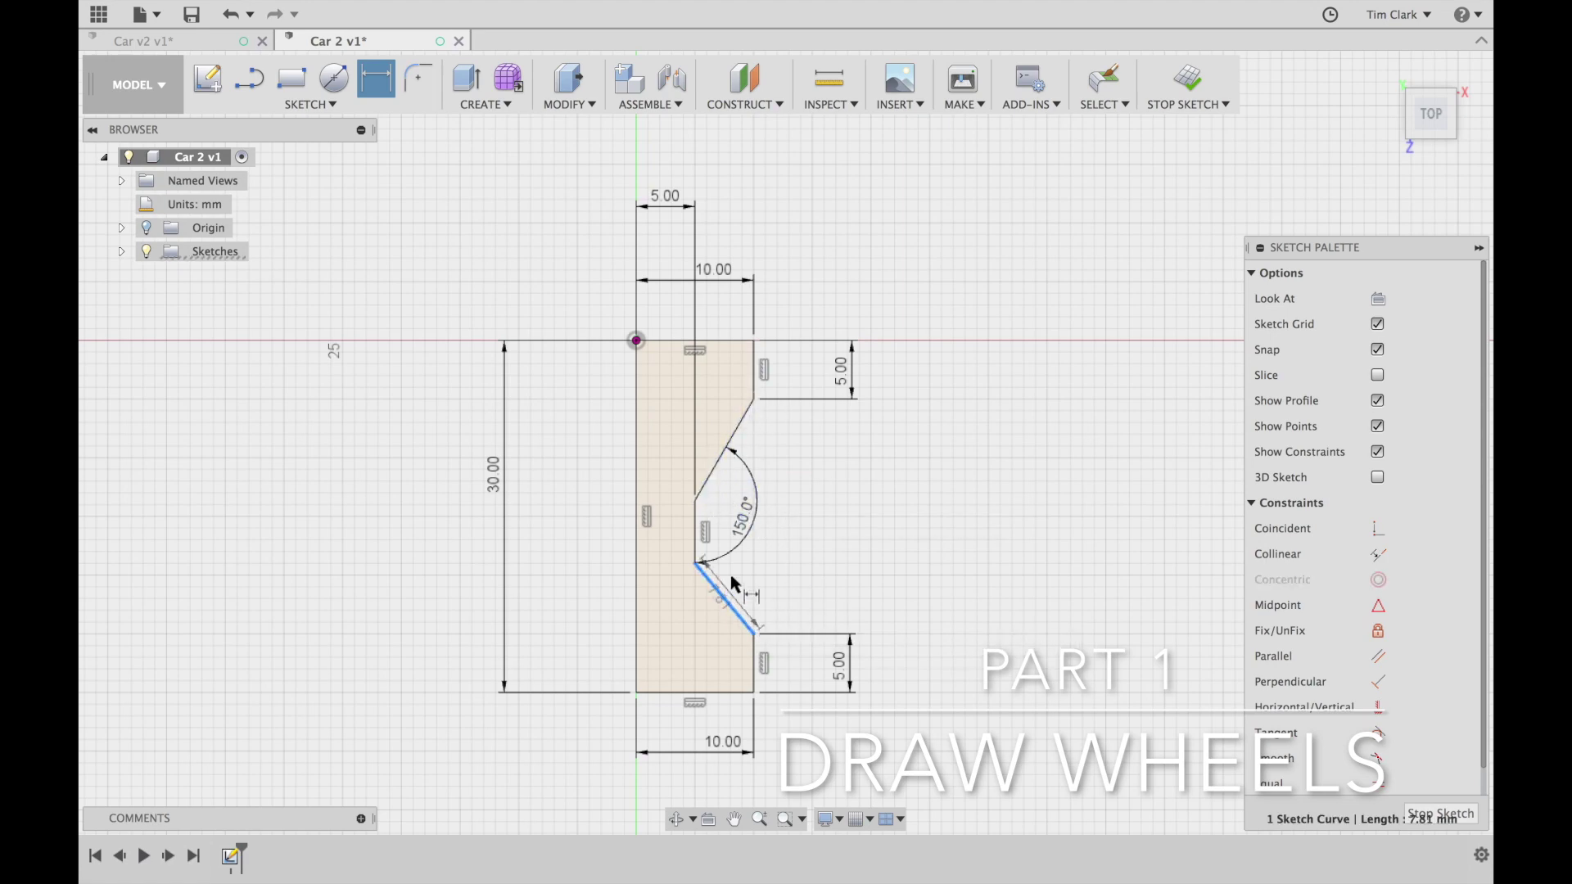
{"action": "left_click", "coordinate": [695, 528]}
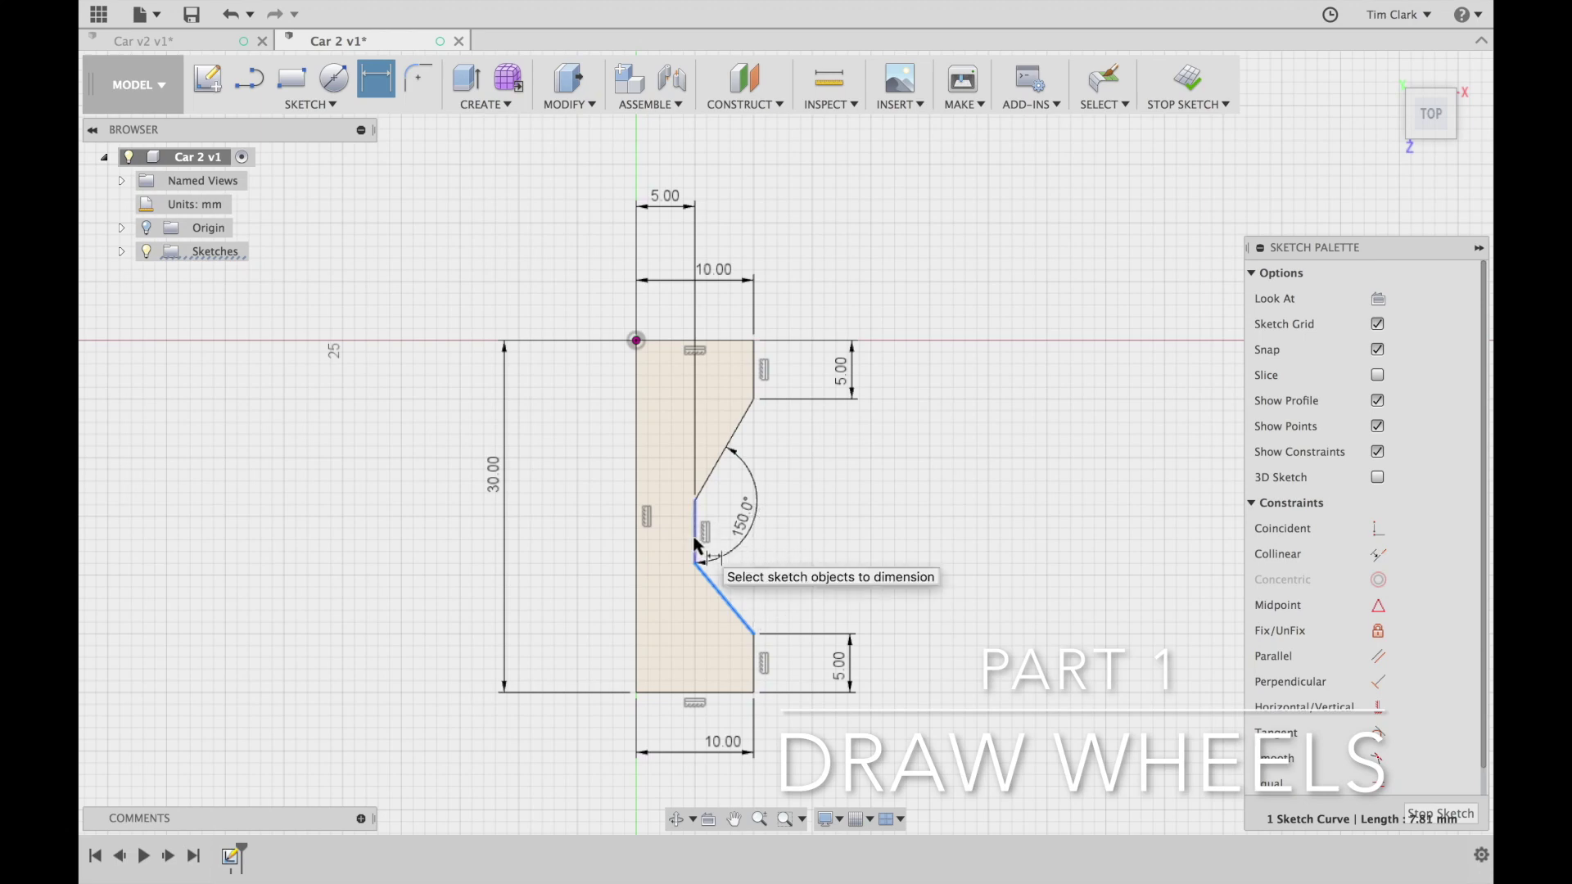
{"action": "left_click", "coordinate": [750, 547]}
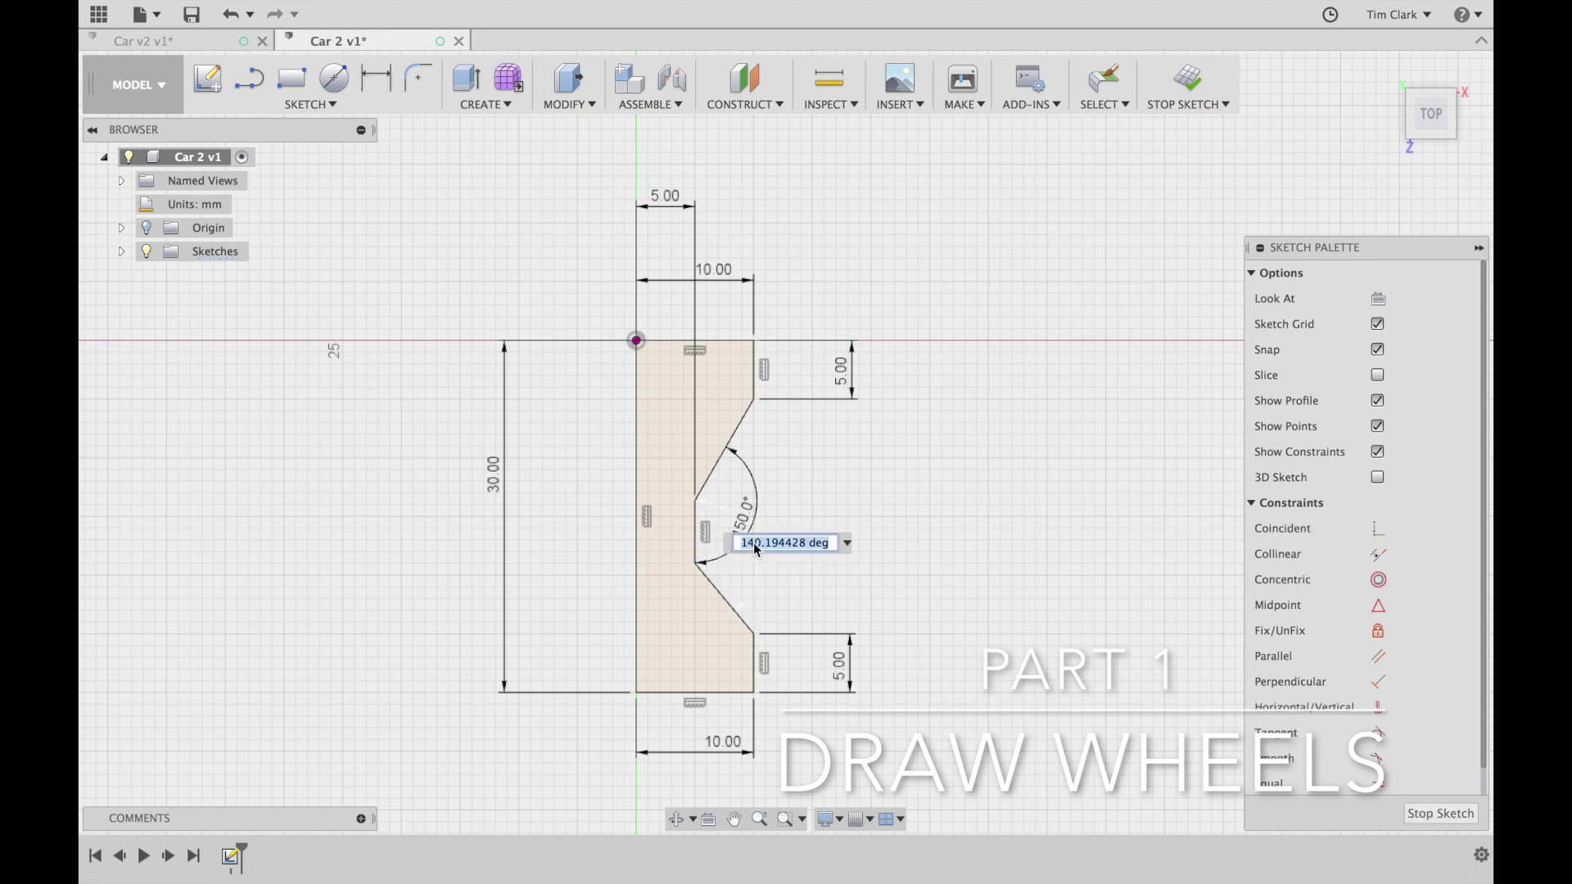
{"action": "type", "text": "1"}
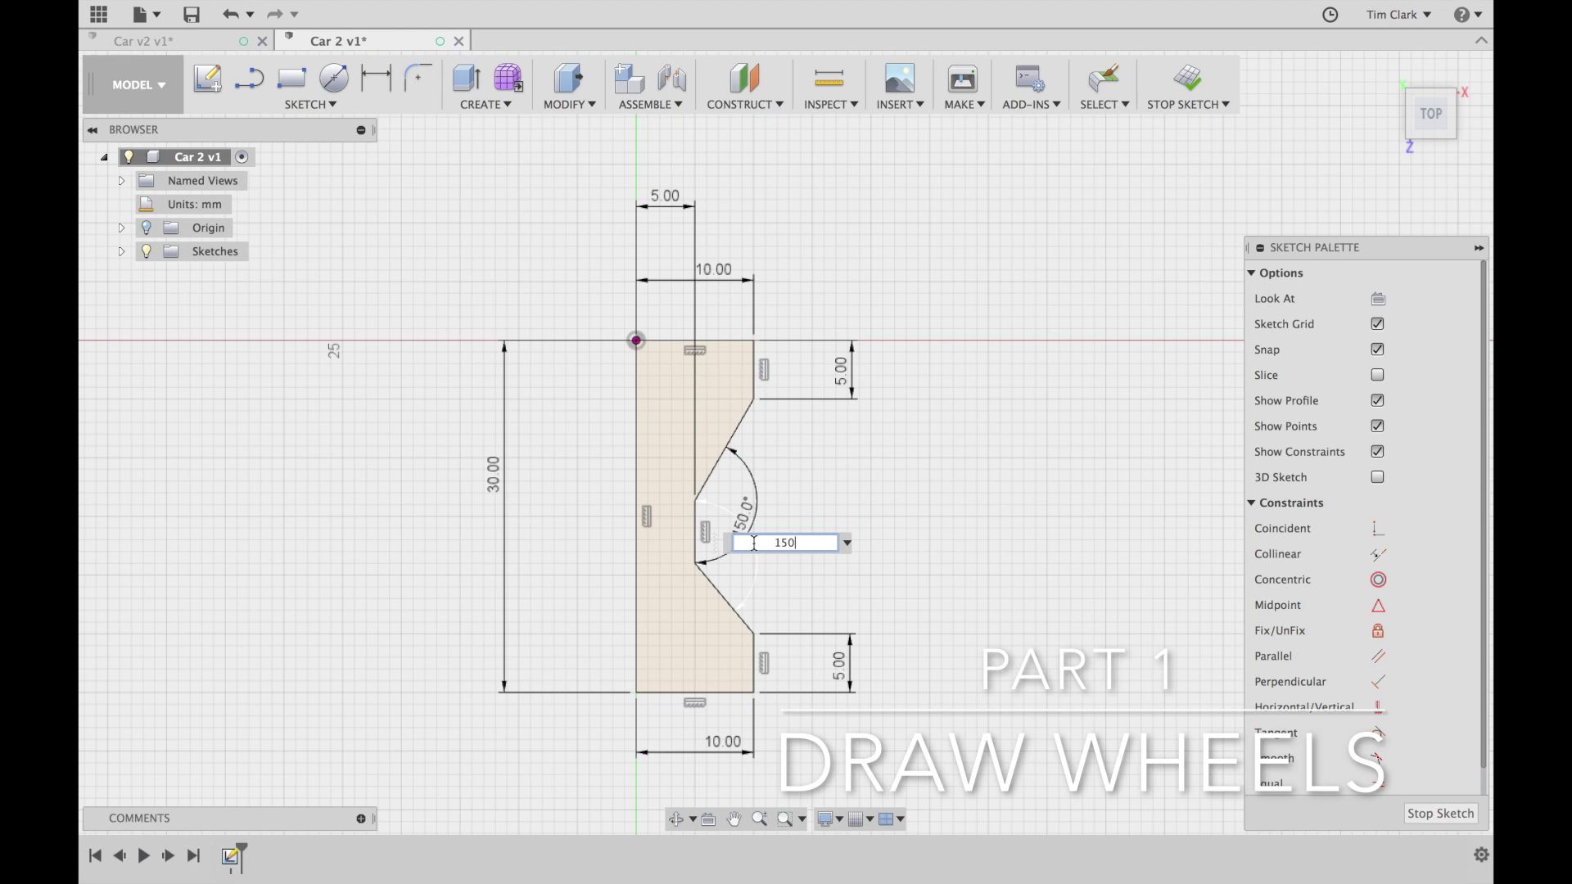
{"action": "type", "text": "50"}
{"action": "key", "text": "Return"}
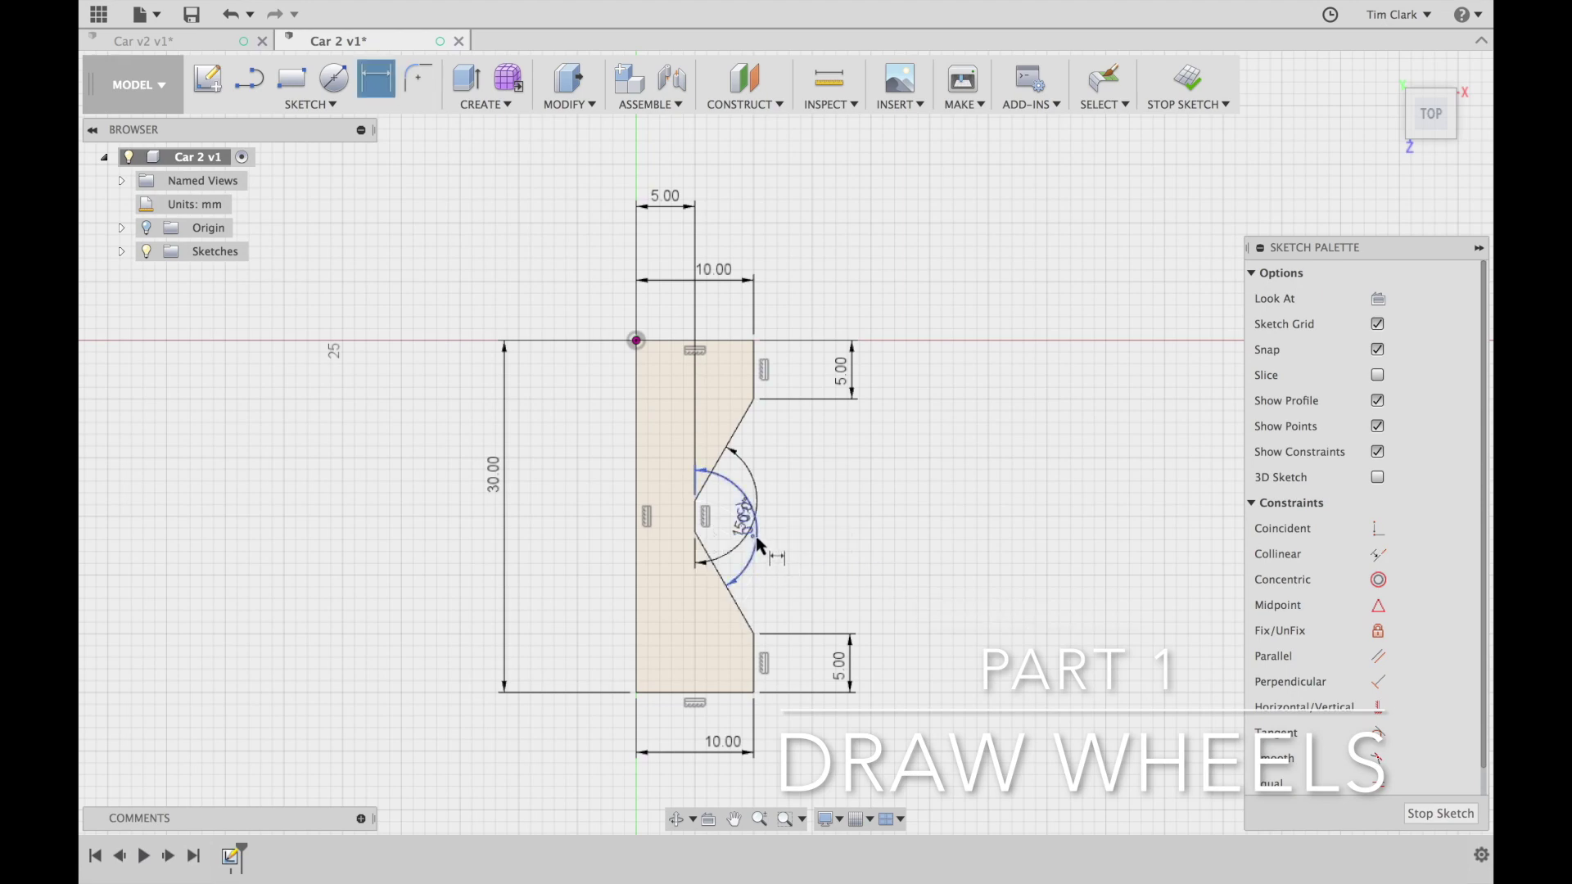
Move the lower 150-degree dimension outward, clear of the overlapping upper angle dimension, and finish the sketch
{"action": "key", "text": "Escape"}
{"action": "left_click_drag", "start_coordinate": [752, 524], "coordinate": [792, 532]}
{"action": "key", "text": "d"}
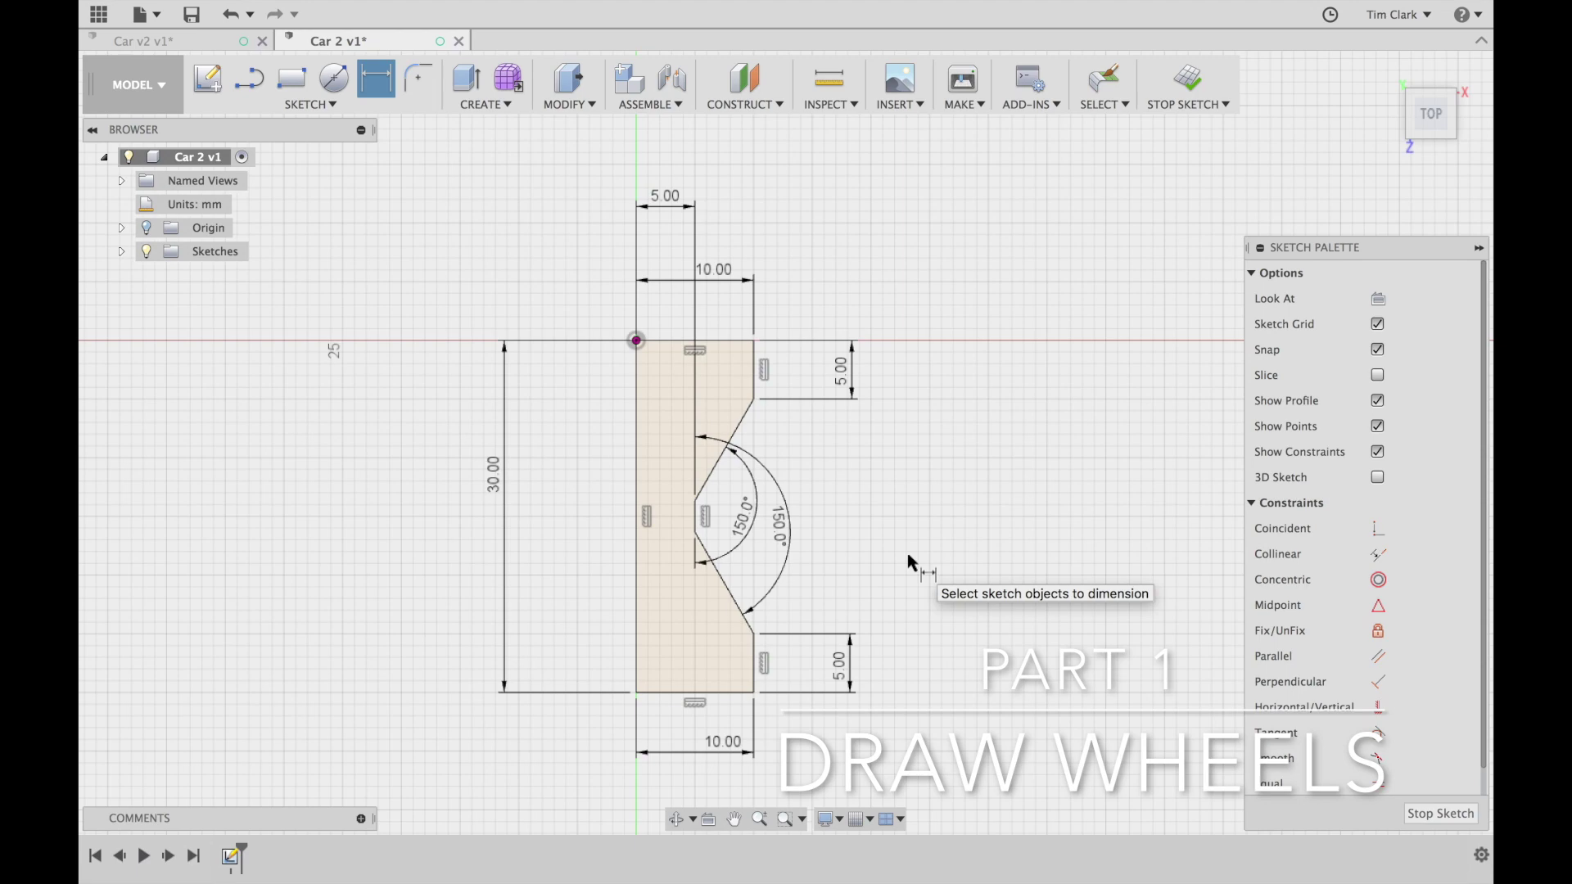
{"action": "left_click", "coordinate": [1189, 78]}
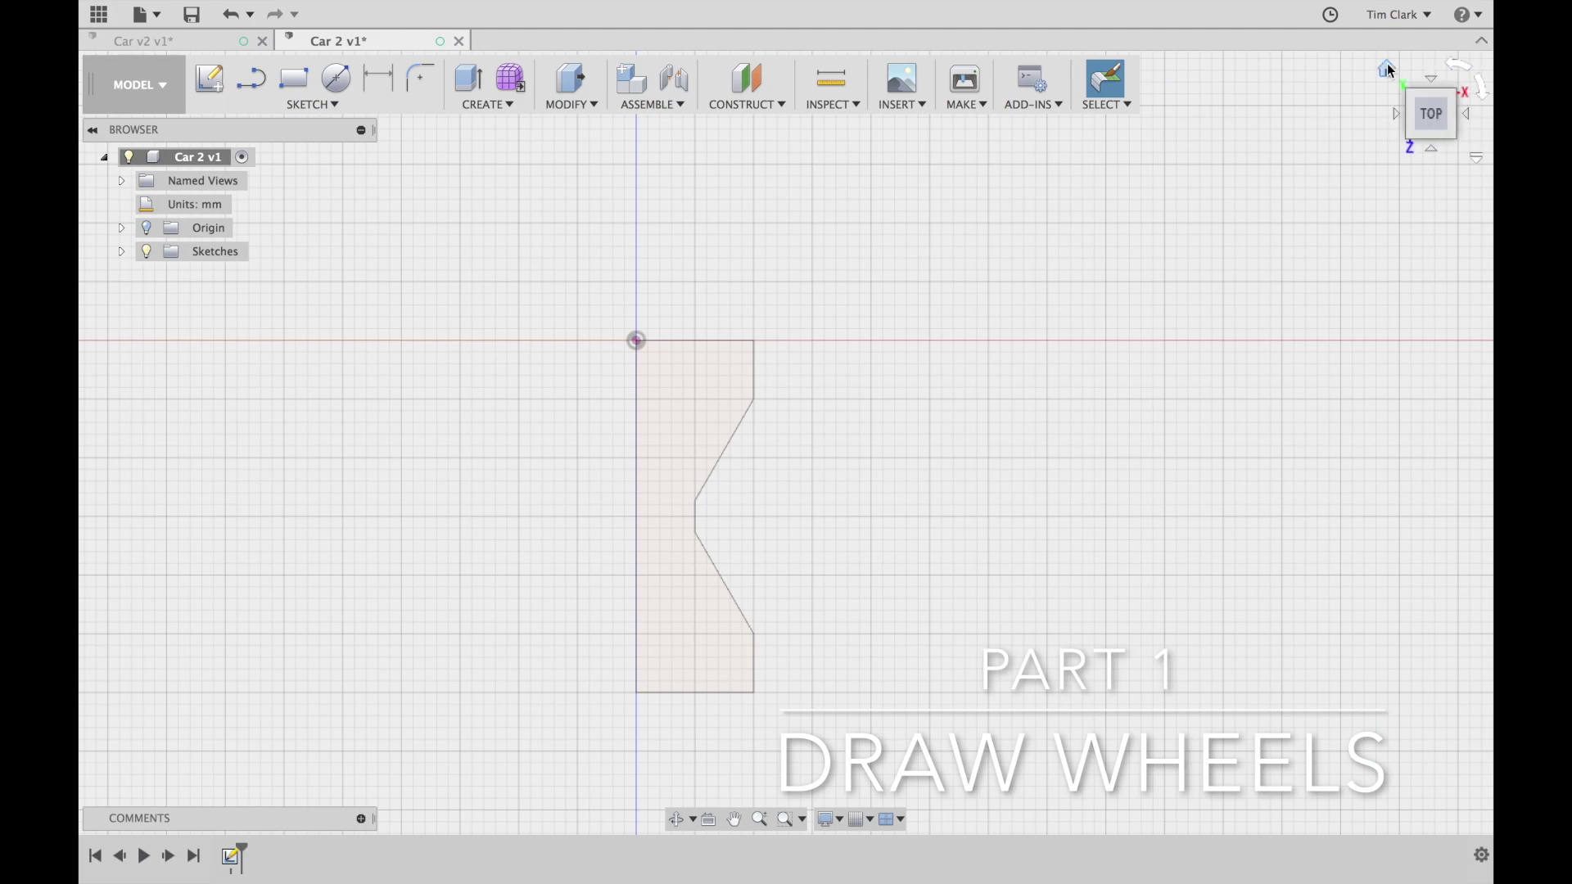
Revolve the wheel profile 360 degrees around its long straight edge as a new body
{"action": "left_click", "coordinate": [1387, 69]}
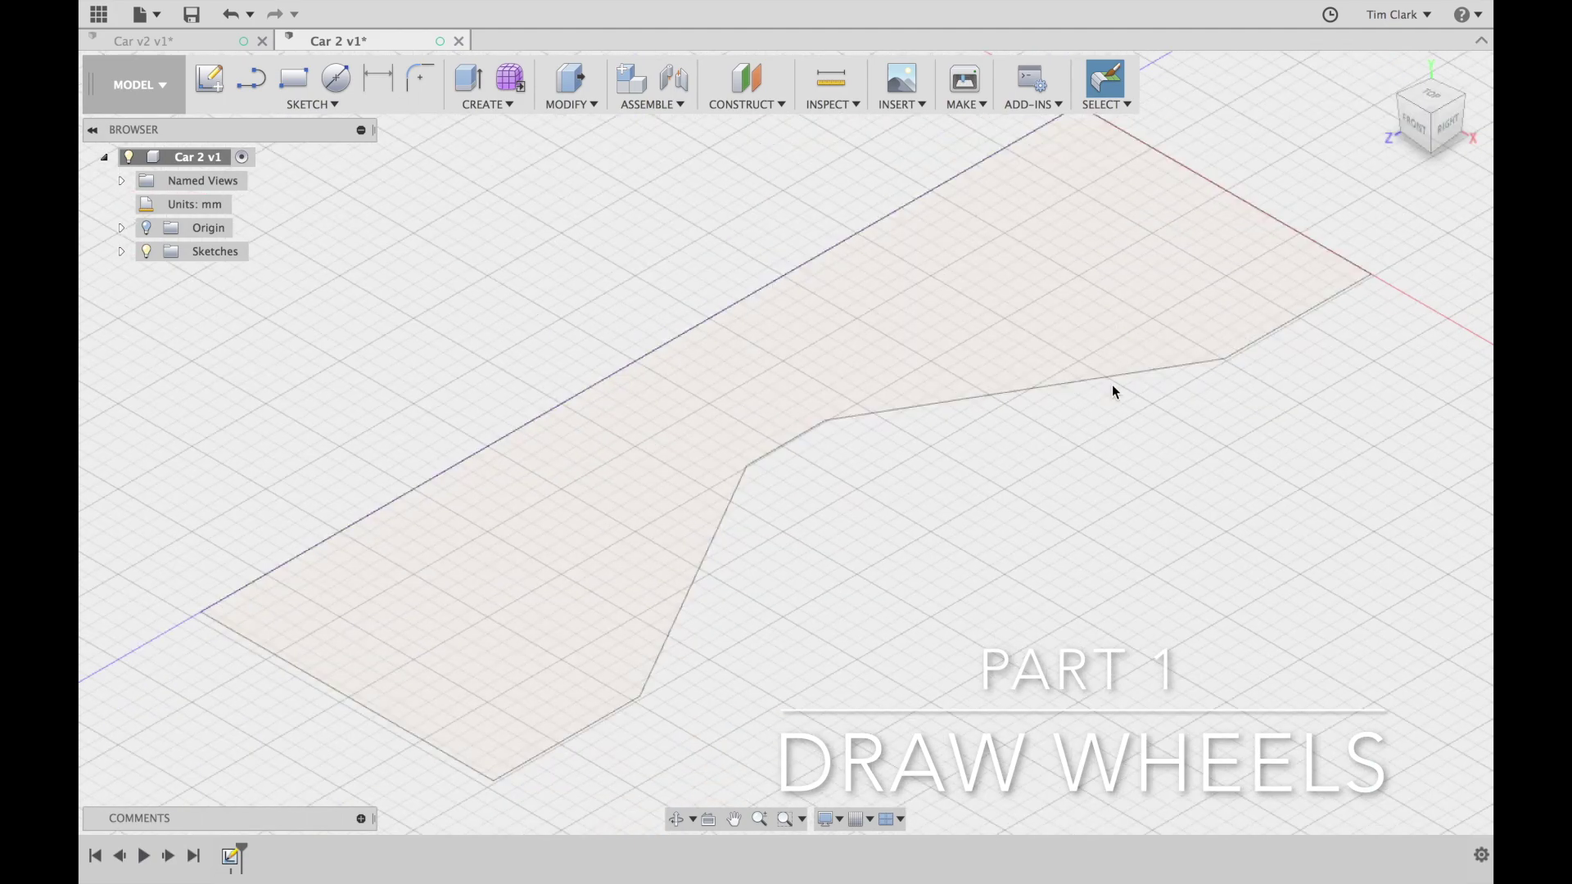
{"action": "scroll", "coordinate": [1107, 398], "scroll_direction": "down", "scroll_amount": 5}
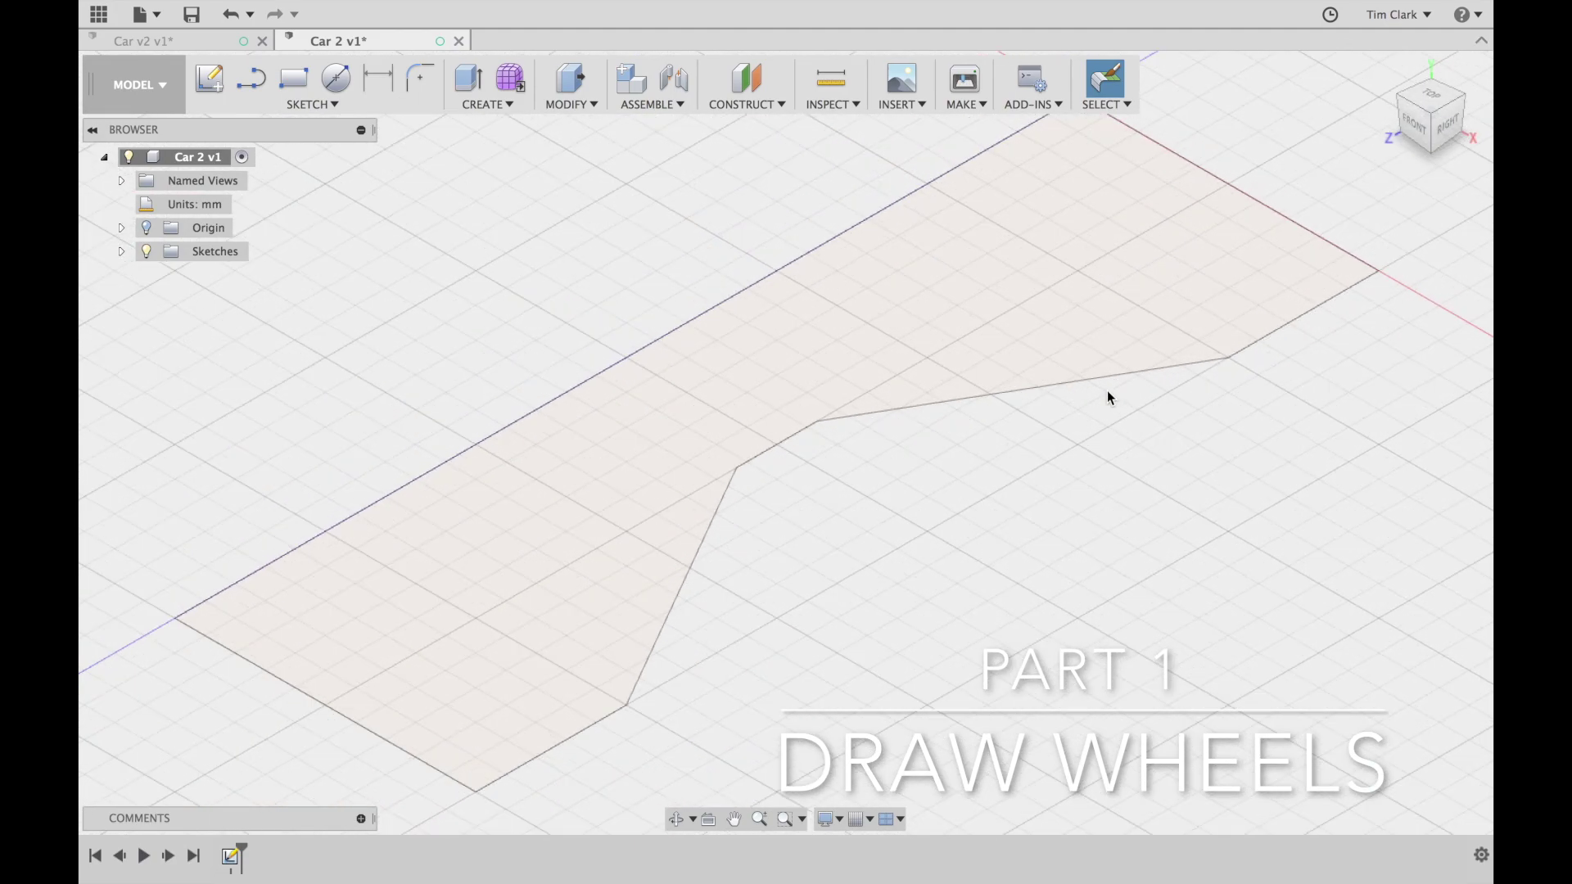
{"action": "scroll", "coordinate": [1109, 397], "scroll_direction": "down", "scroll_amount": 2}
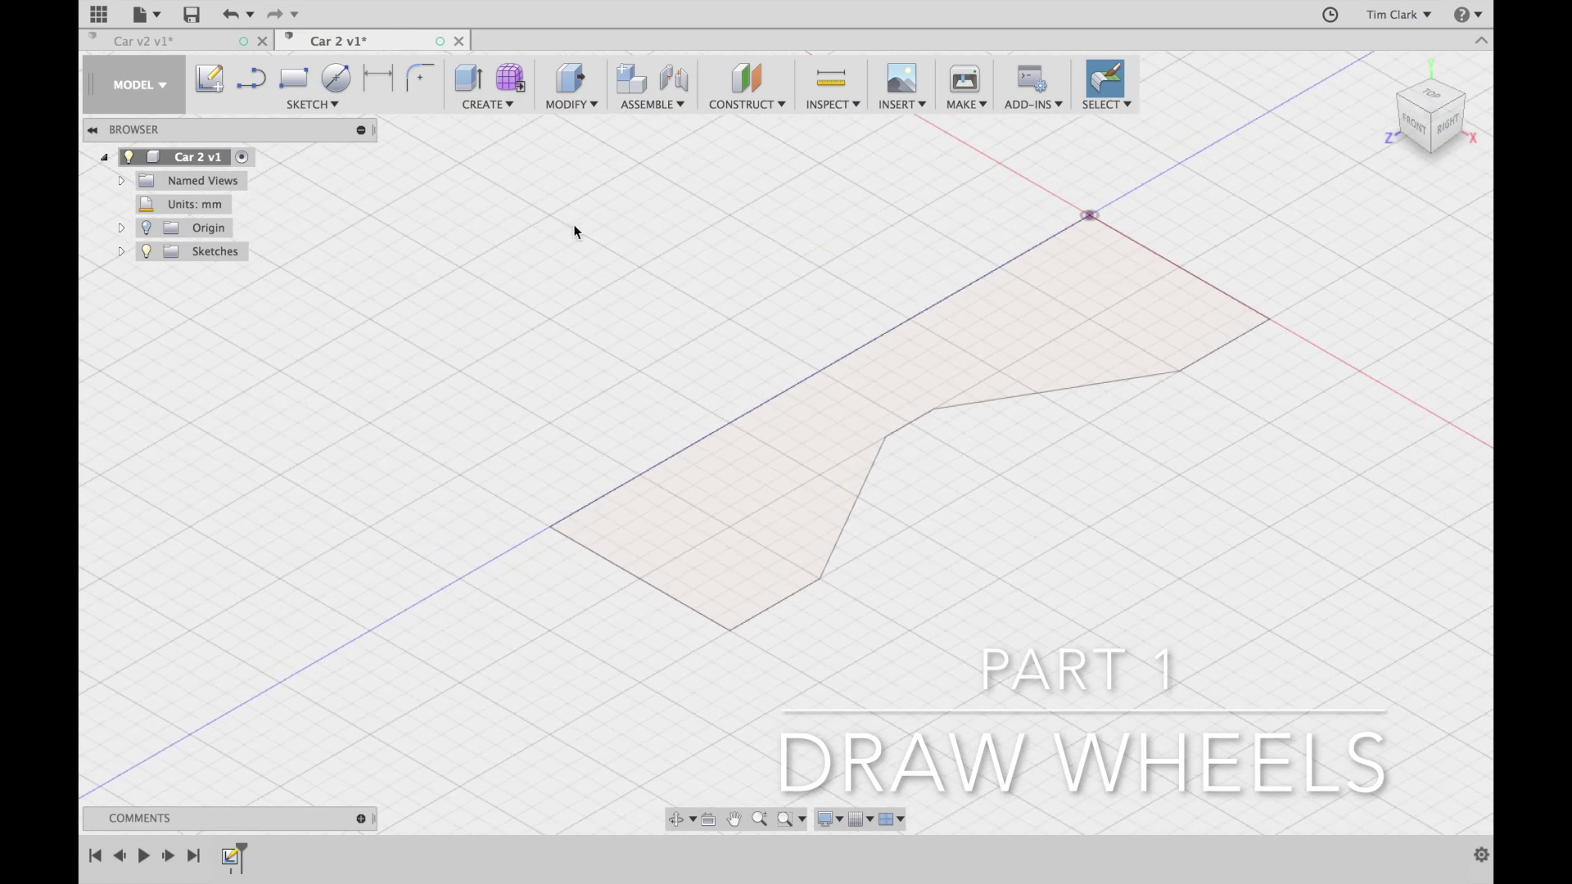
{"action": "left_click", "coordinate": [509, 105]}
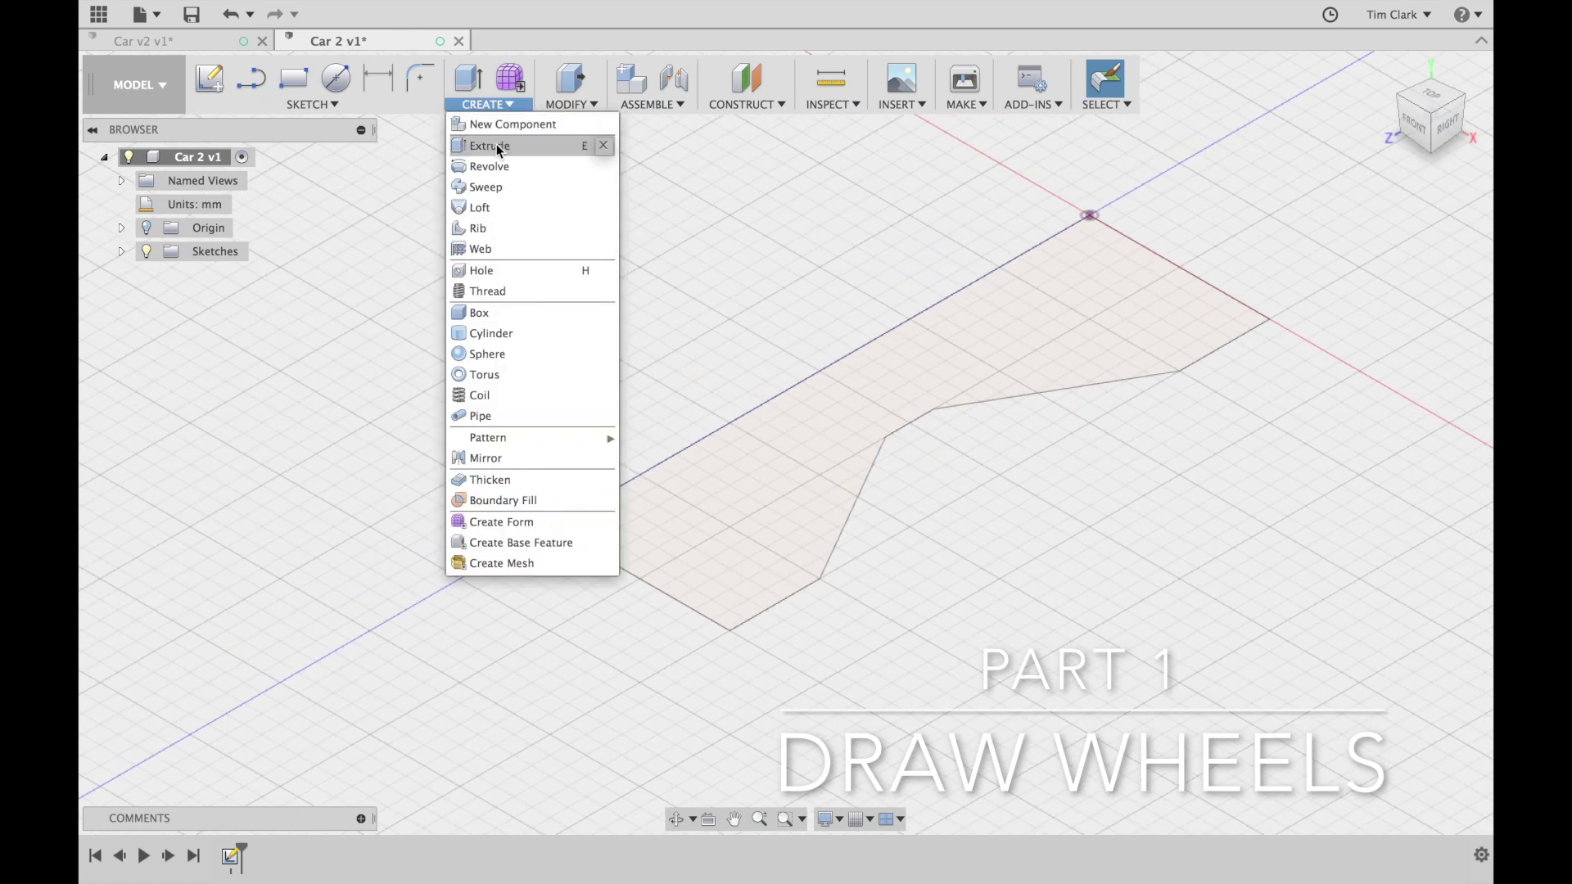
{"action": "left_click", "coordinate": [478, 165]}
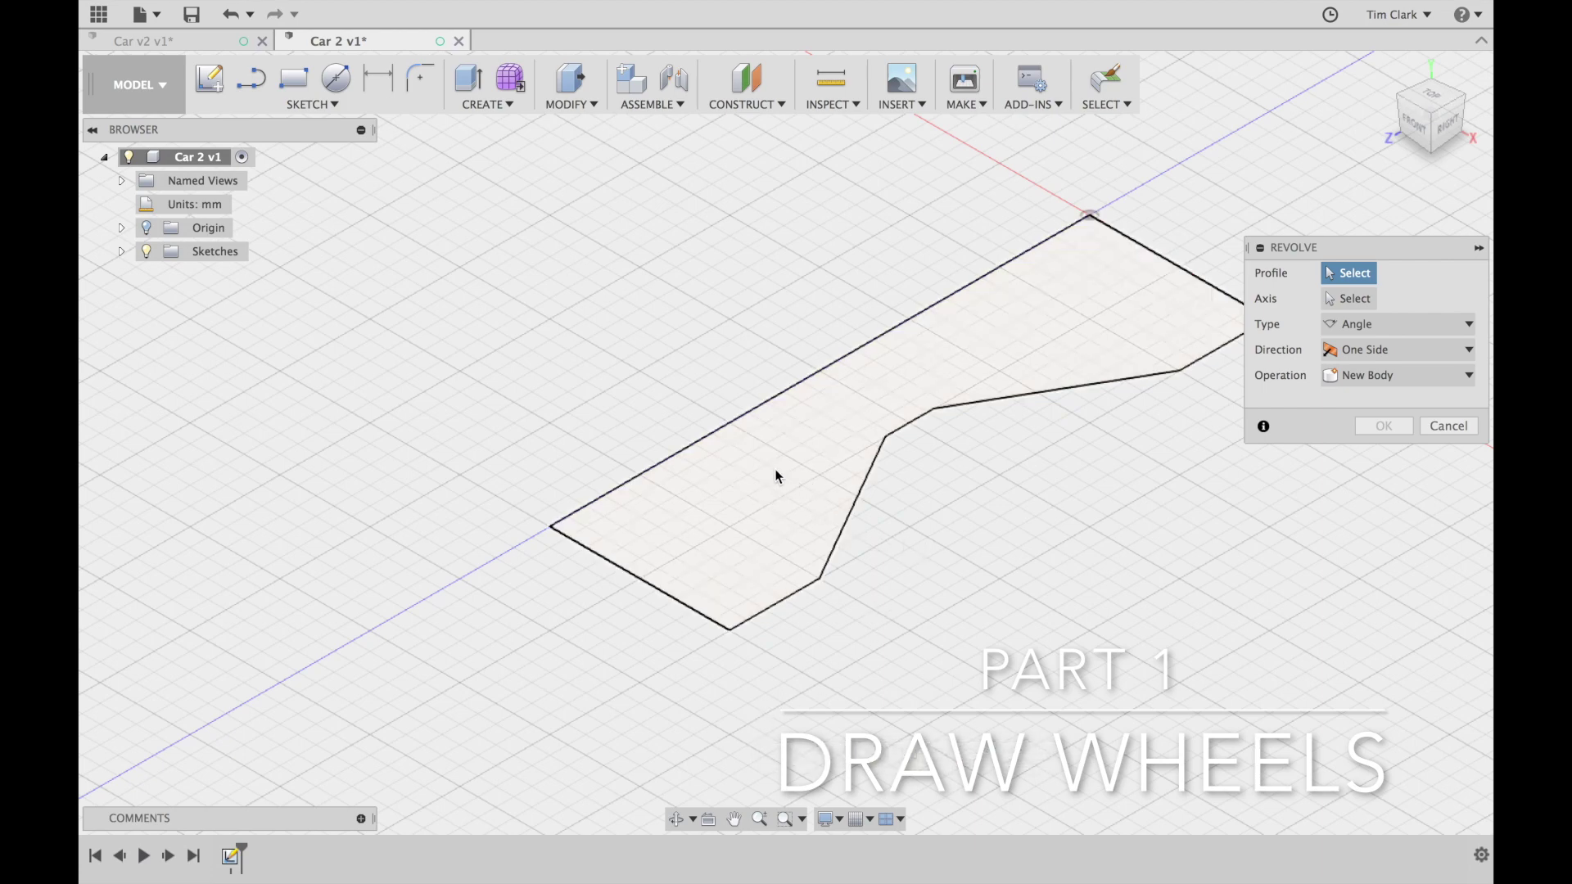
{"action": "left_click", "coordinate": [827, 434]}
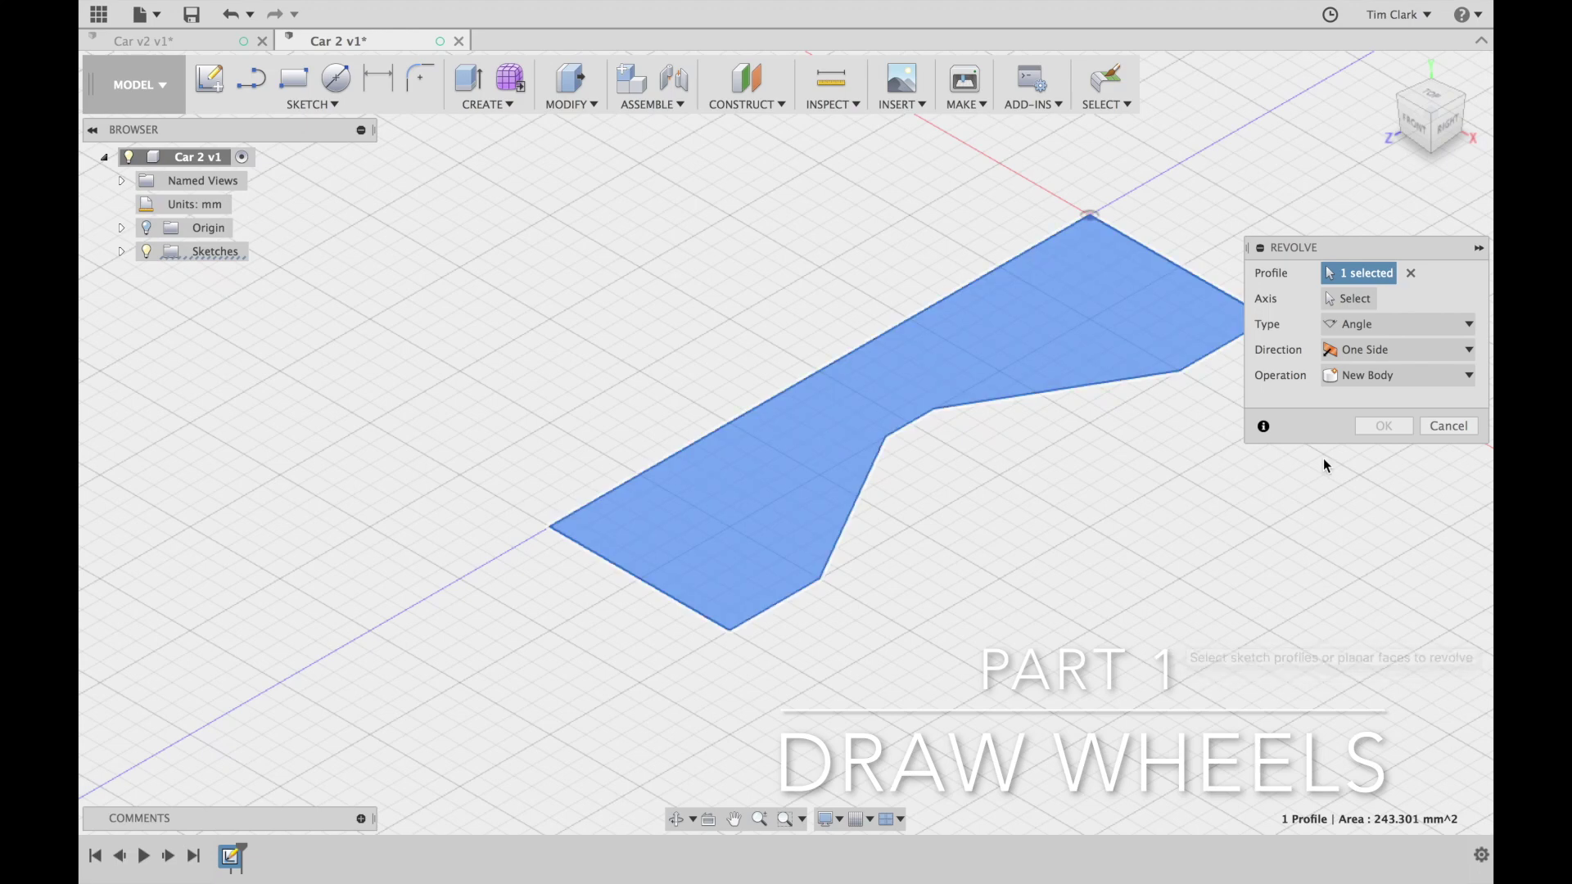
{"action": "left_click", "coordinate": [1355, 300]}
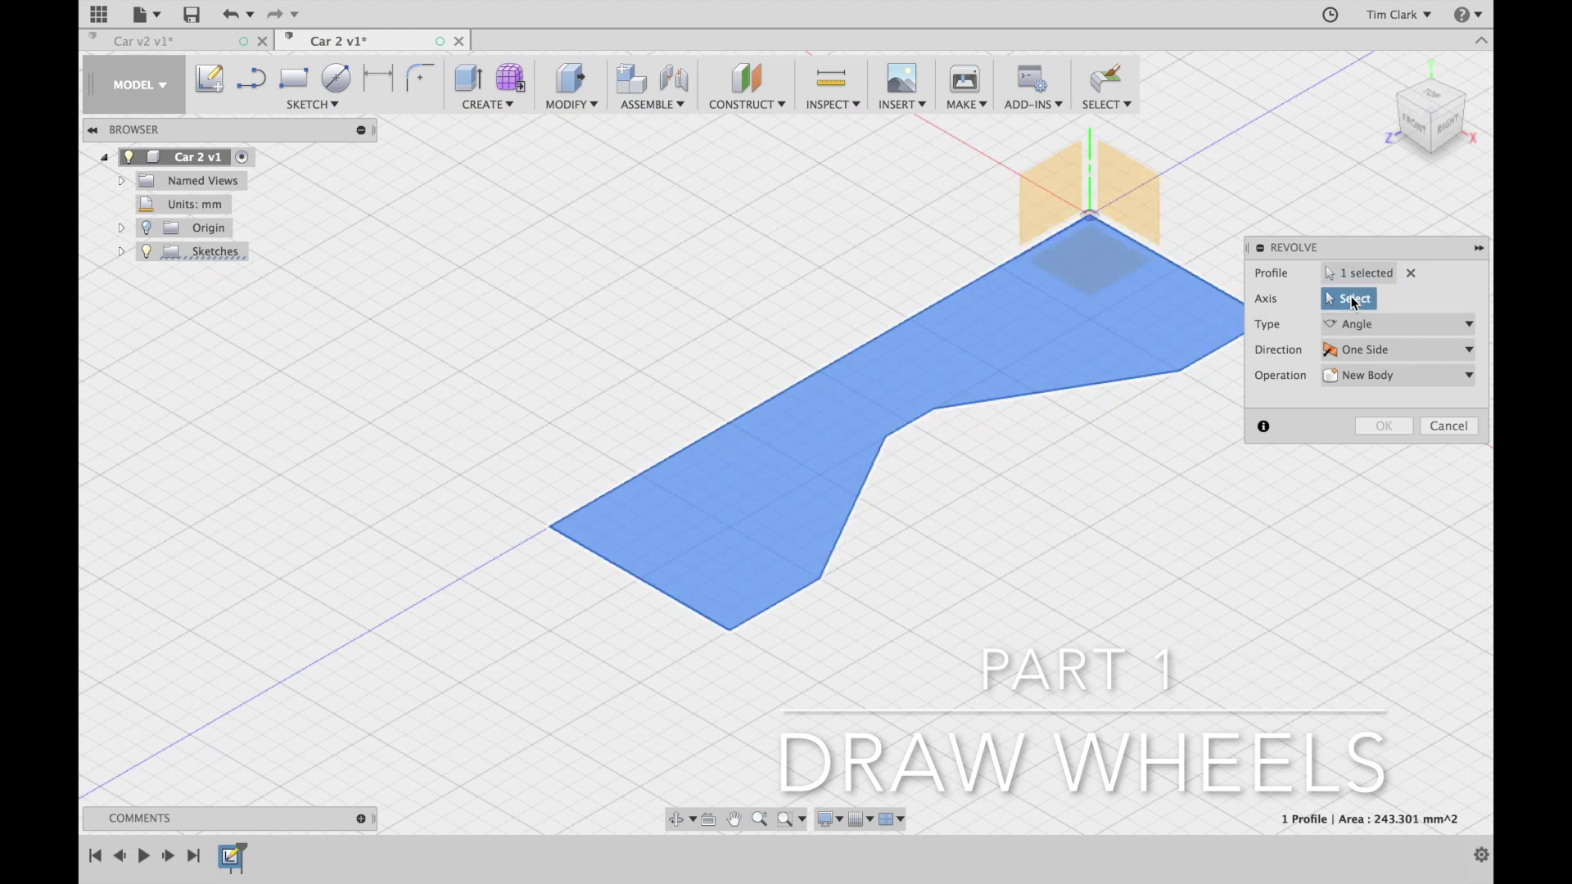
{"action": "left_click", "coordinate": [920, 319]}
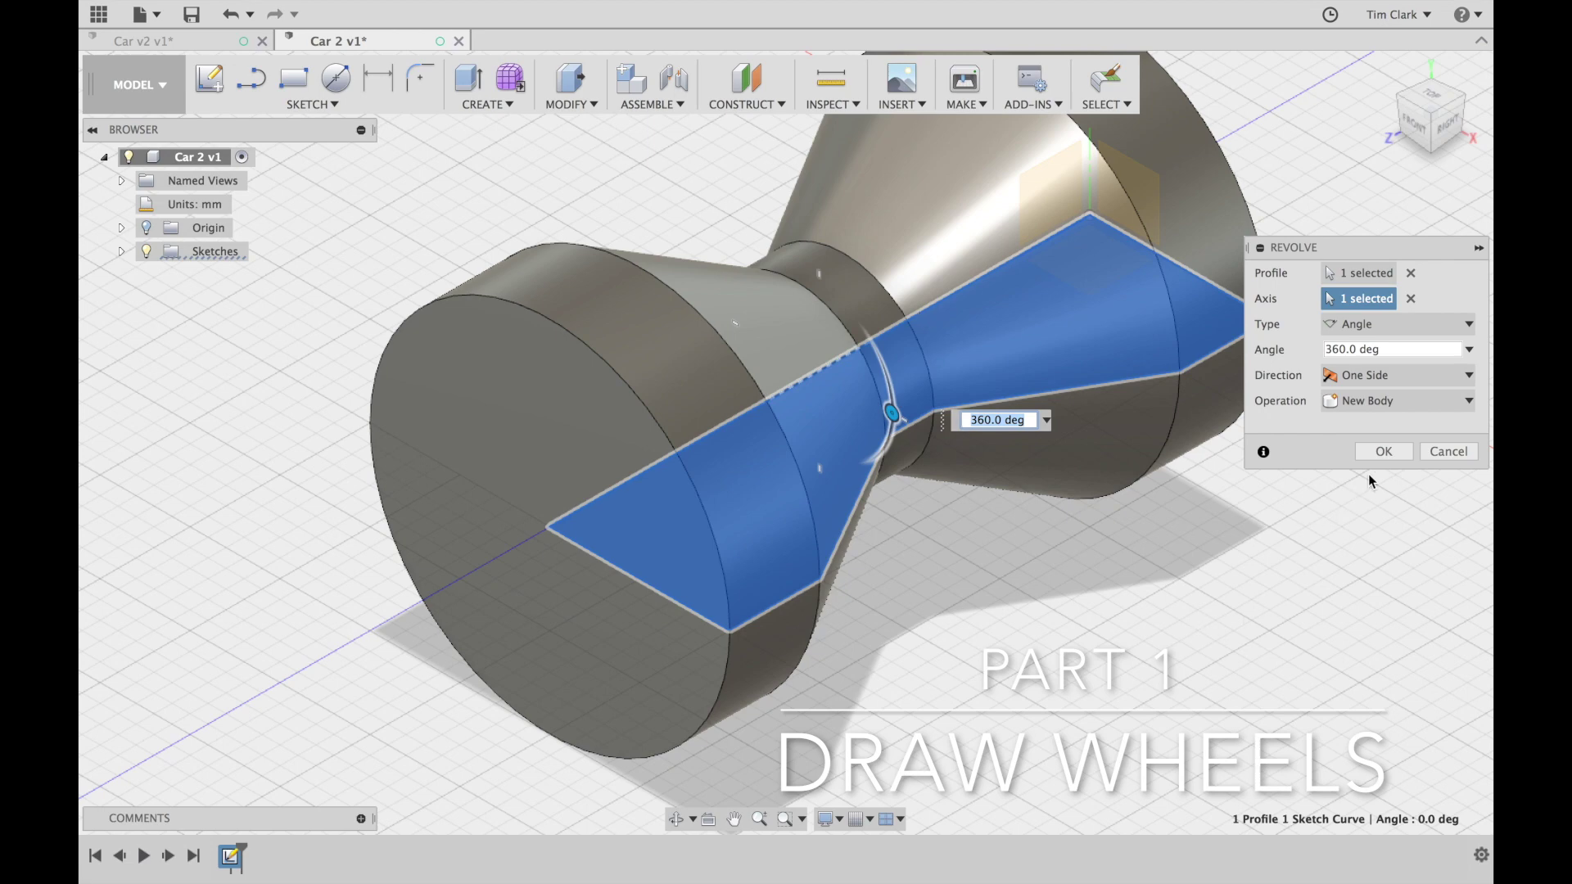
{"action": "left_click", "coordinate": [1383, 452]}
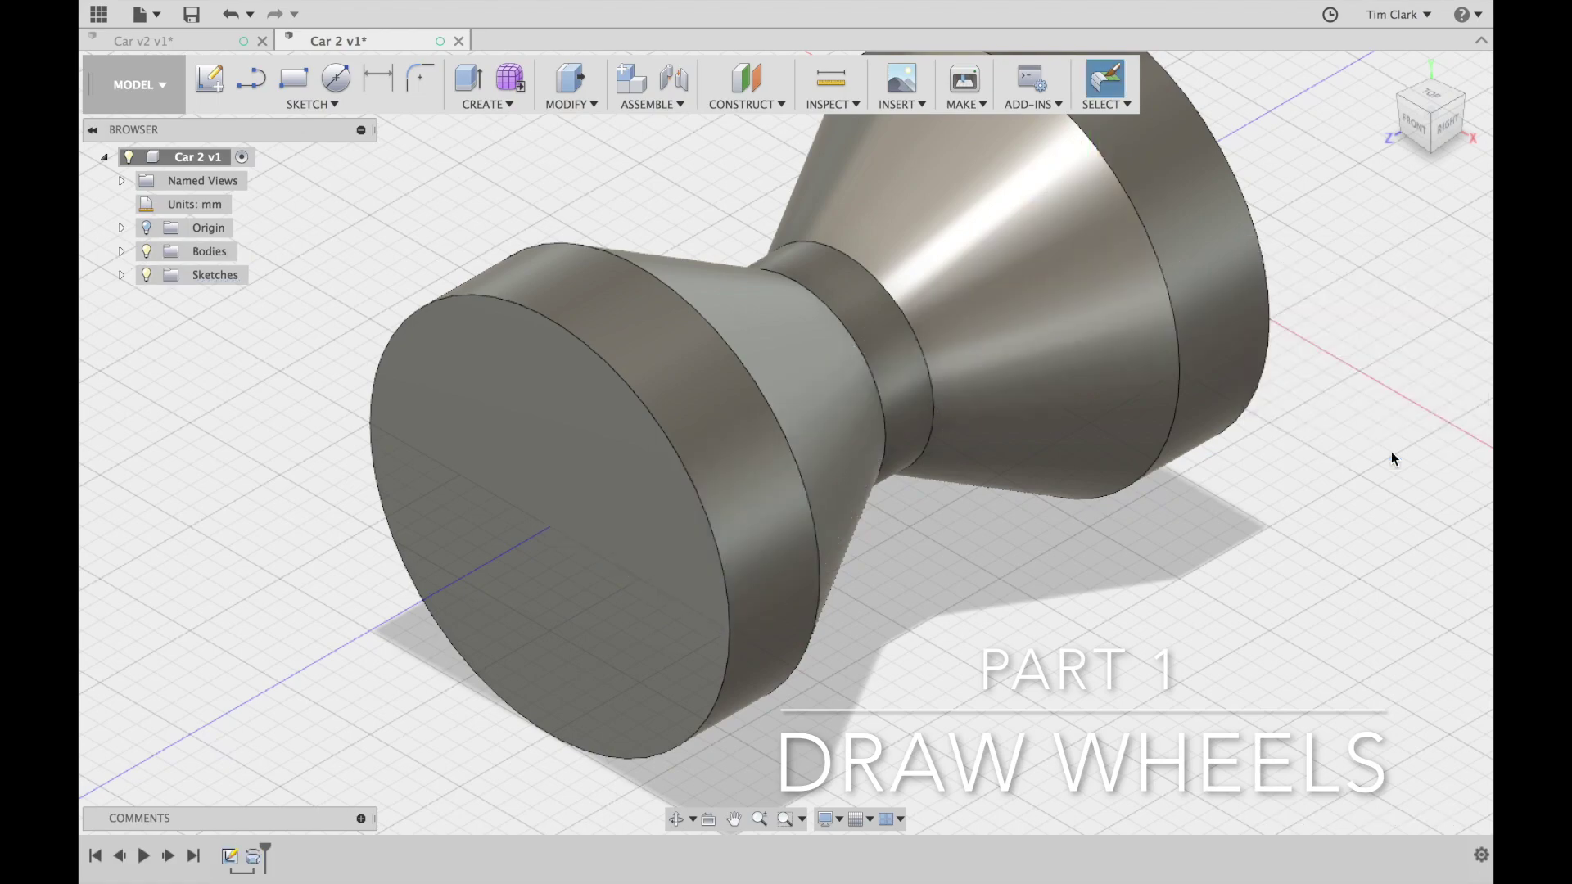
In the front view, create a copy of the wheel body moved -40 mm along X with Move/Copy
{"action": "left_click", "coordinate": [1420, 127]}
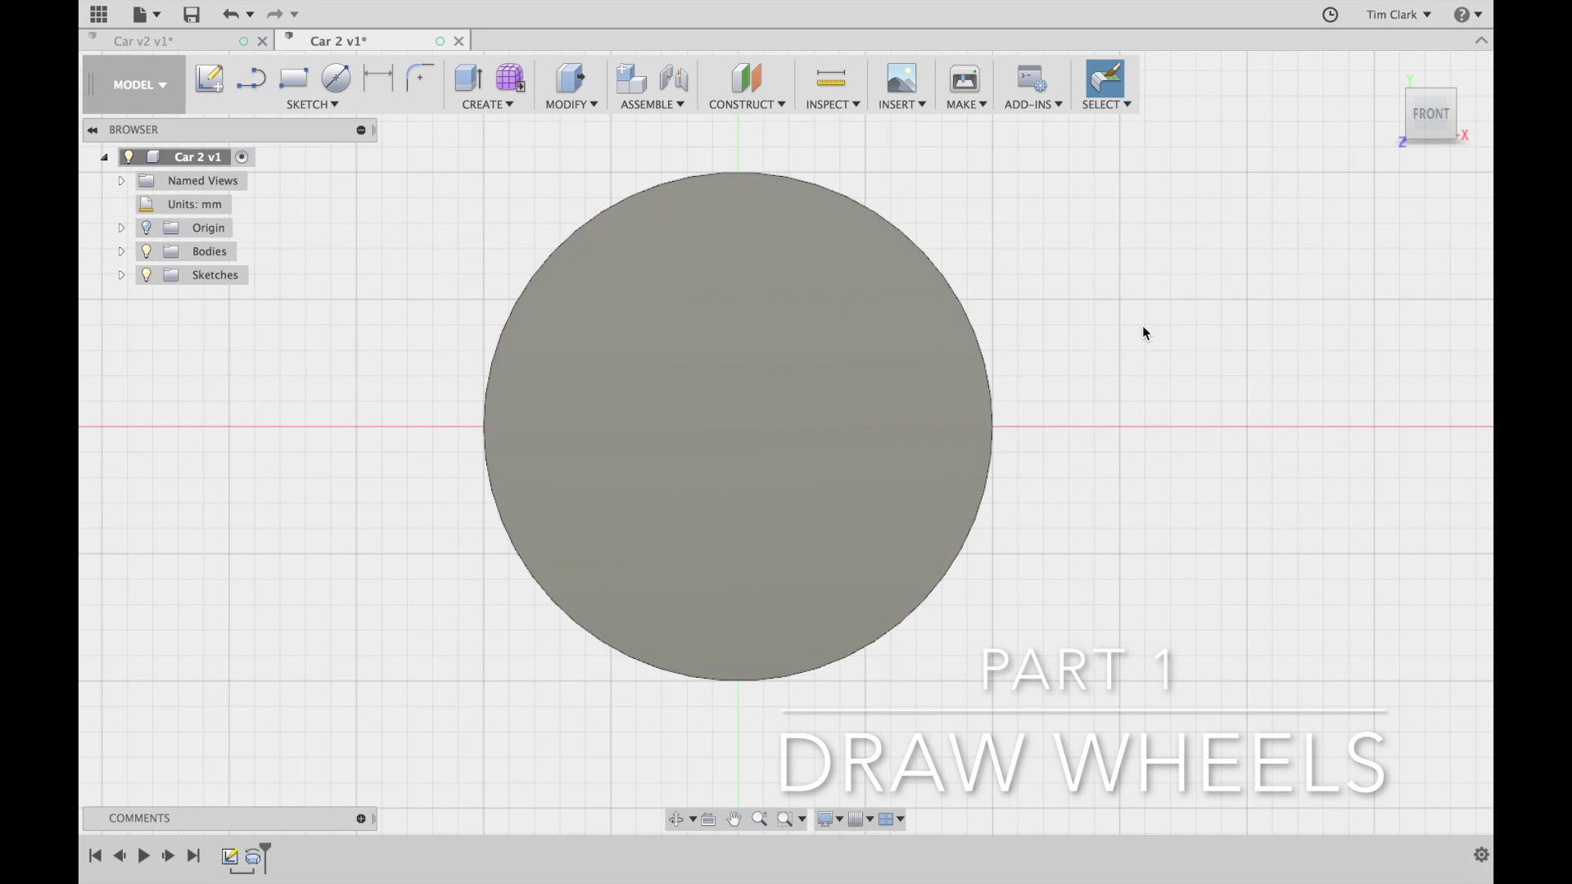
{"action": "scroll", "coordinate": [1143, 327], "scroll_direction": "up", "scroll_amount": 5}
{"action": "scroll", "coordinate": [1143, 333], "scroll_direction": "down", "scroll_amount": 5}
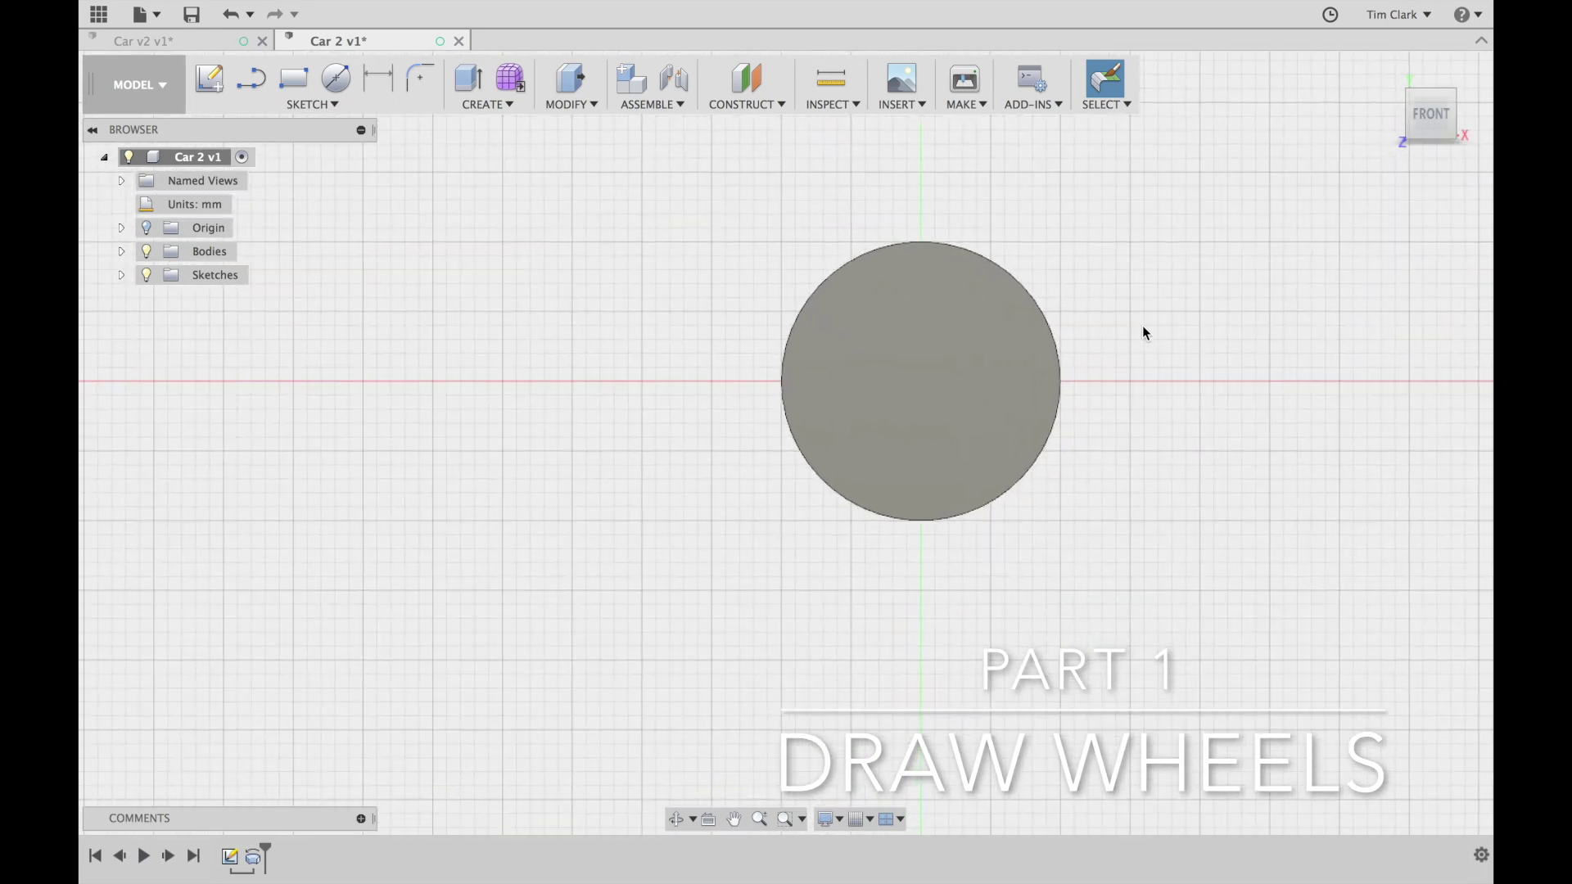
{"action": "scroll", "coordinate": [1144, 331], "scroll_direction": "up", "scroll_amount": 3}
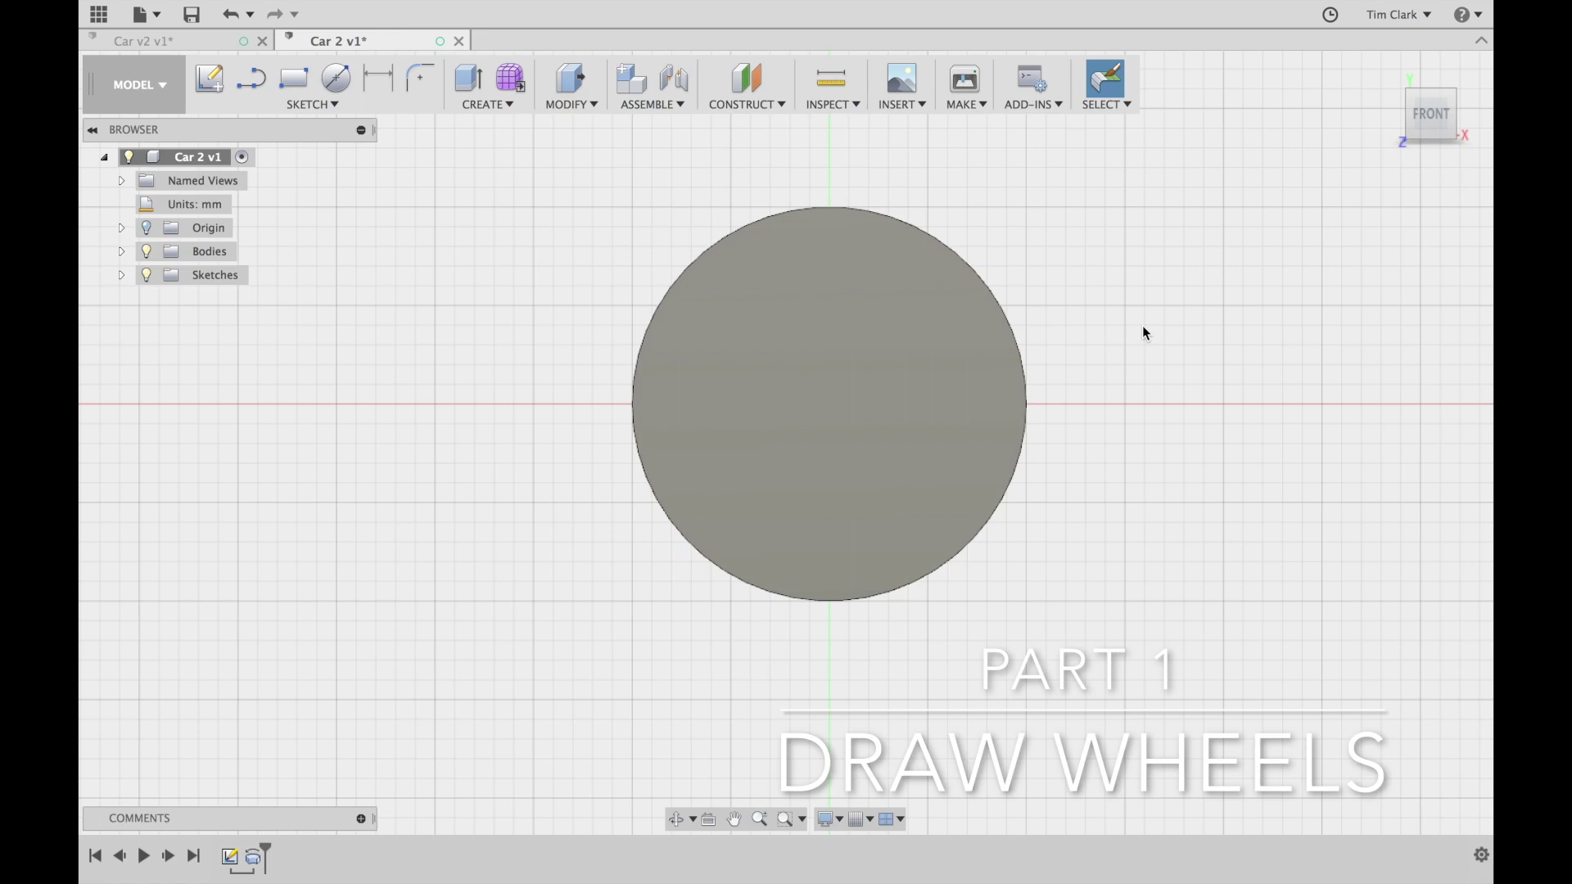
{"action": "scroll", "coordinate": [1141, 319], "scroll_direction": "up", "scroll_amount": 2}
{"action": "scroll", "coordinate": [1140, 318], "scroll_direction": "down", "scroll_amount": 8}
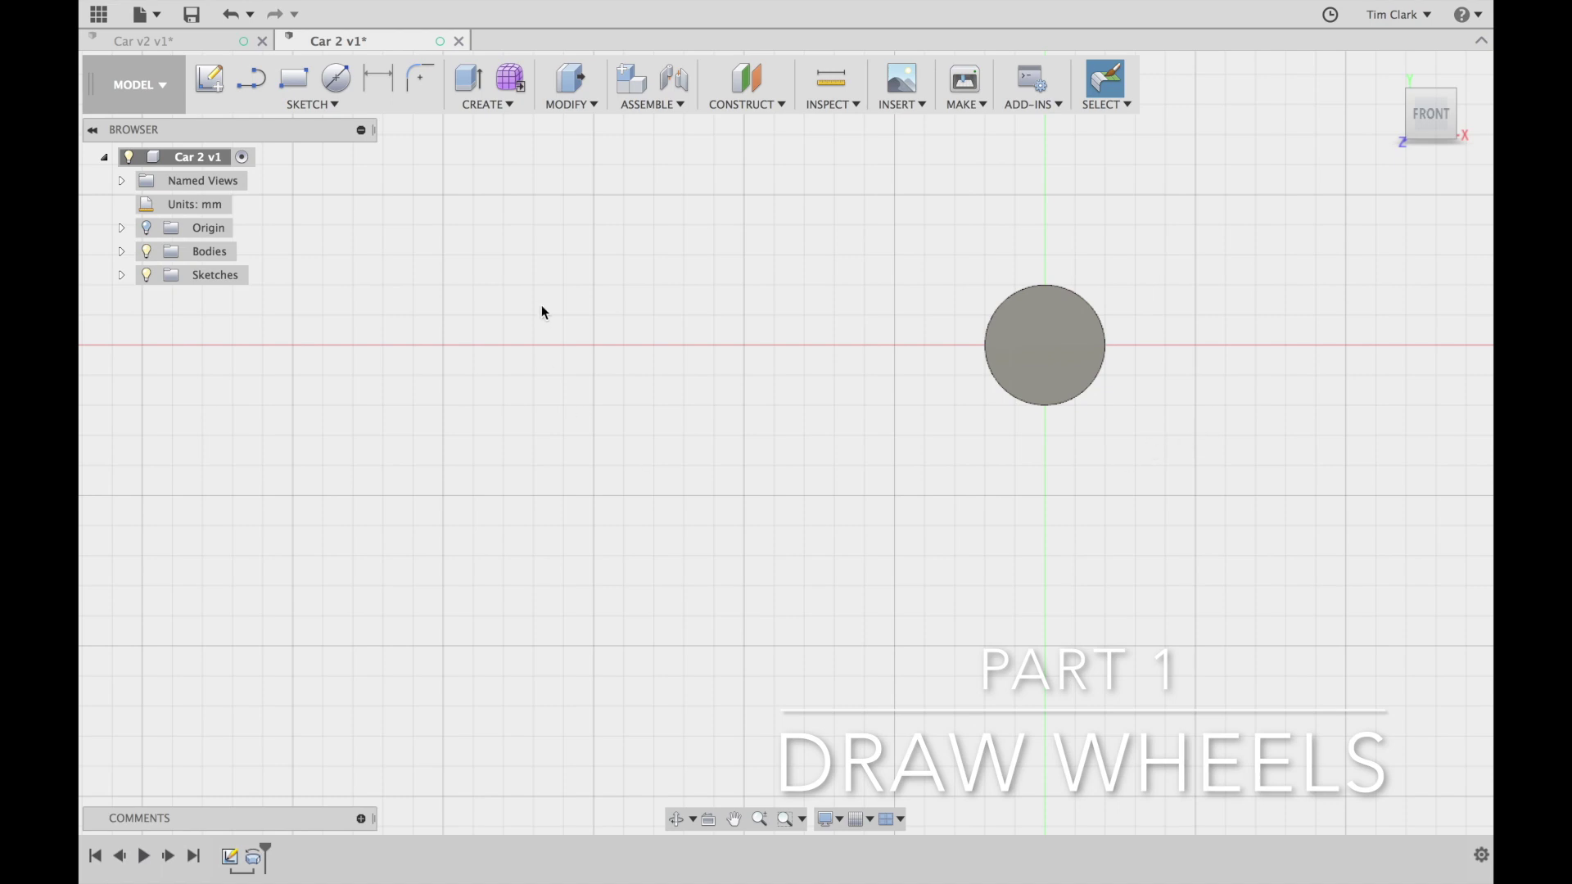
{"action": "left_click", "coordinate": [596, 106]}
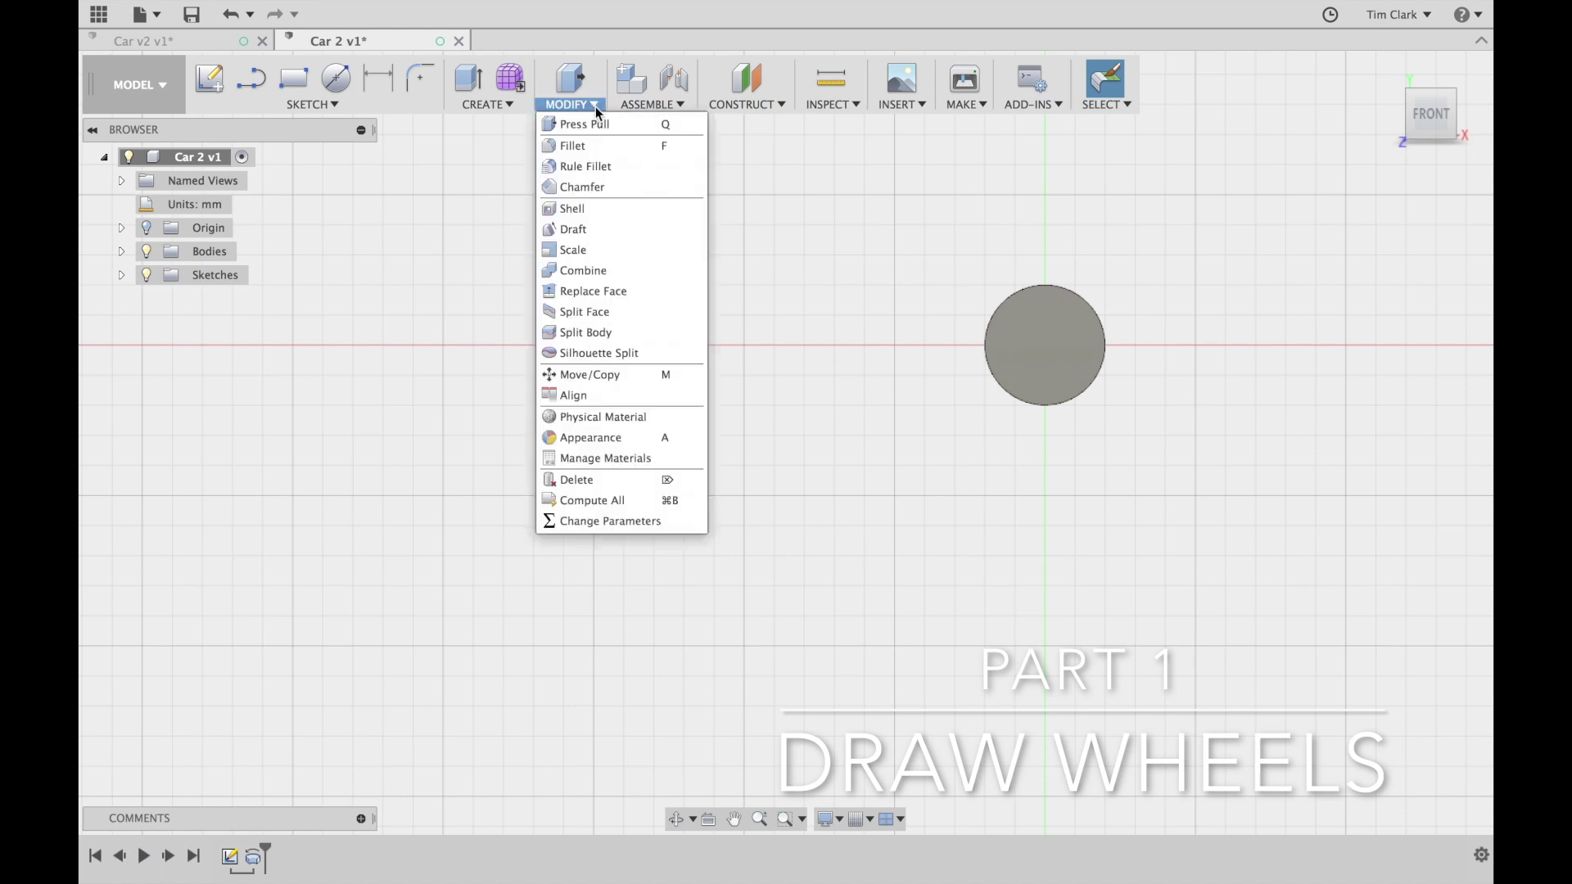
{"action": "left_click", "coordinate": [589, 376]}
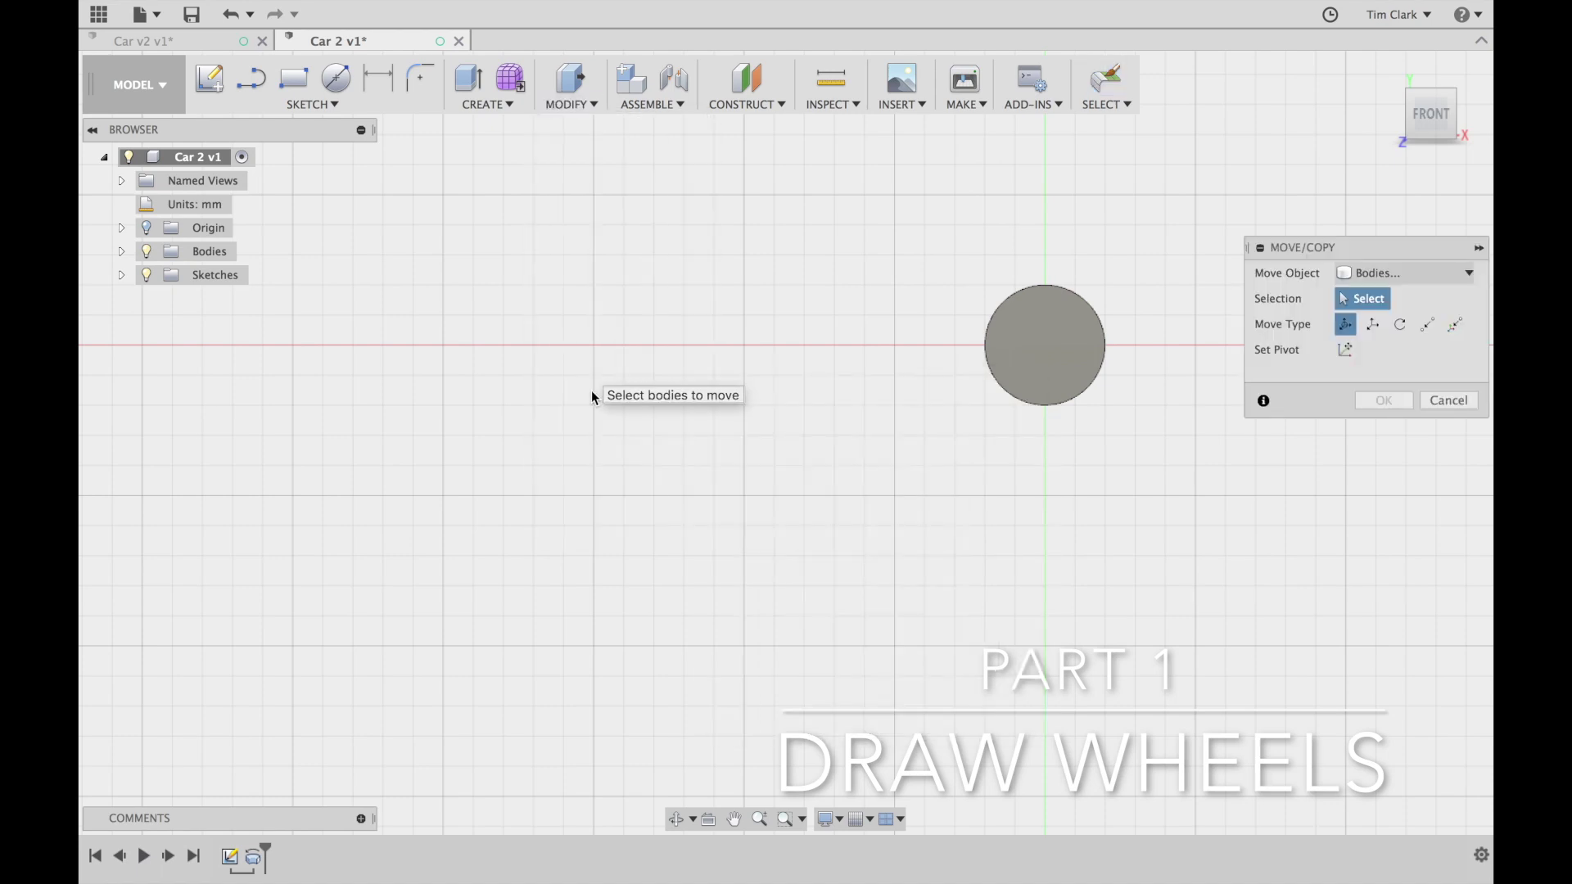
{"action": "left_click", "coordinate": [1060, 332]}
{"action": "left_click", "coordinate": [1089, 424]}
{"action": "left_click", "coordinate": [1042, 350]}
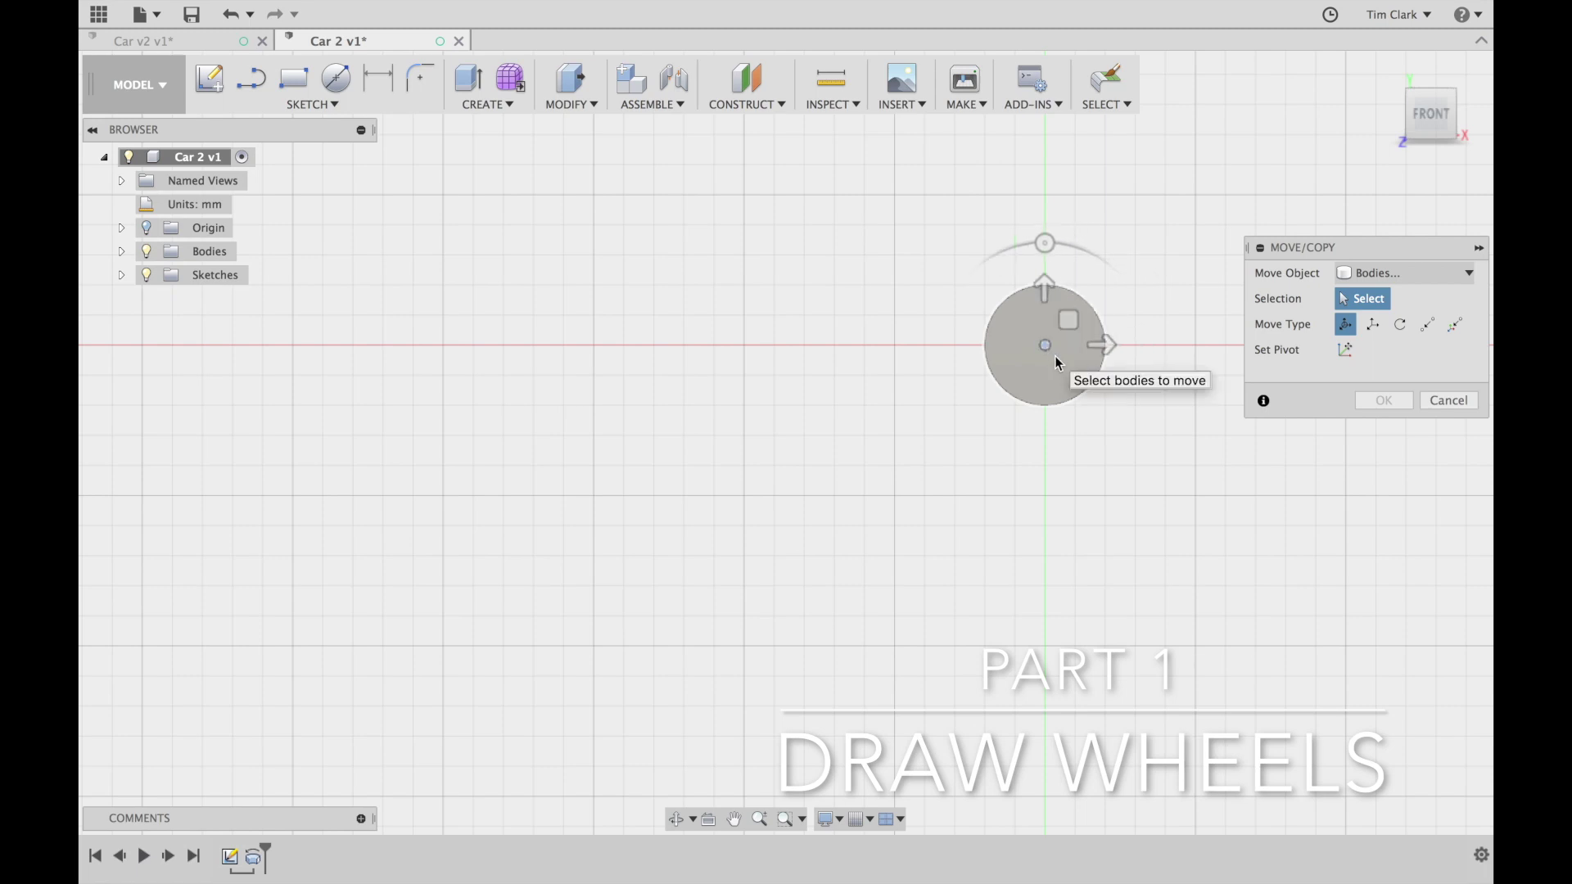
{"action": "left_click", "coordinate": [1055, 358]}
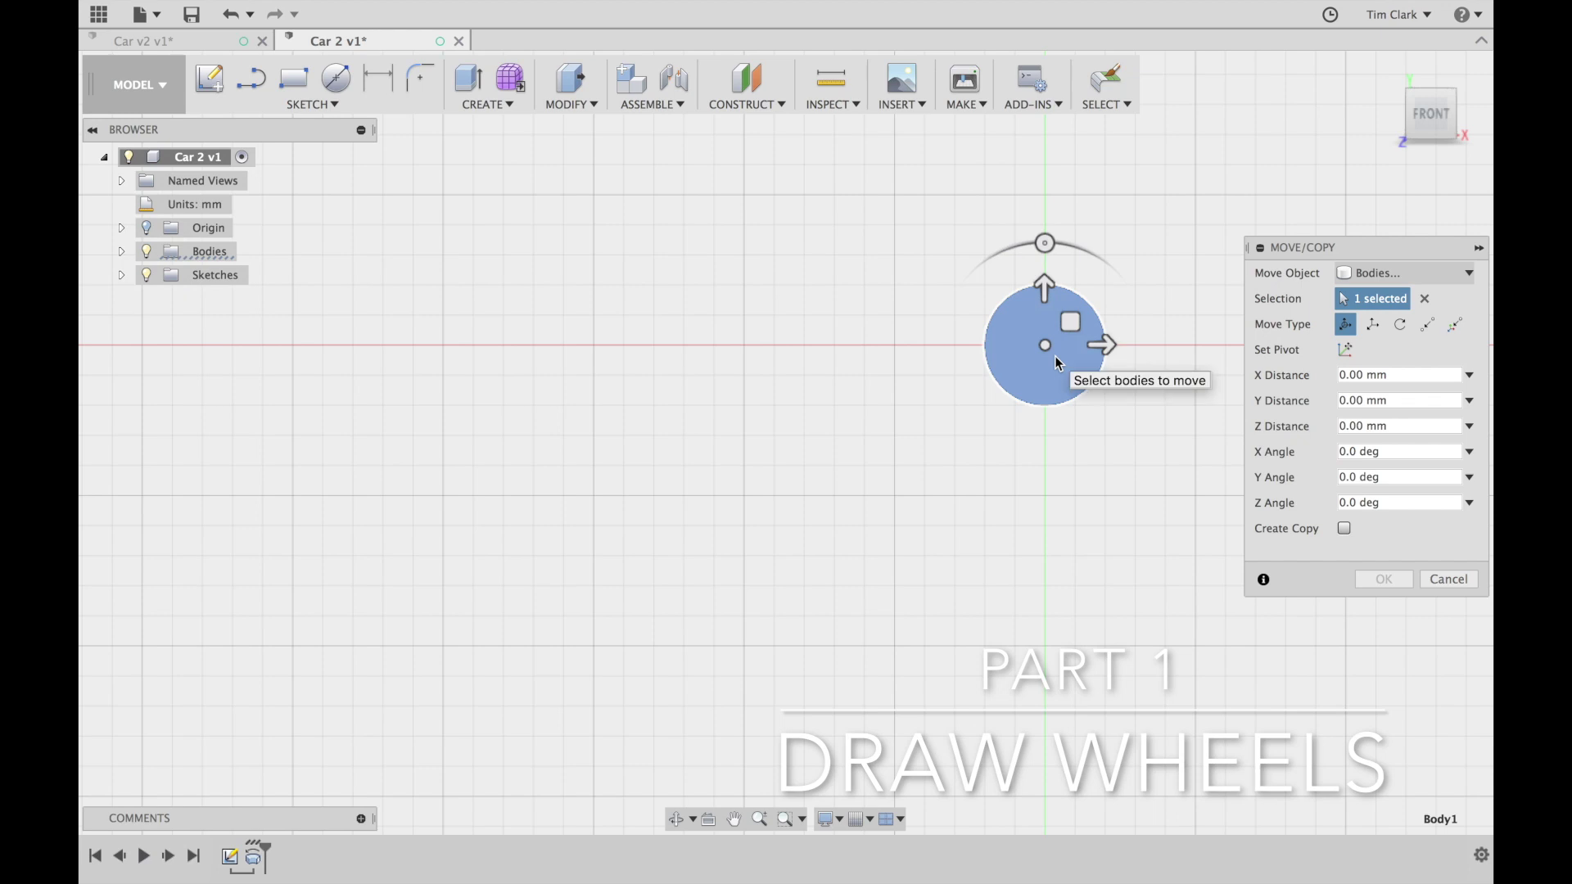
{"action": "left_click", "coordinate": [1343, 528]}
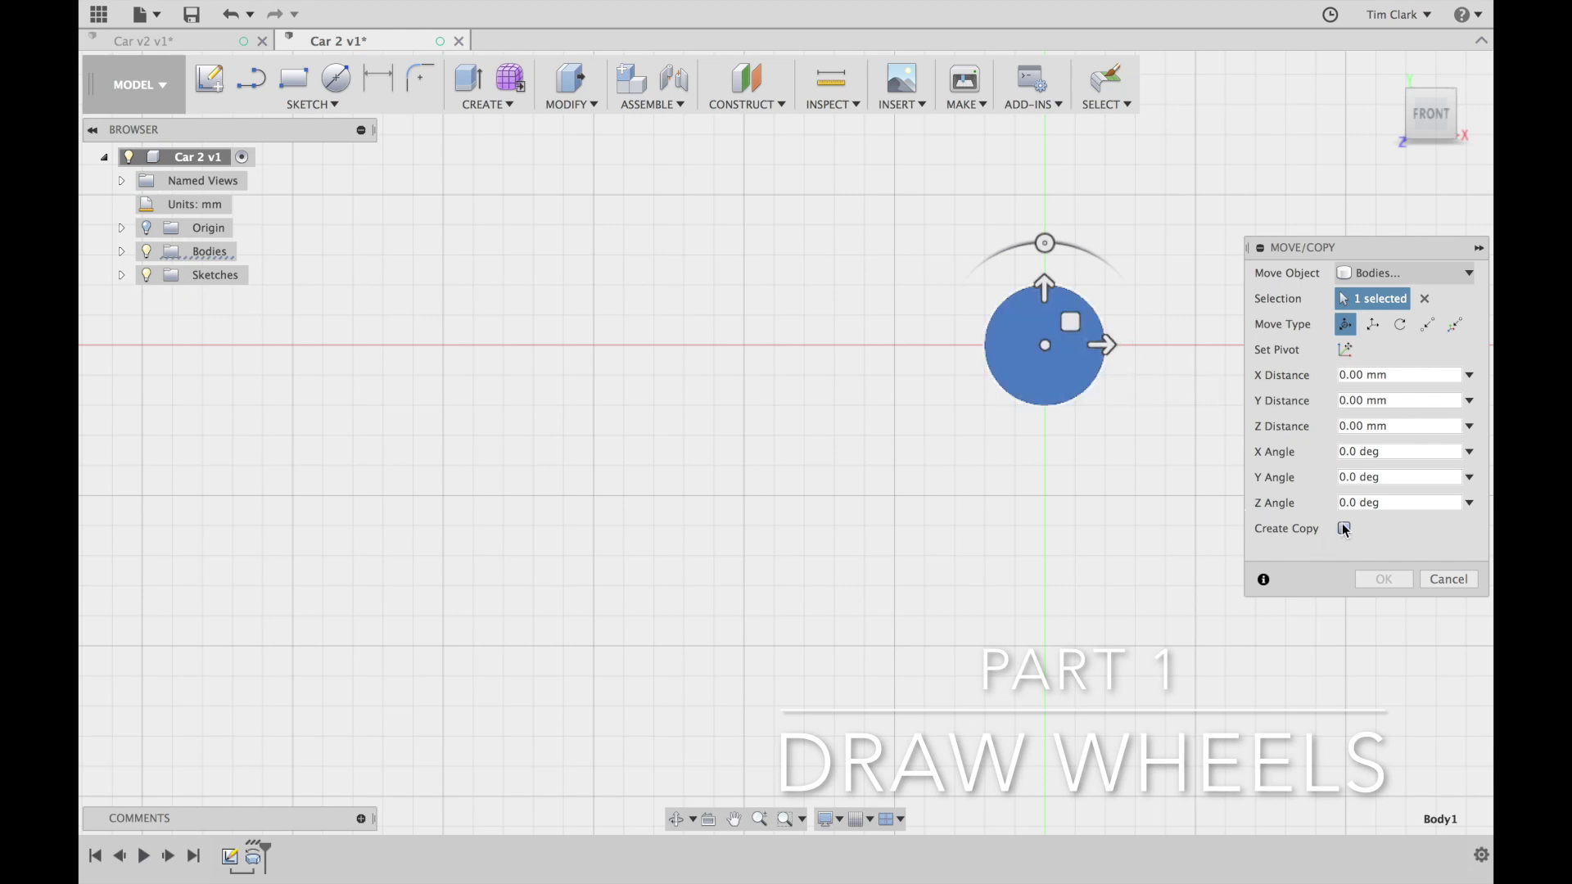
{"action": "left_click_drag", "start_coordinate": [1110, 345], "coordinate": [833, 356]}
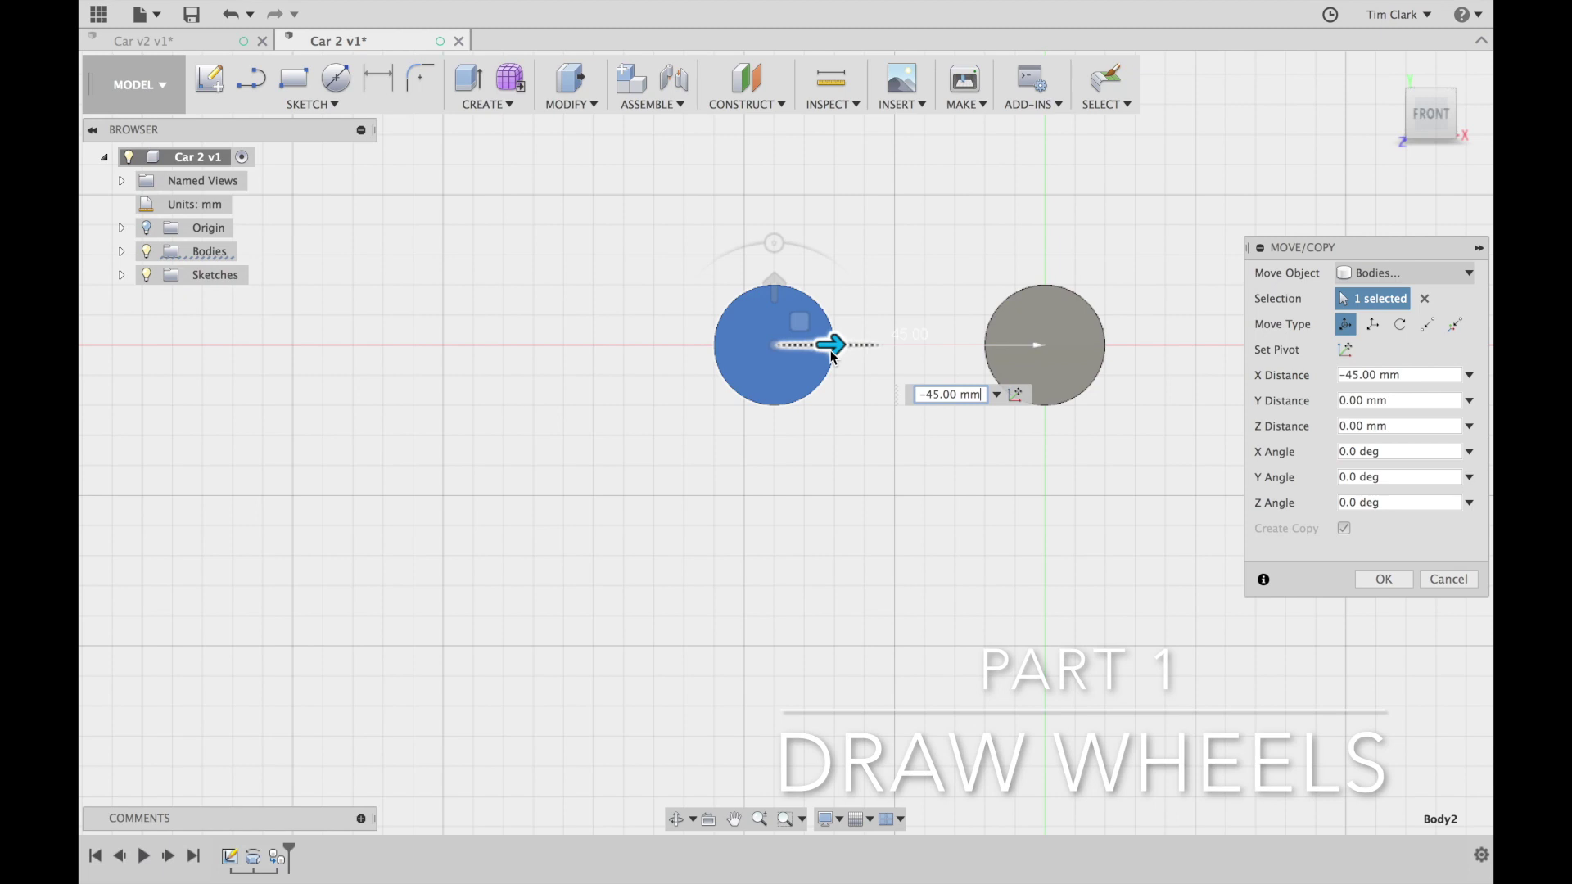
{"action": "left_click_drag", "start_coordinate": [831, 351], "coordinate": [856, 351]}
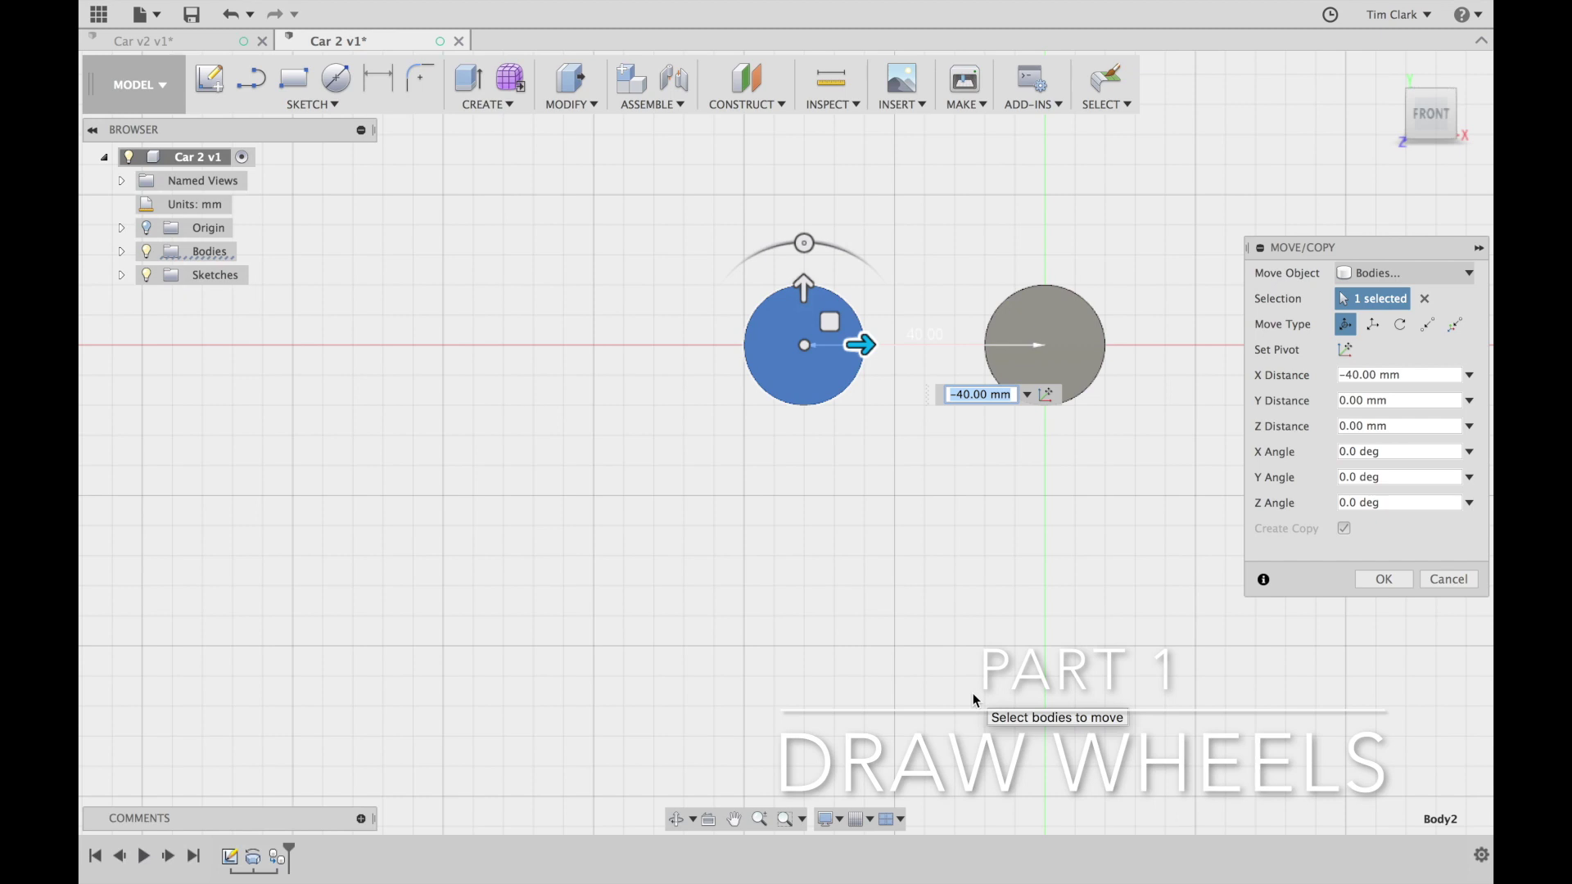
{"action": "left_click", "coordinate": [1382, 580]}
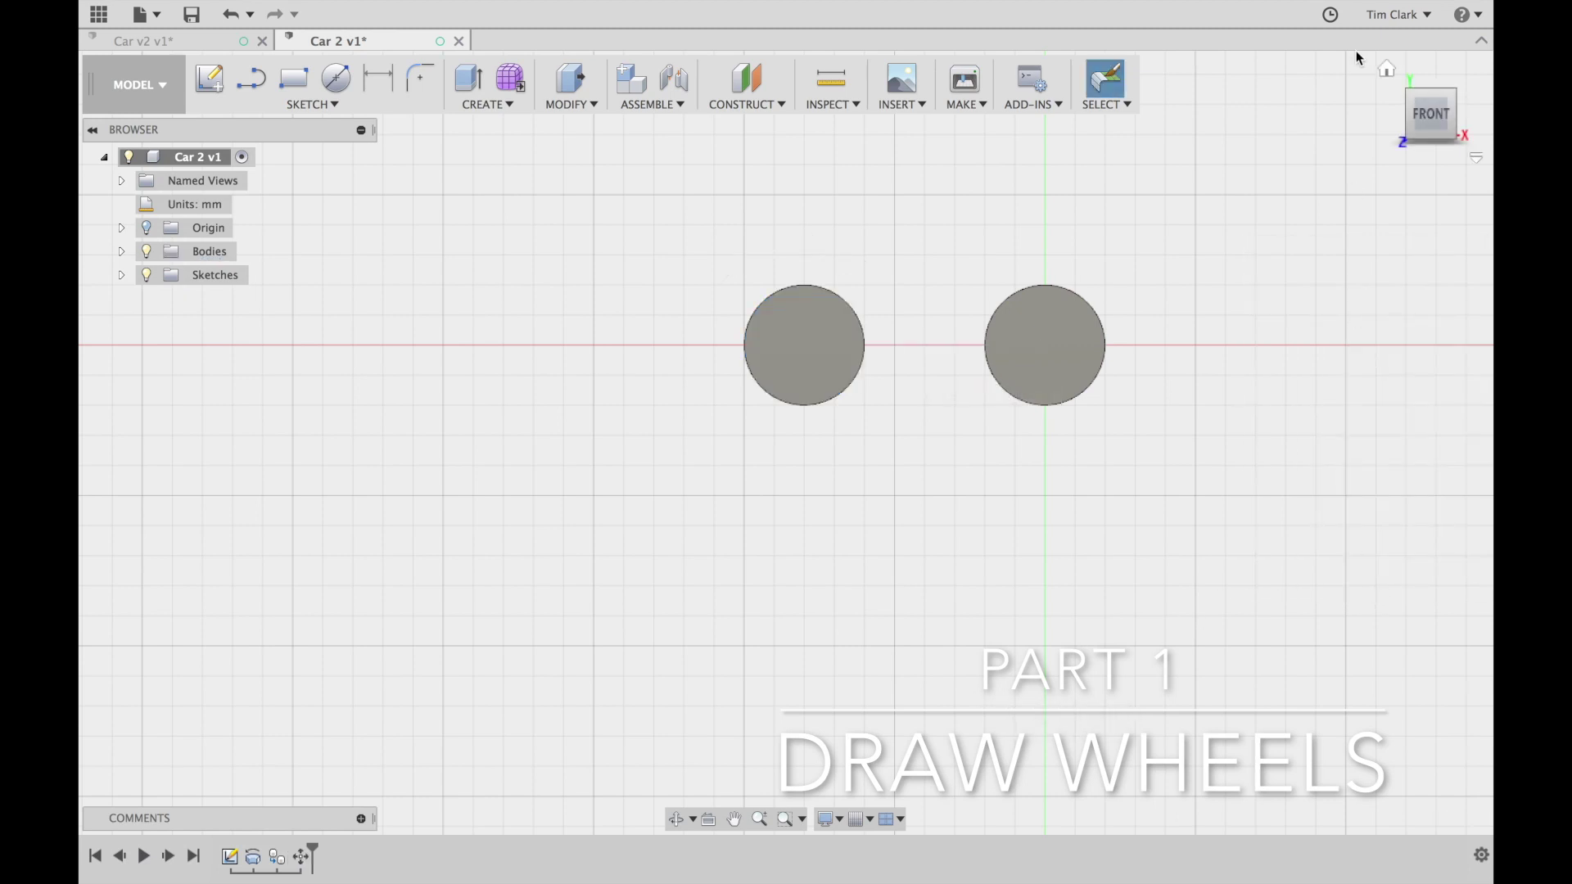
Start a sketch on the front XY origin plane, hiding Body1 while picking the plane and showing it again in the sketch
{"action": "left_click", "coordinate": [1385, 69]}
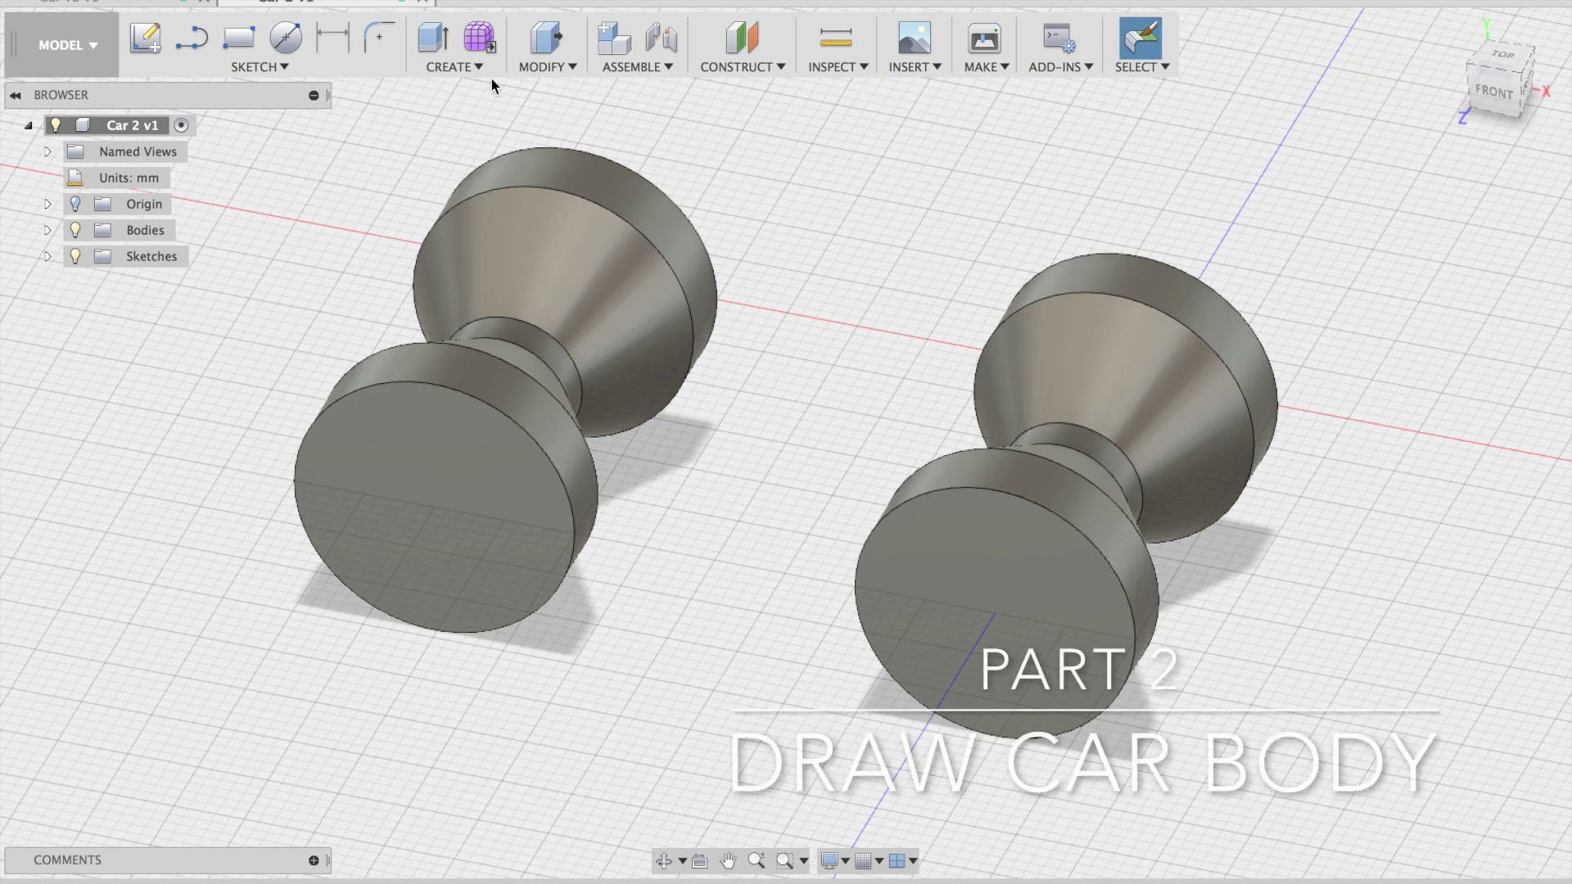
{"action": "left_click", "coordinate": [145, 36]}
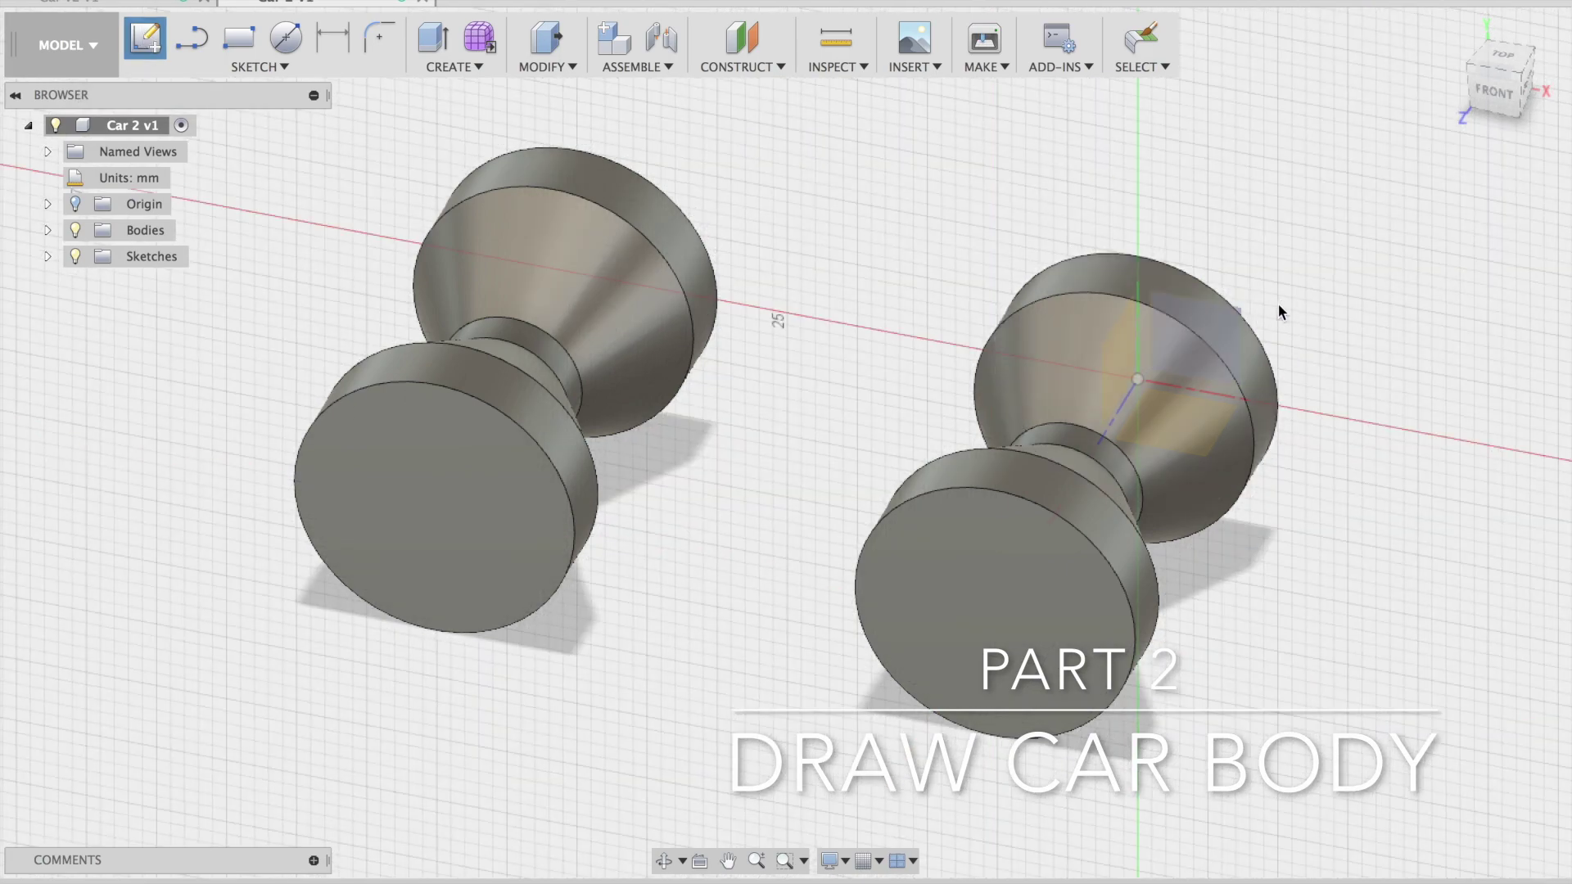
{"action": "left_click", "coordinate": [1239, 322]}
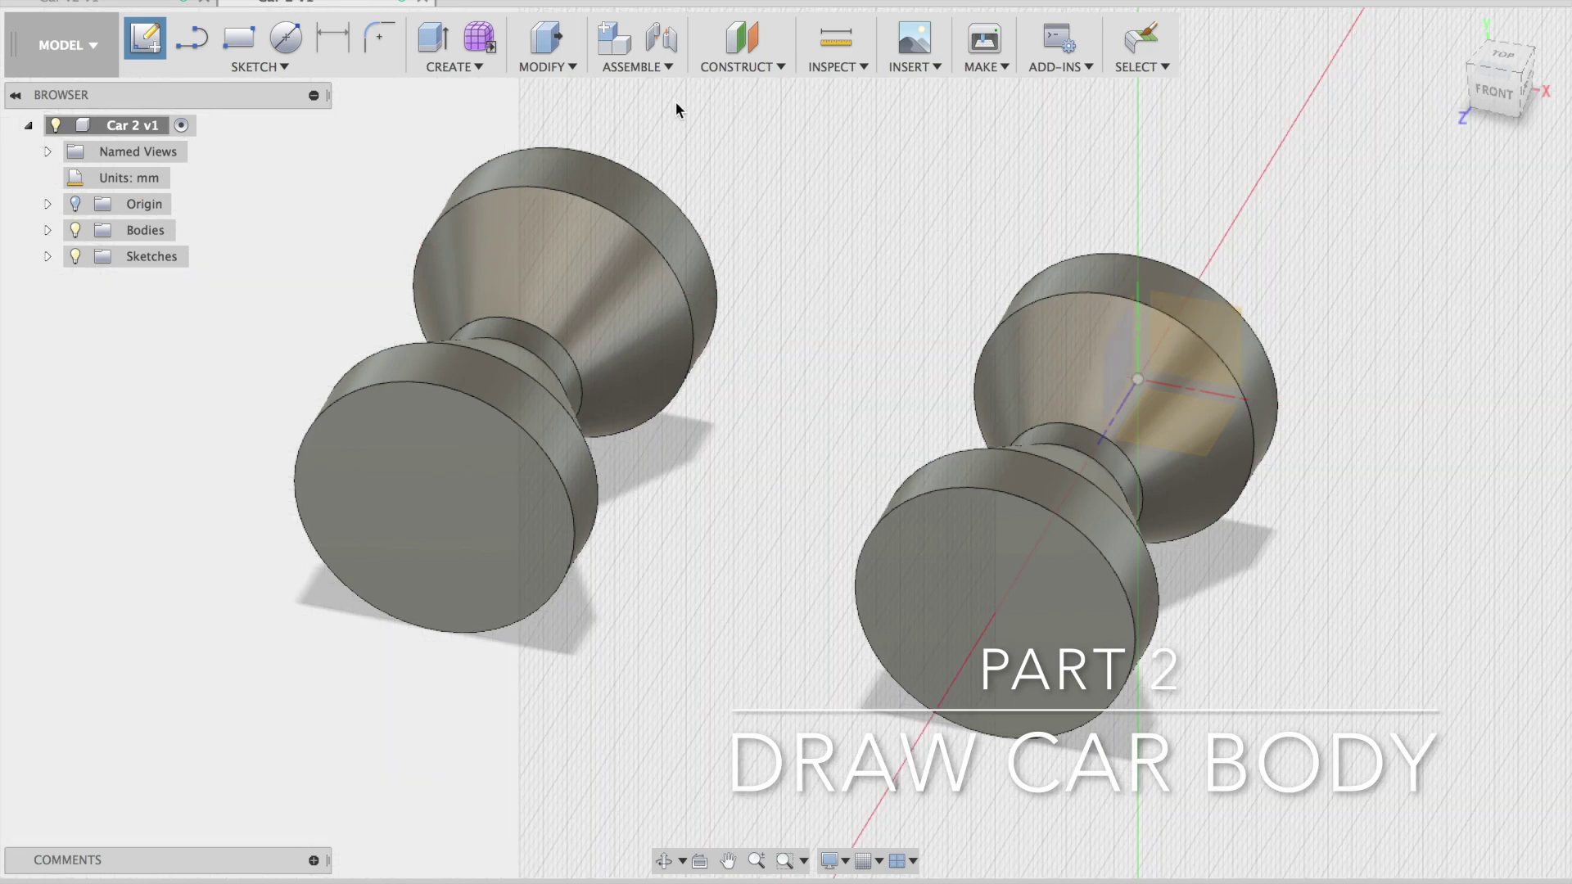
{"action": "left_click", "coordinate": [48, 231]}
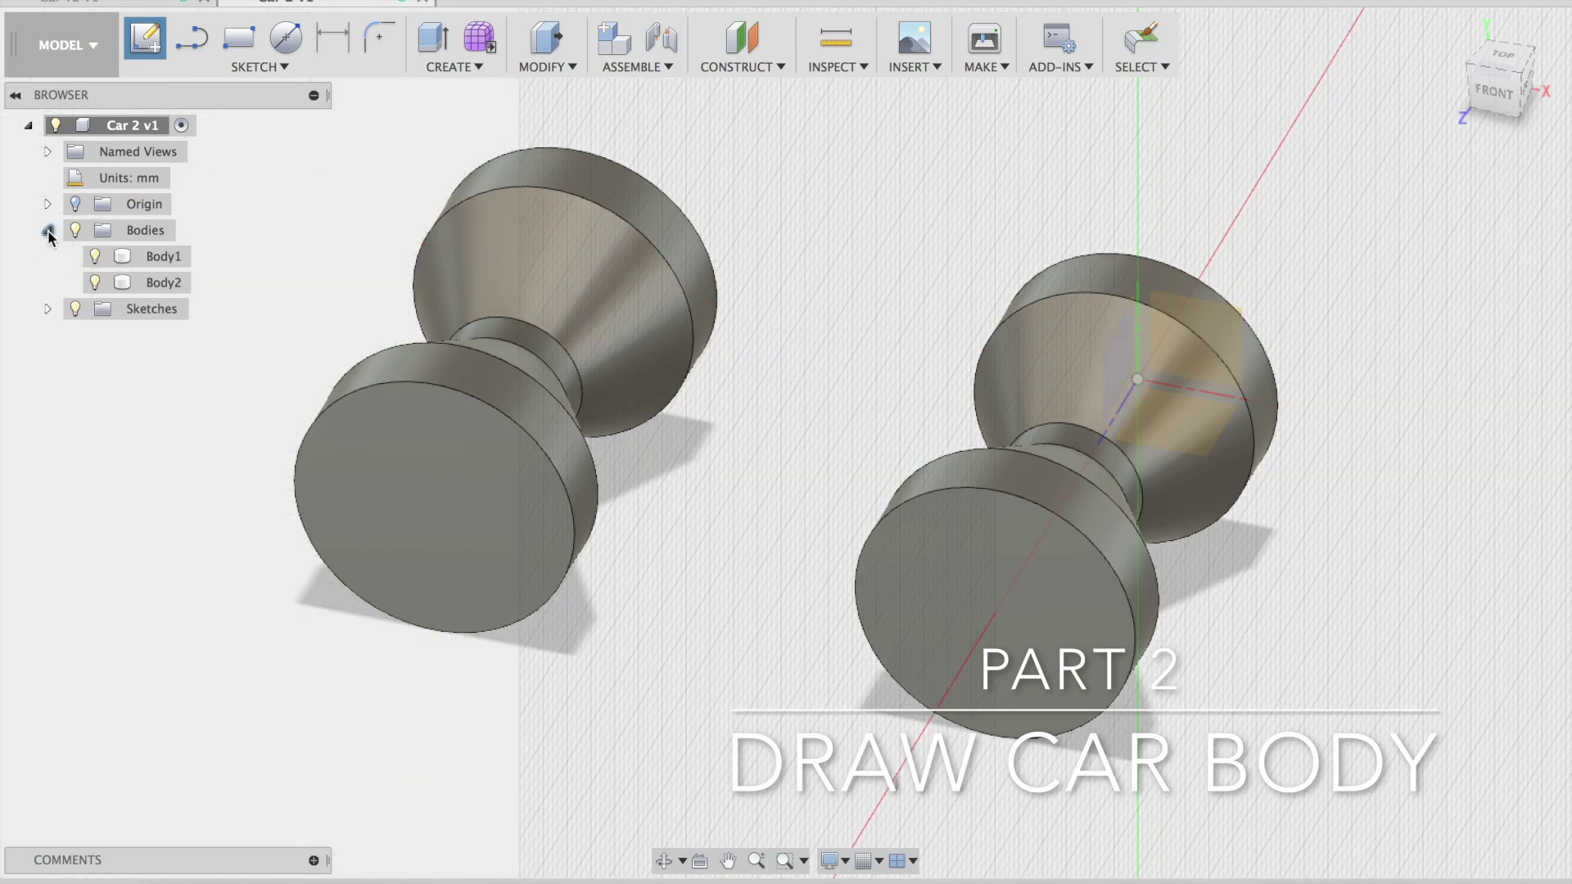
{"action": "left_click", "coordinate": [95, 256]}
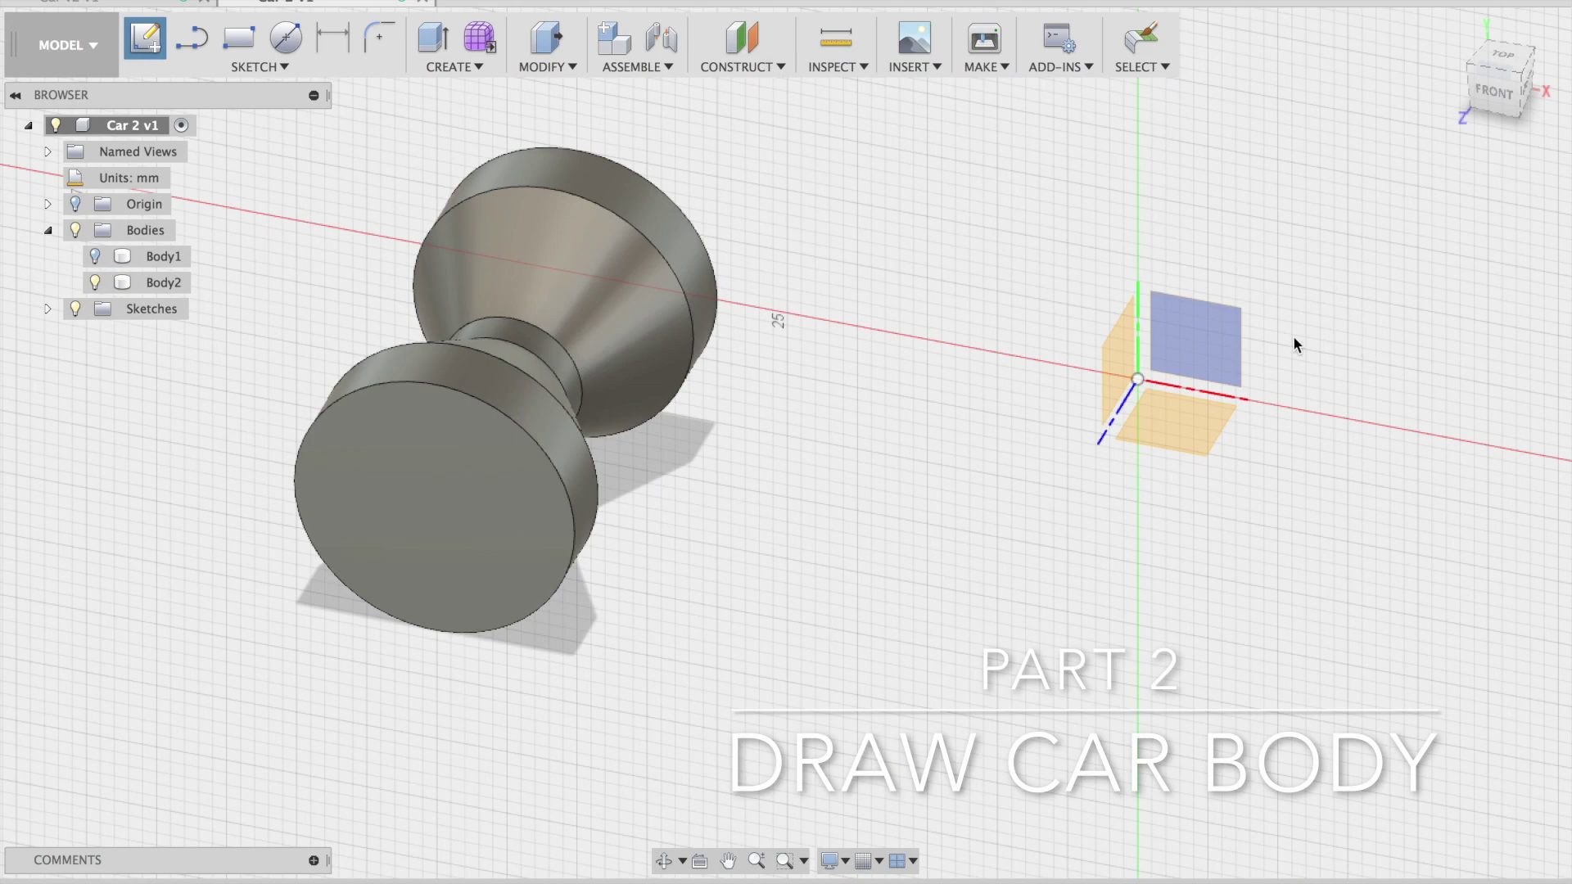
{"action": "left_click", "coordinate": [1222, 340]}
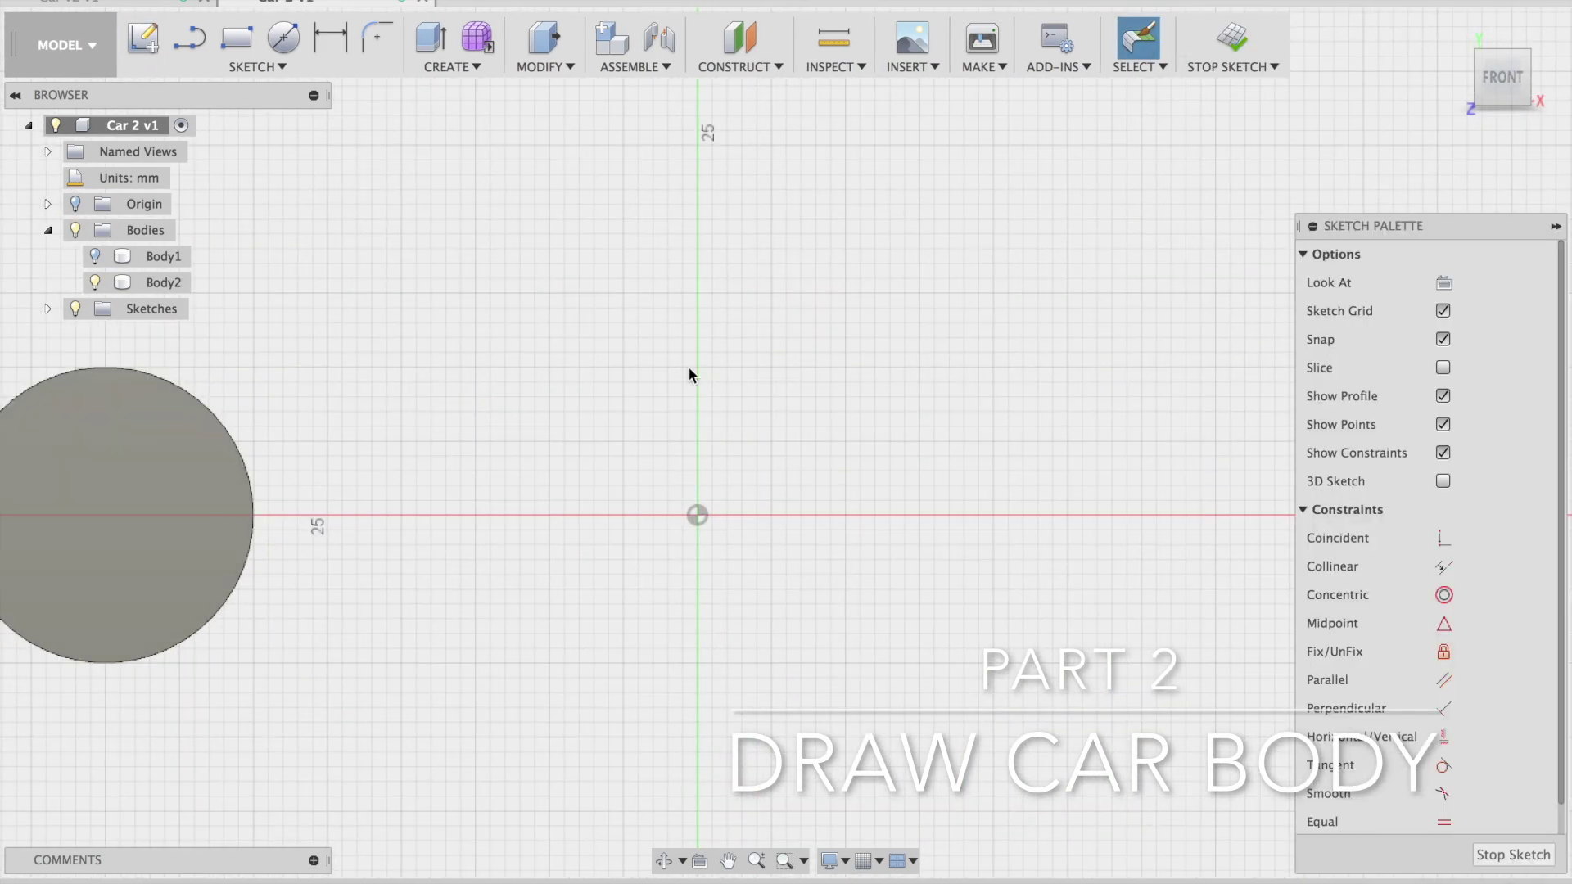
{"action": "scroll", "coordinate": [689, 367], "scroll_direction": "down", "scroll_amount": 3}
{"action": "left_click", "coordinate": [95, 257]}
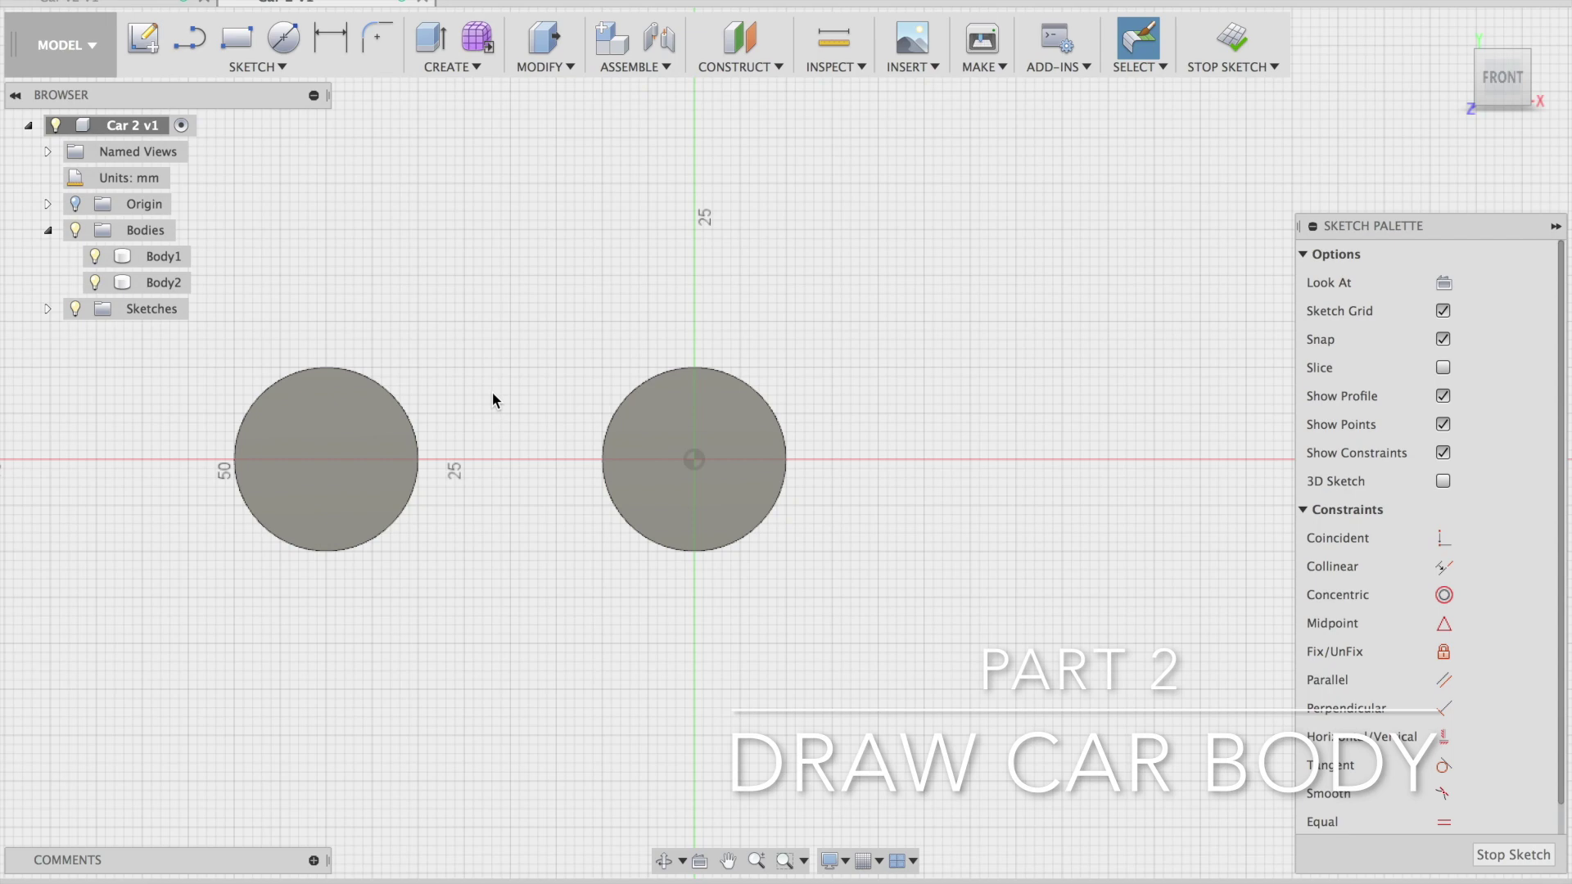
Draw a single horizontal line about 64 mm long touching the bottoms of both wheels and extending past the right wheel
{"action": "left_click", "coordinate": [189, 37]}
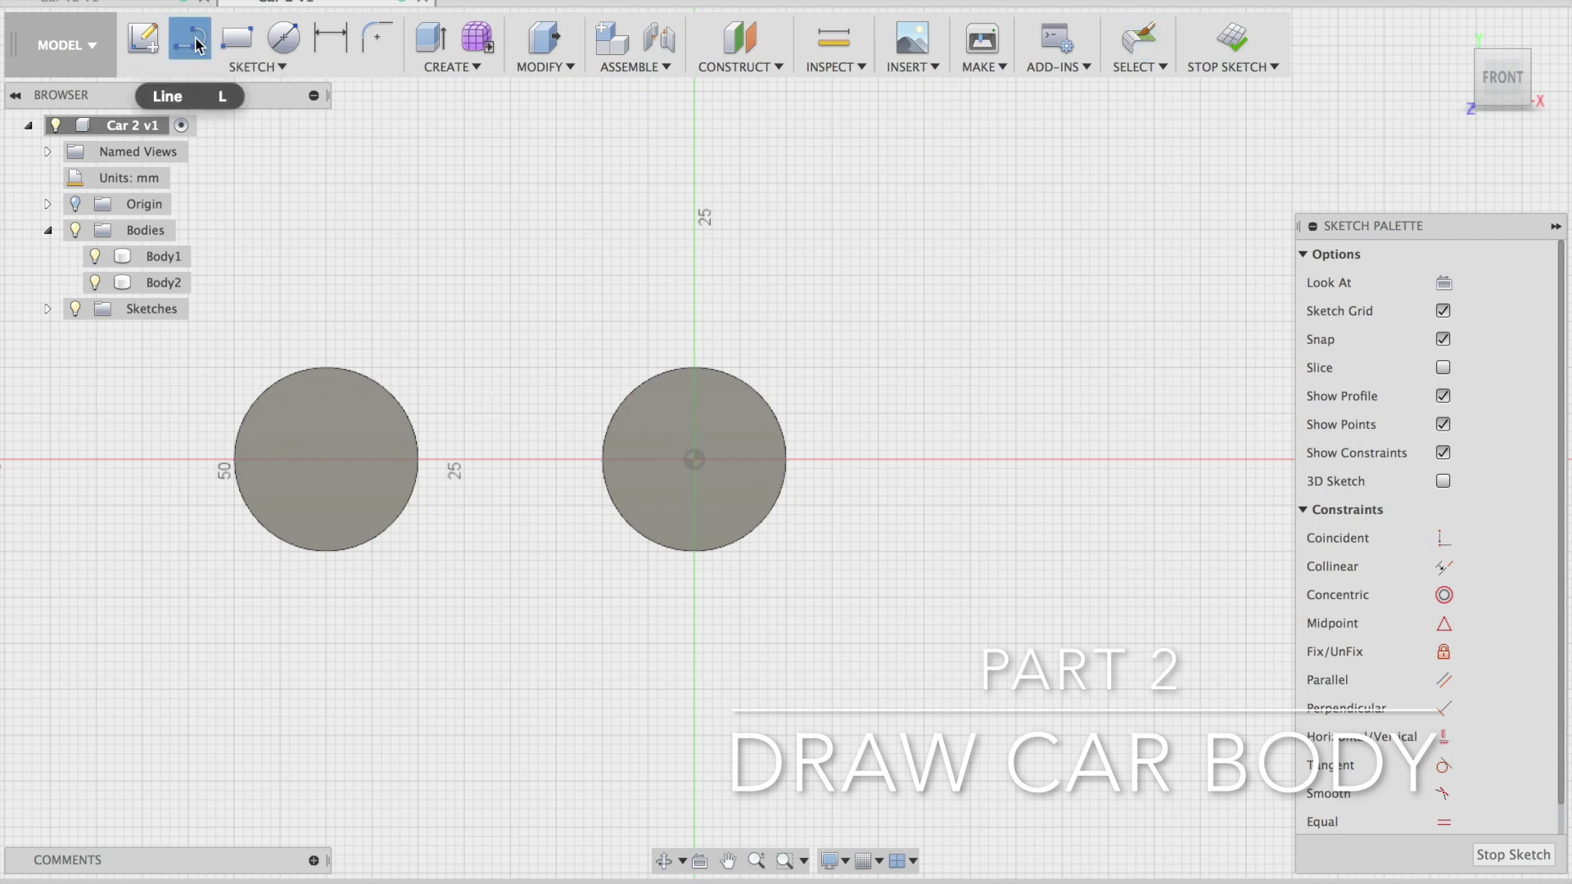
{"action": "left_click", "coordinate": [234, 551]}
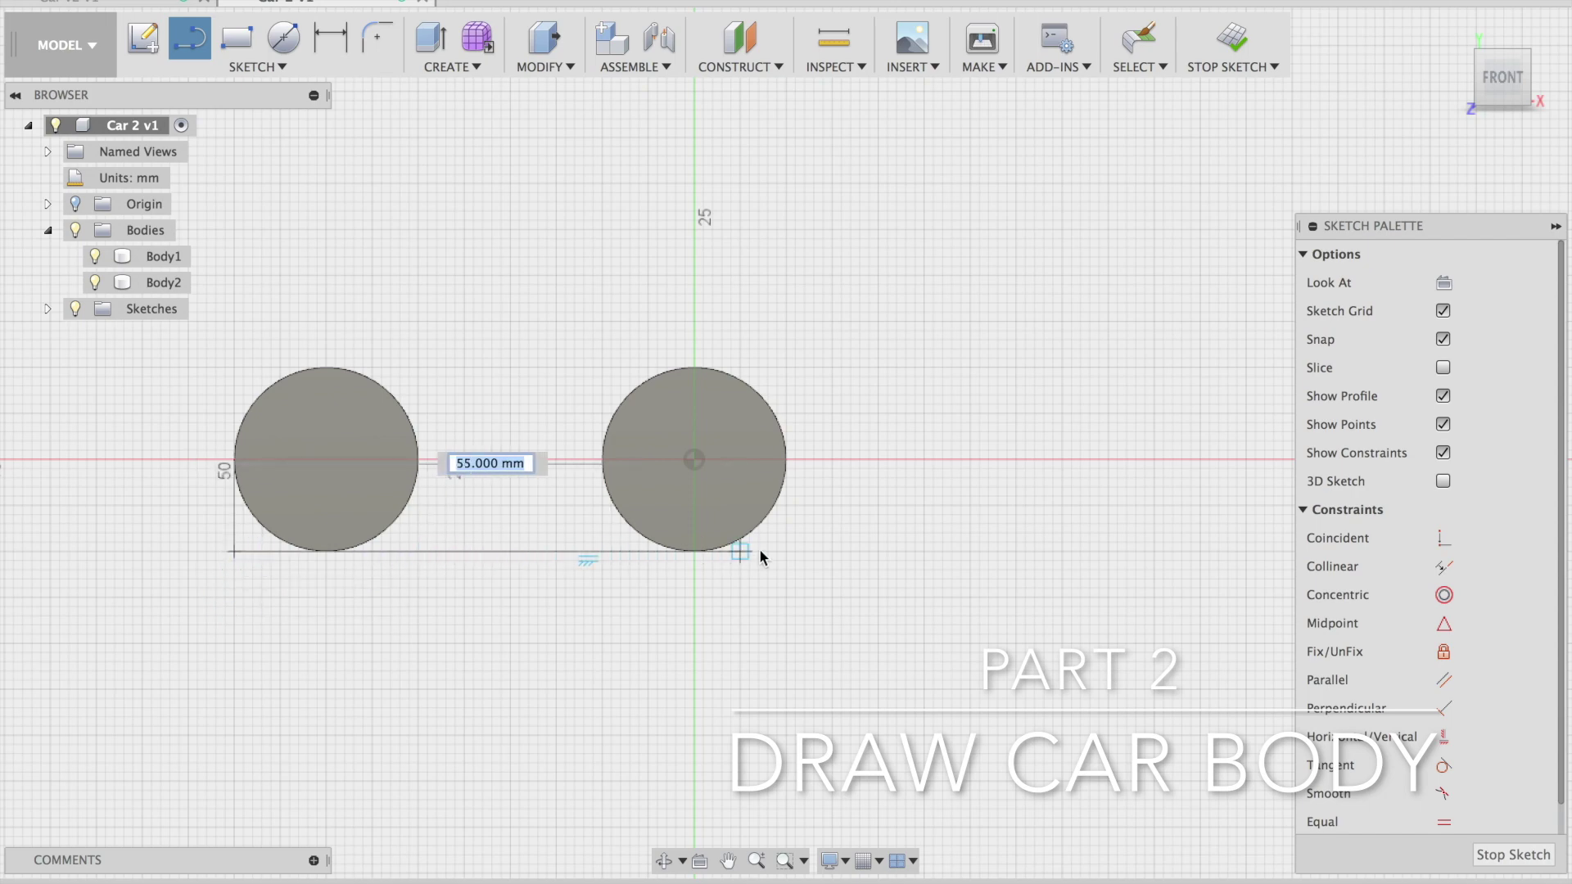
{"action": "left_click", "coordinate": [824, 552]}
{"action": "left_click_drag", "start_coordinate": [824, 551], "coordinate": [822, 604]}
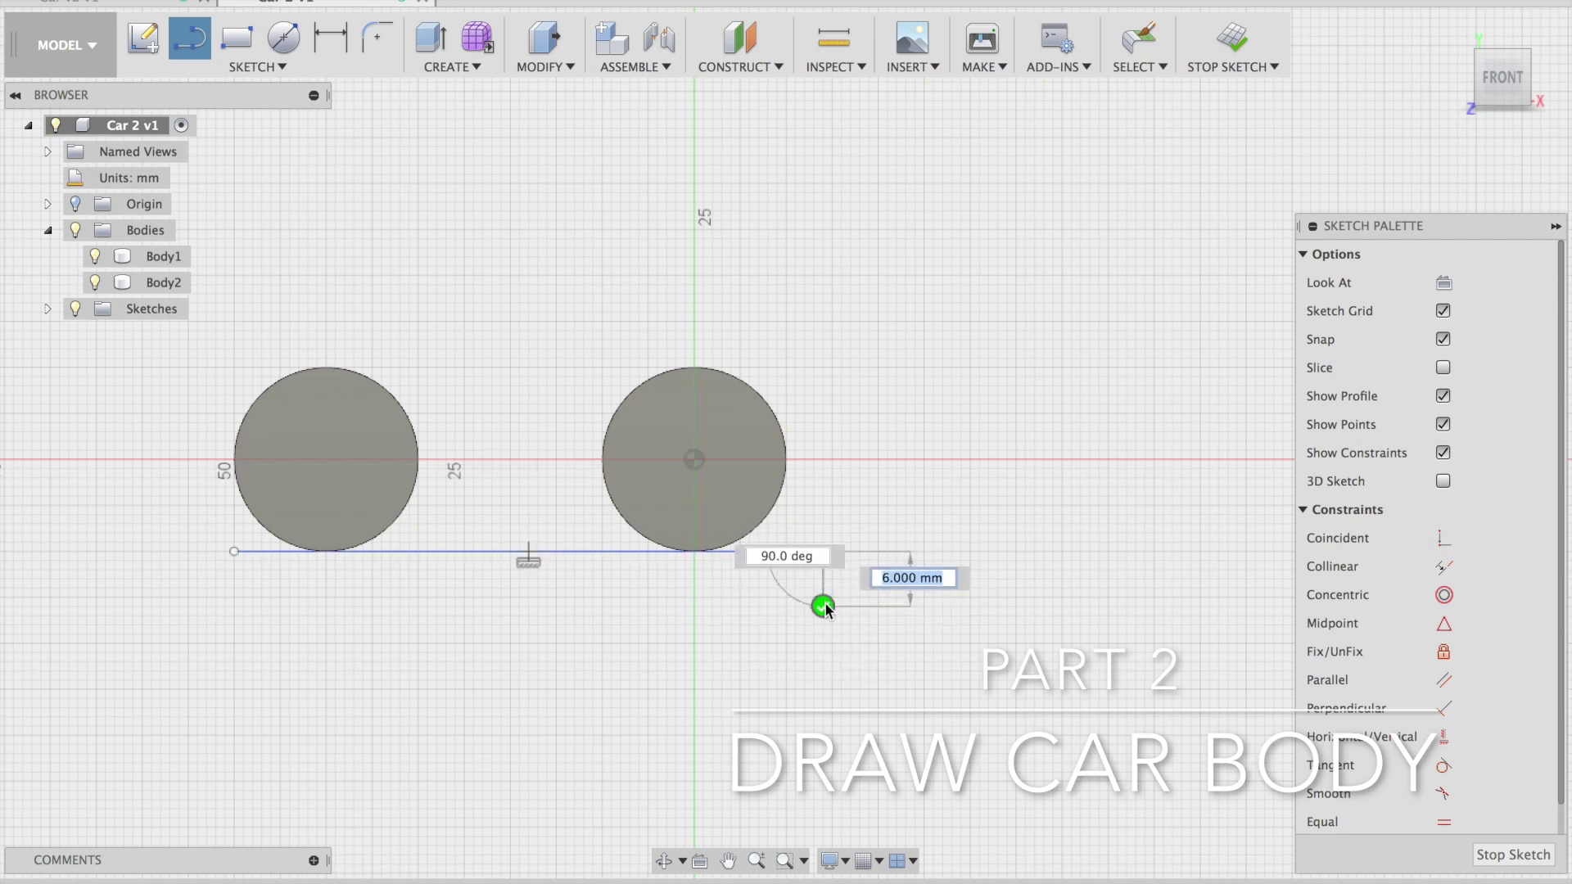
{"action": "left_click", "coordinate": [822, 604]}
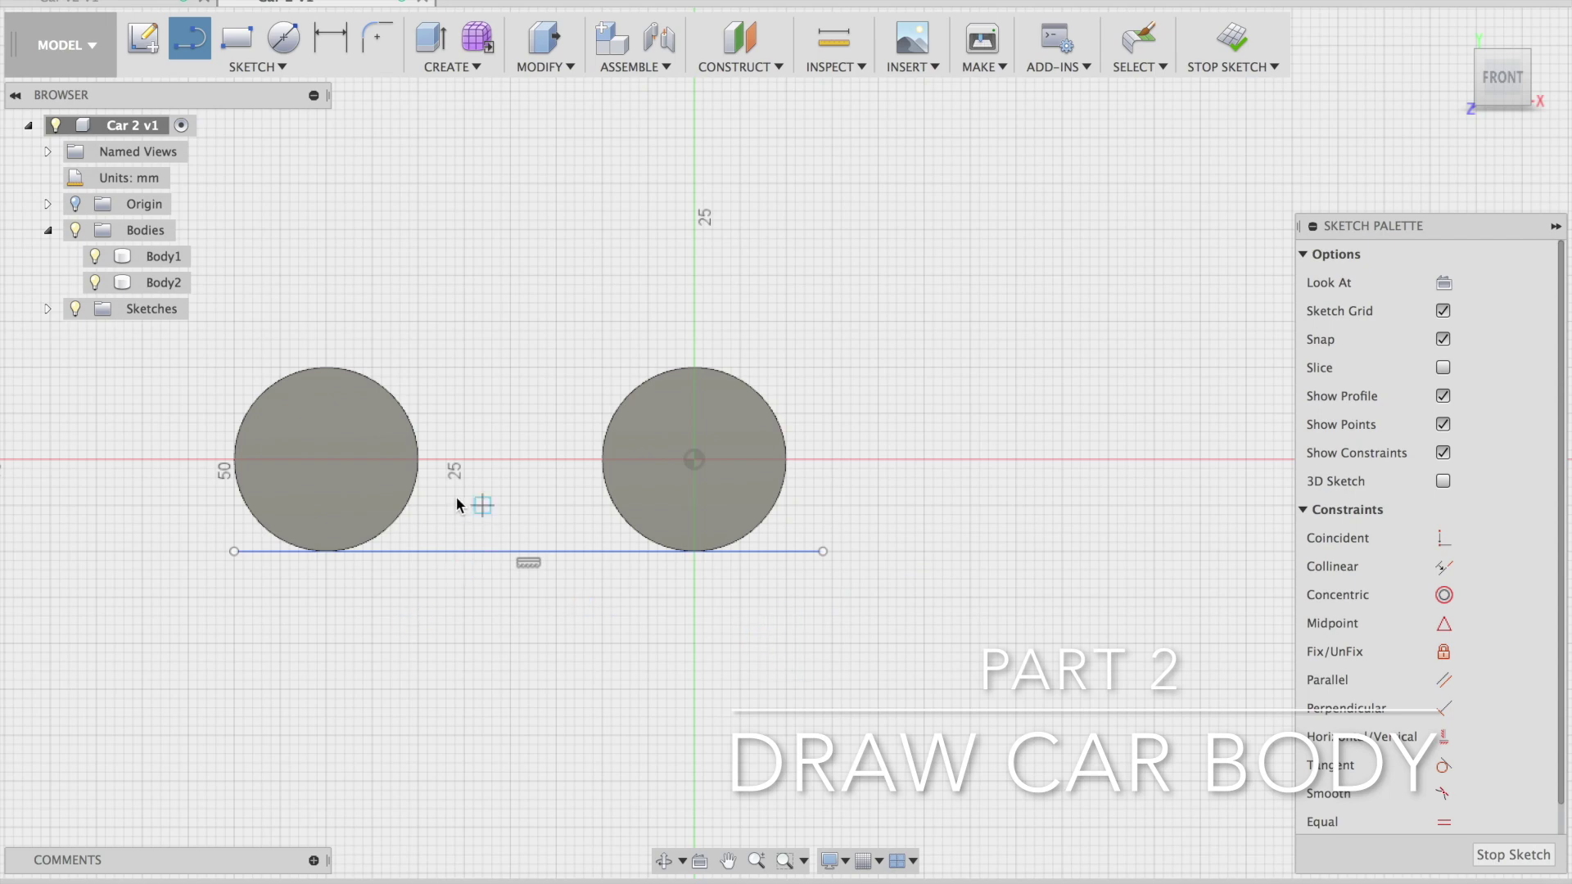
Convert the horizontal line beneath the wheels to a construction line
{"action": "left_click", "coordinate": [1139, 40]}
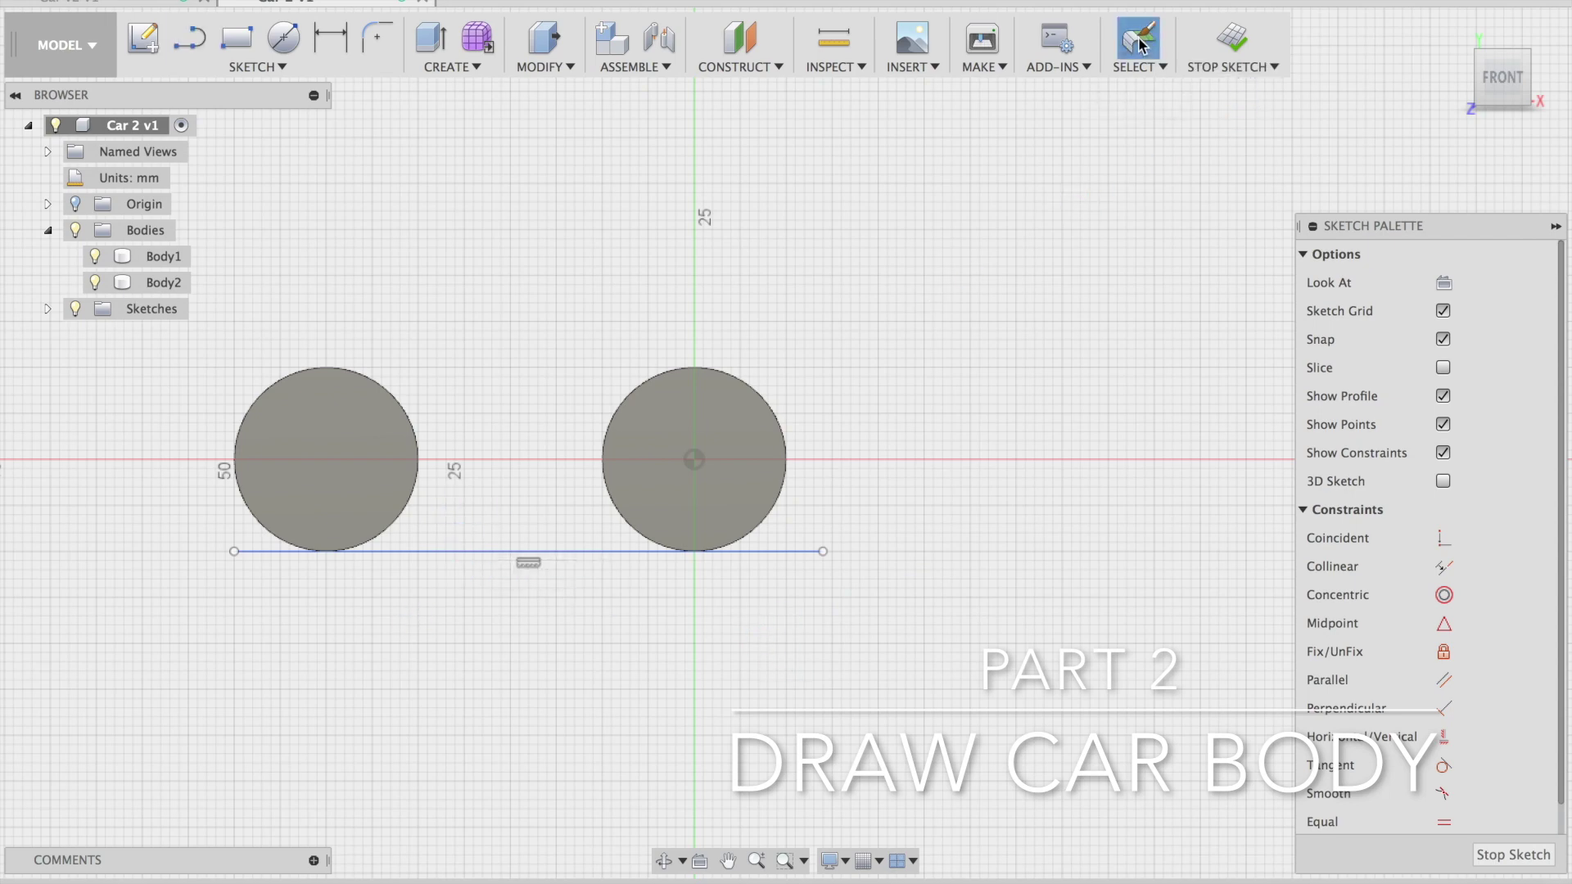
{"action": "left_click", "coordinate": [586, 551]}
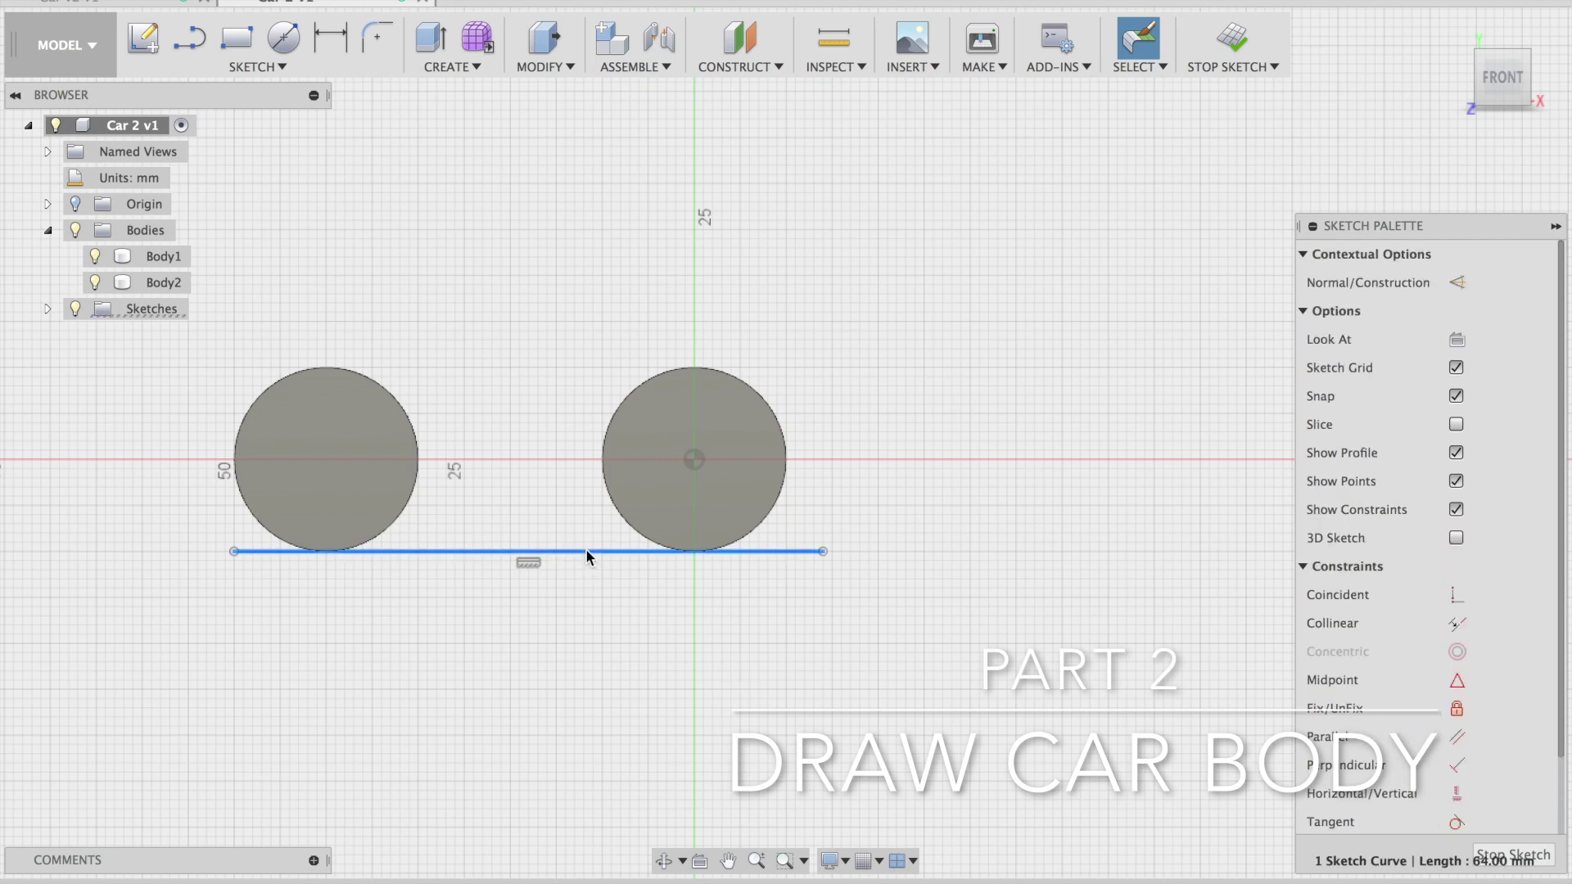
{"action": "left_click", "coordinate": [1457, 283]}
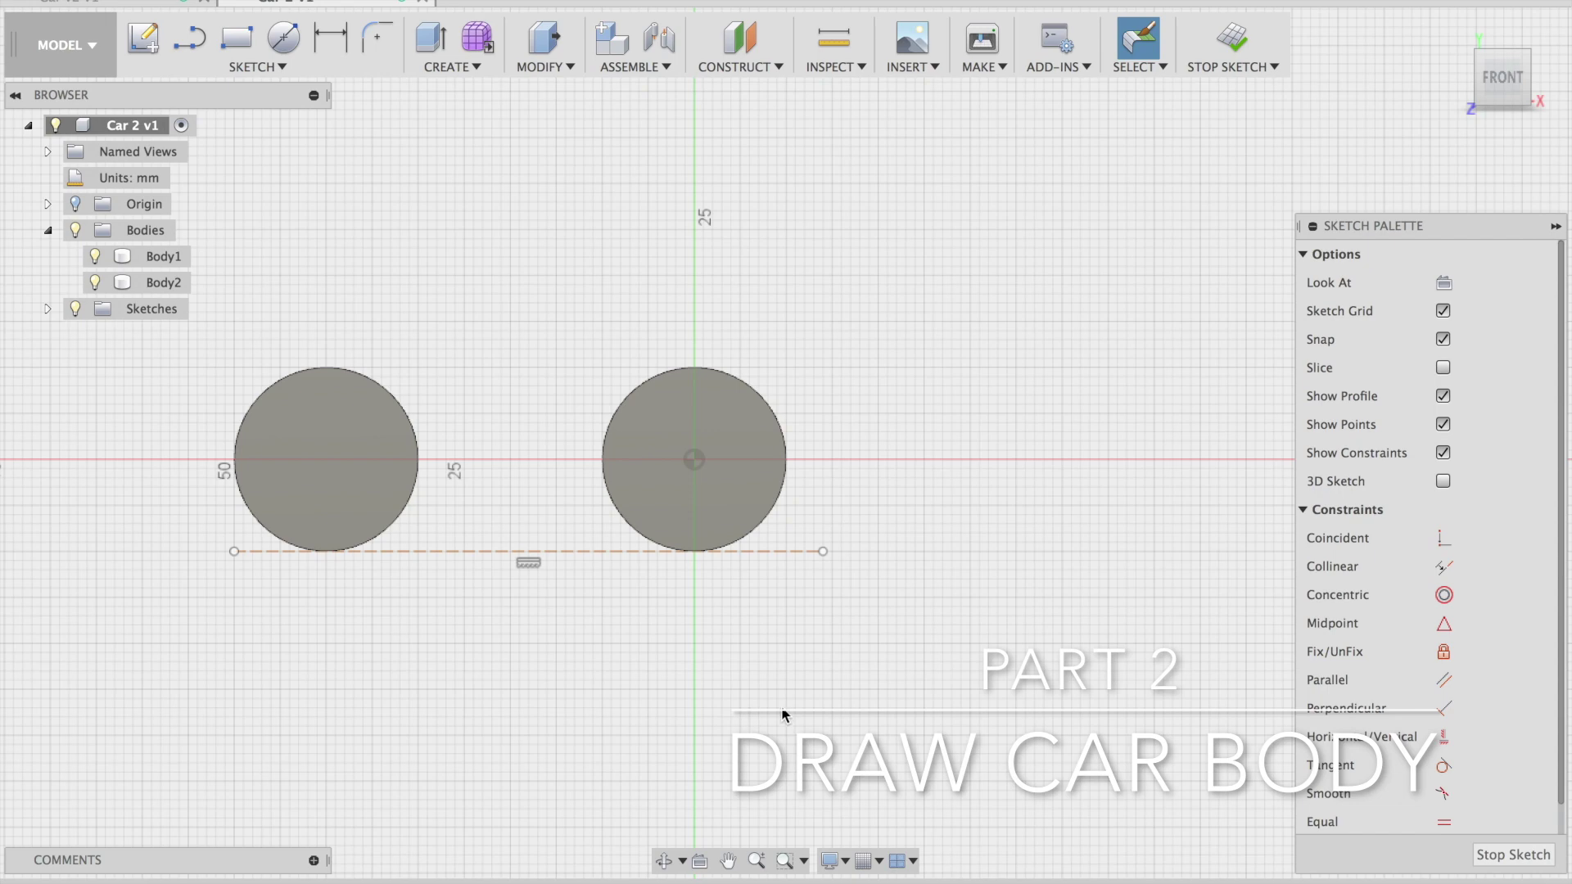
Apply a Fix constraint to the construction line beneath the wheels
{"action": "left_click", "coordinate": [1444, 653]}
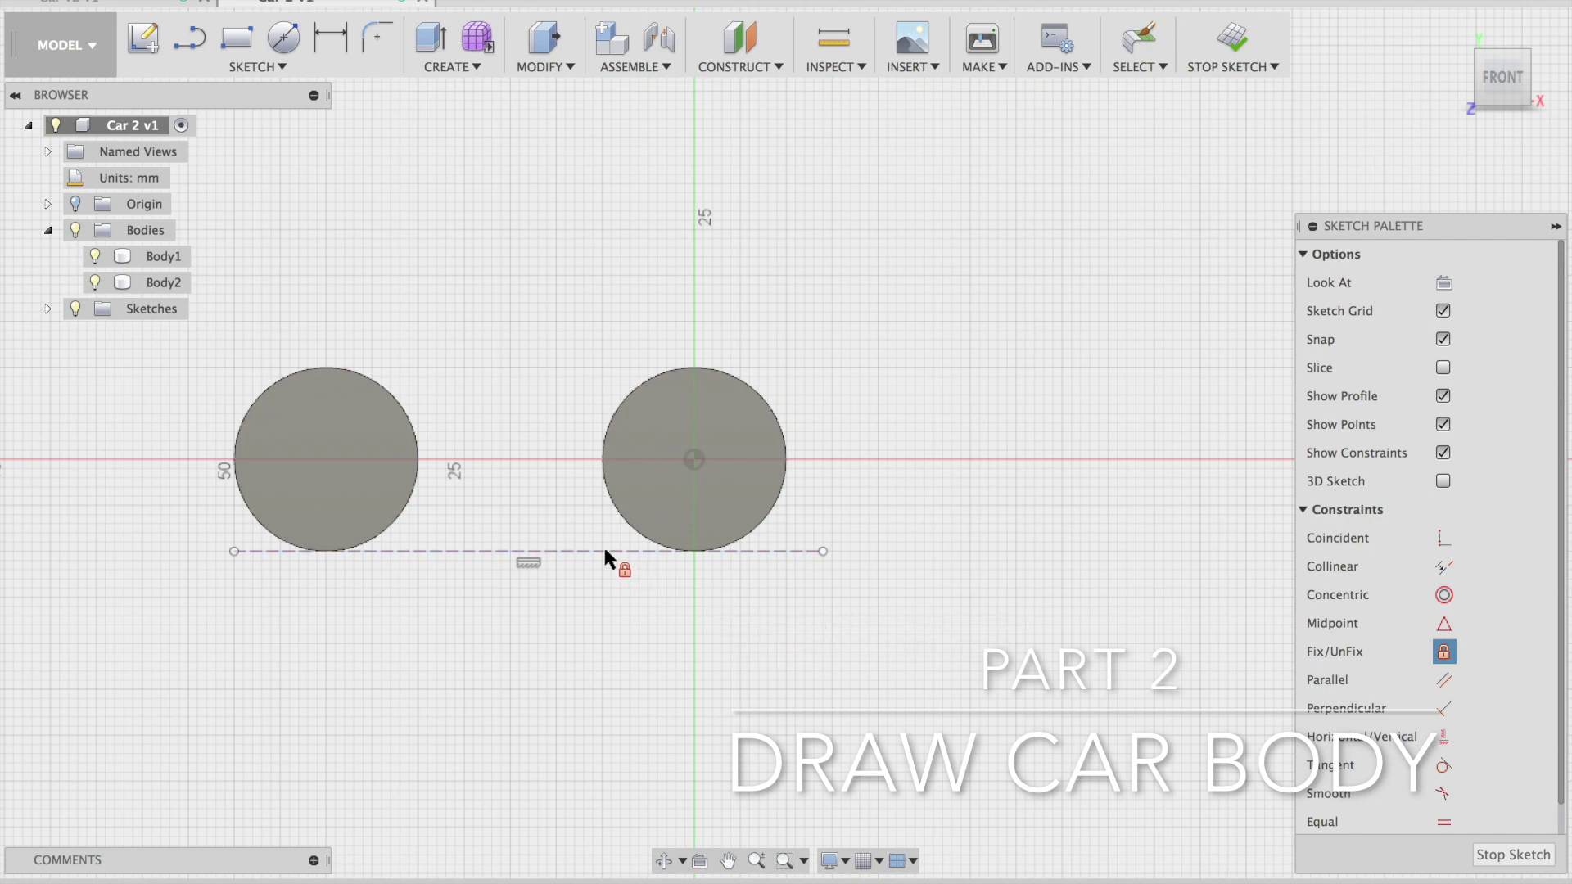
{"action": "scroll", "coordinate": [862, 645], "scroll_direction": "down", "scroll_amount": 3}
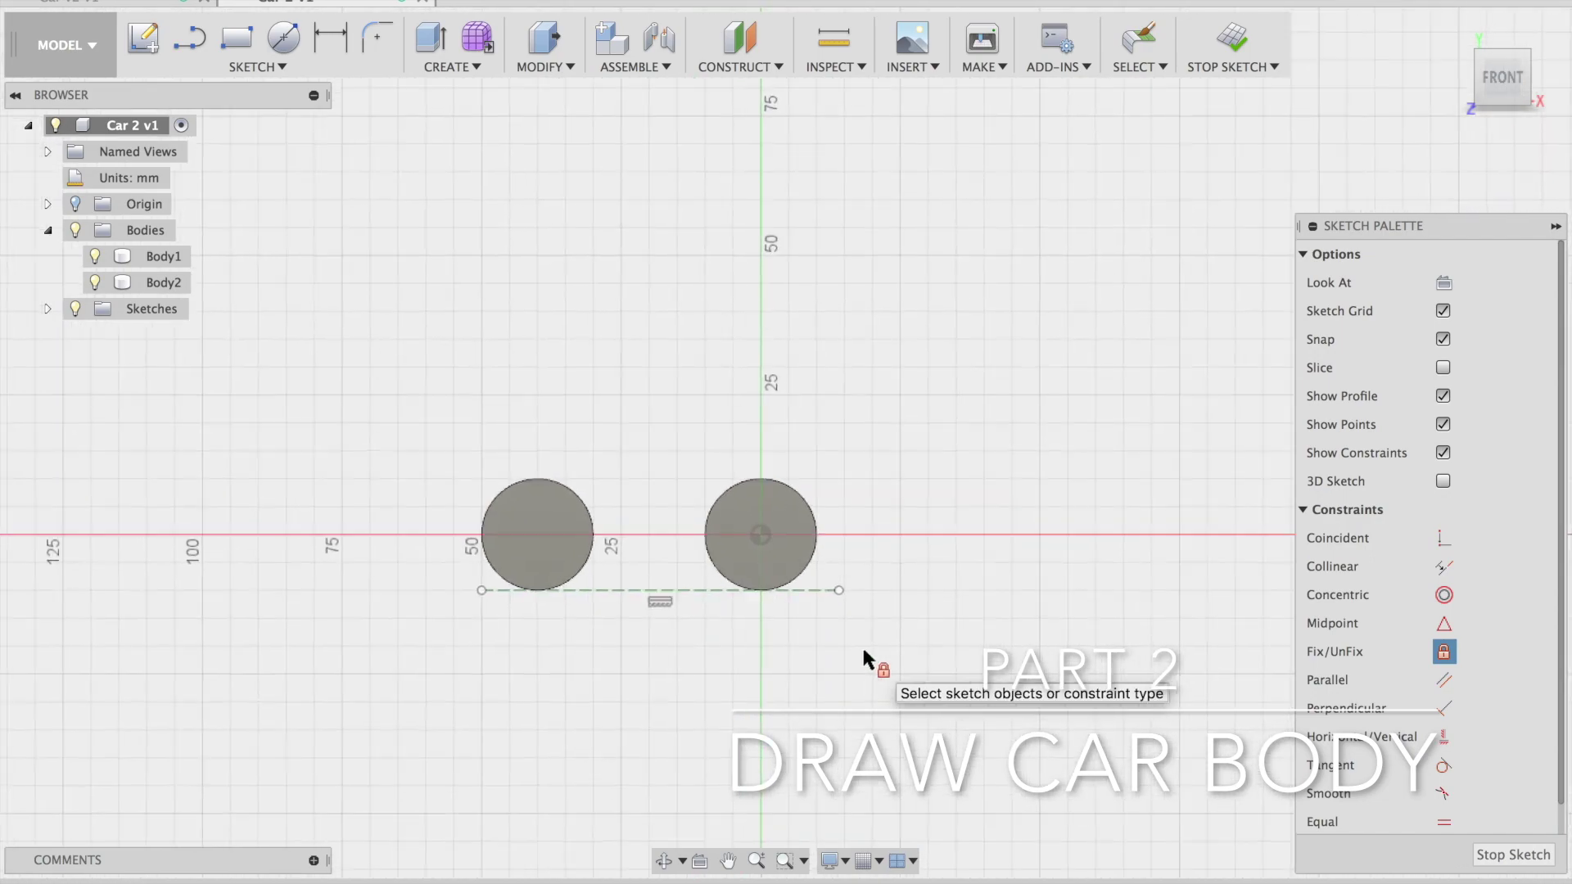
{"action": "scroll", "coordinate": [862, 646], "scroll_direction": "up", "scroll_amount": 1}
{"action": "scroll", "coordinate": [863, 651], "scroll_direction": "up", "scroll_amount": 5}
{"action": "scroll", "coordinate": [863, 651], "scroll_direction": "down", "scroll_amount": 3}
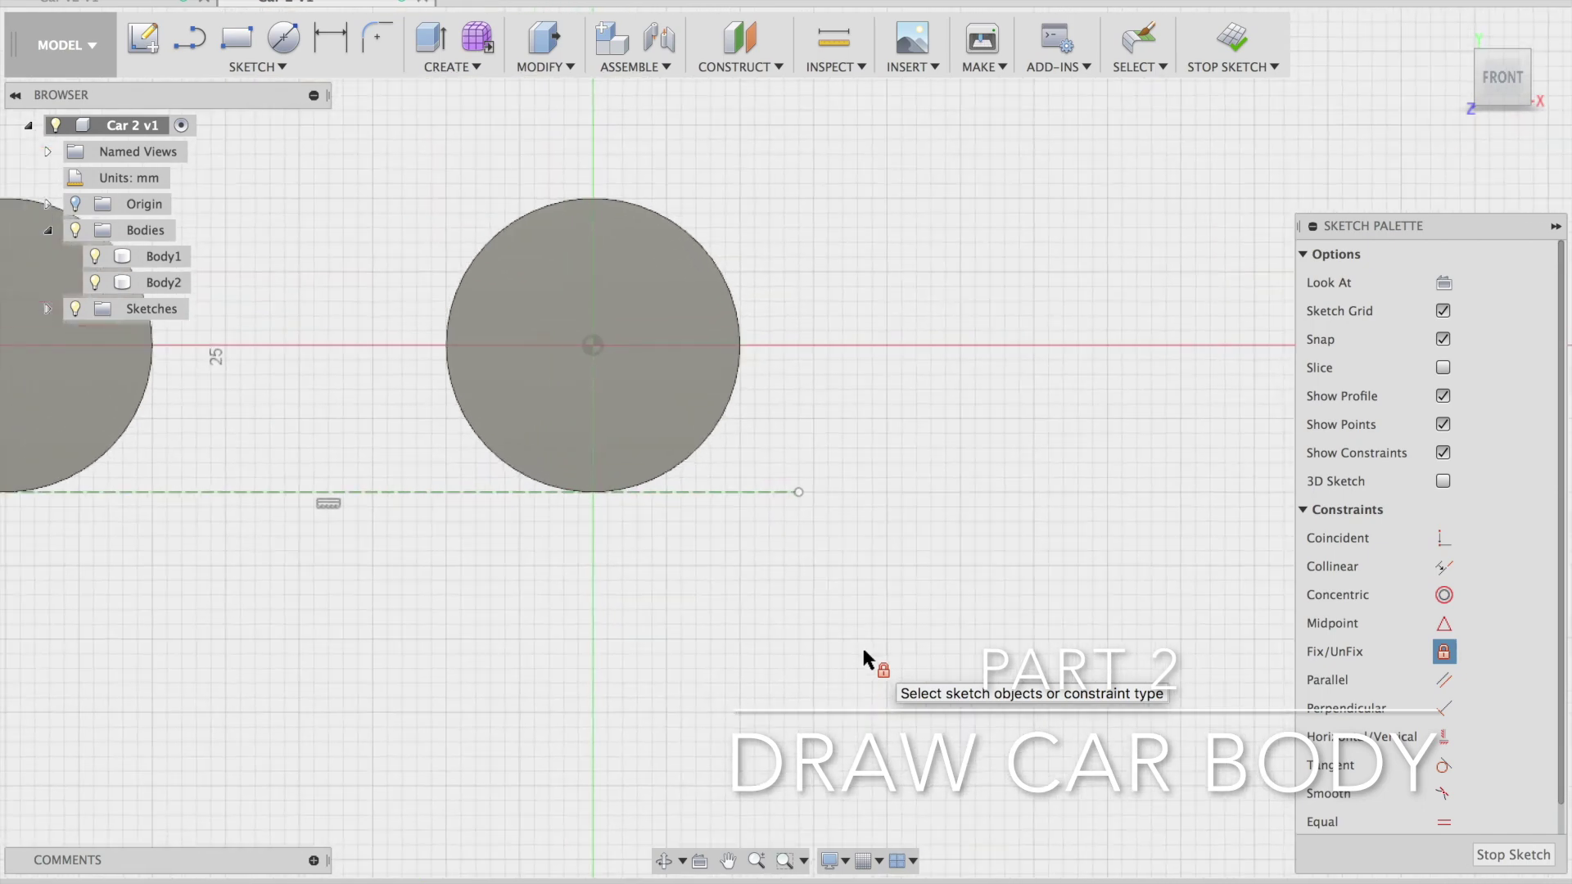
{"action": "scroll", "coordinate": [863, 655], "scroll_direction": "up", "scroll_amount": 2}
{"action": "scroll", "coordinate": [863, 655], "scroll_direction": "down", "scroll_amount": 3}
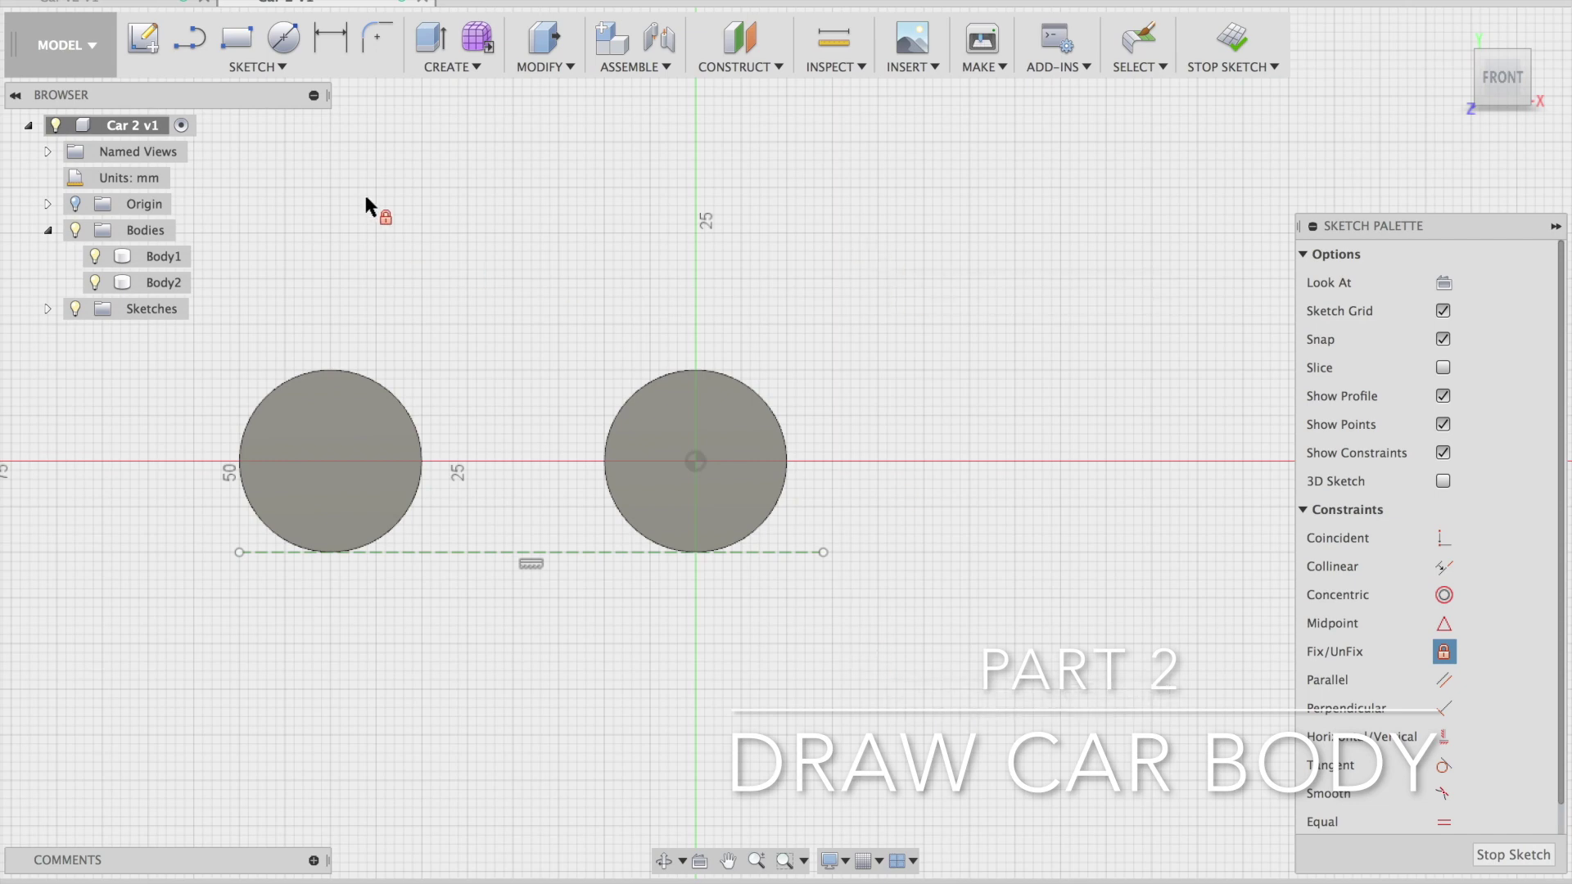
Draw a horizontal line about 70 mm long slightly above the construction line, extending past both wheels, as the car's underside
{"action": "left_click", "coordinate": [196, 41]}
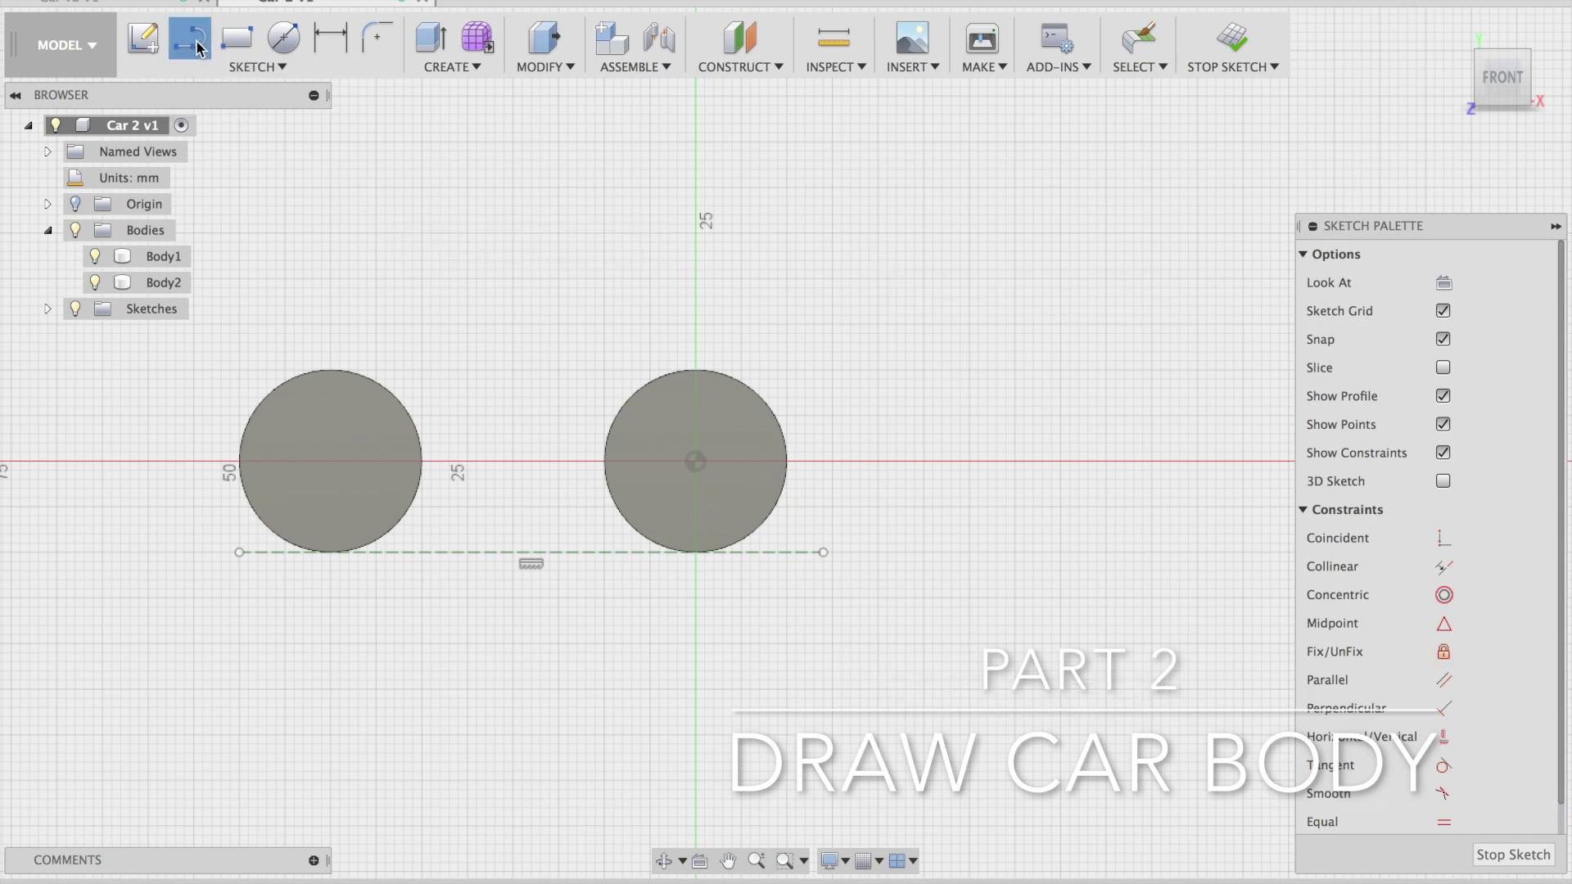
{"action": "left_click", "coordinate": [192, 524]}
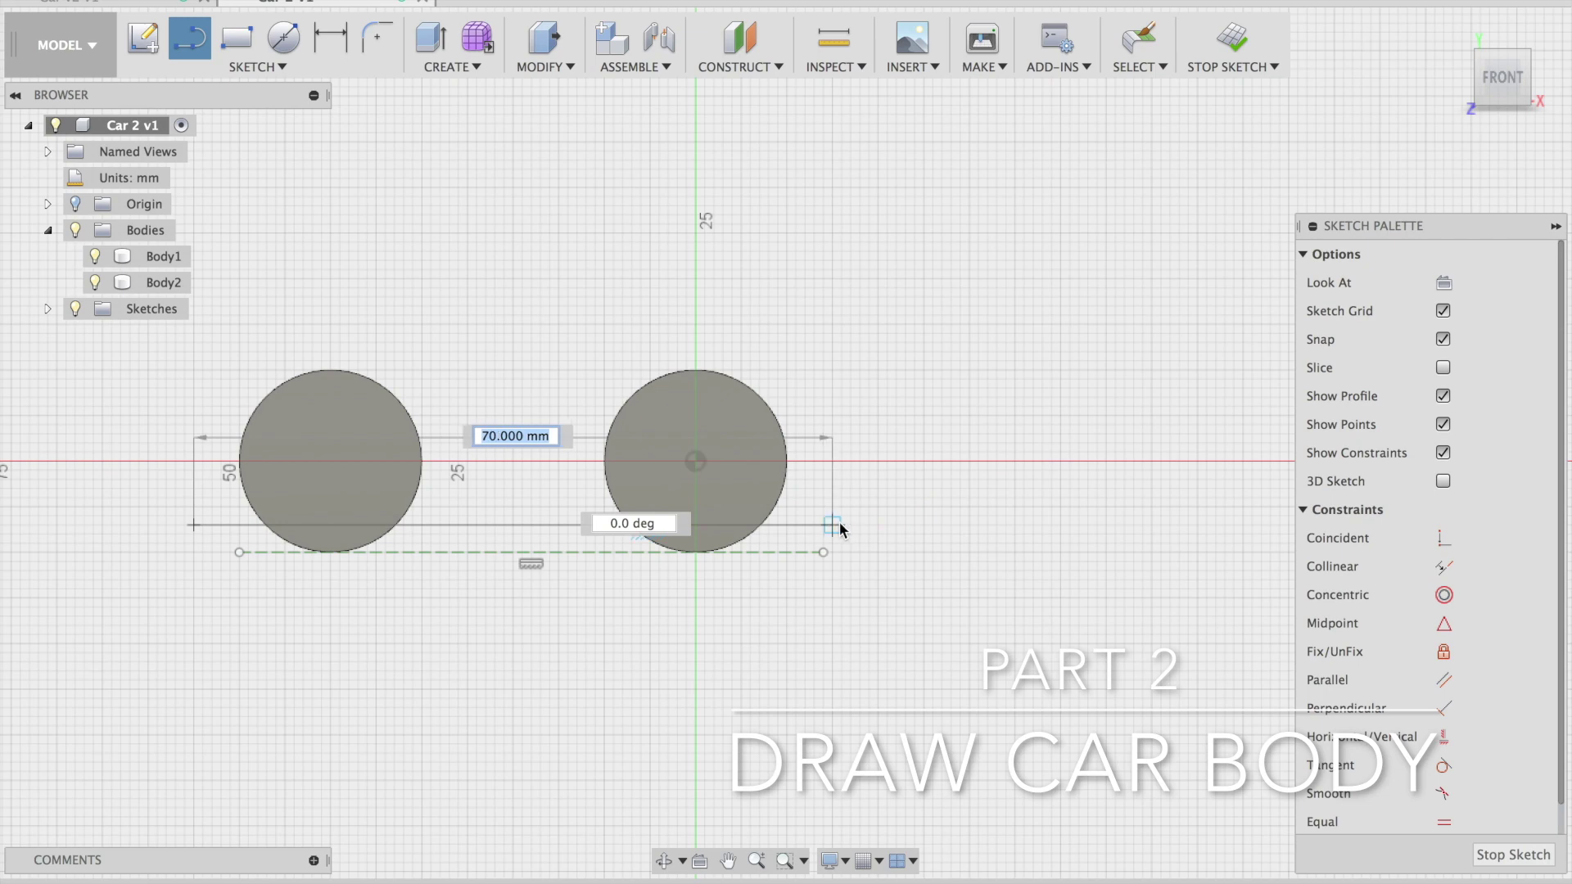
{"action": "left_click", "coordinate": [840, 523]}
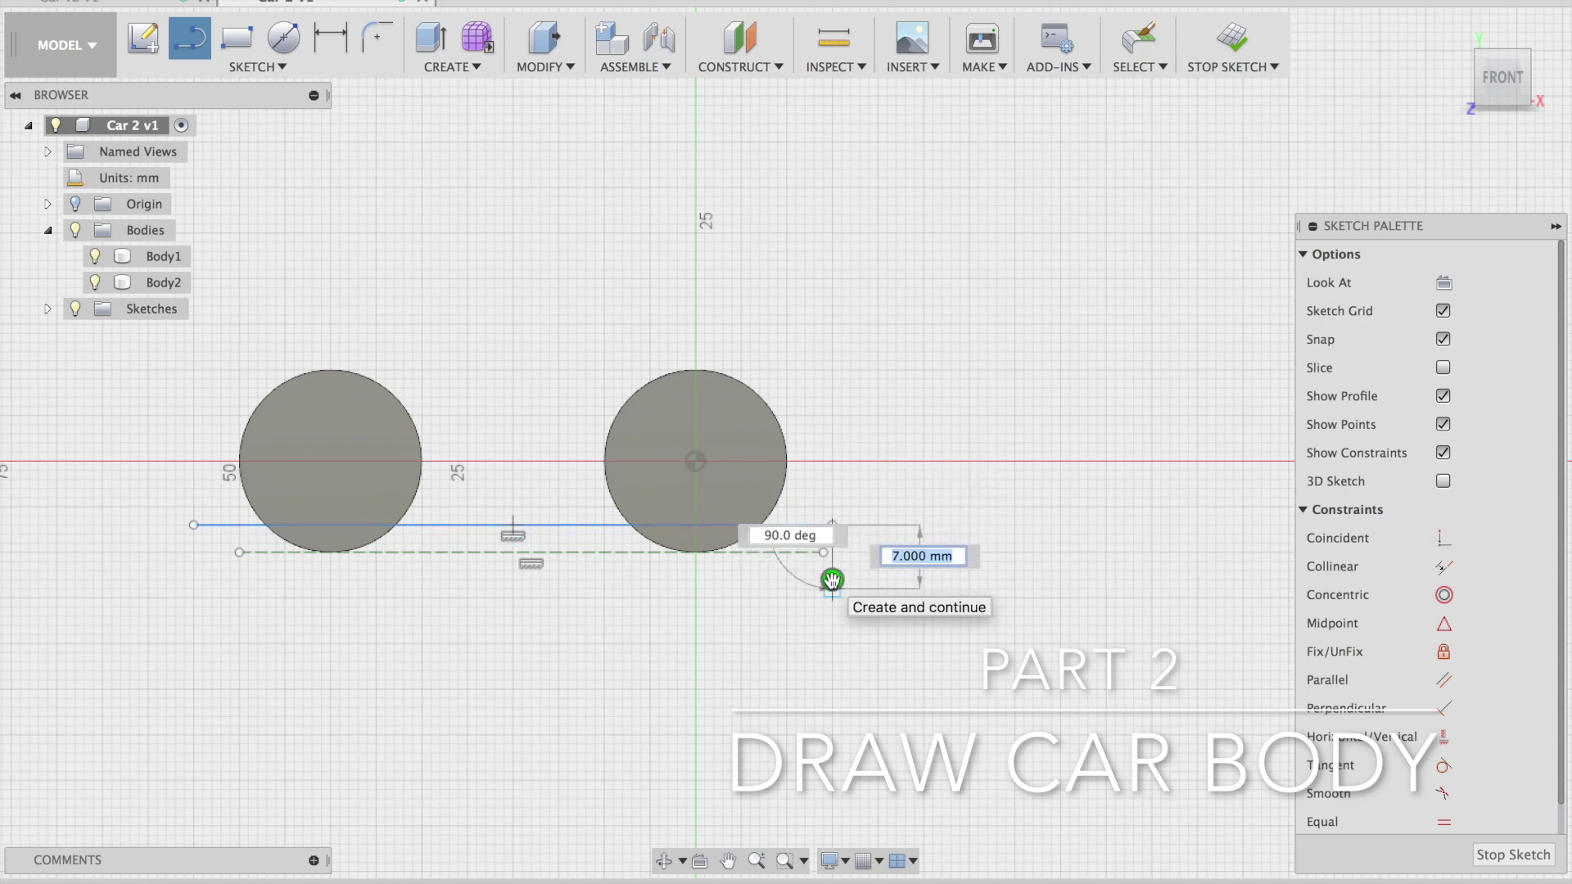
{"action": "key", "text": "Escape"}
Dimension the distance between the underside line and the fixed construction line as 2.5 mm
{"action": "key", "text": "d"}
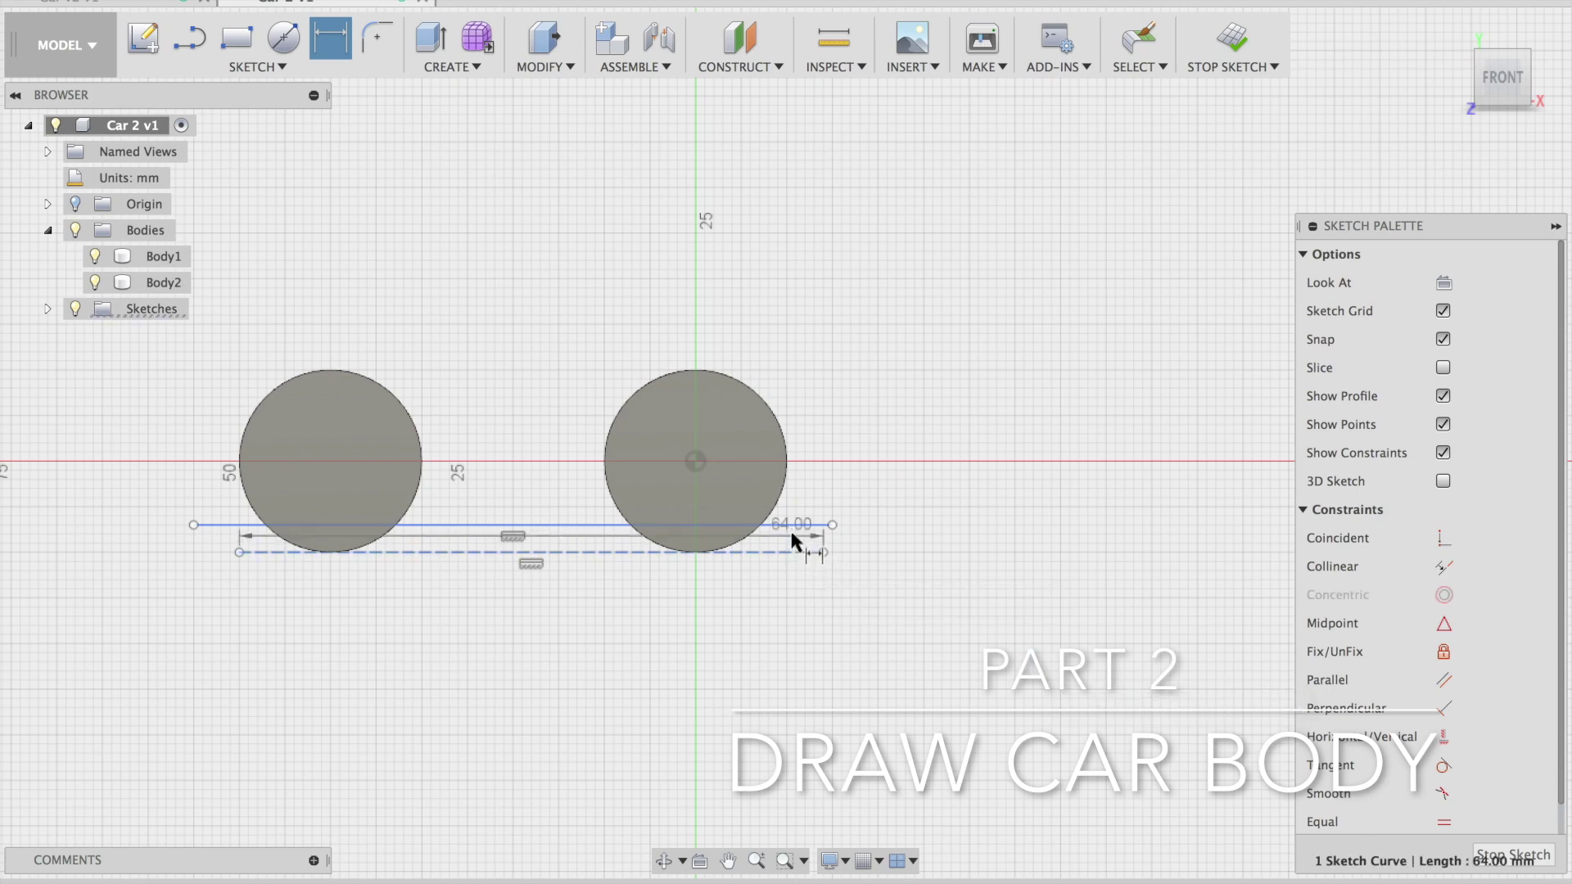
{"action": "left_click", "coordinate": [807, 552]}
{"action": "left_click", "coordinate": [906, 542]}
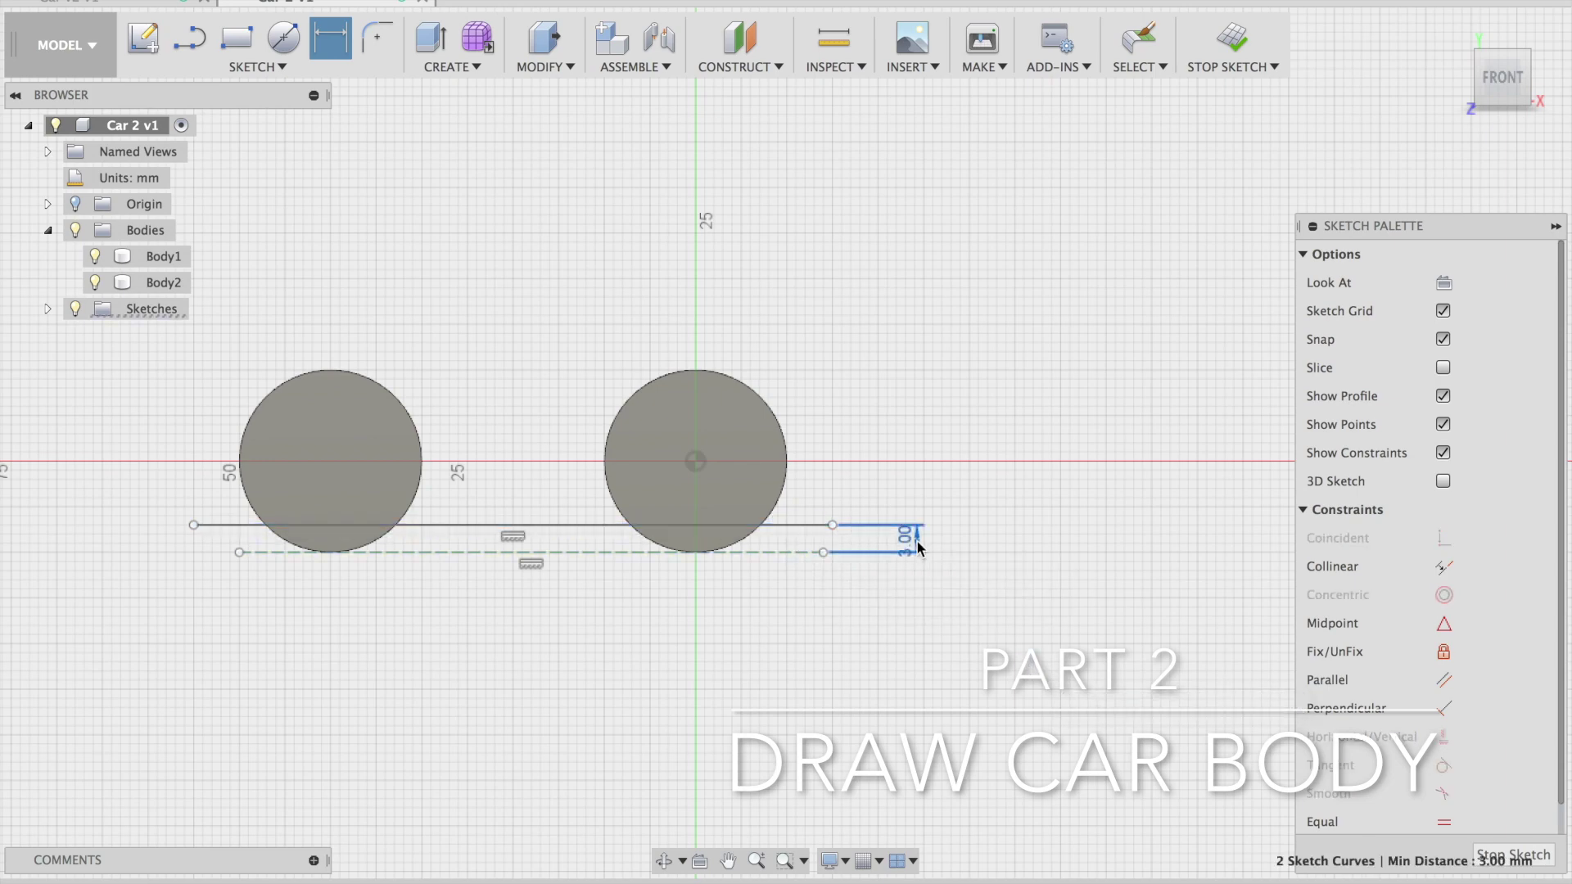
{"action": "type", "text": "2.5"}
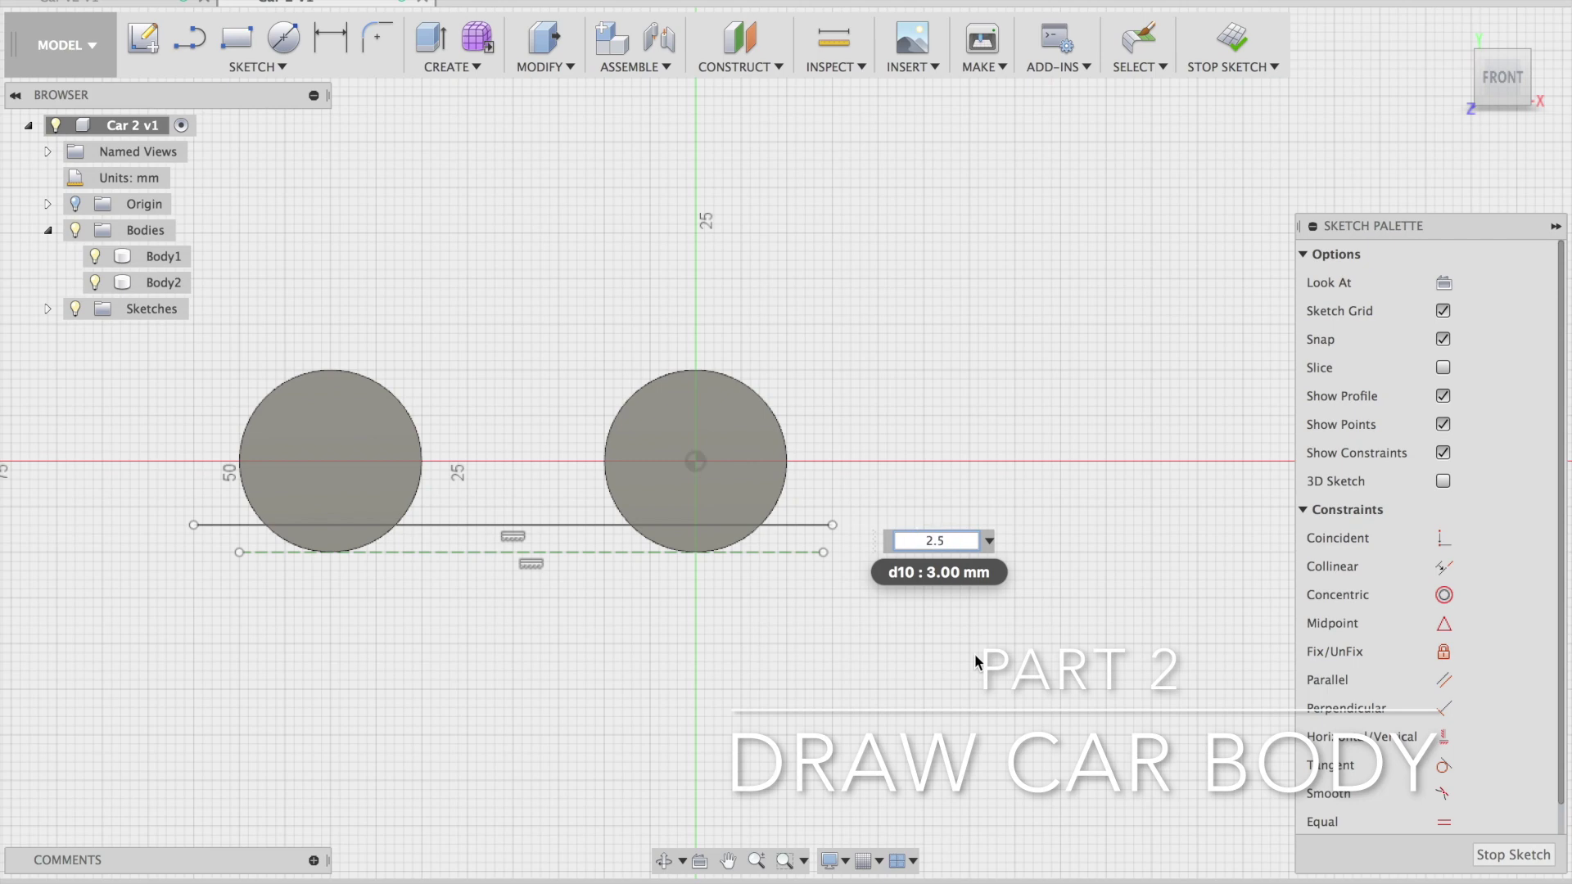
{"action": "key", "text": "Return"}
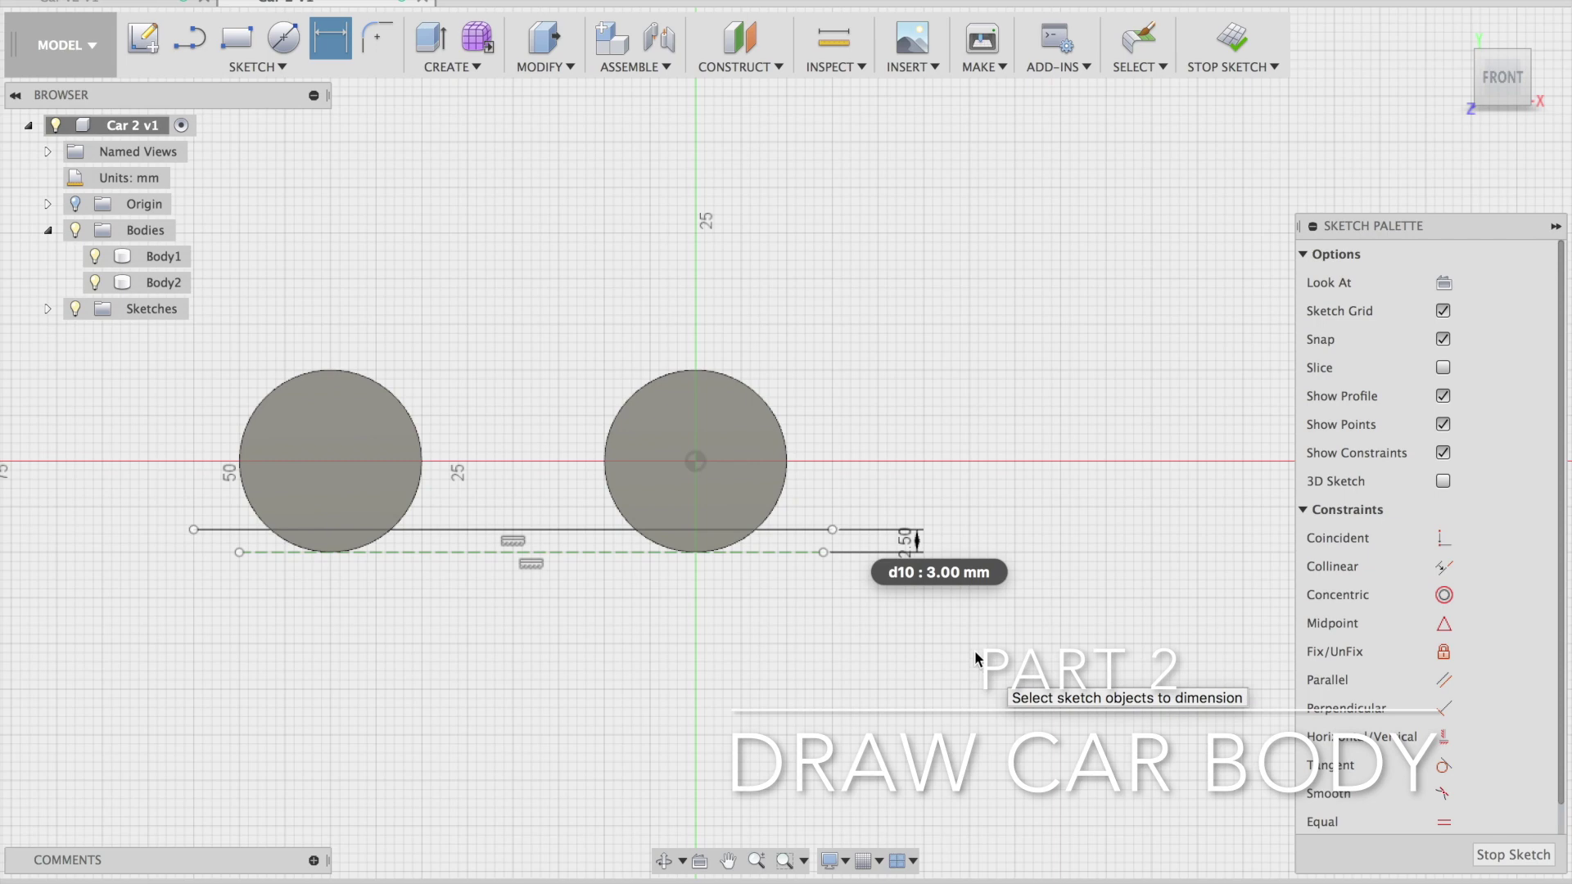
Draw the car's front line sloping up and outward from the underside's left endpoint, plus a gently rising hood line over the left wheel
{"action": "left_click", "coordinate": [728, 862]}
{"action": "mouse_move", "coordinate": [626, 622]}
{"action": "left_mouse_down"}
{"action": "mouse_move", "coordinate": [794, 659]}
{"action": "mouse_move", "coordinate": [780, 697]}
{"action": "left_mouse_up"}
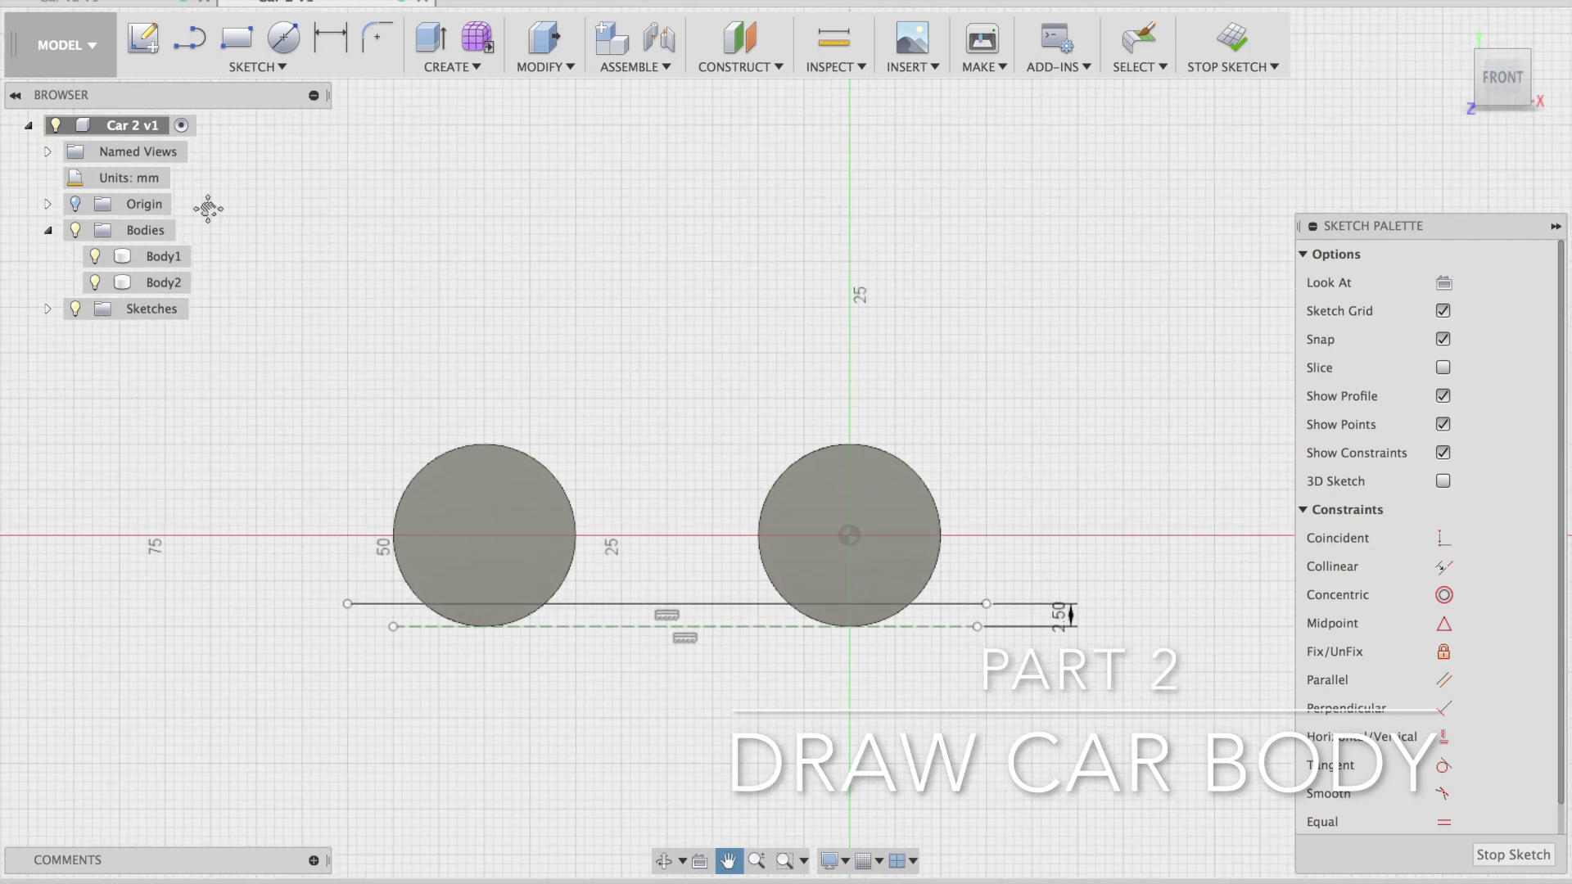
{"action": "left_click", "coordinate": [283, 67]}
{"action": "mouse_move", "coordinate": [141, 191]}
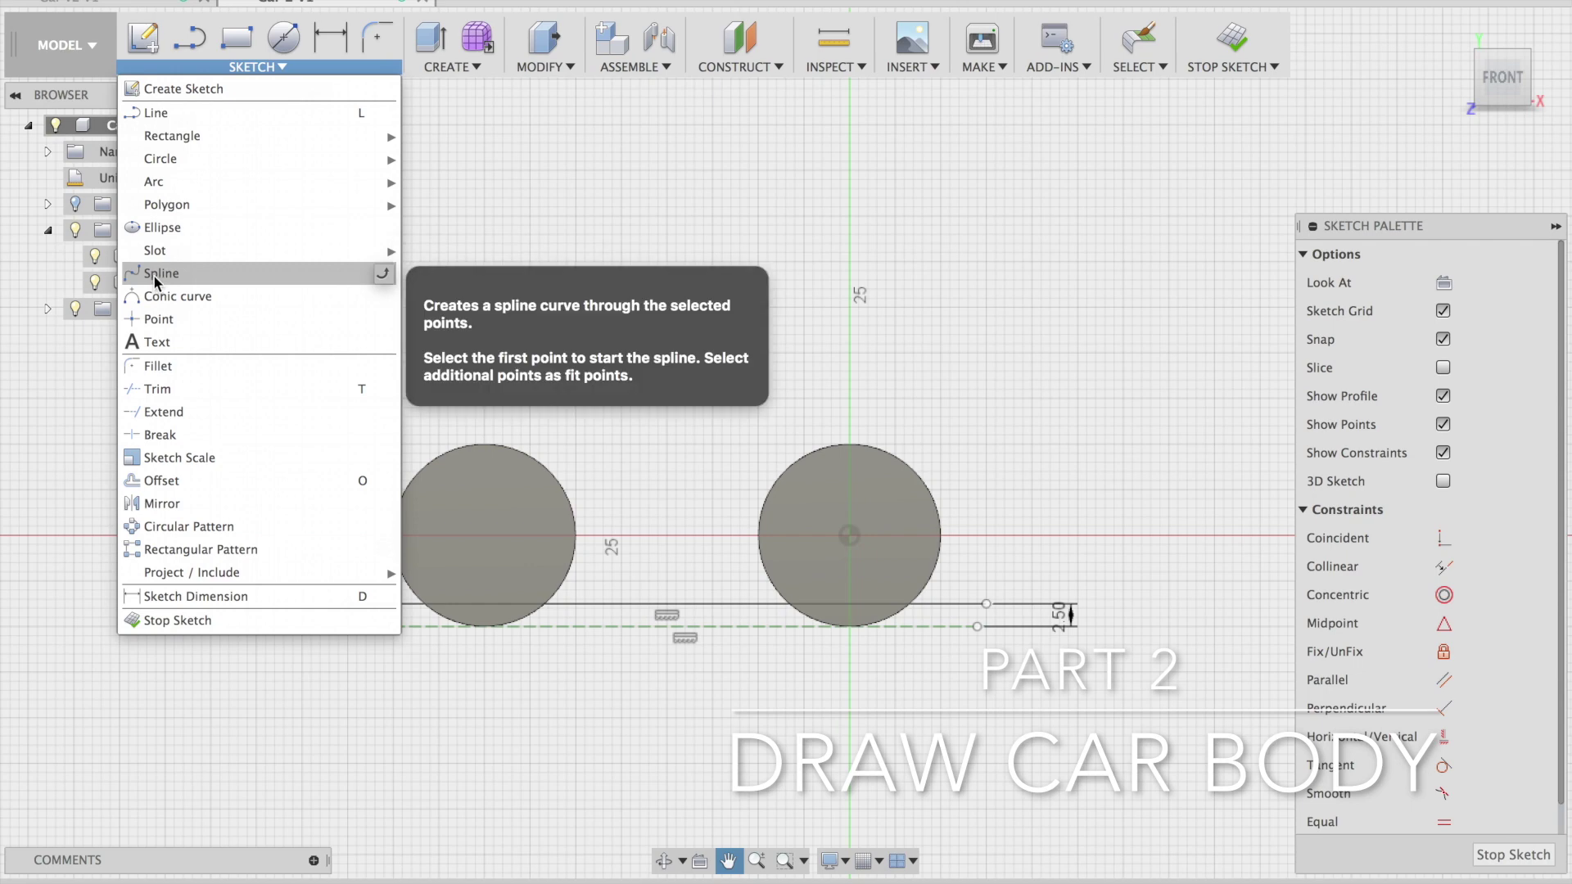
{"action": "left_click", "coordinate": [155, 113]}
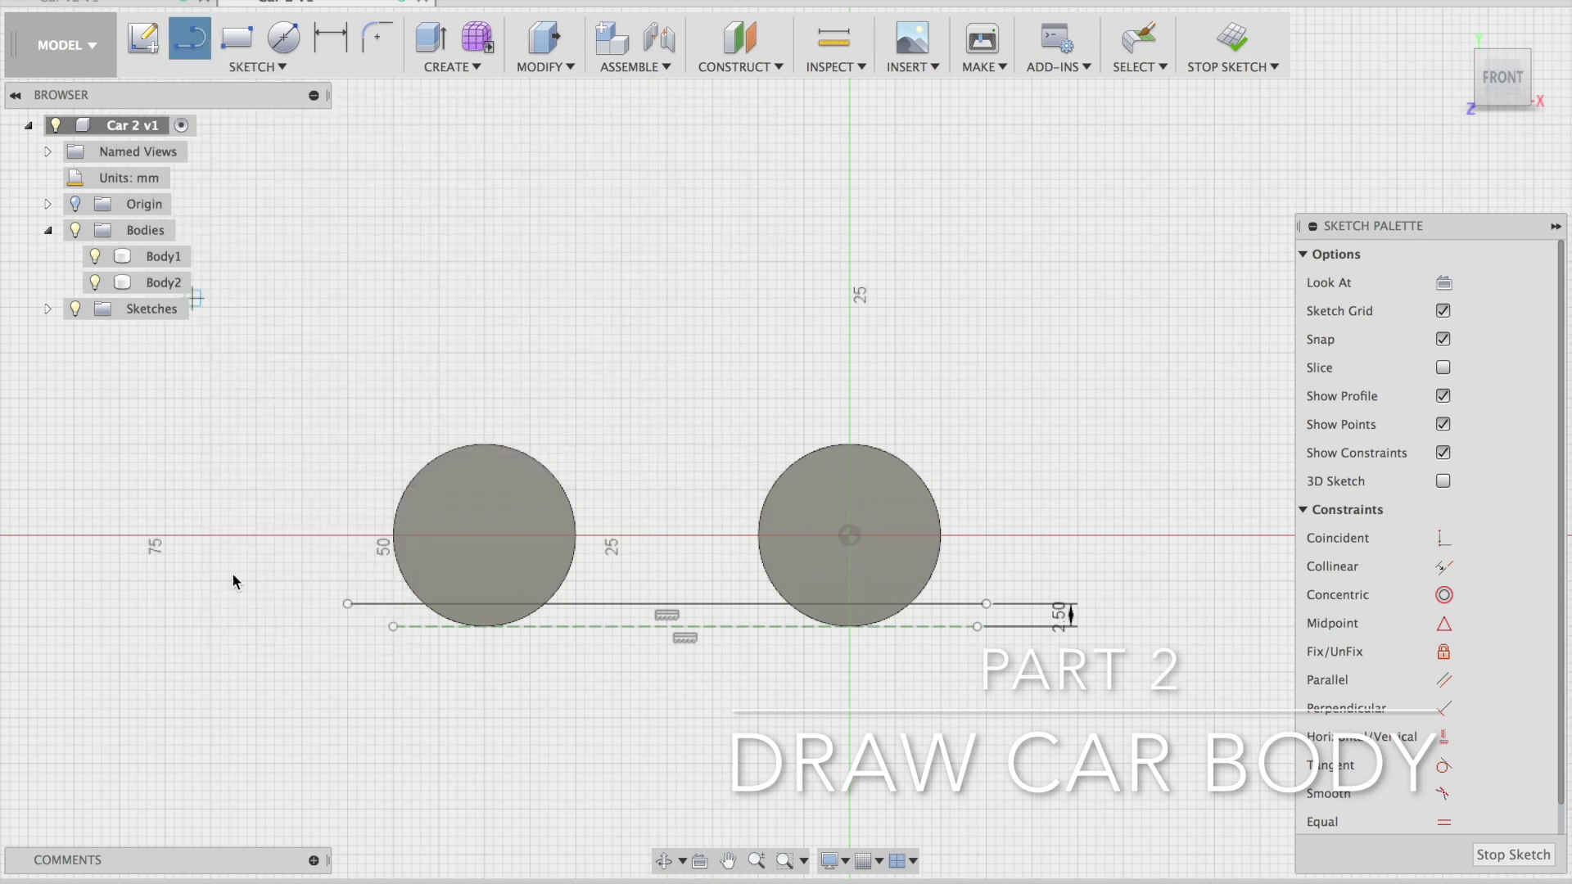
{"action": "left_click", "coordinate": [349, 605]}
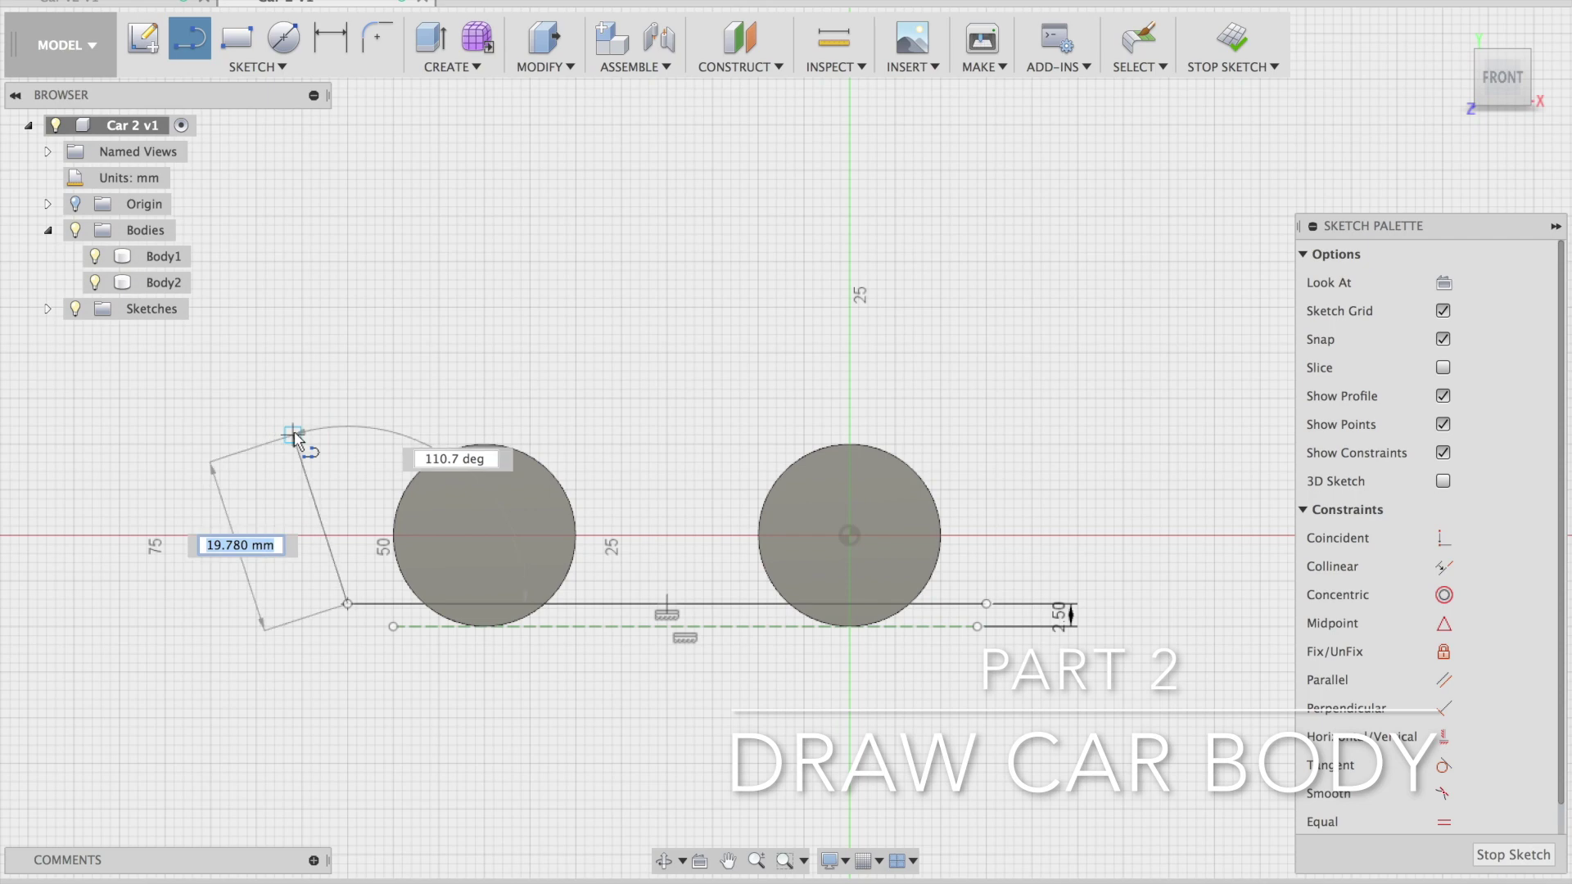
{"action": "left_click", "coordinate": [295, 443]}
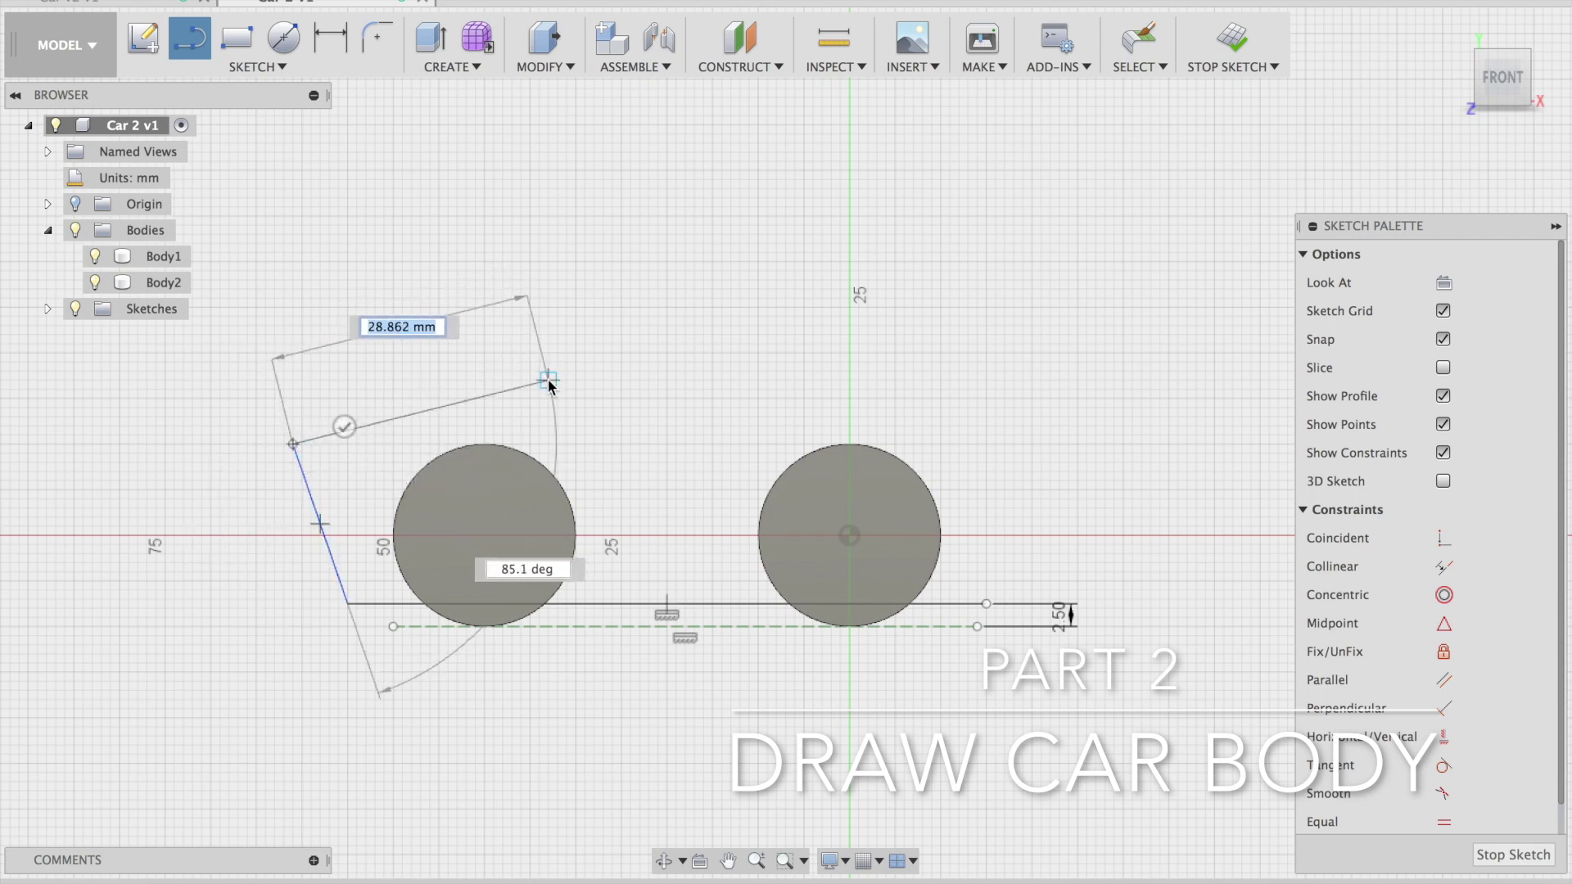
{"action": "left_click", "coordinate": [539, 389]}
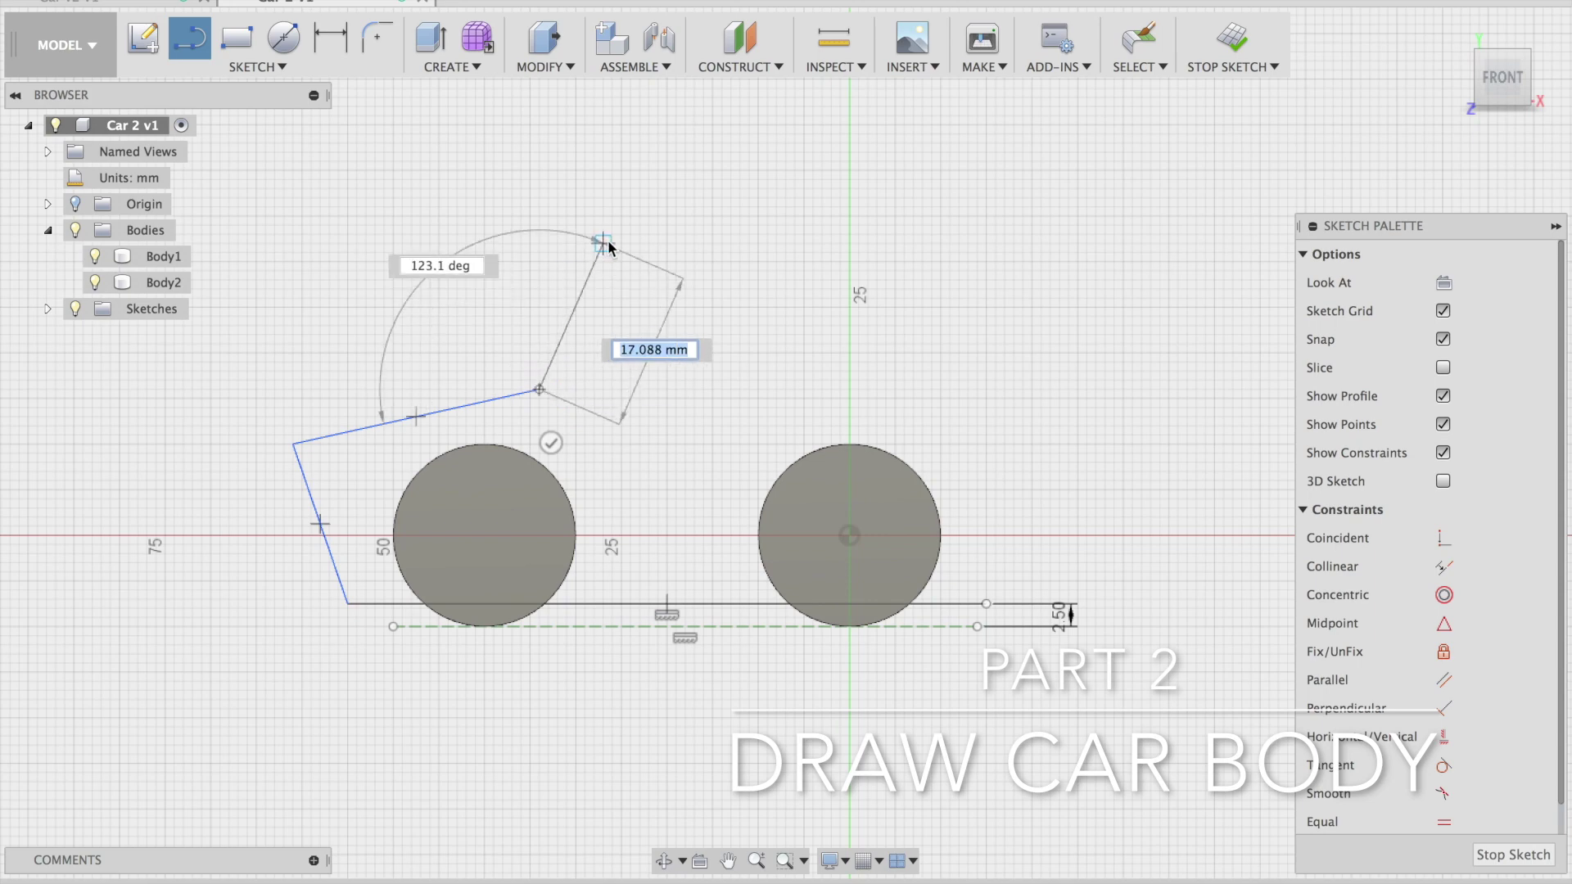
Continue the profile with the cabin outline: a sloped windshield, a horizontal roof about 31 mm long, and a rear window sloping down about 10 mm
{"action": "left_click", "coordinate": [604, 315]}
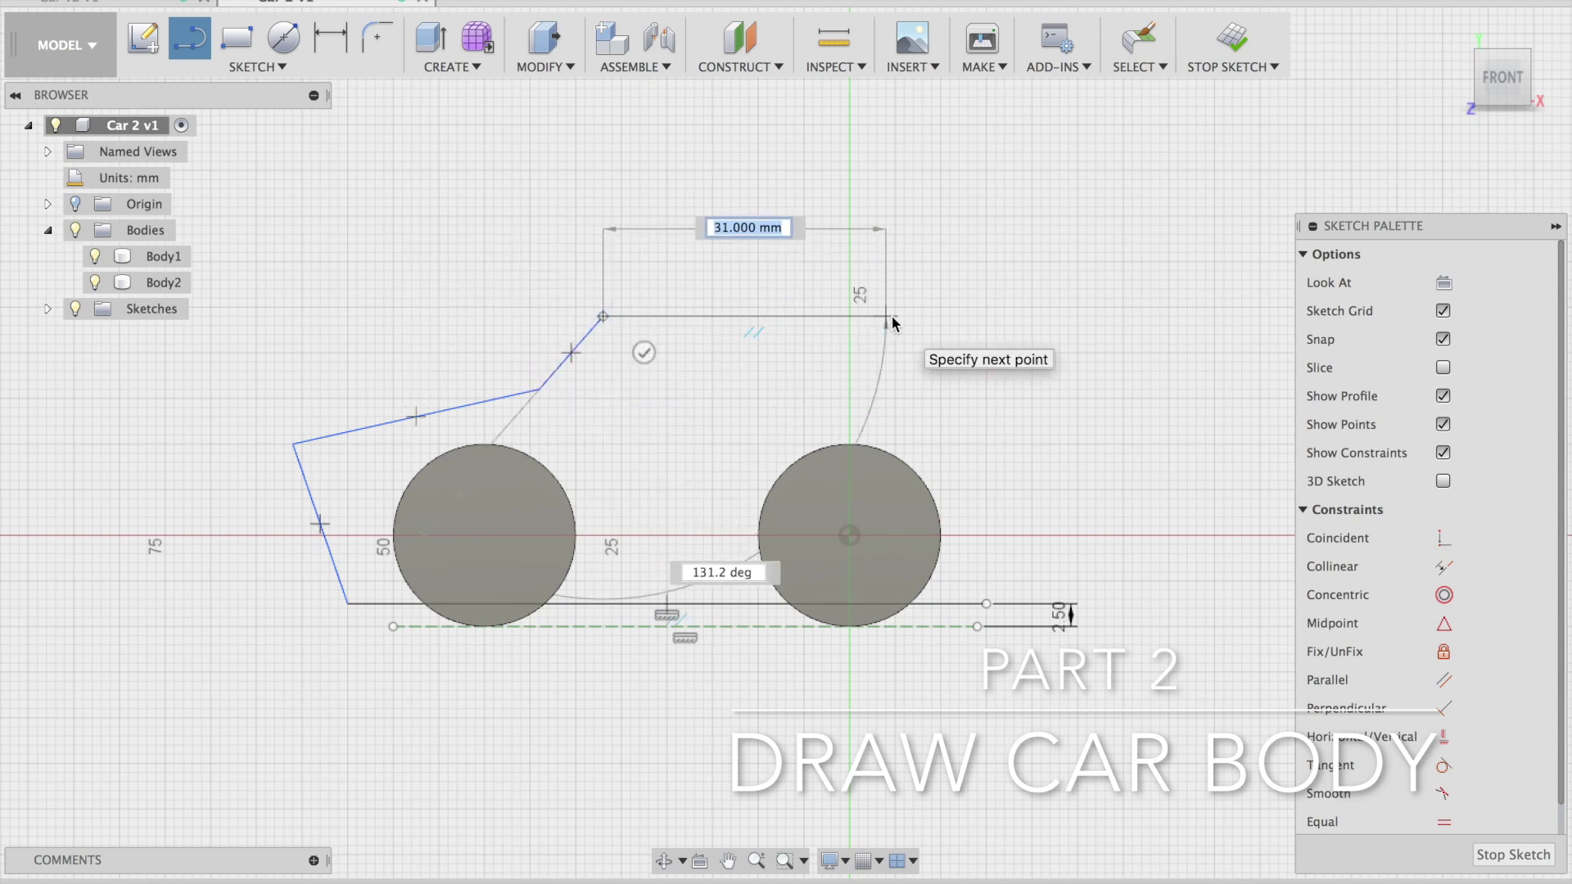
{"action": "left_click", "coordinate": [890, 317]}
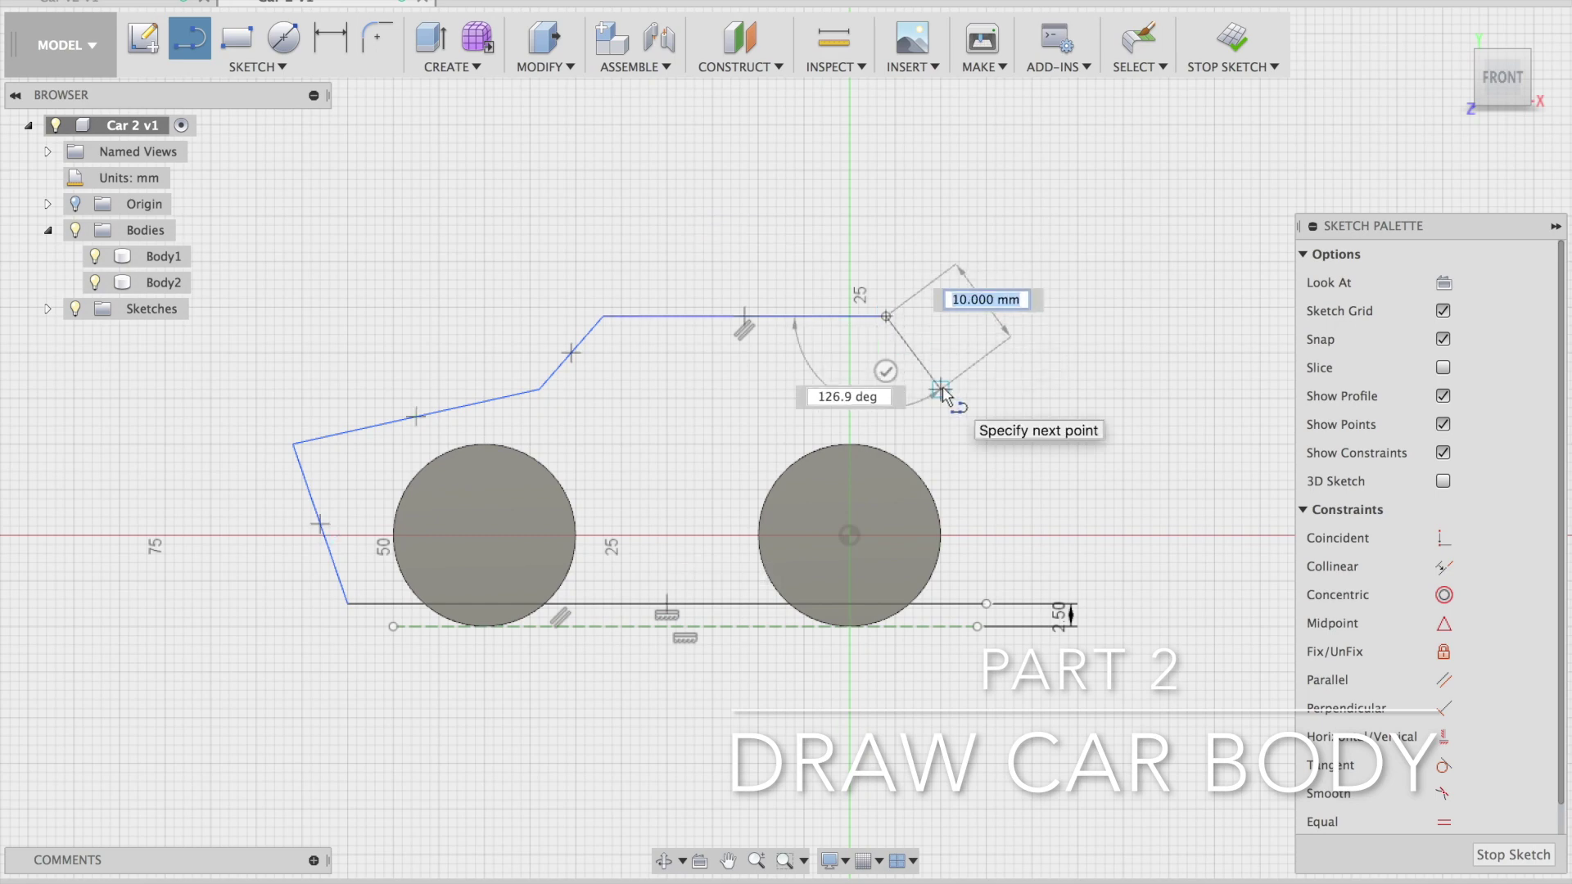
{"action": "left_click", "coordinate": [941, 391]}
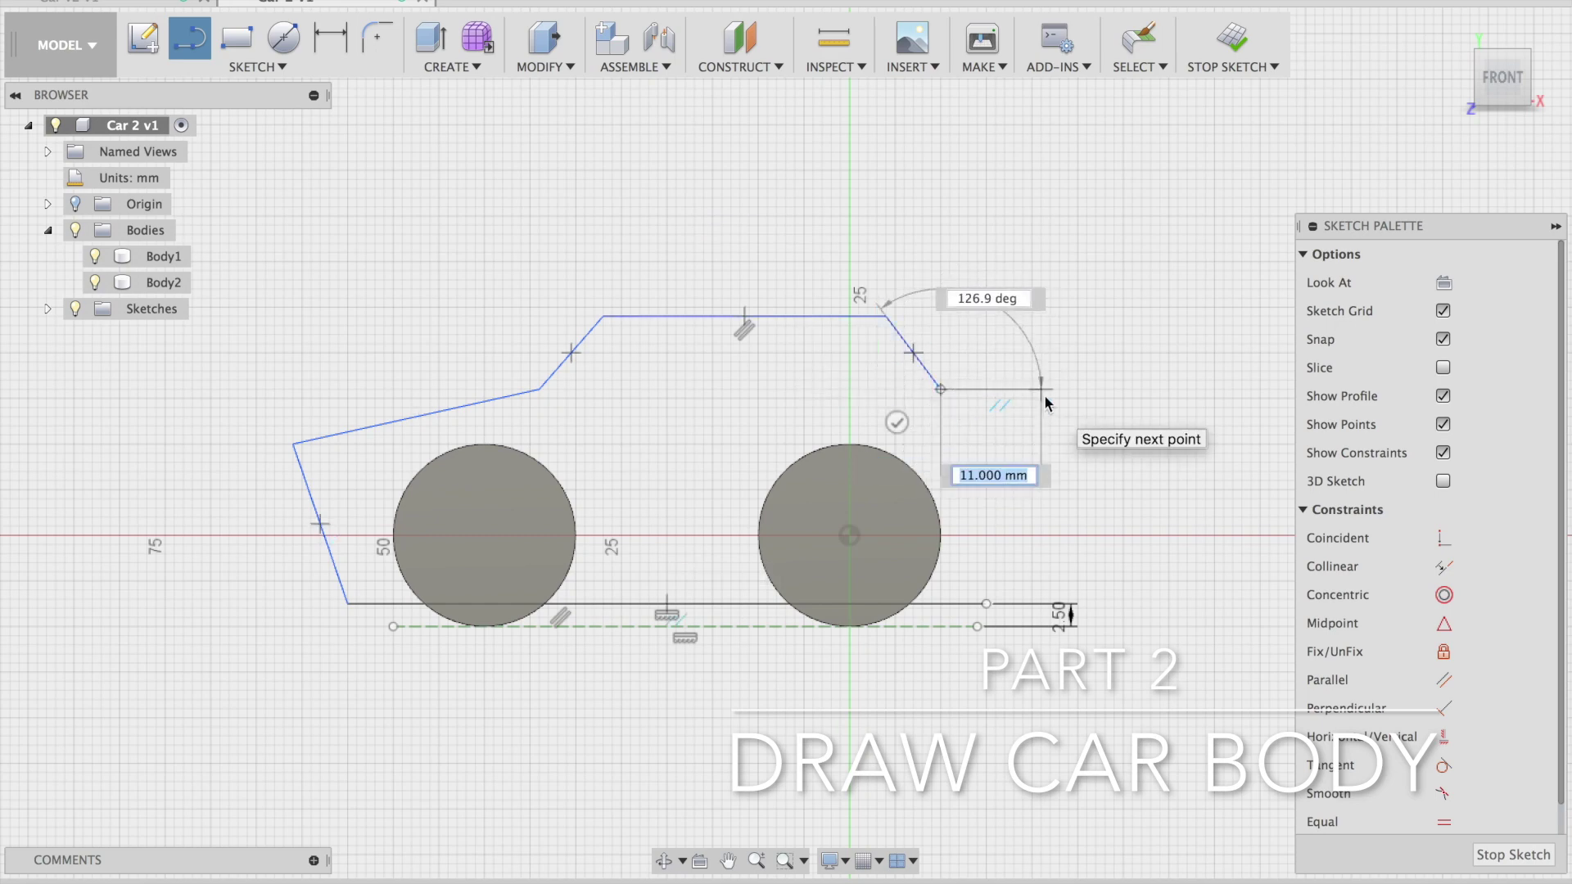
Draw a horizontal trunk line about 11 mm long, then a vertical and a sloped line closing the profile at the underside, and finish the sketch
{"action": "left_click", "coordinate": [1043, 395]}
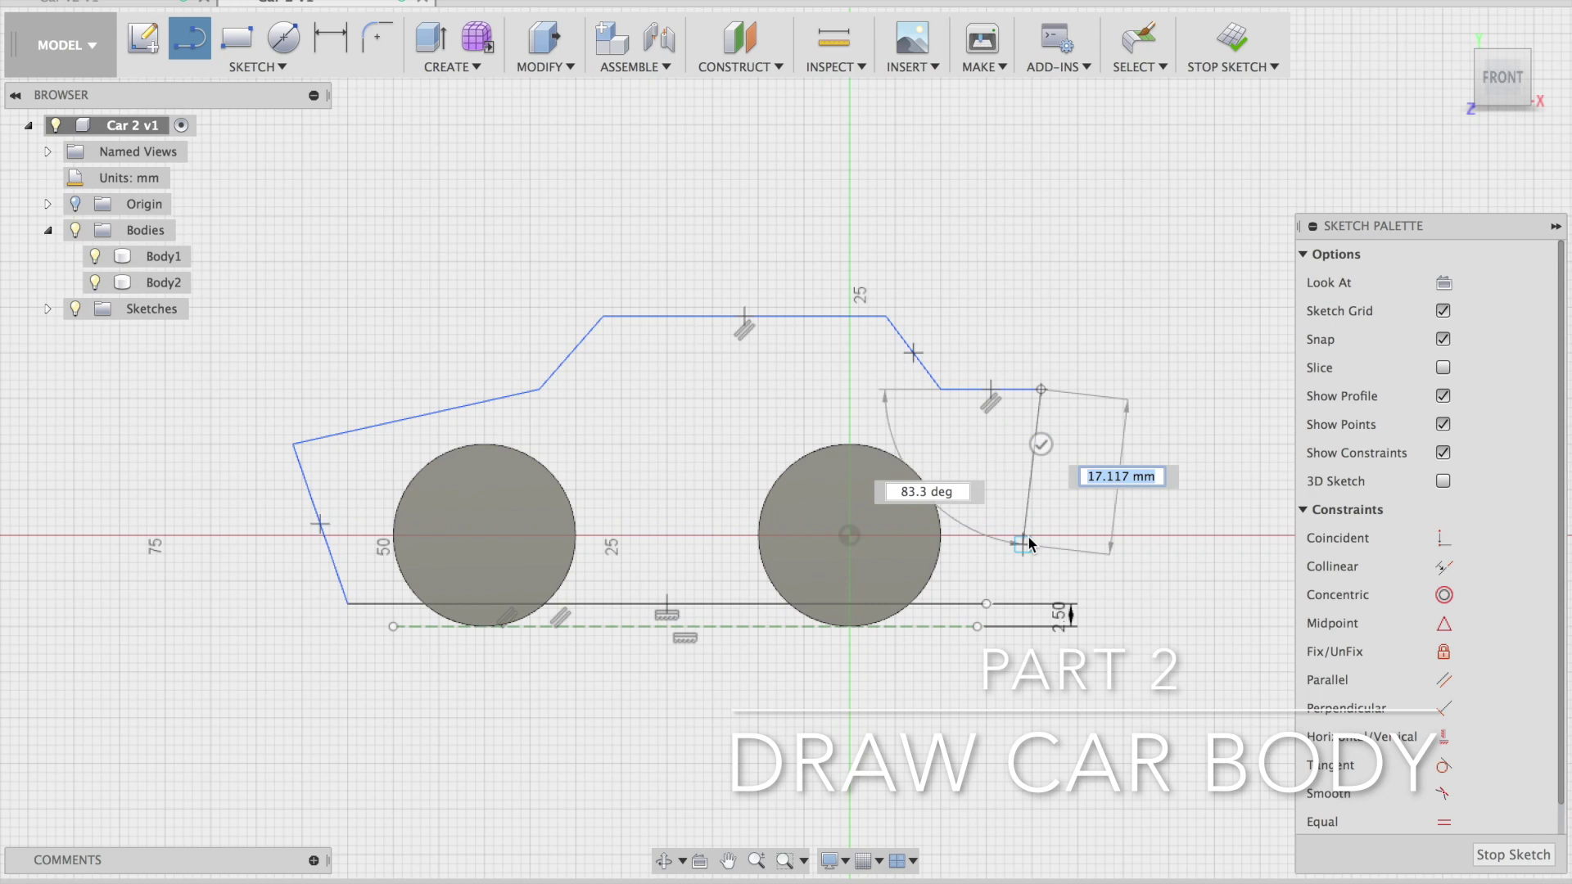
{"action": "left_click", "coordinate": [1041, 524]}
{"action": "left_click", "coordinate": [989, 602]}
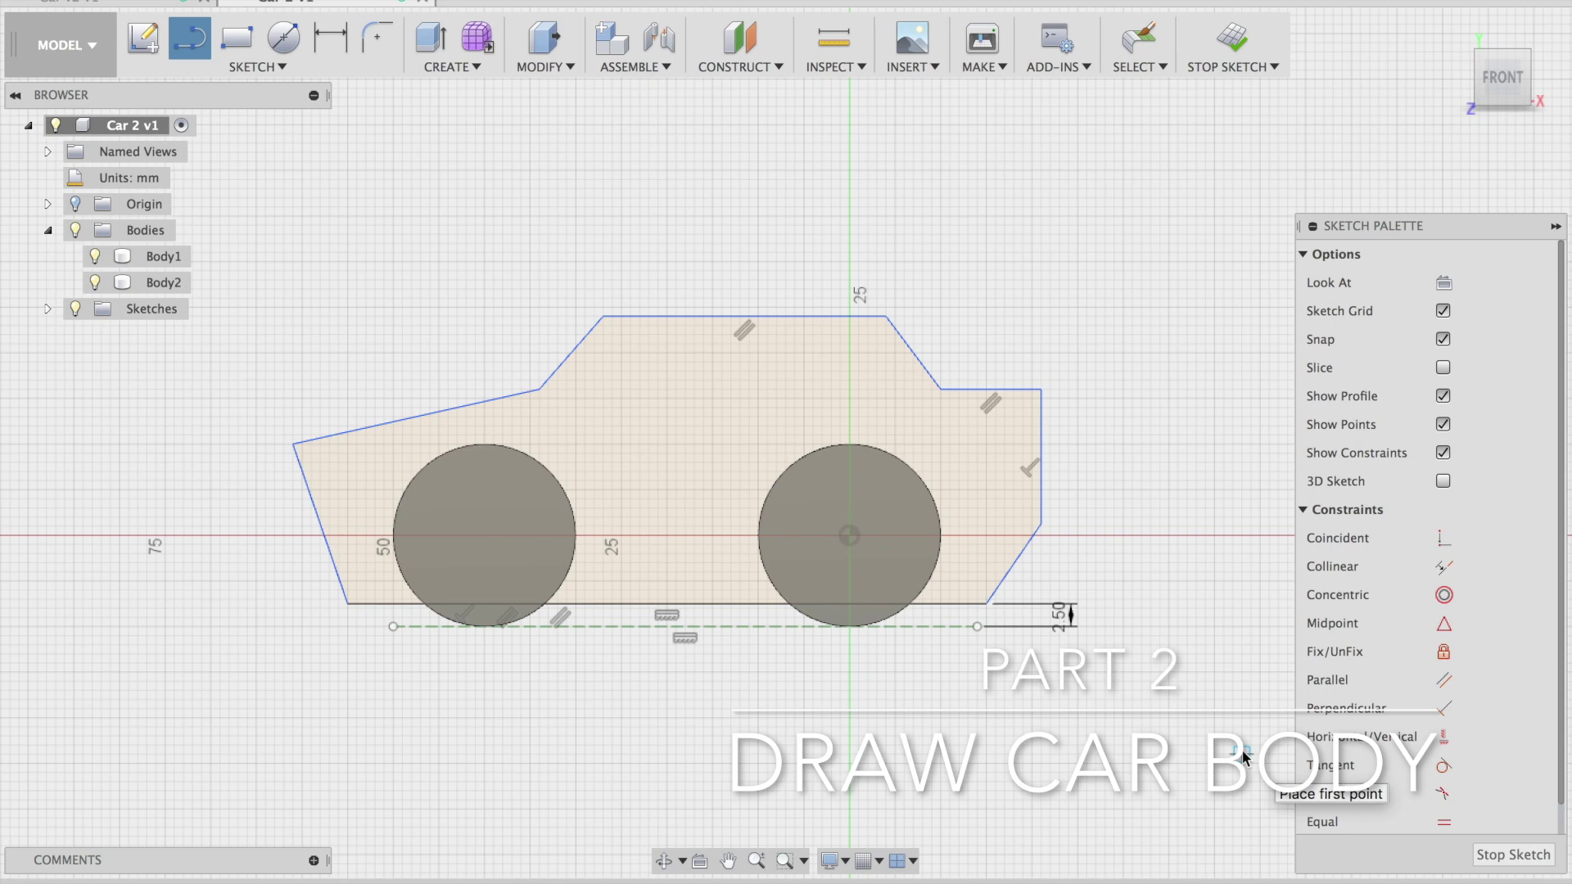
{"action": "left_click", "coordinate": [1232, 39]}
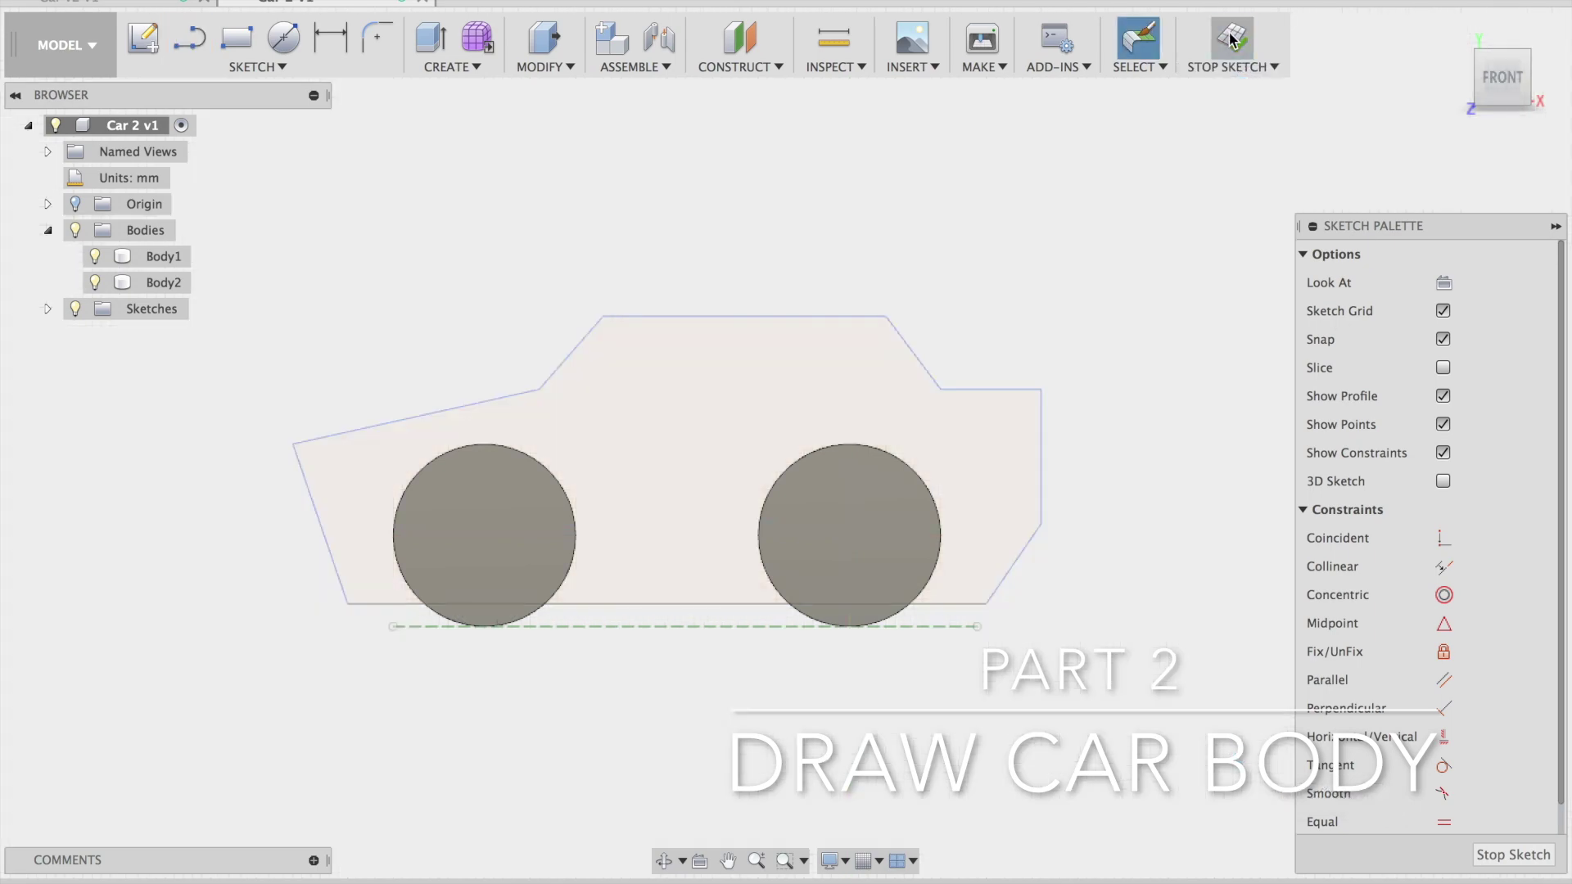
Extrude the closed car profile 30 mm to one side over the wheels as a new body
{"action": "left_click", "coordinate": [1457, 31]}
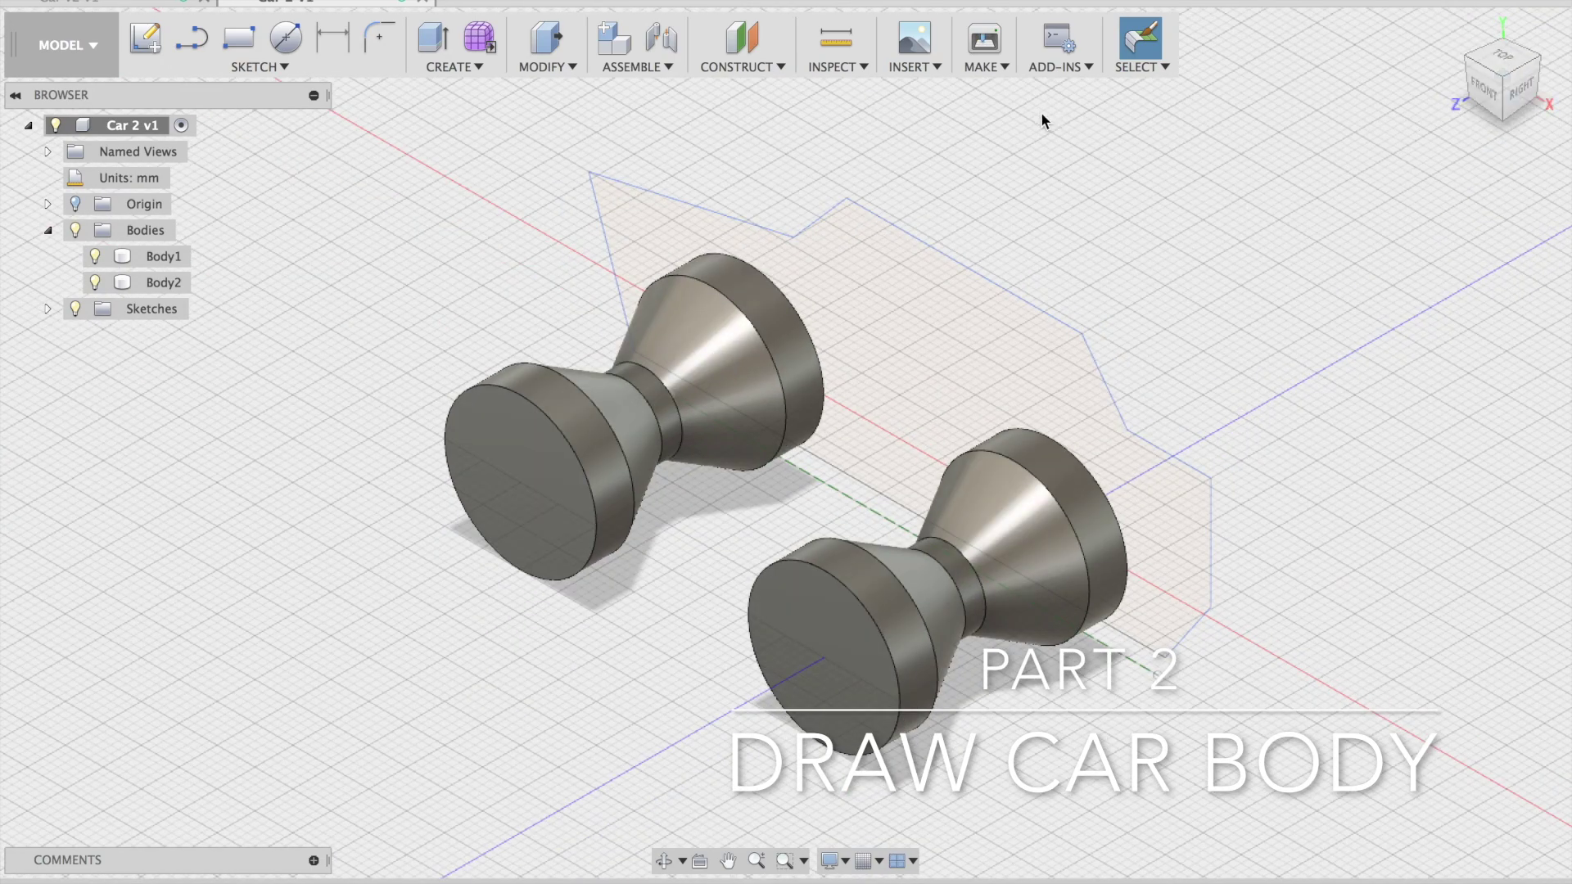
{"action": "left_click", "coordinate": [546, 39]}
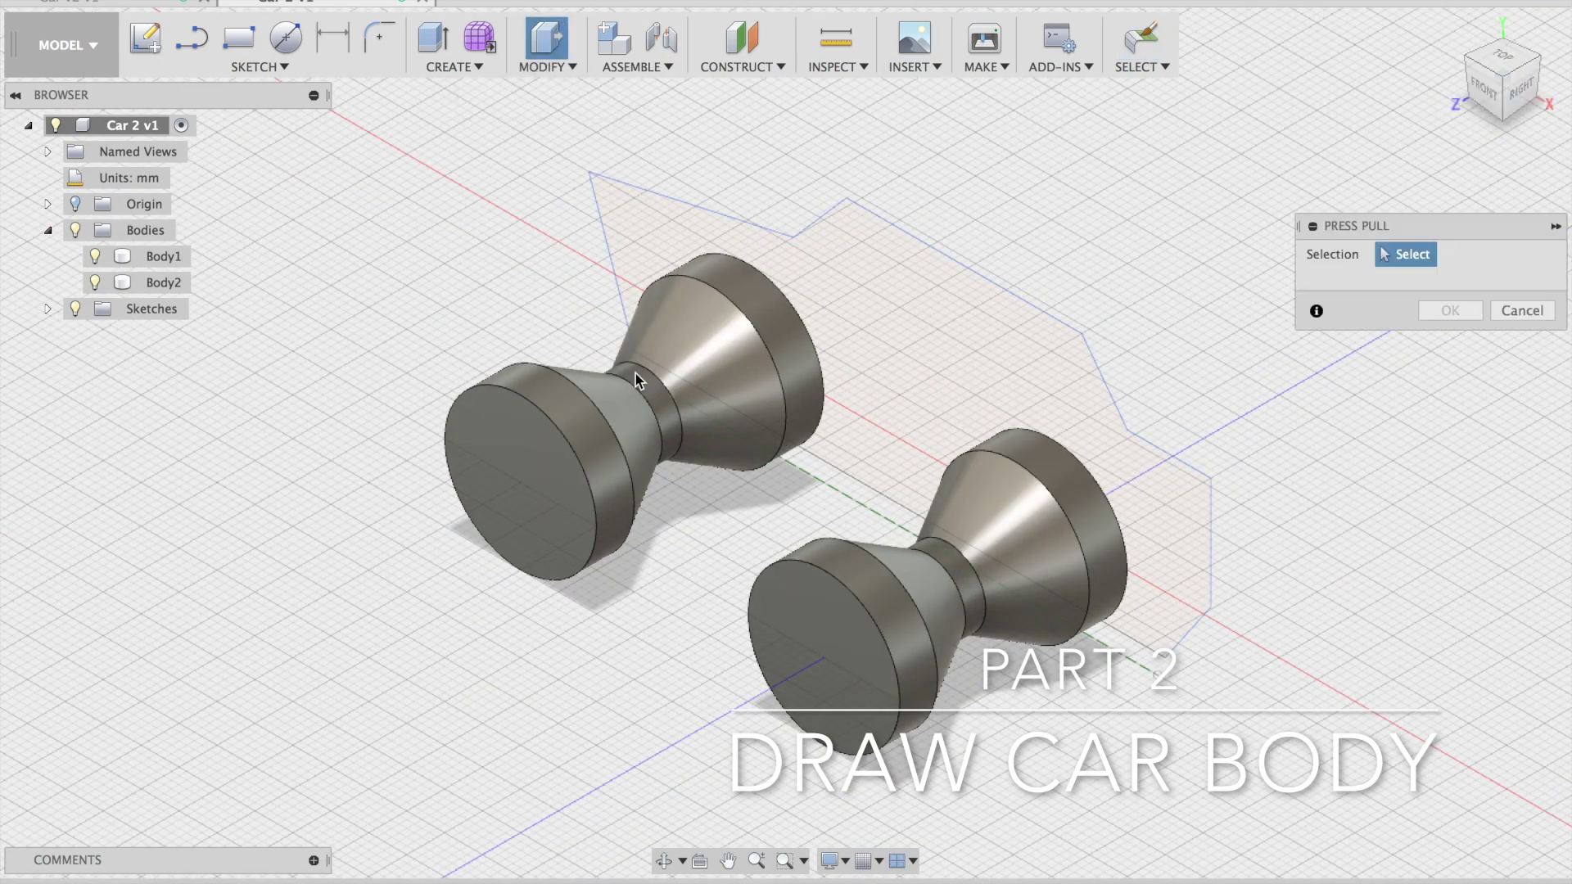
{"action": "left_click", "coordinate": [911, 308]}
{"action": "left_click_drag", "start_coordinate": [820, 397], "coordinate": [657, 508]}
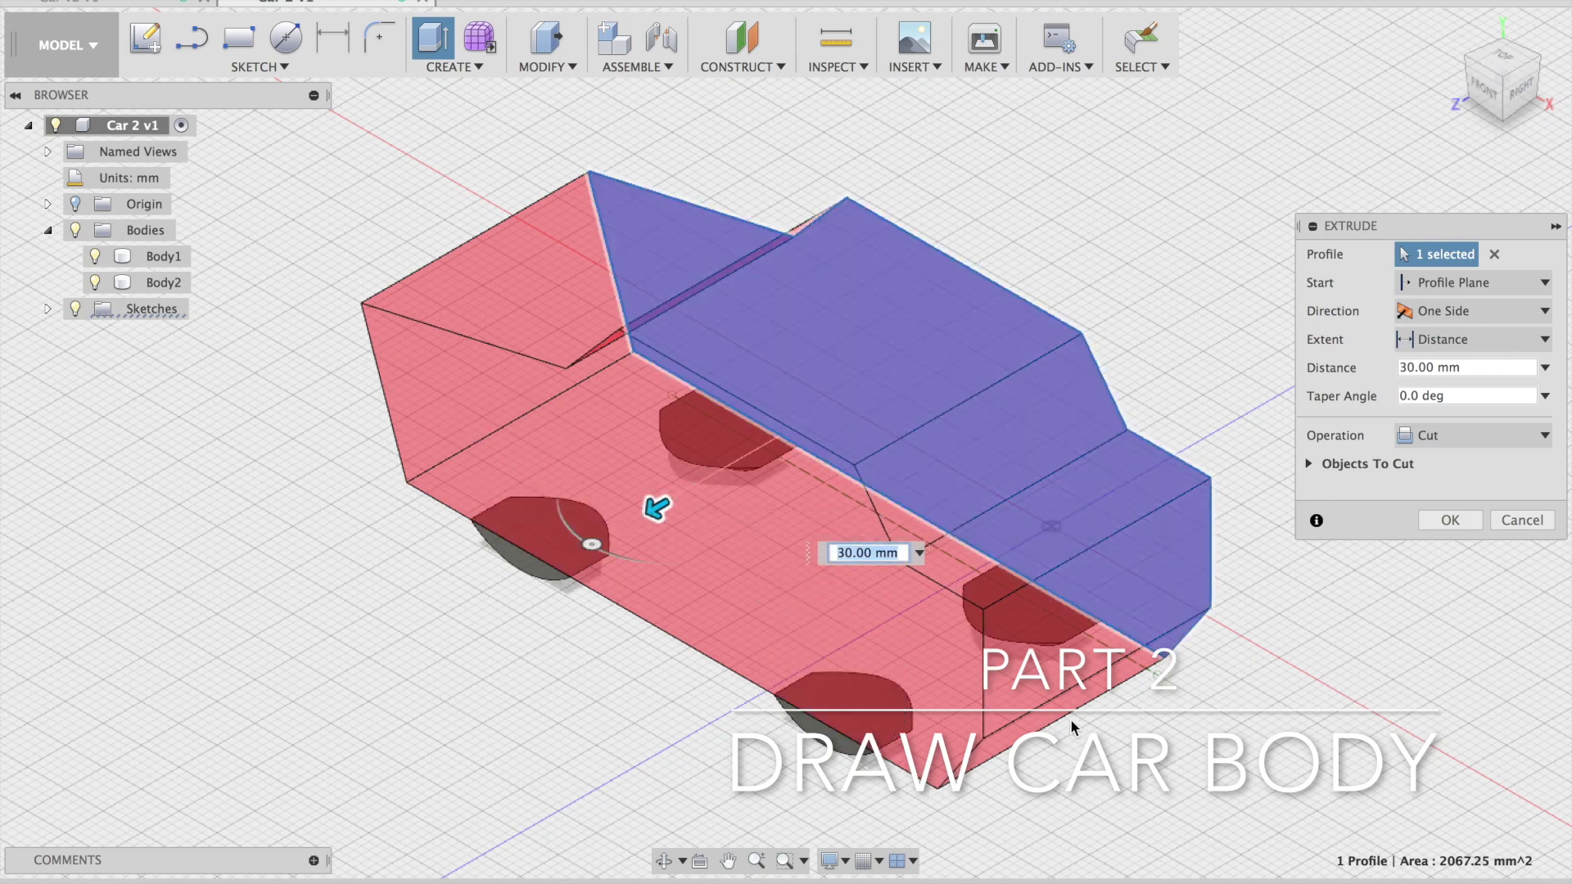
{"action": "left_click", "coordinate": [1544, 439]}
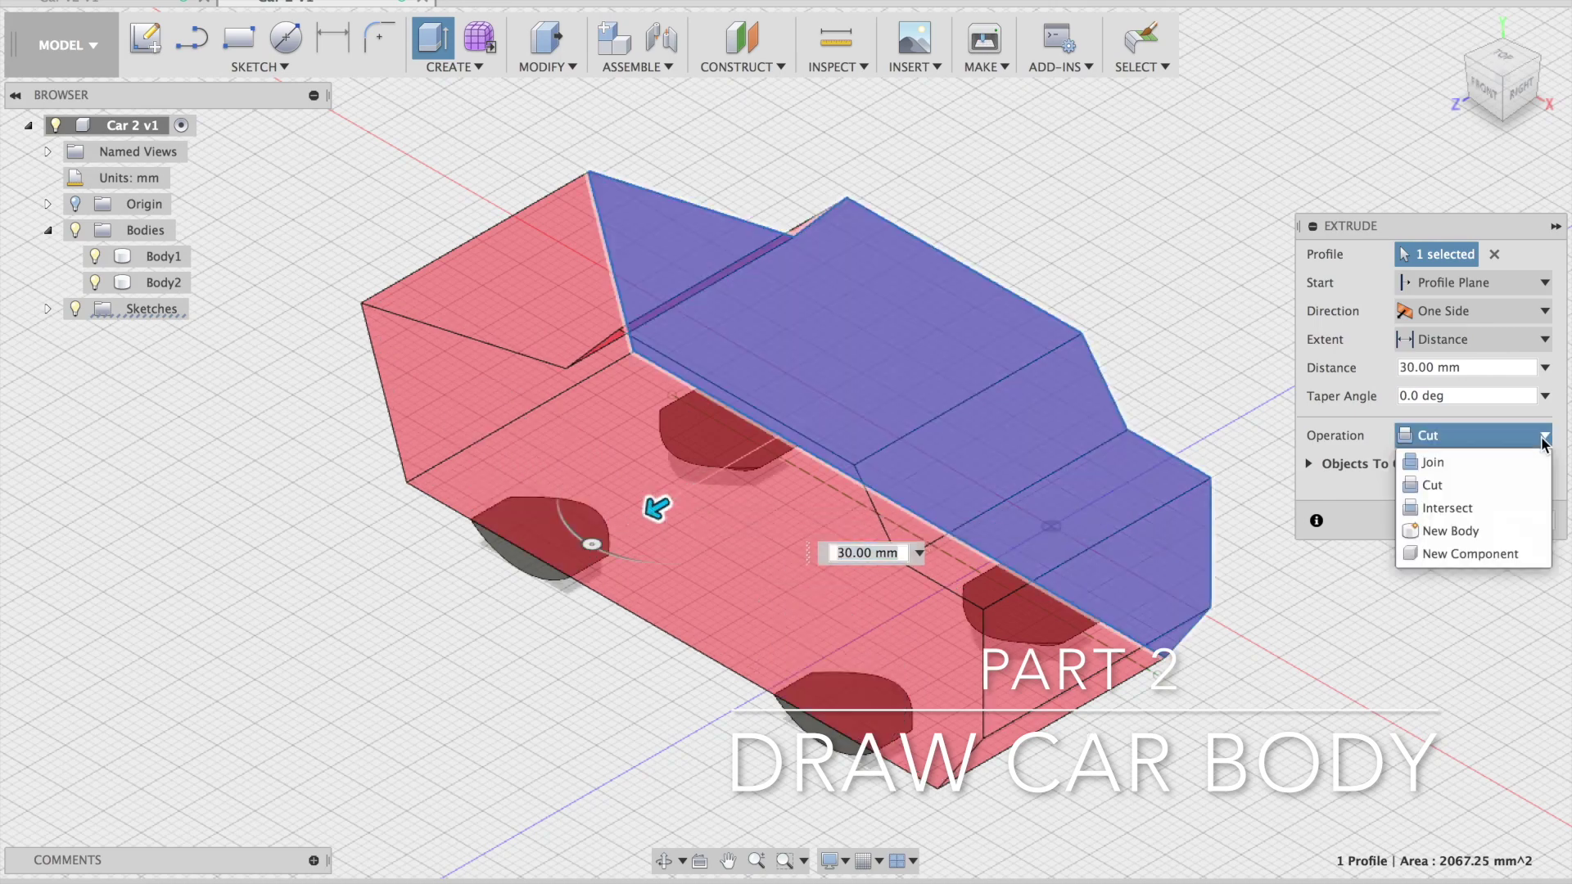
{"action": "left_click", "coordinate": [1439, 532]}
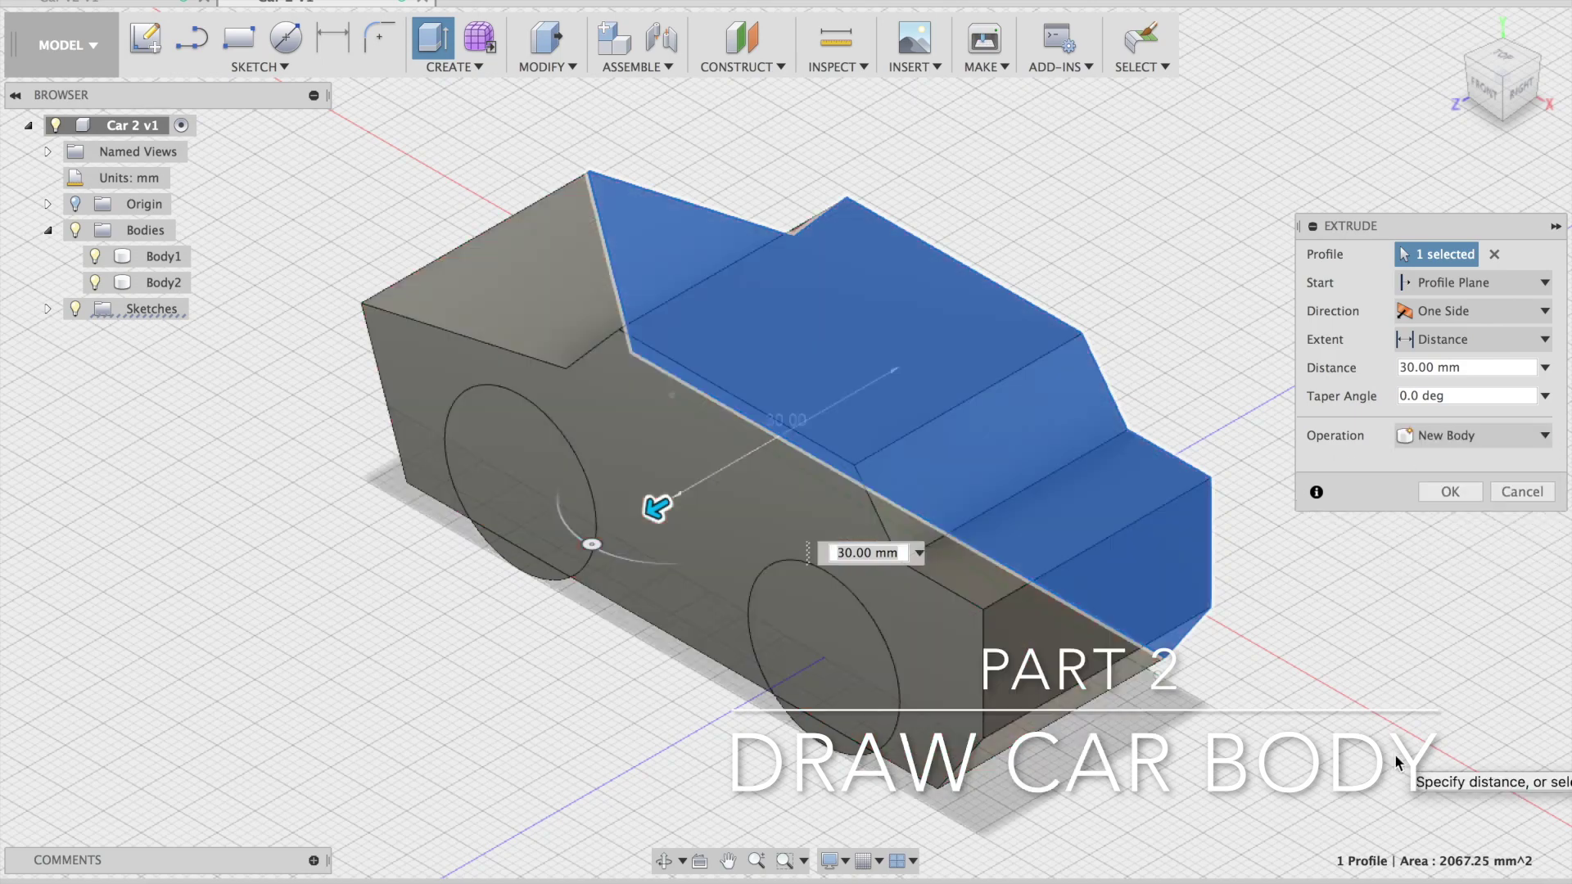
{"action": "left_click", "coordinate": [1451, 490]}
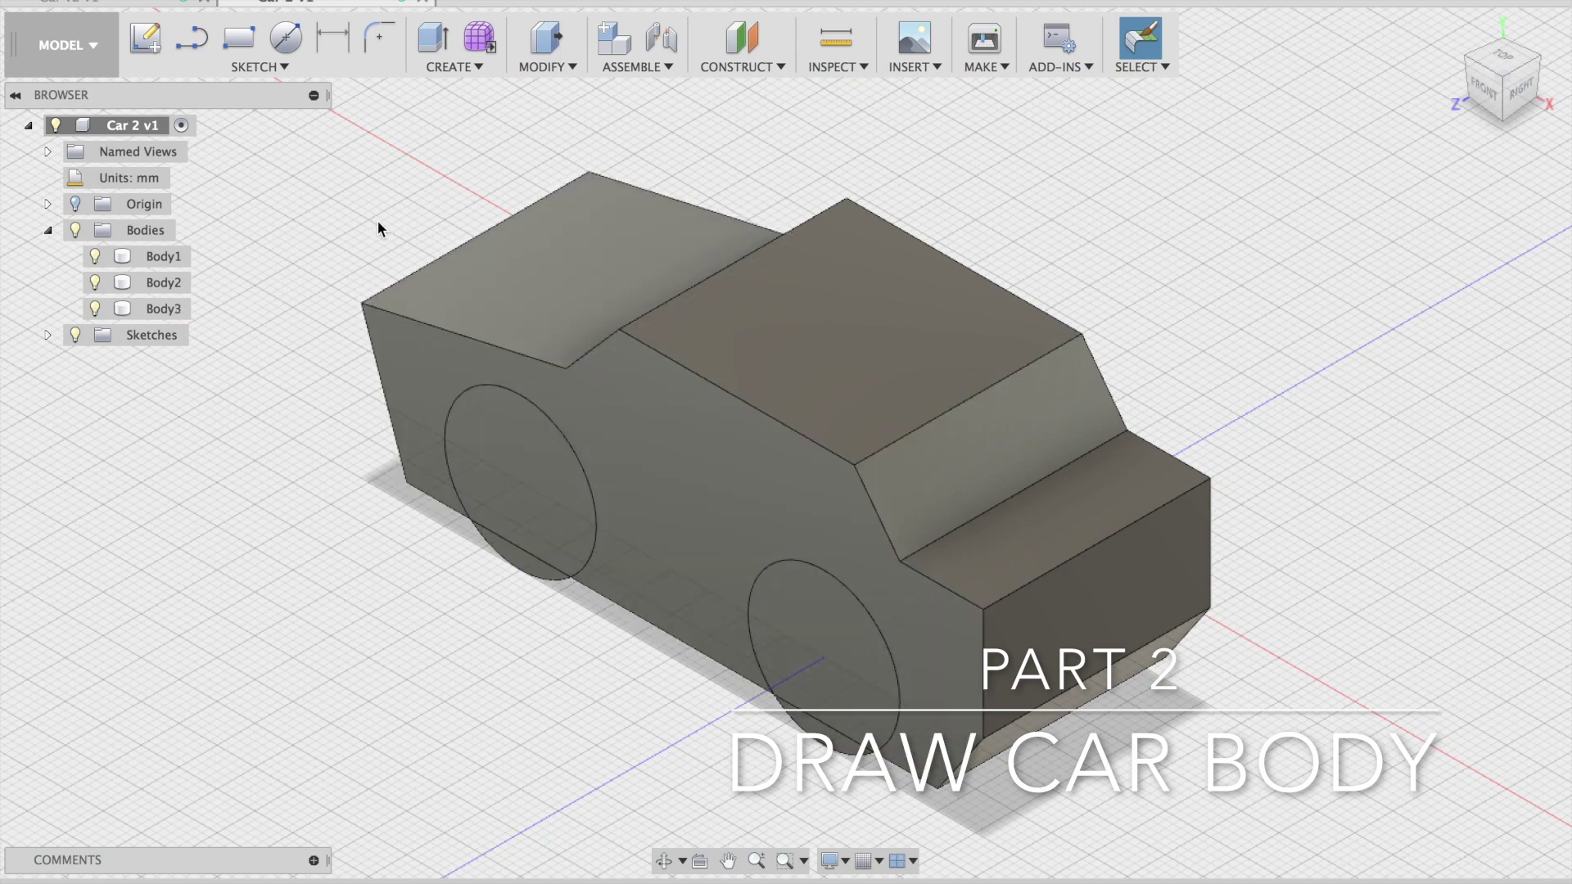
Fillet the upper front edge of the car's hood with a 16 mm radius
{"action": "left_click", "coordinate": [578, 69]}
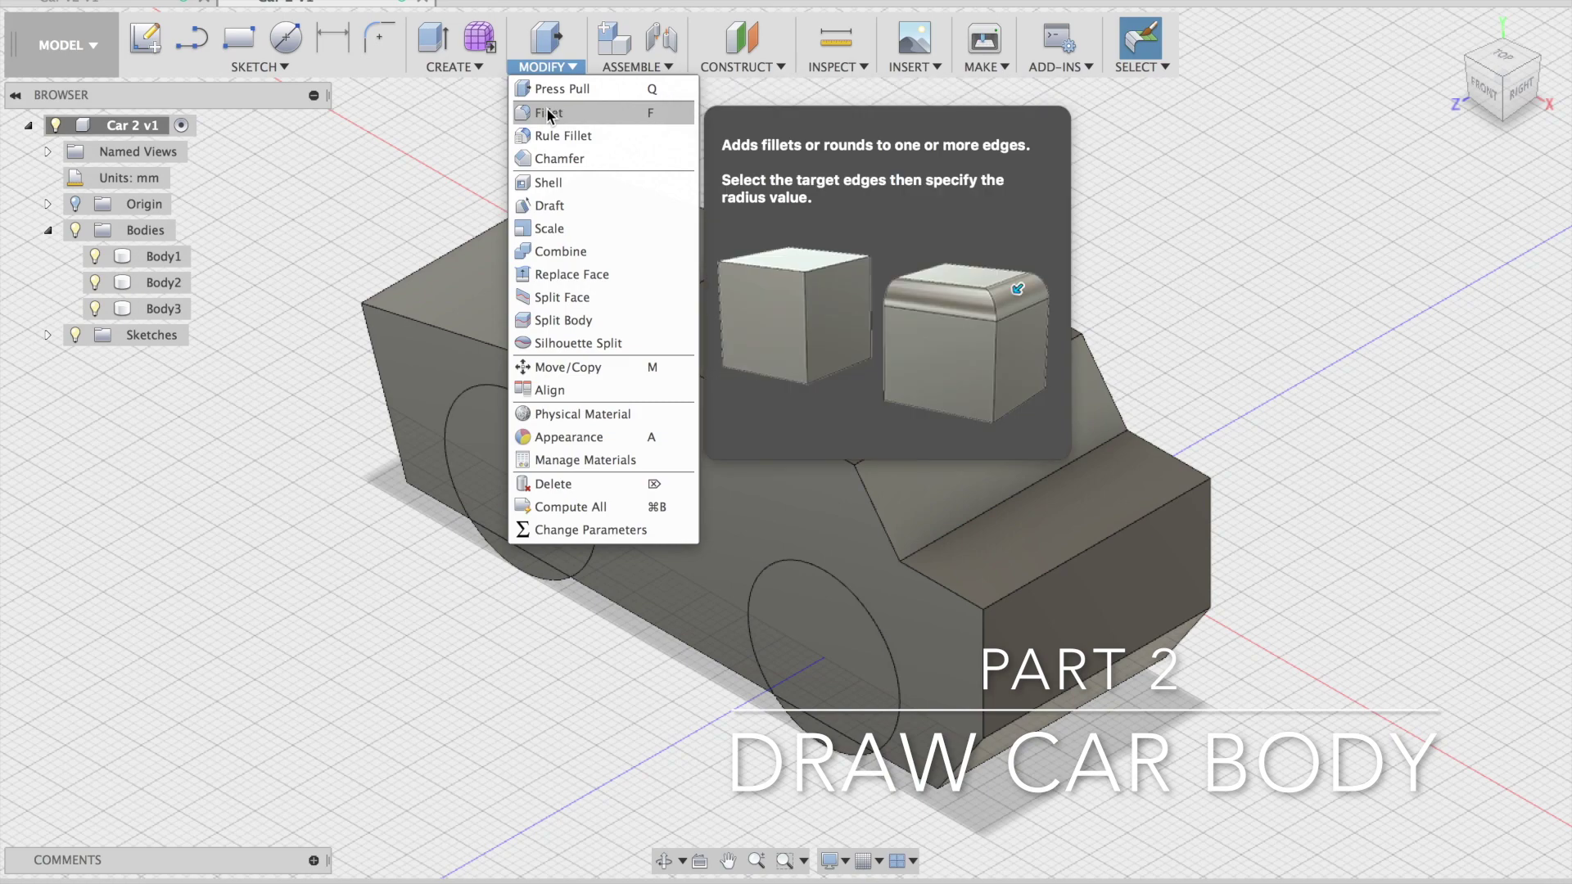
{"action": "left_click", "coordinate": [548, 110]}
{"action": "left_click", "coordinate": [477, 248]}
{"action": "left_click_drag", "start_coordinate": [456, 218], "coordinate": [513, 292]}
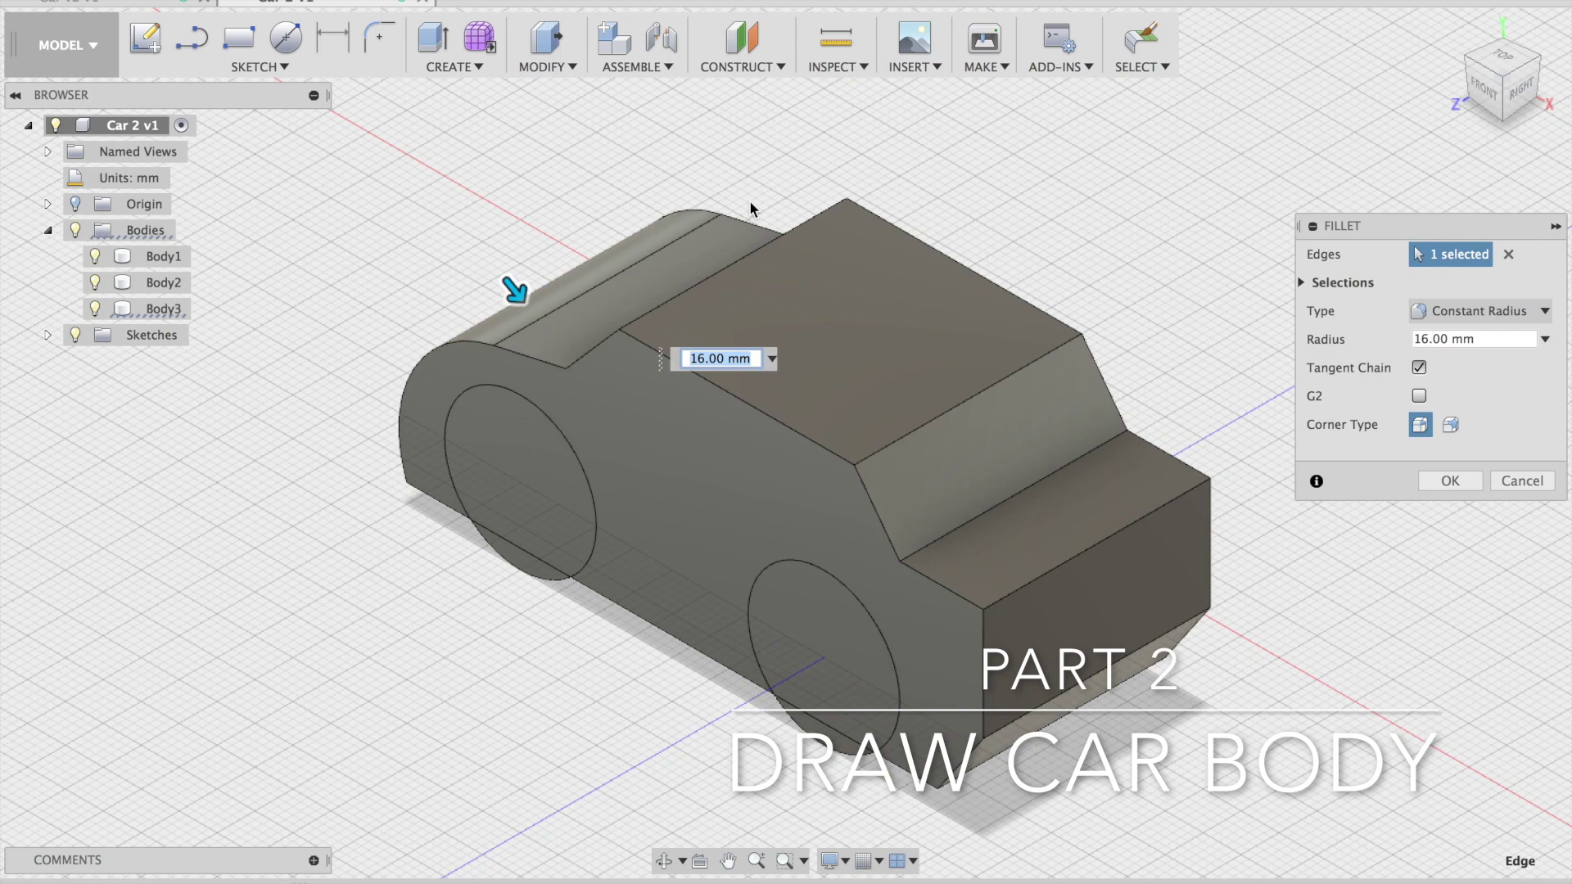
{"action": "key", "text": "Return"}
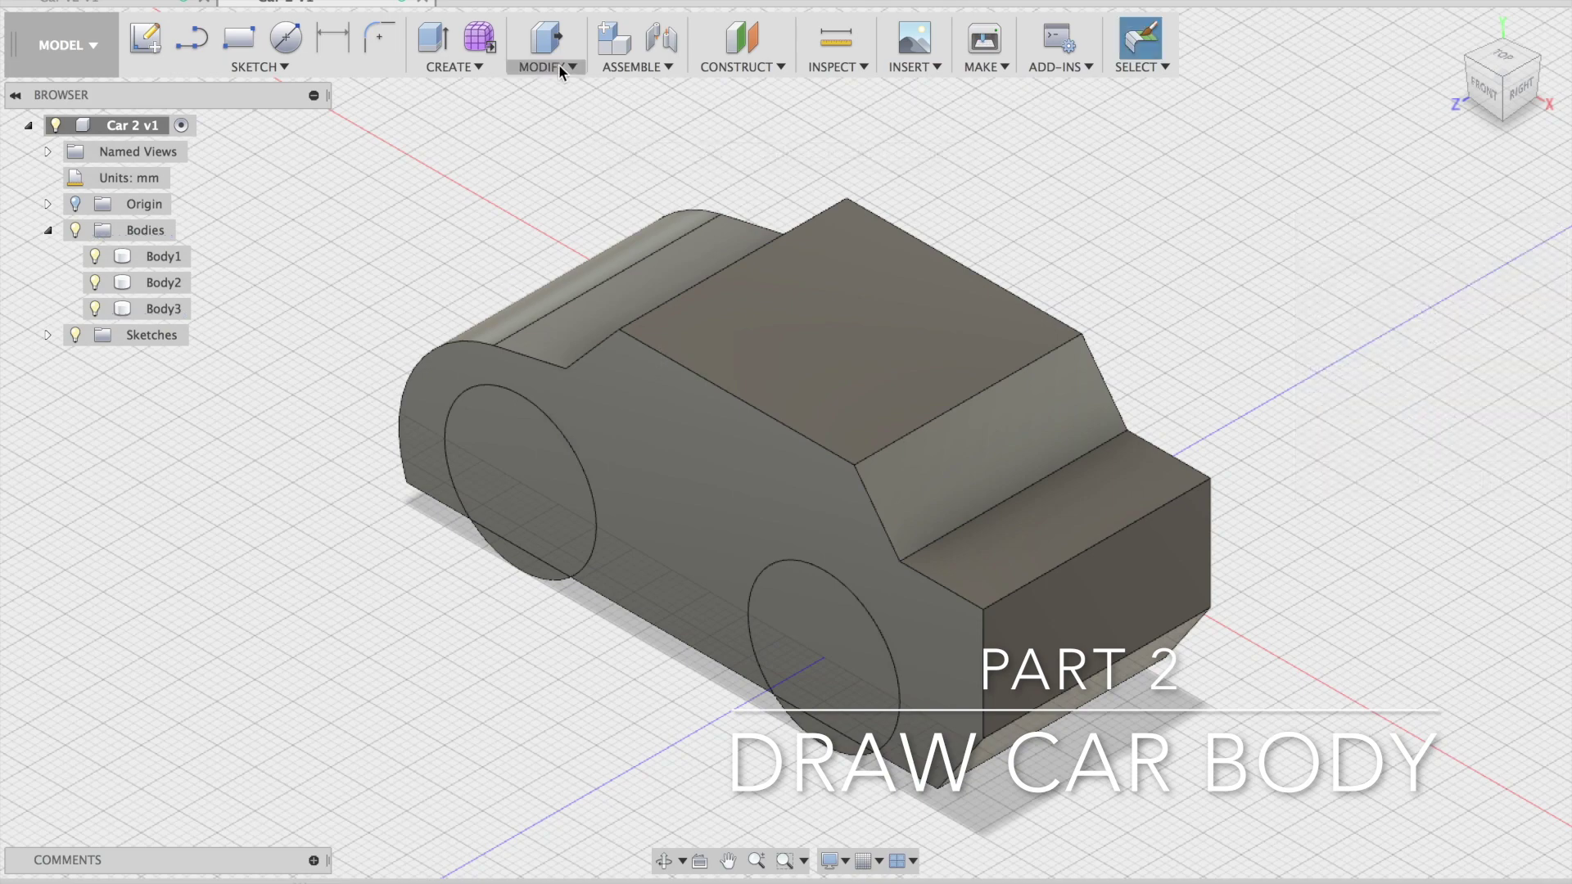
Fillet the front and rear edges of the roof with a 3 mm radius
{"action": "key", "text": "f"}
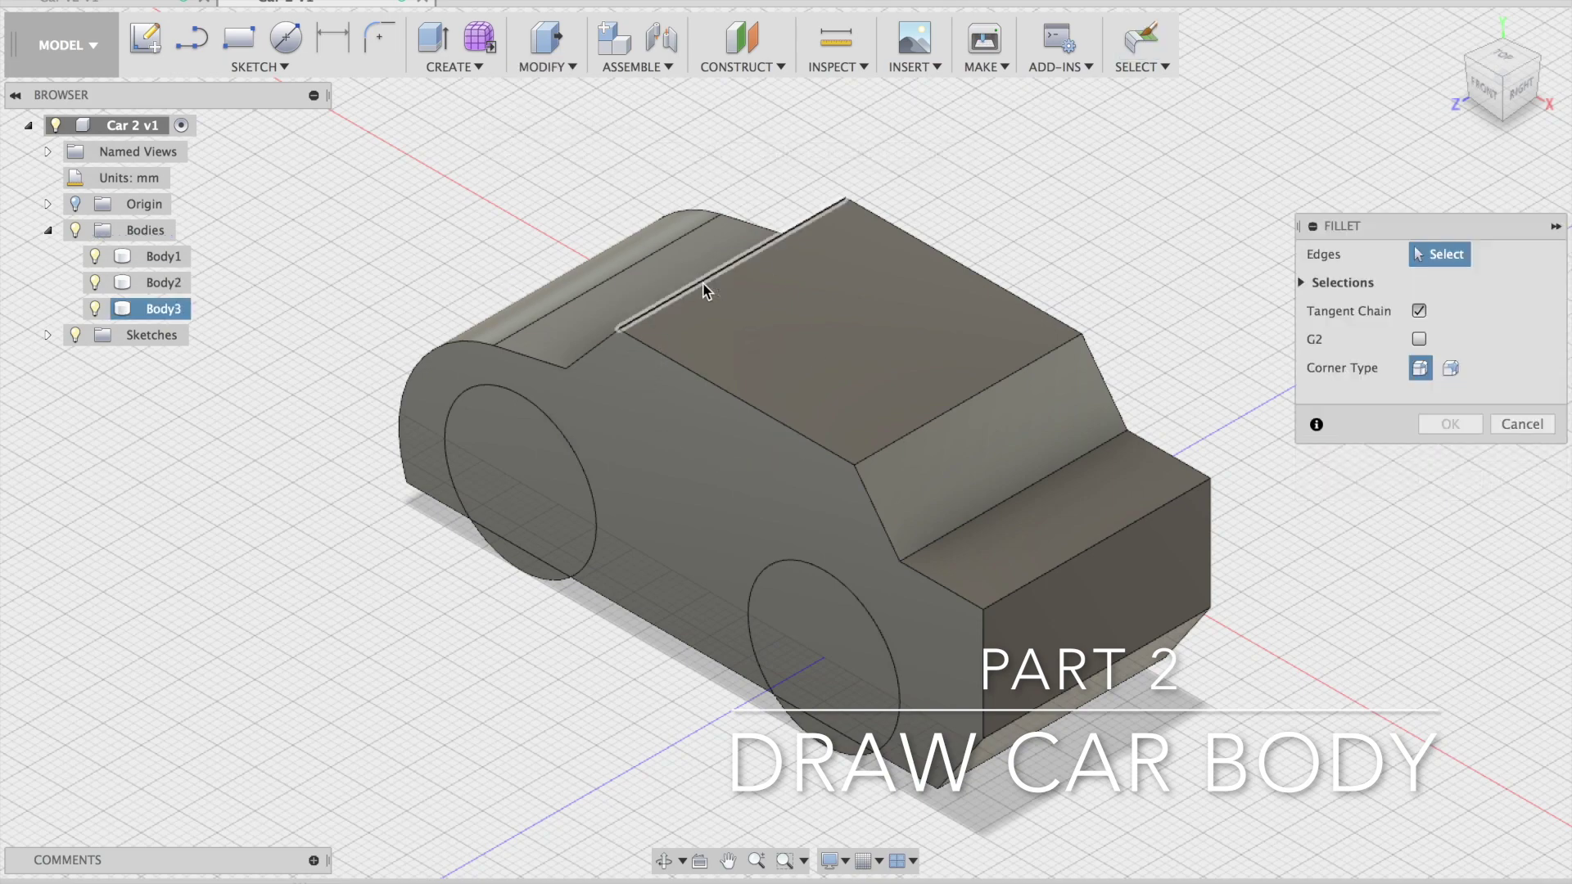
{"action": "left_click", "coordinate": [701, 283]}
{"action": "left_click", "coordinate": [926, 417]}
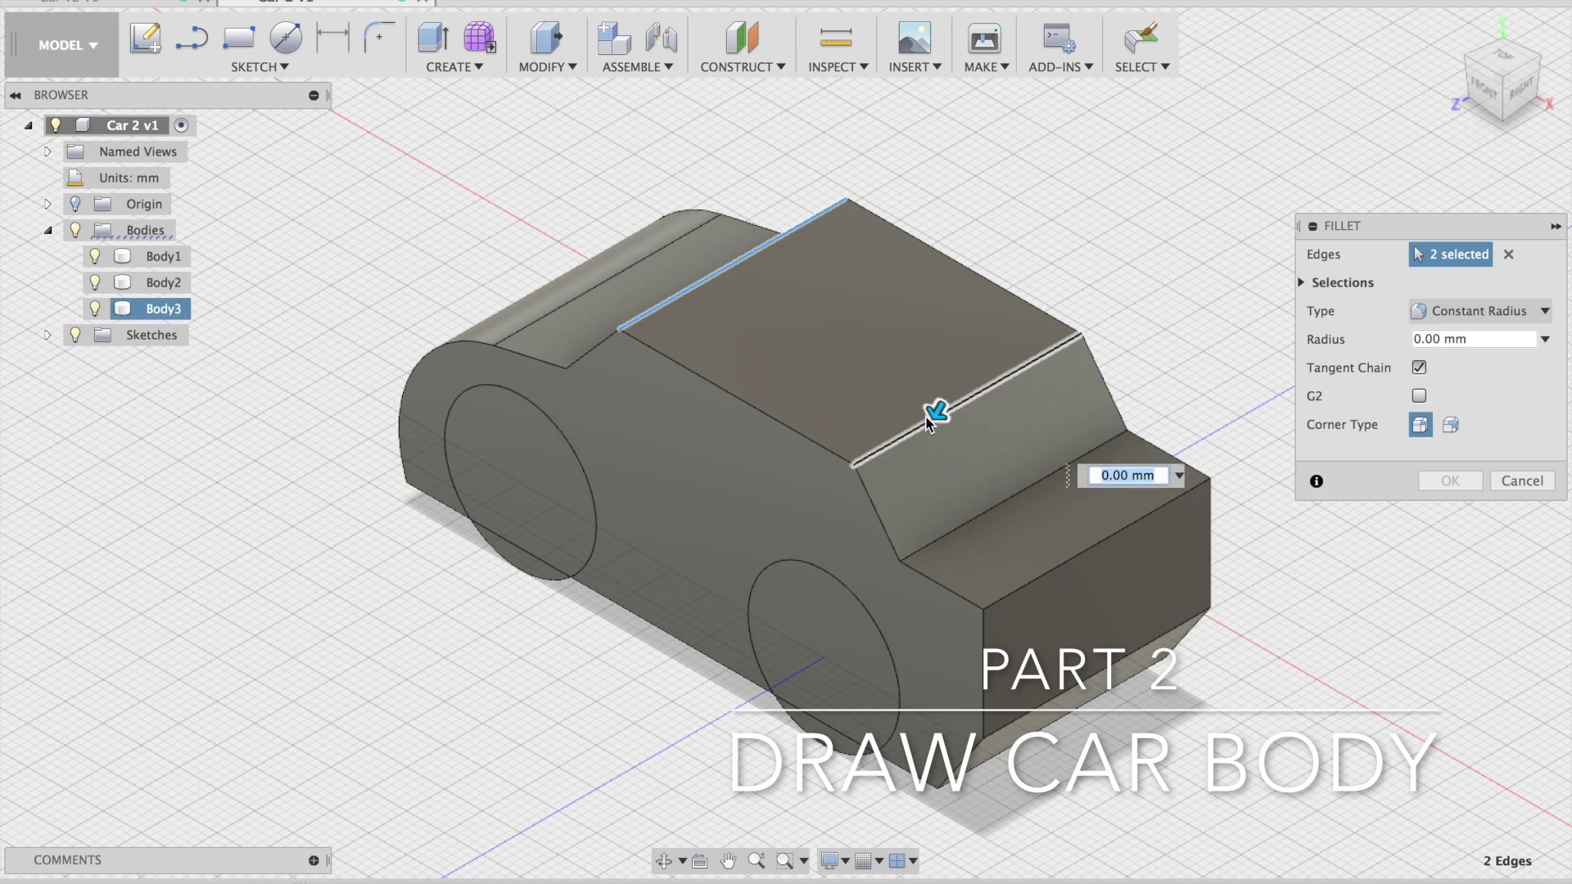
{"action": "type", "text": "2"}
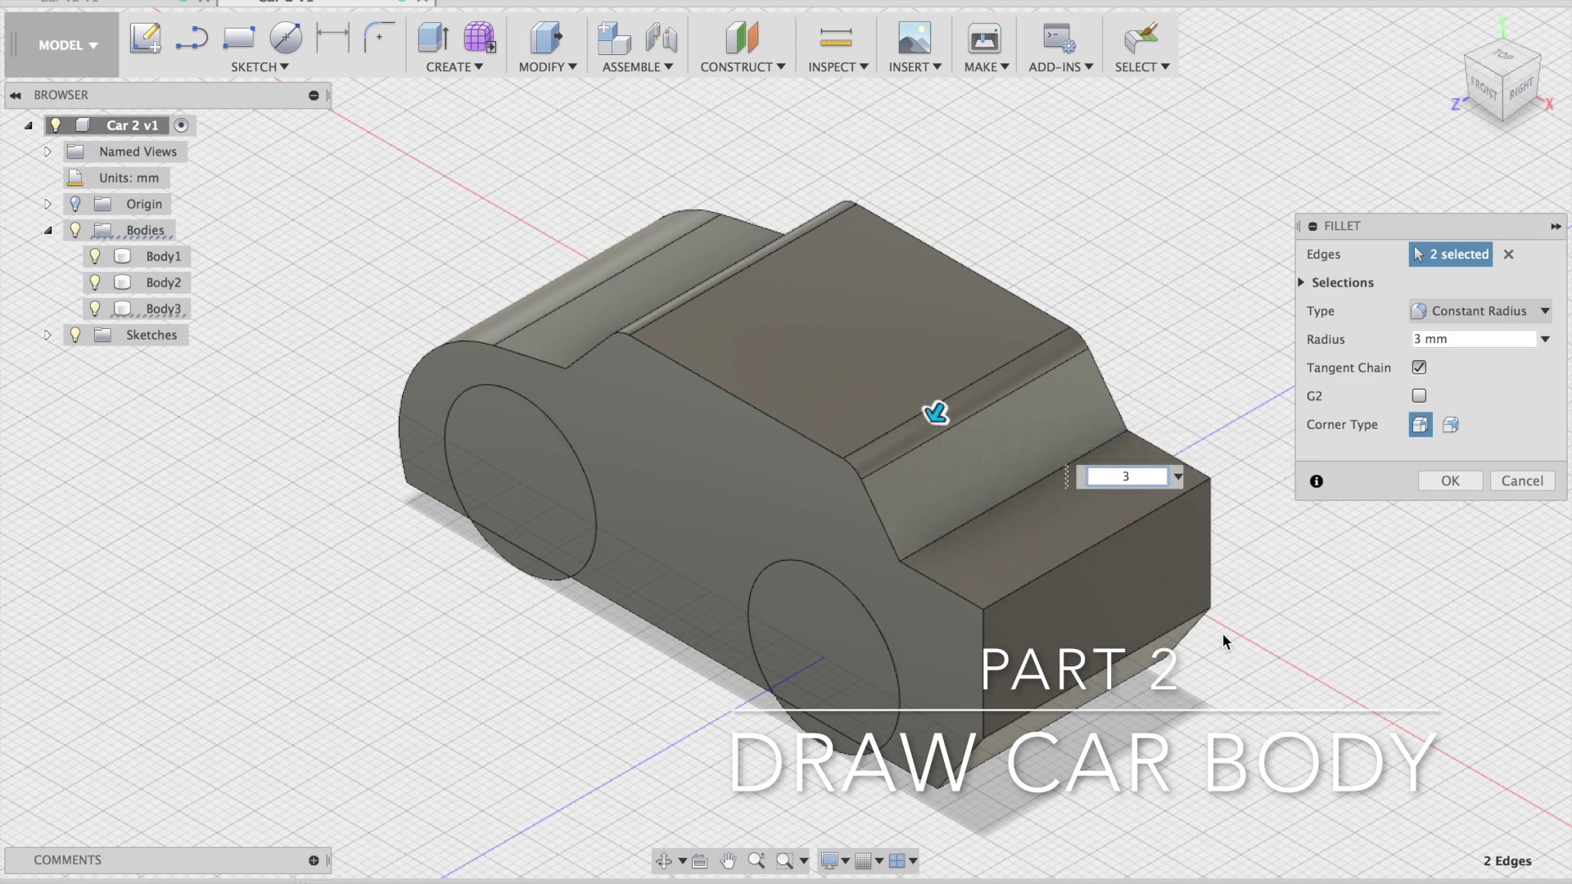
{"action": "left_click", "coordinate": [1462, 480]}
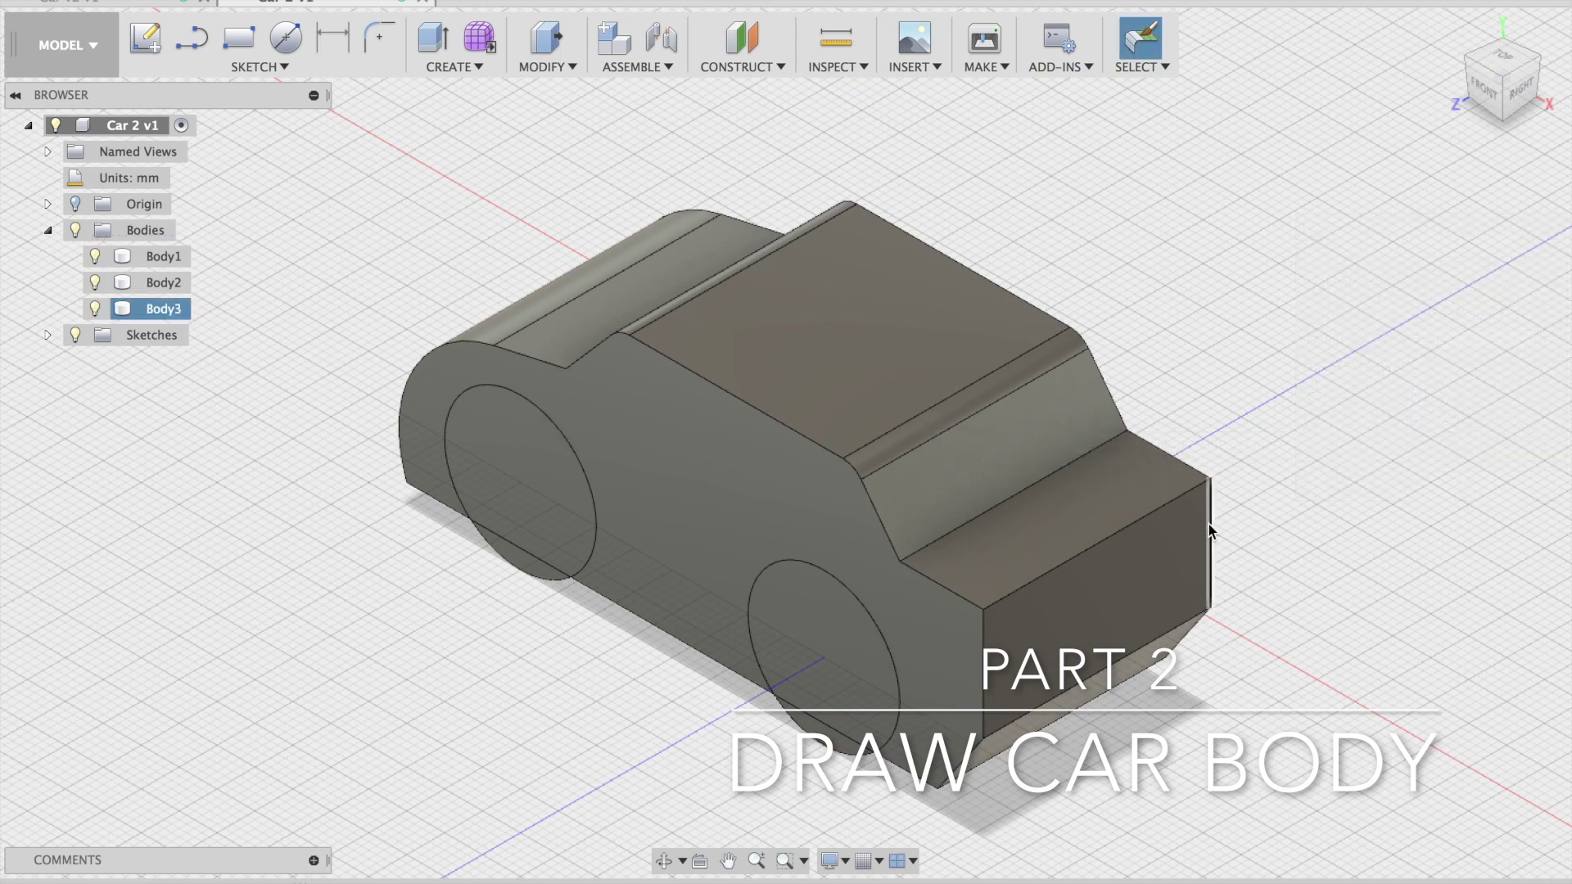
Fillet the upper rear edge of the trunk with a 5.5 mm radius
{"action": "key", "text": "f"}
{"action": "left_click", "coordinate": [1153, 517]}
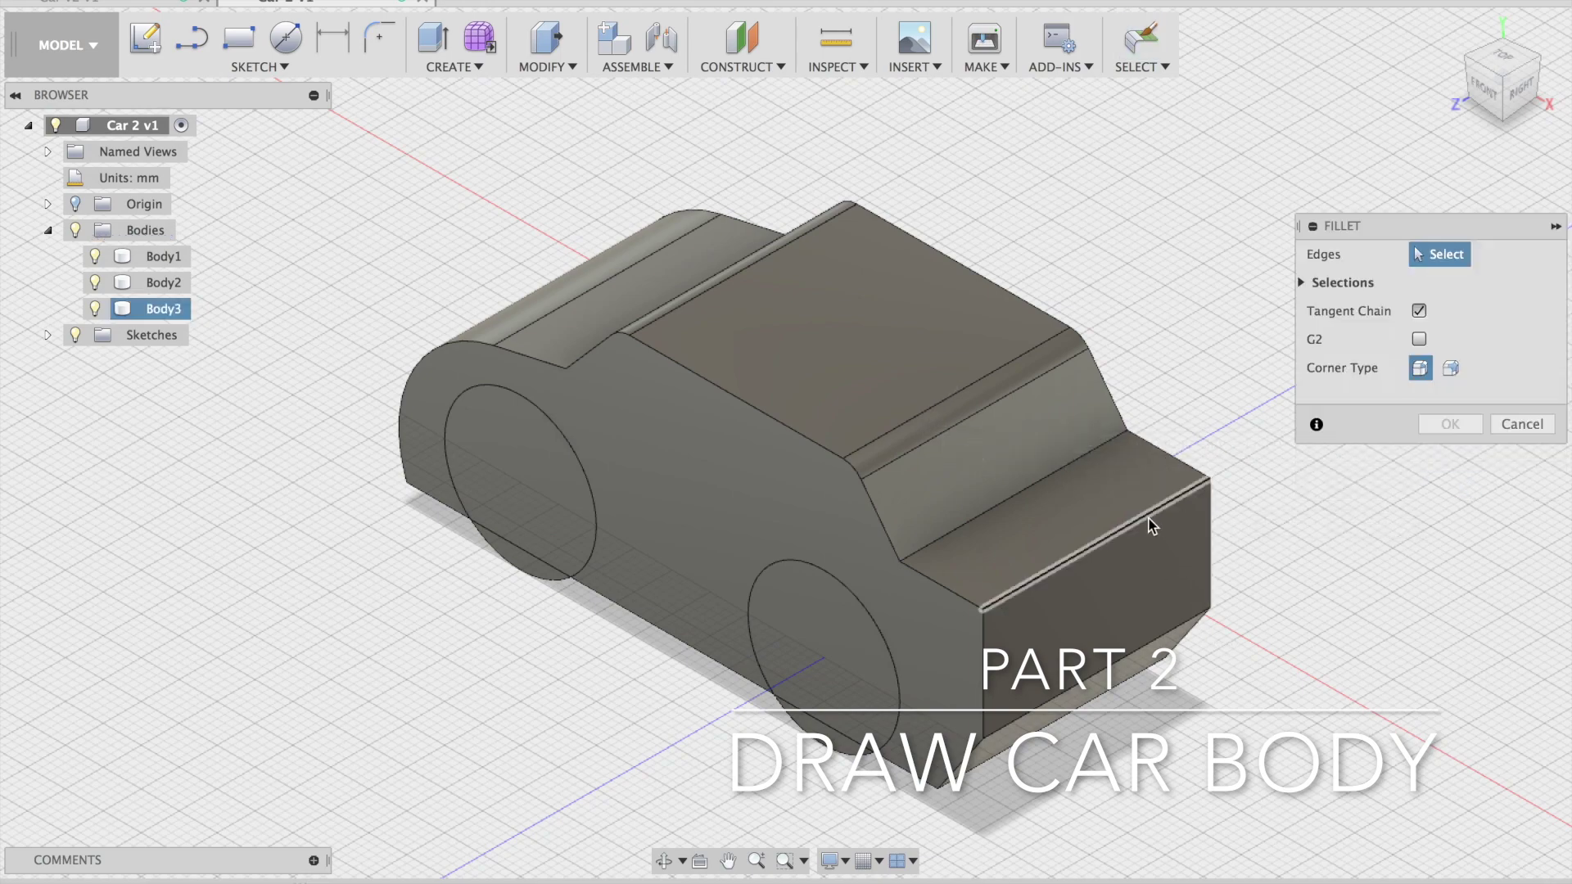
{"action": "mouse_move", "coordinate": [1146, 513]}
{"action": "left_mouse_down"}
{"action": "mouse_move", "coordinate": [1122, 524]}
{"action": "mouse_move", "coordinate": [1136, 518]}
{"action": "left_mouse_up"}
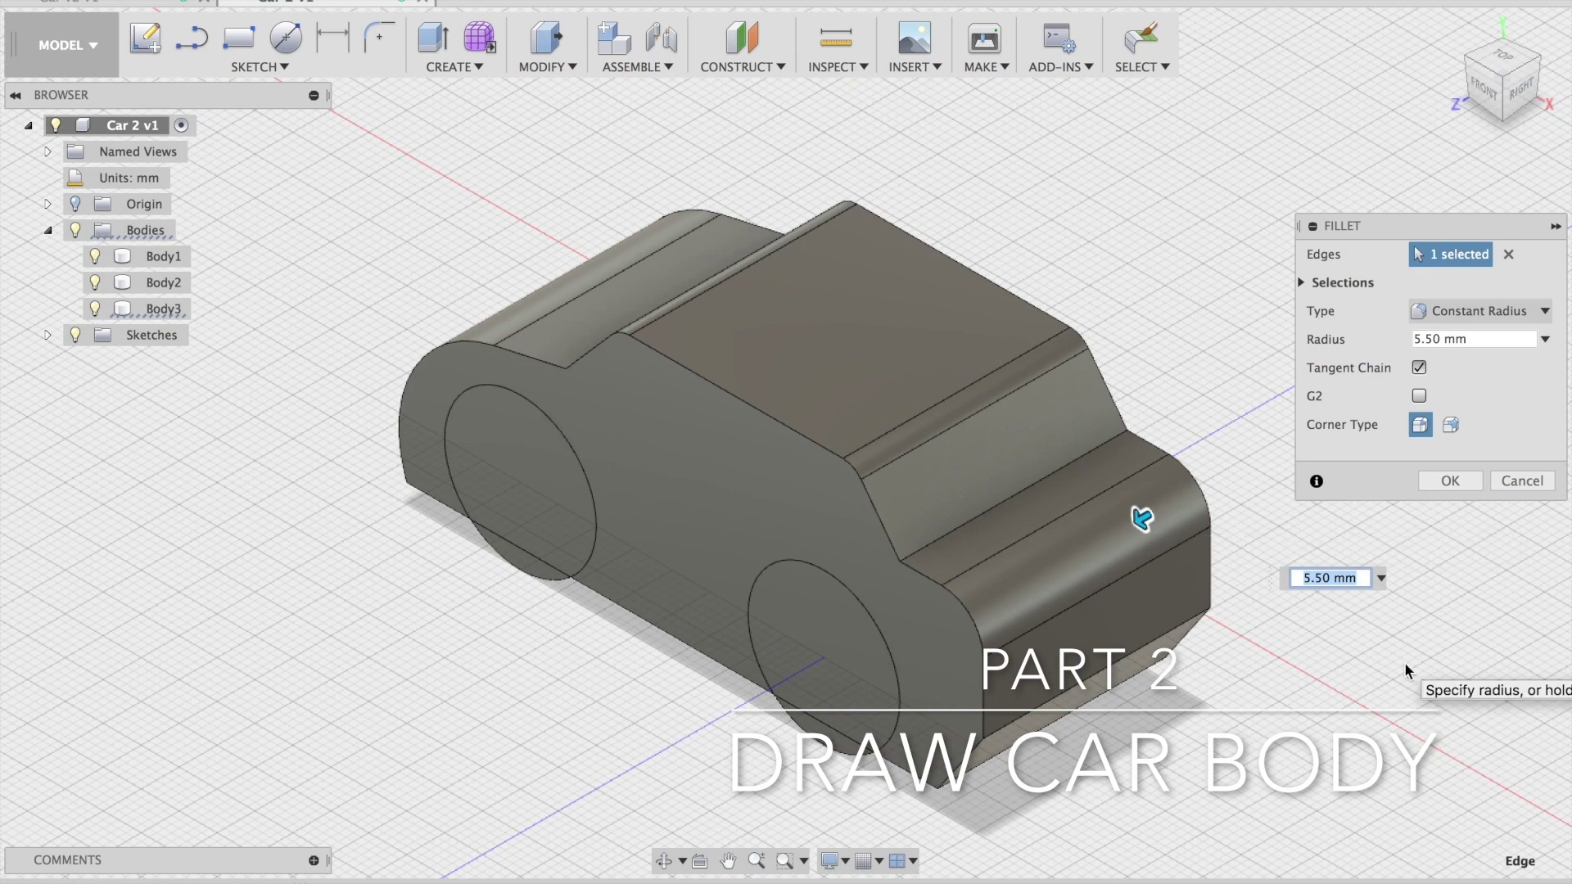
{"action": "left_click", "coordinate": [1489, 83]}
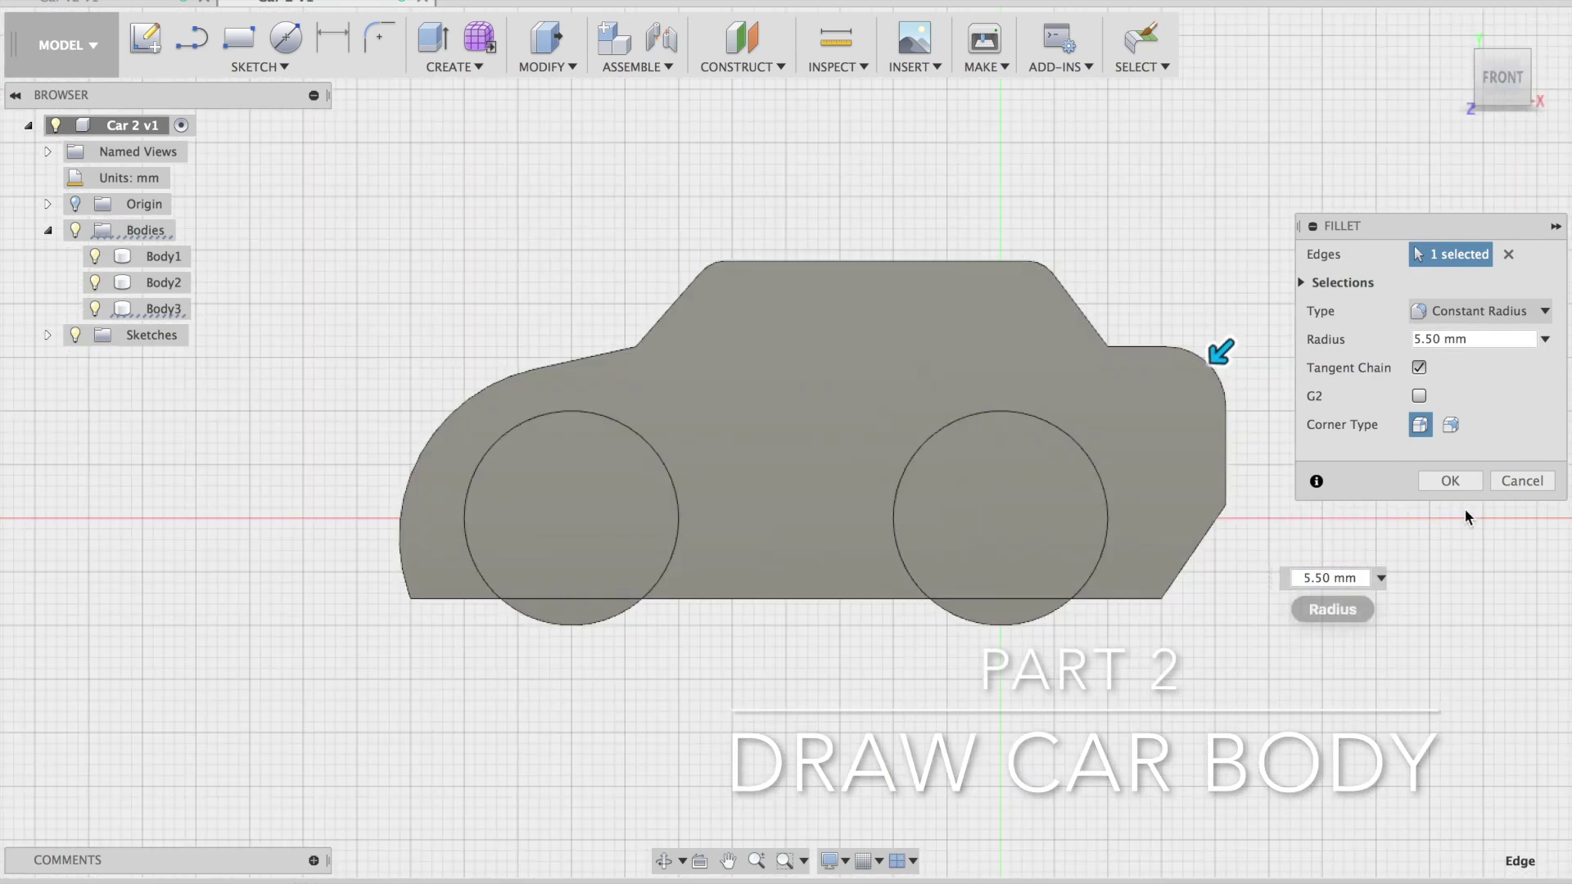
{"action": "left_click", "coordinate": [1472, 482]}
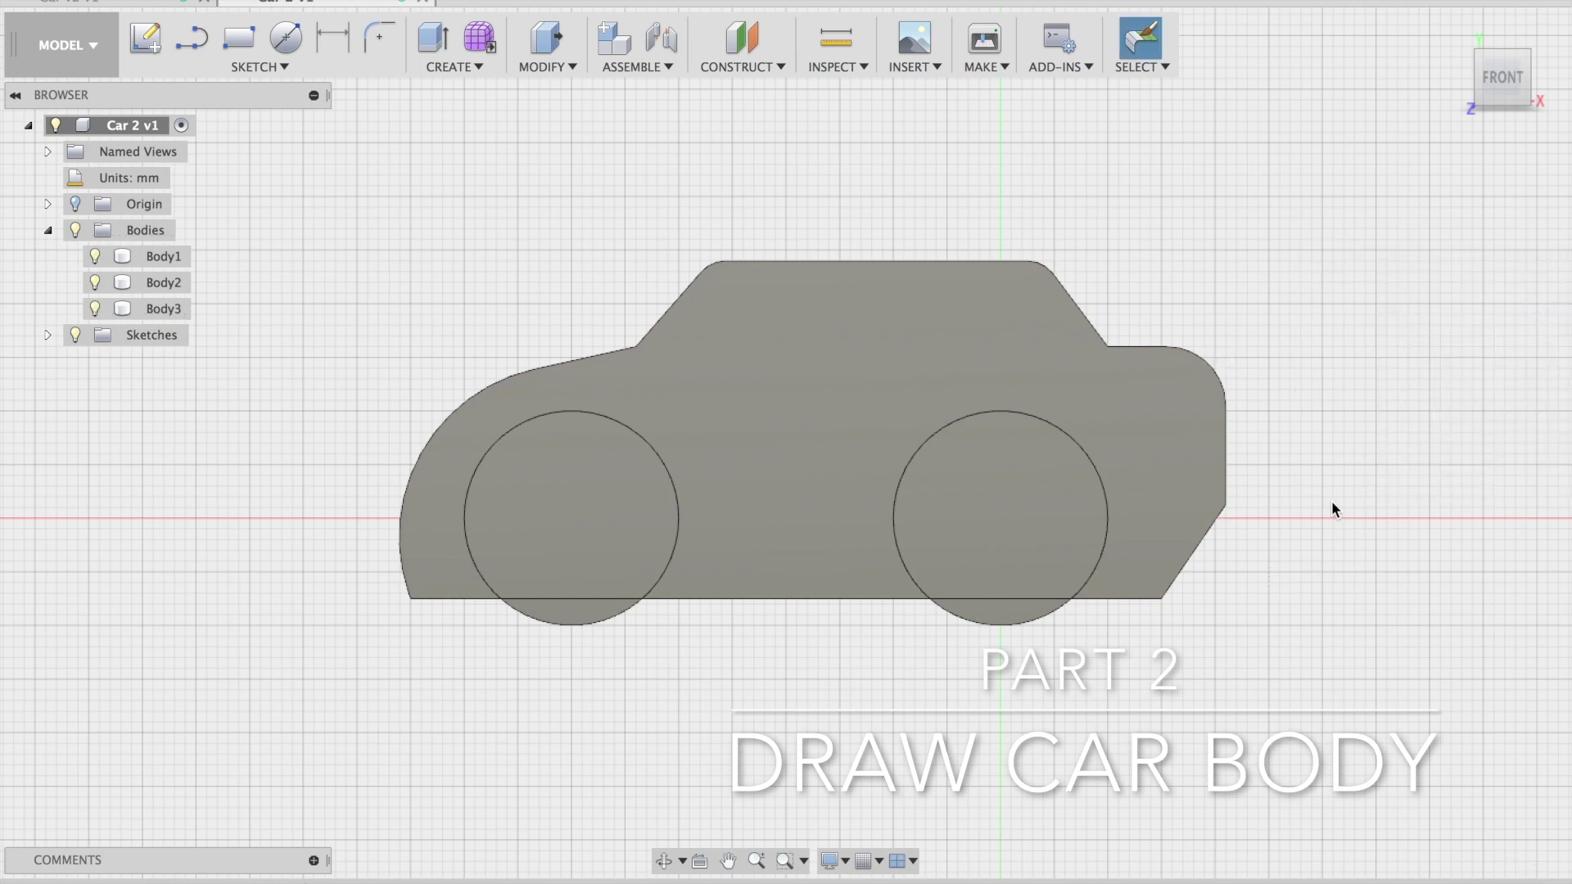
Fillet the edge between the car's vertical rear face and the sloped face below it with a 17 mm radius
{"action": "key", "text": "f"}
{"action": "left_click_drag", "start_coordinate": [1499, 74], "coordinate": [1440, 106]}
{"action": "left_click", "coordinate": [1222, 516]}
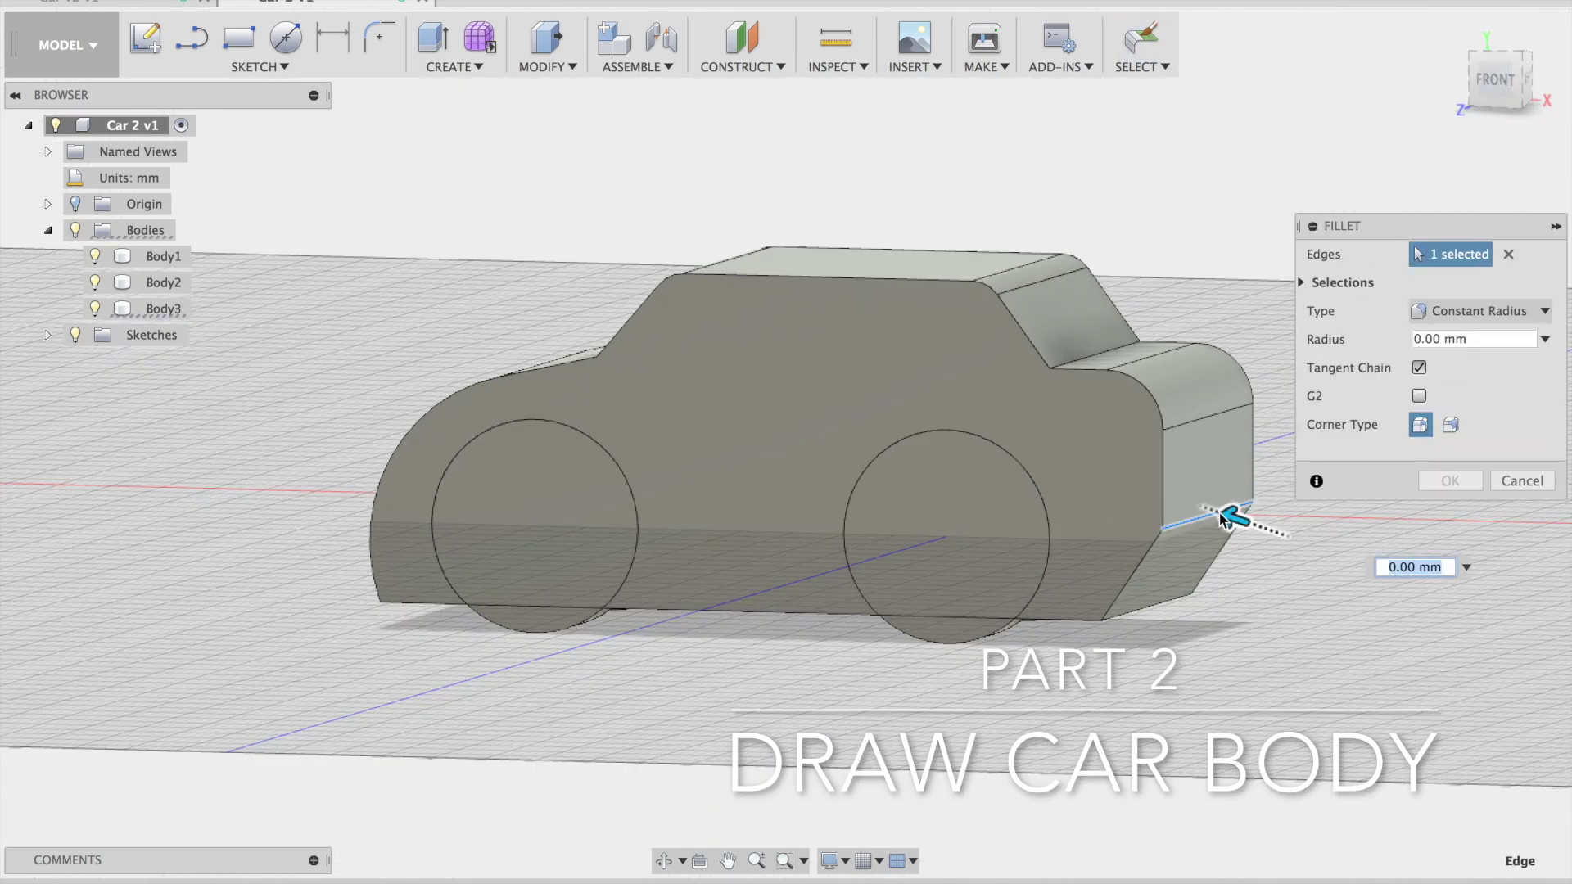
{"action": "mouse_move", "coordinate": [1225, 516]}
{"action": "left_mouse_down"}
{"action": "mouse_move", "coordinate": [1193, 507]}
{"action": "mouse_move", "coordinate": [1226, 516]}
{"action": "left_mouse_up"}
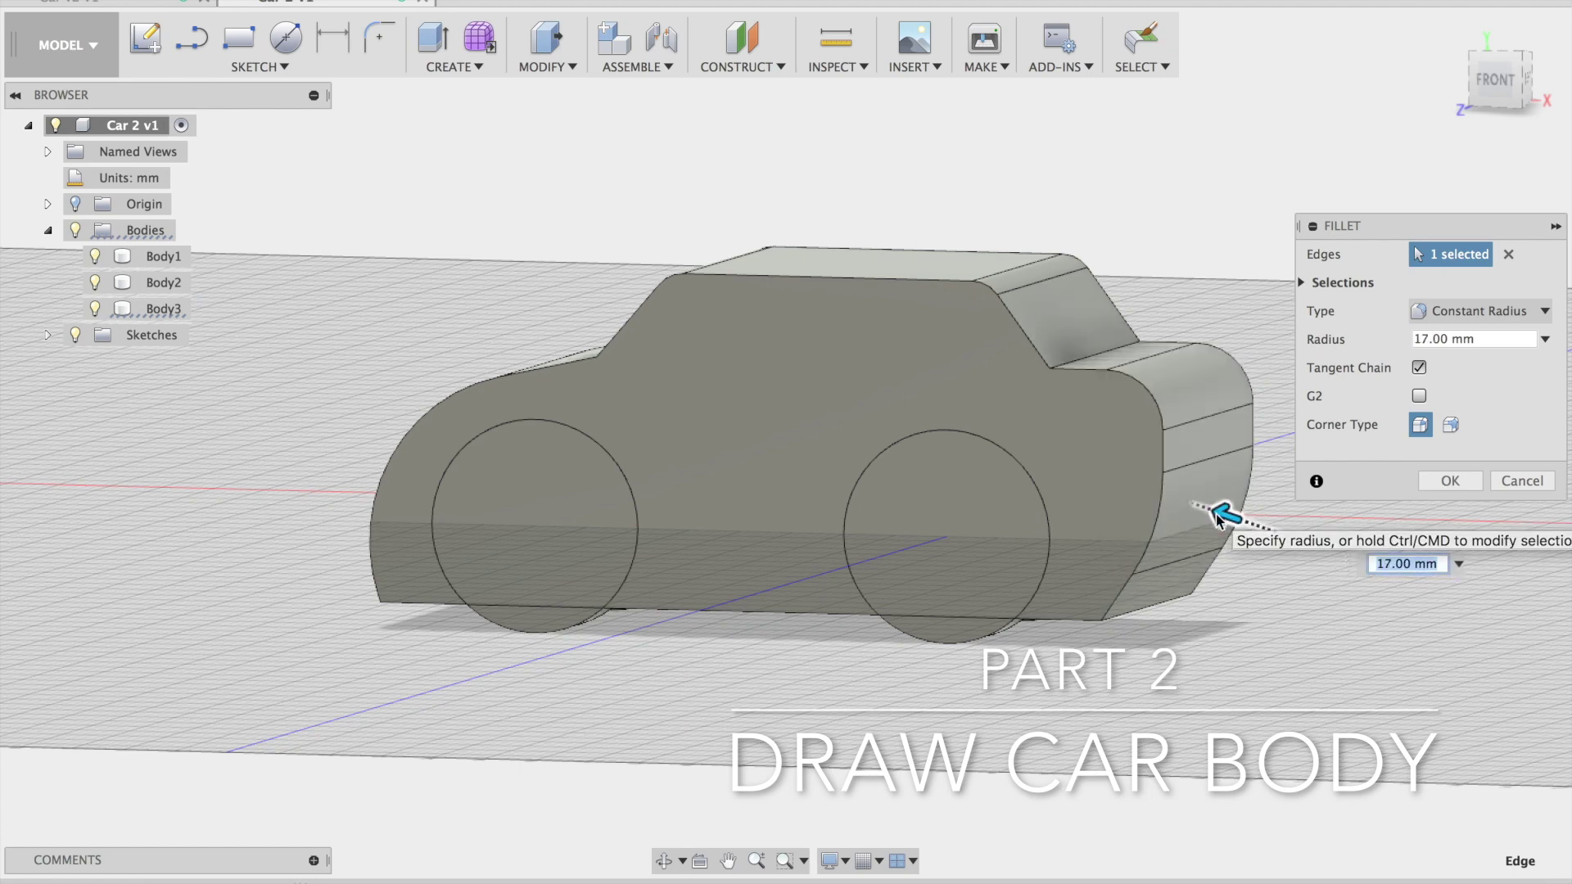
{"action": "left_click", "coordinate": [1447, 481]}
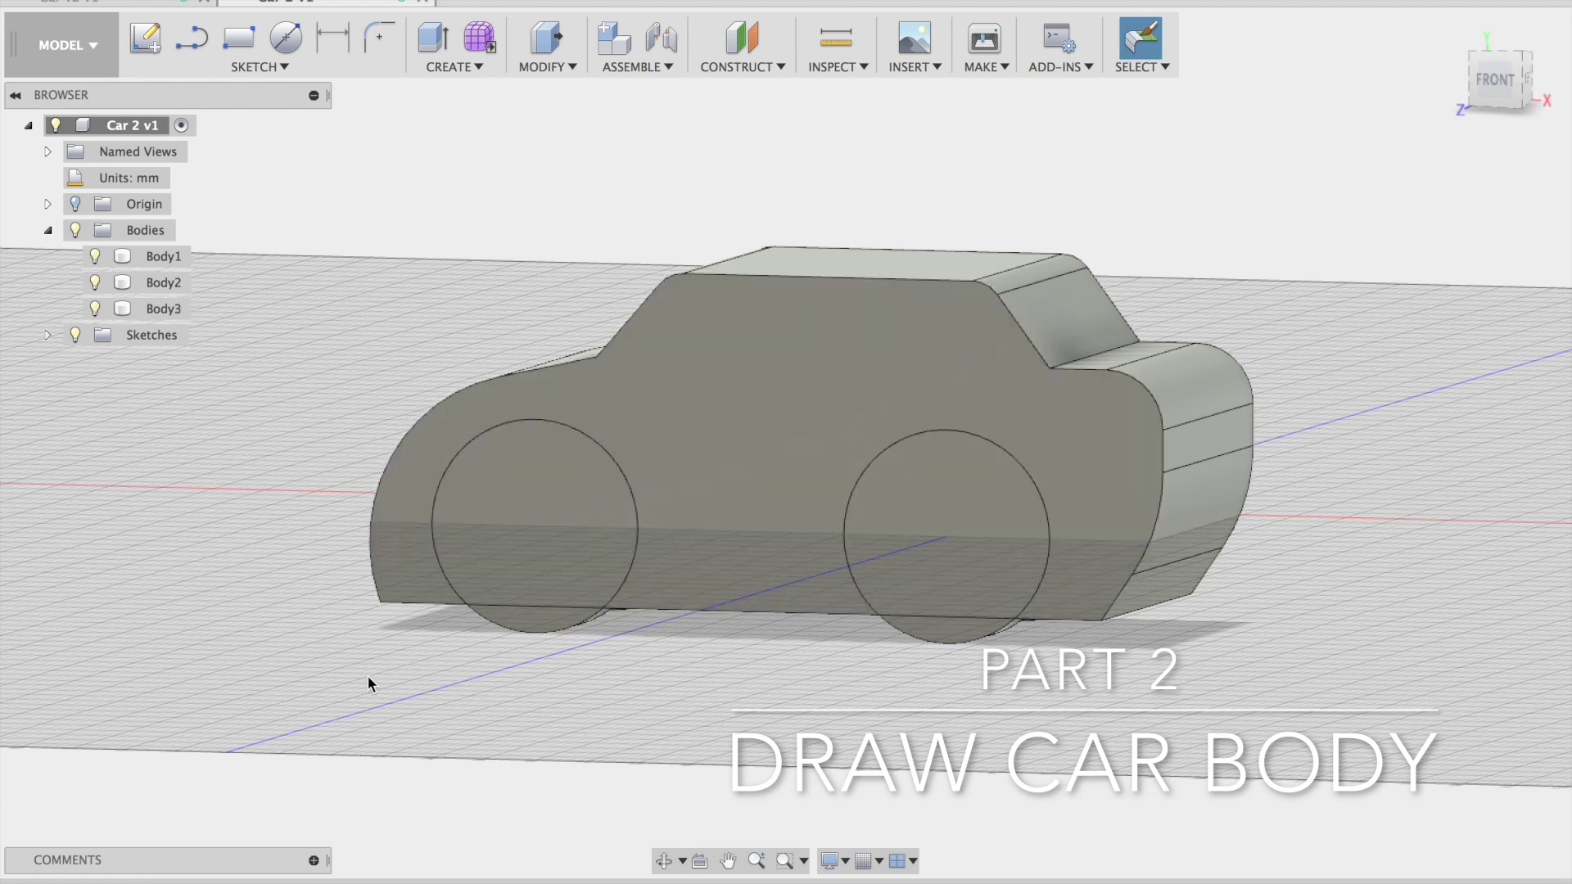
Fillet the lower front edge of the car body with an 8 mm radius
{"action": "key", "text": "f"}
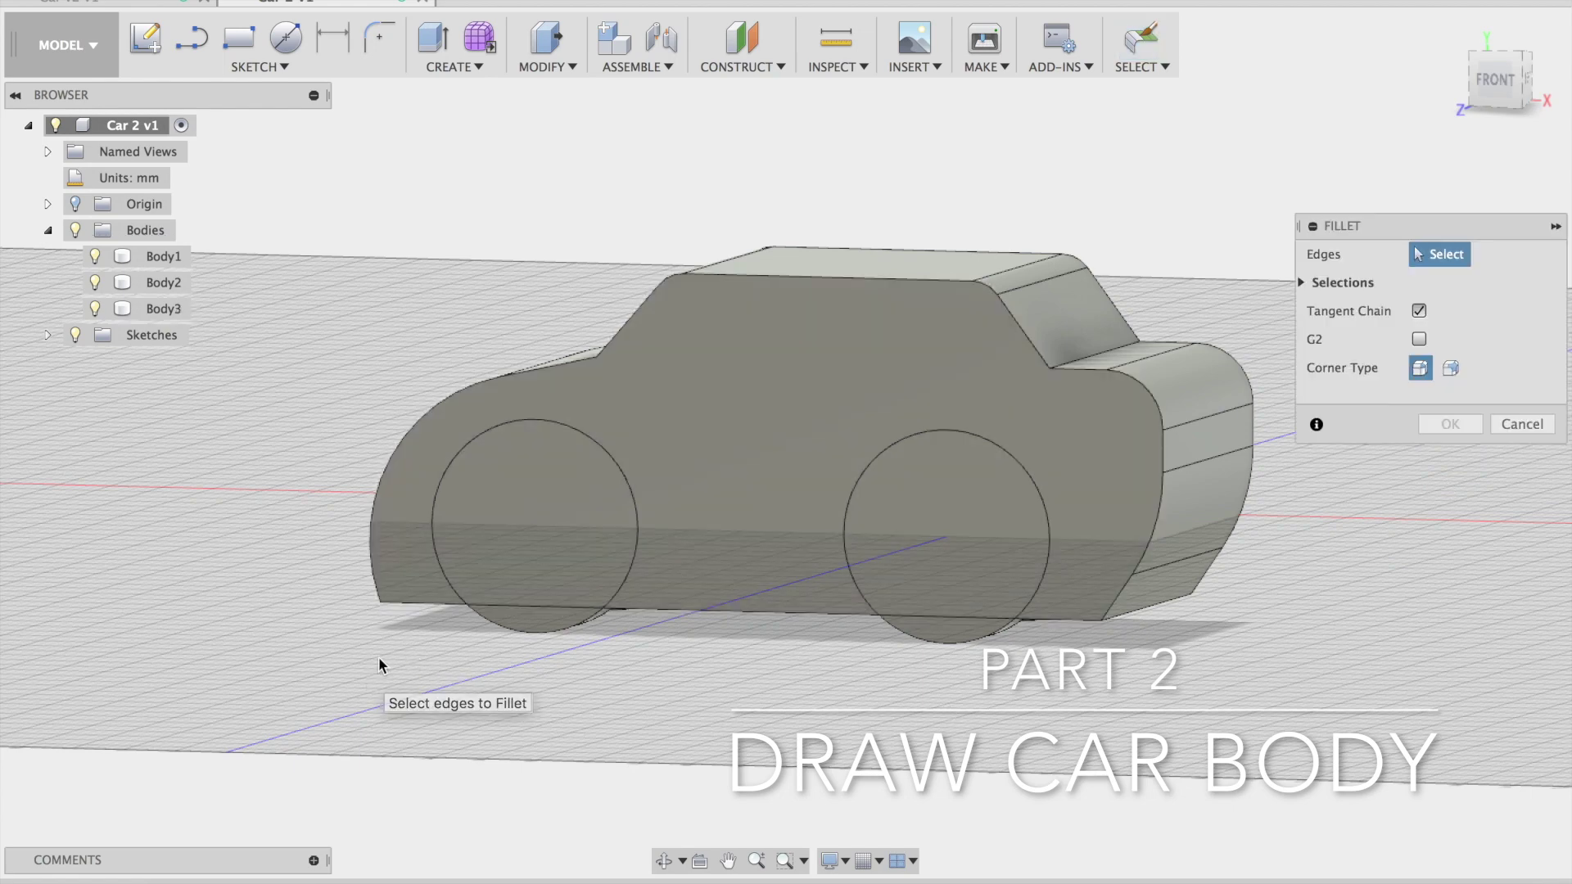
{"action": "left_click", "coordinate": [392, 599]}
{"action": "left_click_drag", "start_coordinate": [376, 622], "coordinate": [401, 597]}
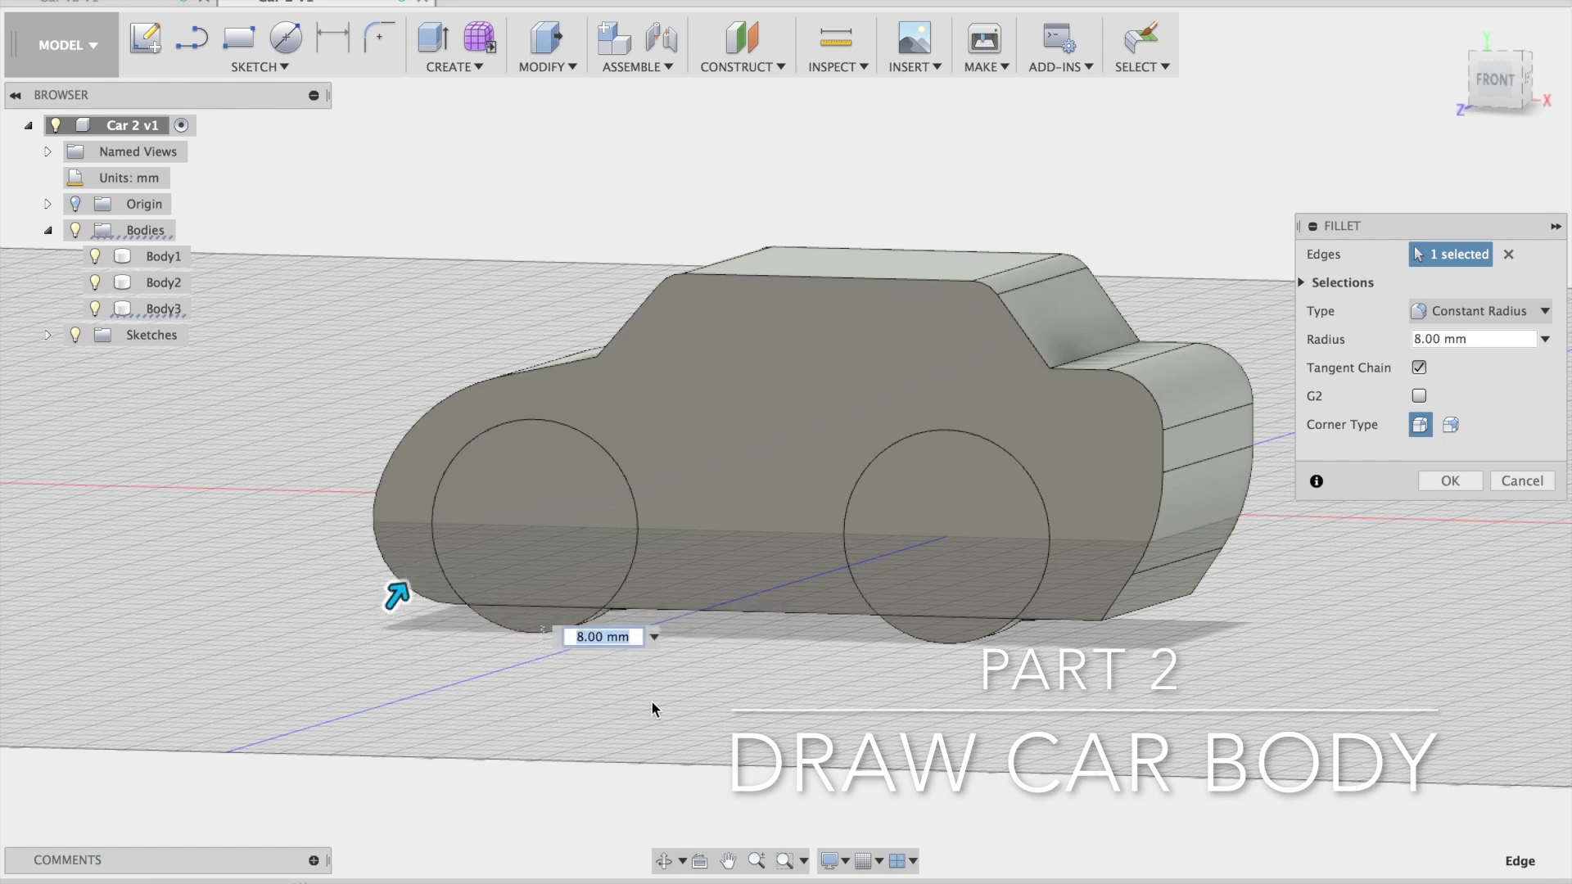
{"action": "left_click", "coordinate": [1460, 481]}
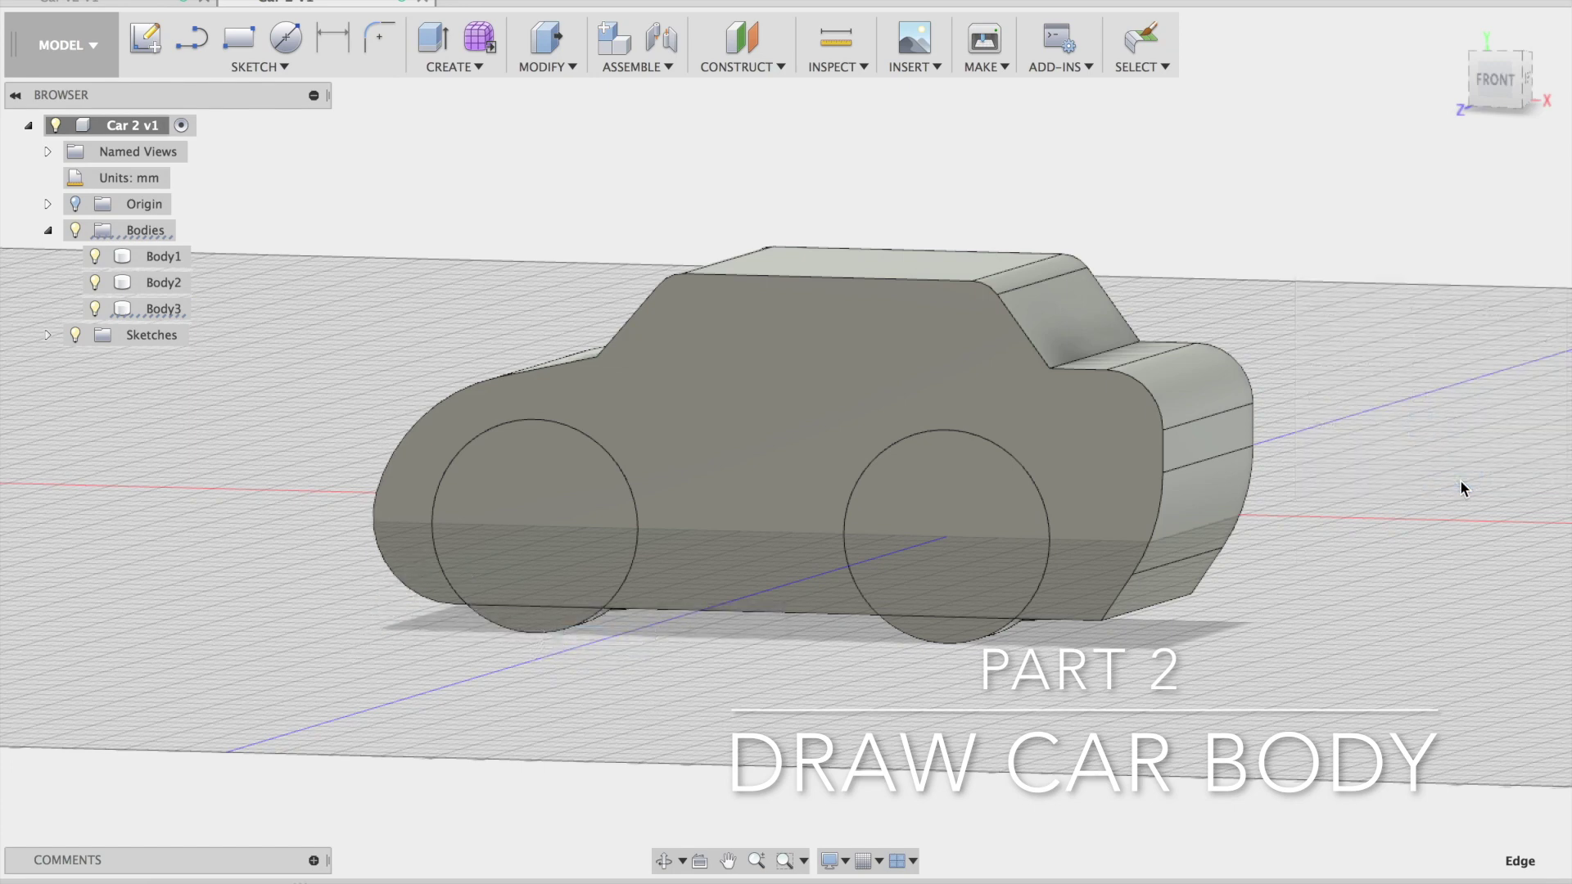
{"action": "left_click_drag", "start_coordinate": [1511, 74], "coordinate": [1492, 79]}
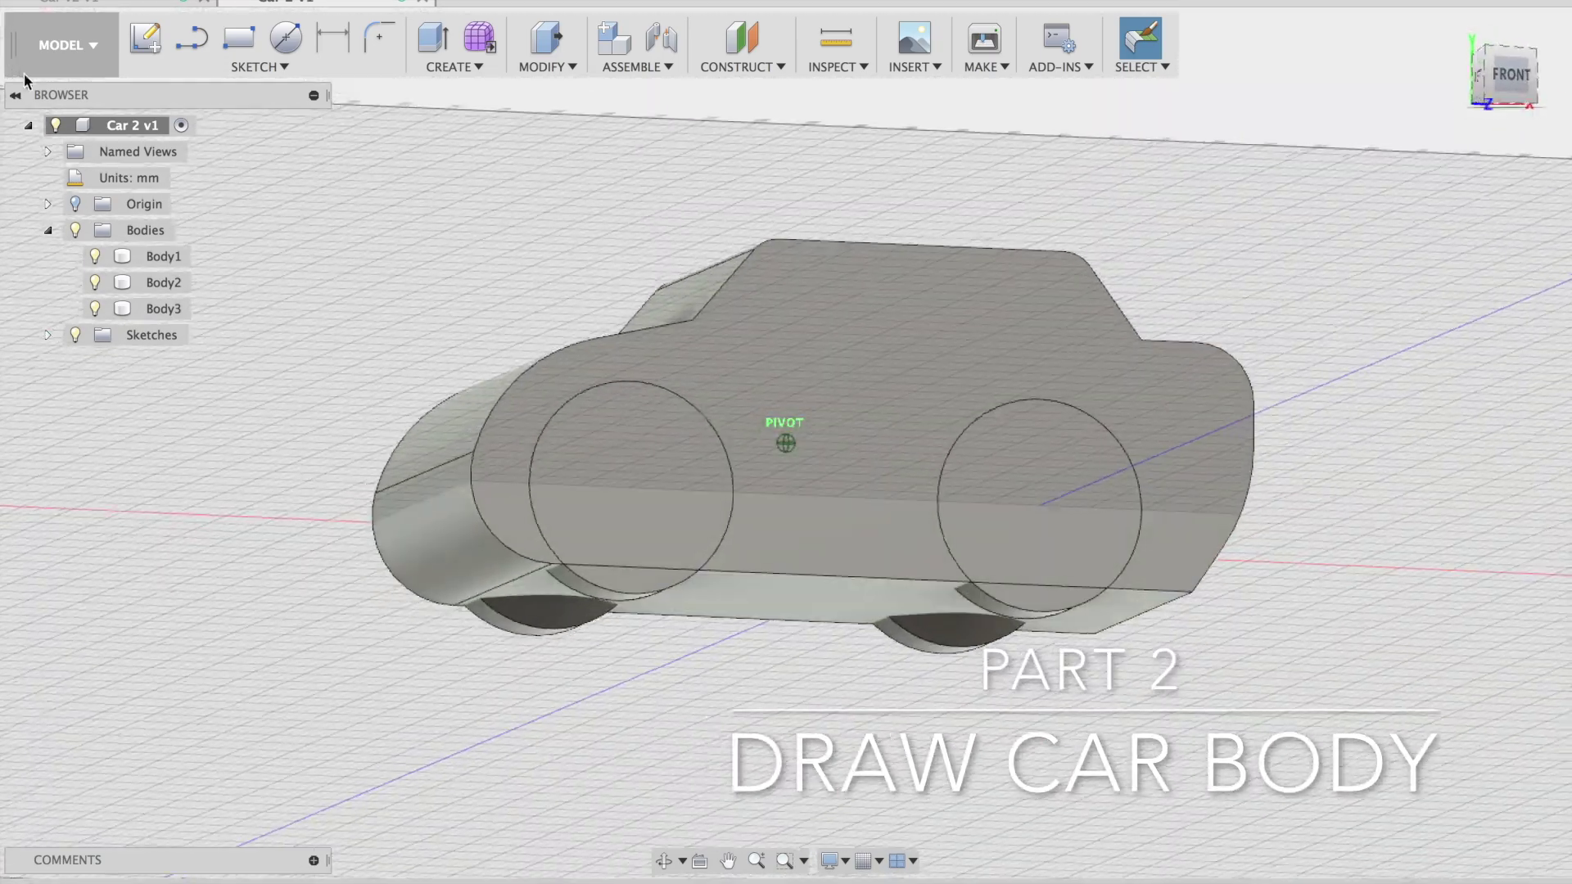
{"action": "left_click", "coordinate": [1510, 75]}
{"action": "left_click_drag", "start_coordinate": [1510, 75], "coordinate": [1502, 86]}
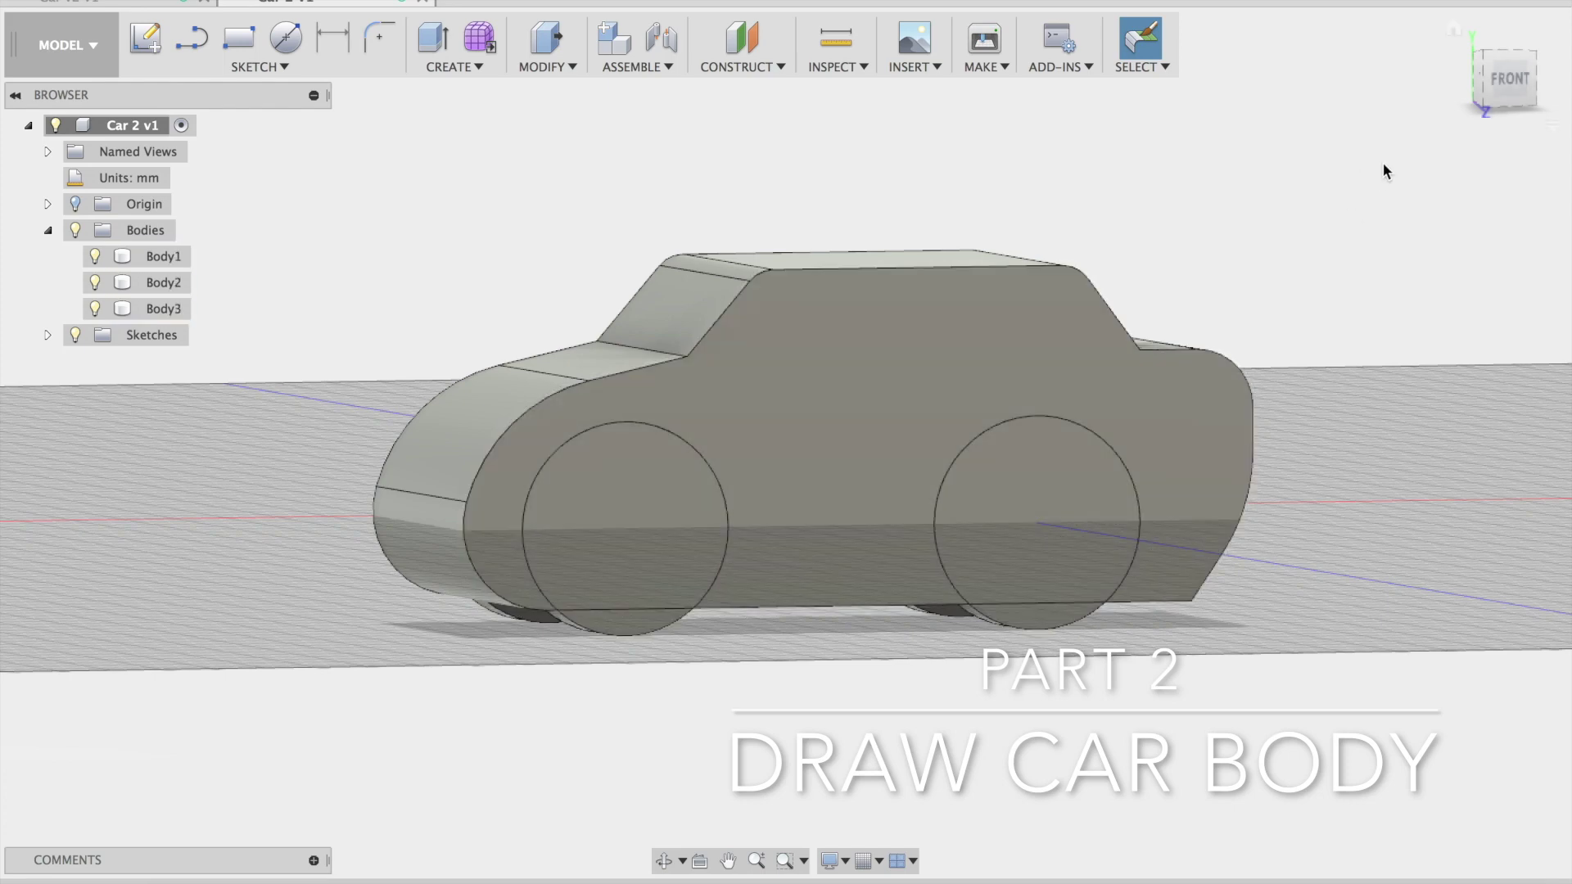
{"action": "left_click_drag", "start_coordinate": [1492, 65], "coordinate": [1477, 49]}
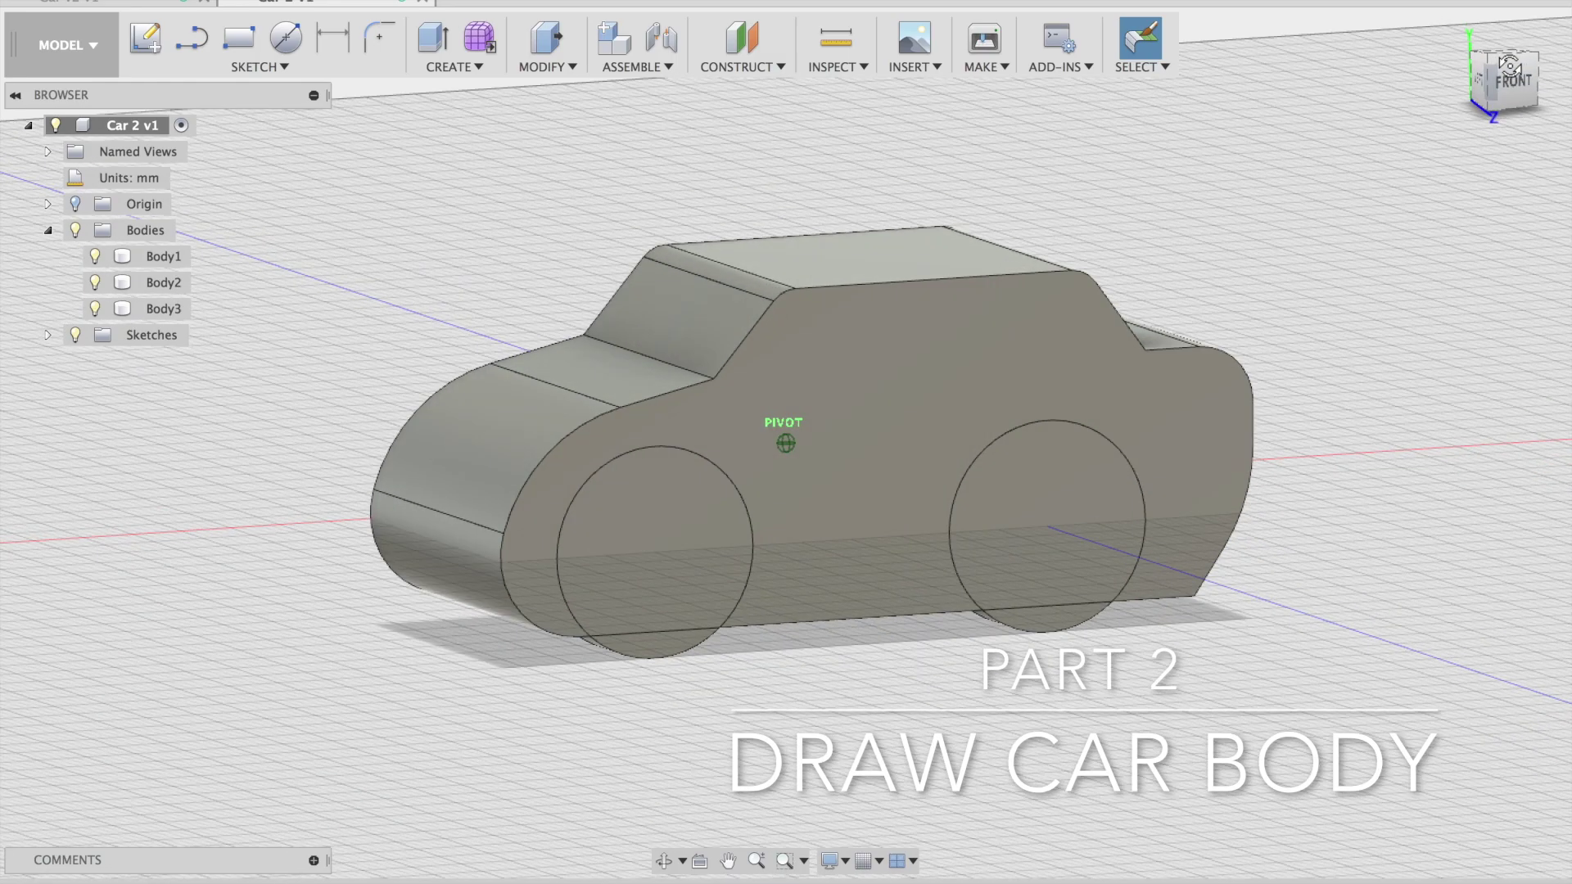
{"action": "left_click", "coordinate": [1453, 27]}
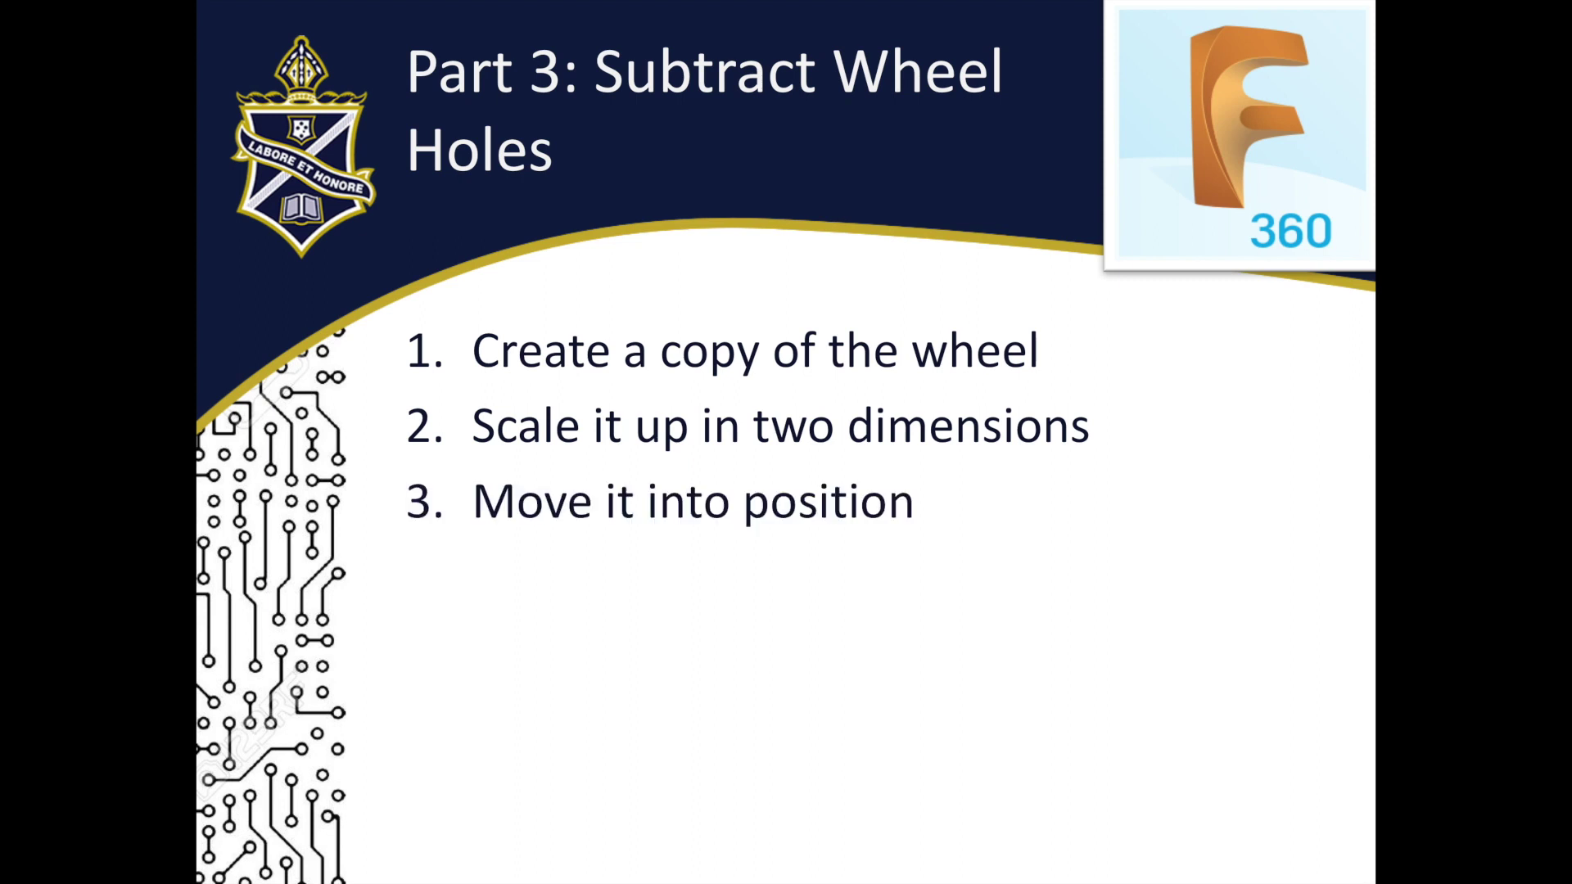
{"action": "key", "text": "Right"}
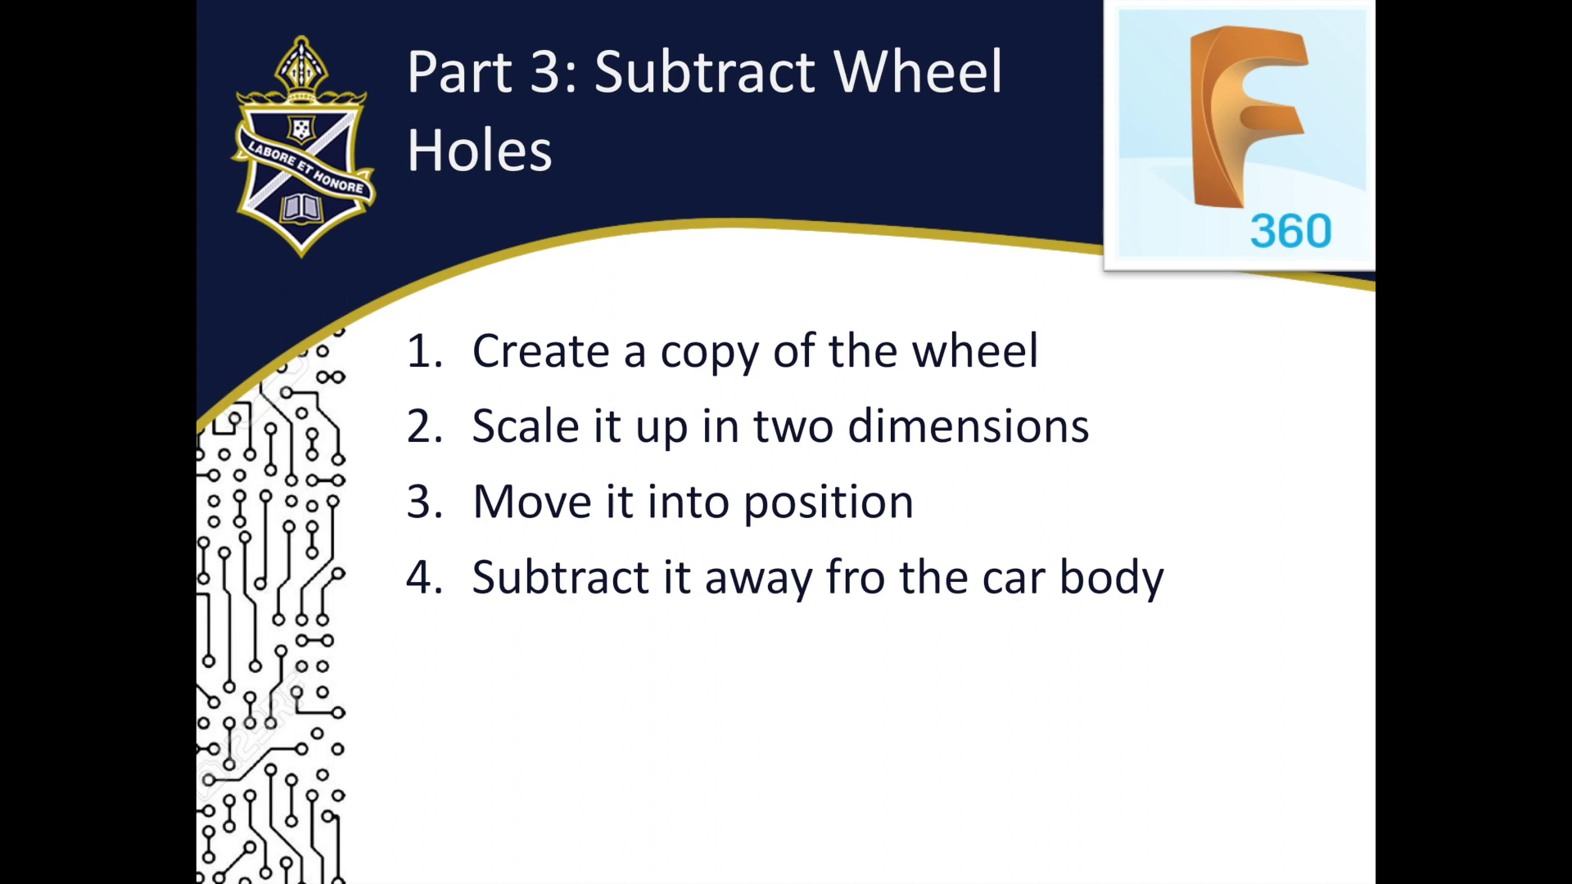
{"action": "key", "text": "Right"}
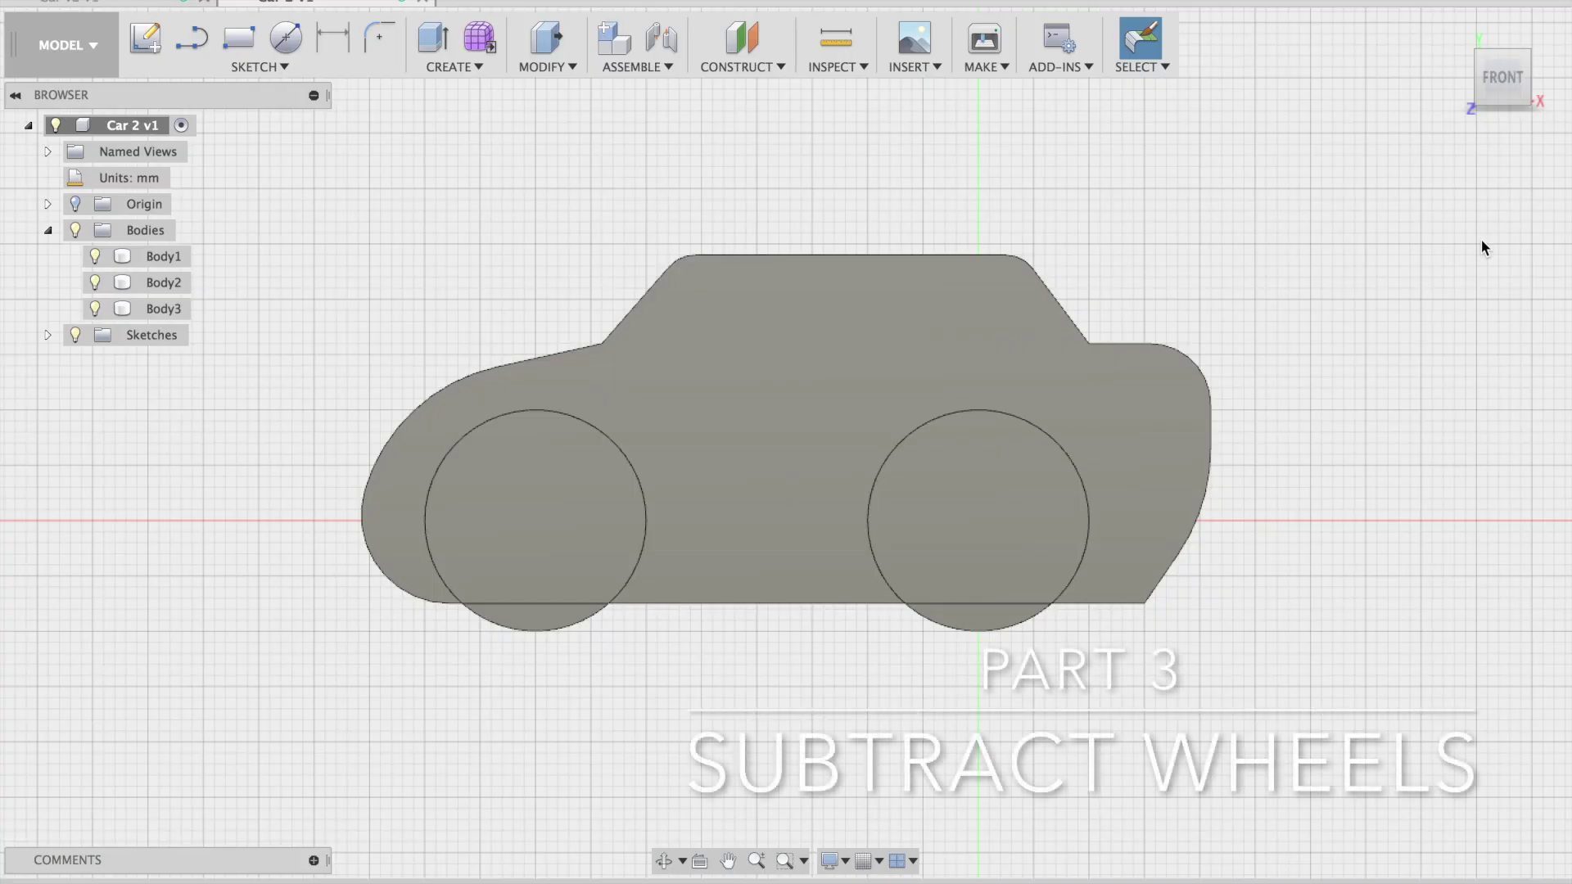
Create a copy of the front wheel body and move it -30 mm in X, ahead of the car
{"action": "scroll", "coordinate": [1481, 239], "scroll_direction": "down", "scroll_amount": 3}
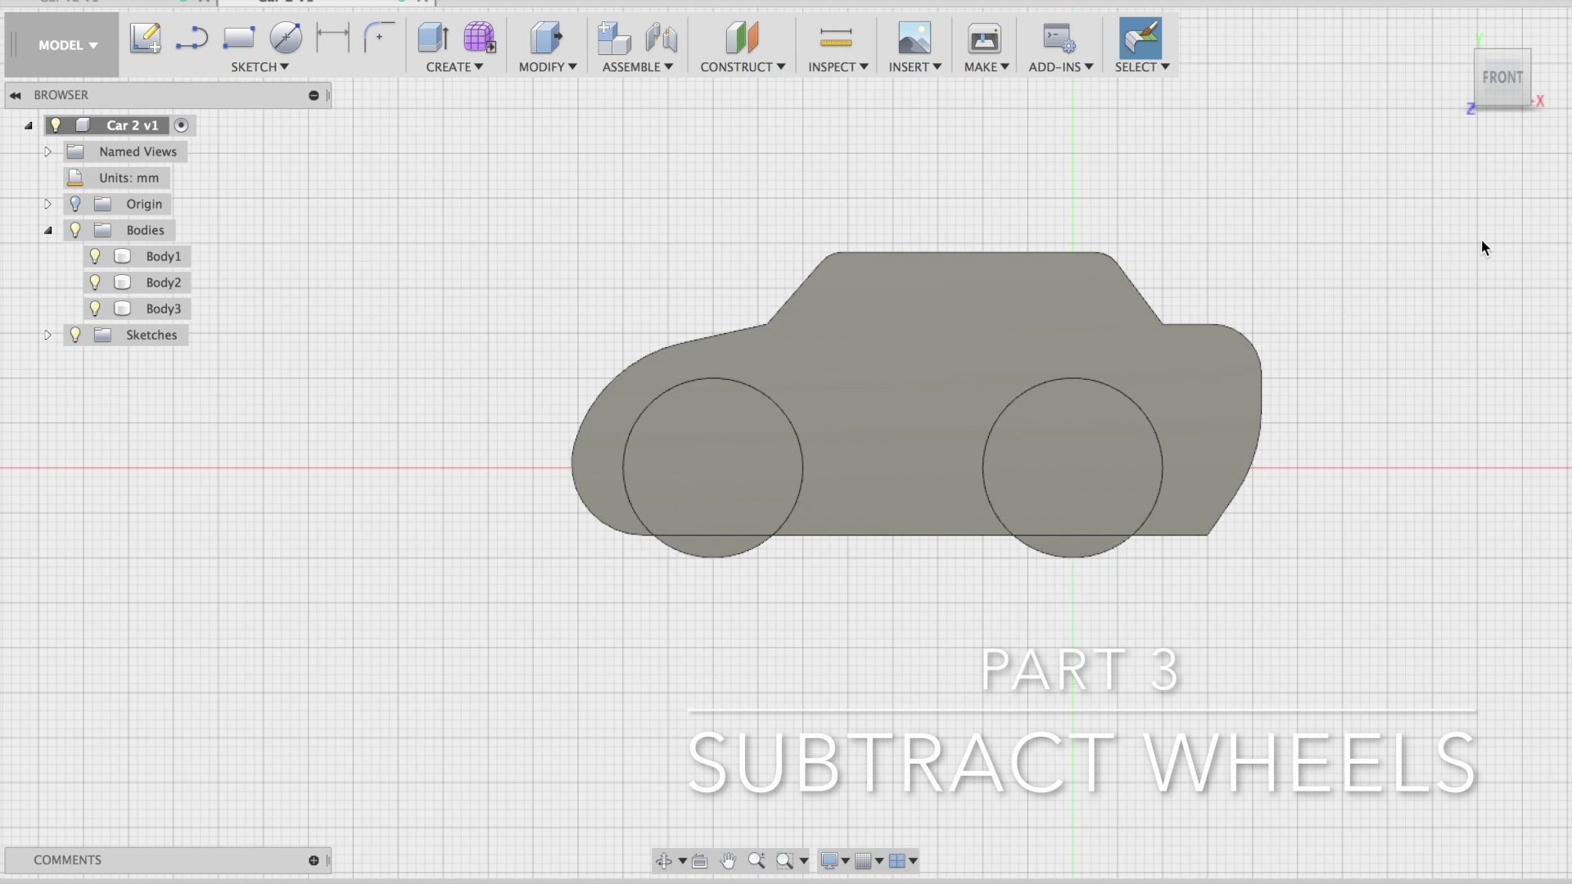
{"action": "key", "text": "m"}
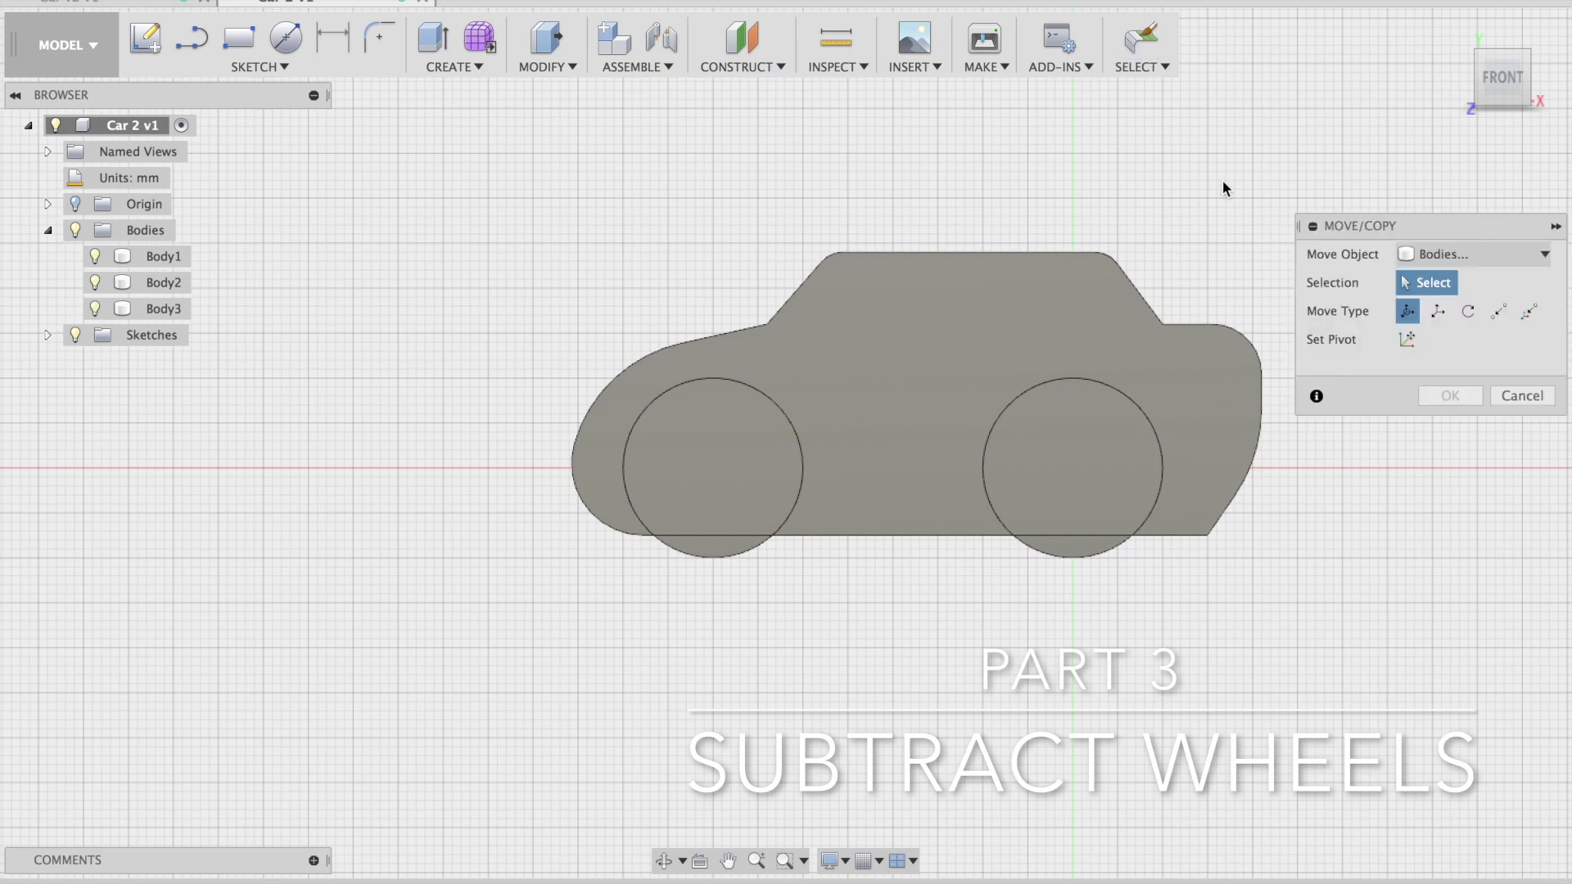
{"action": "left_click", "coordinate": [718, 467]}
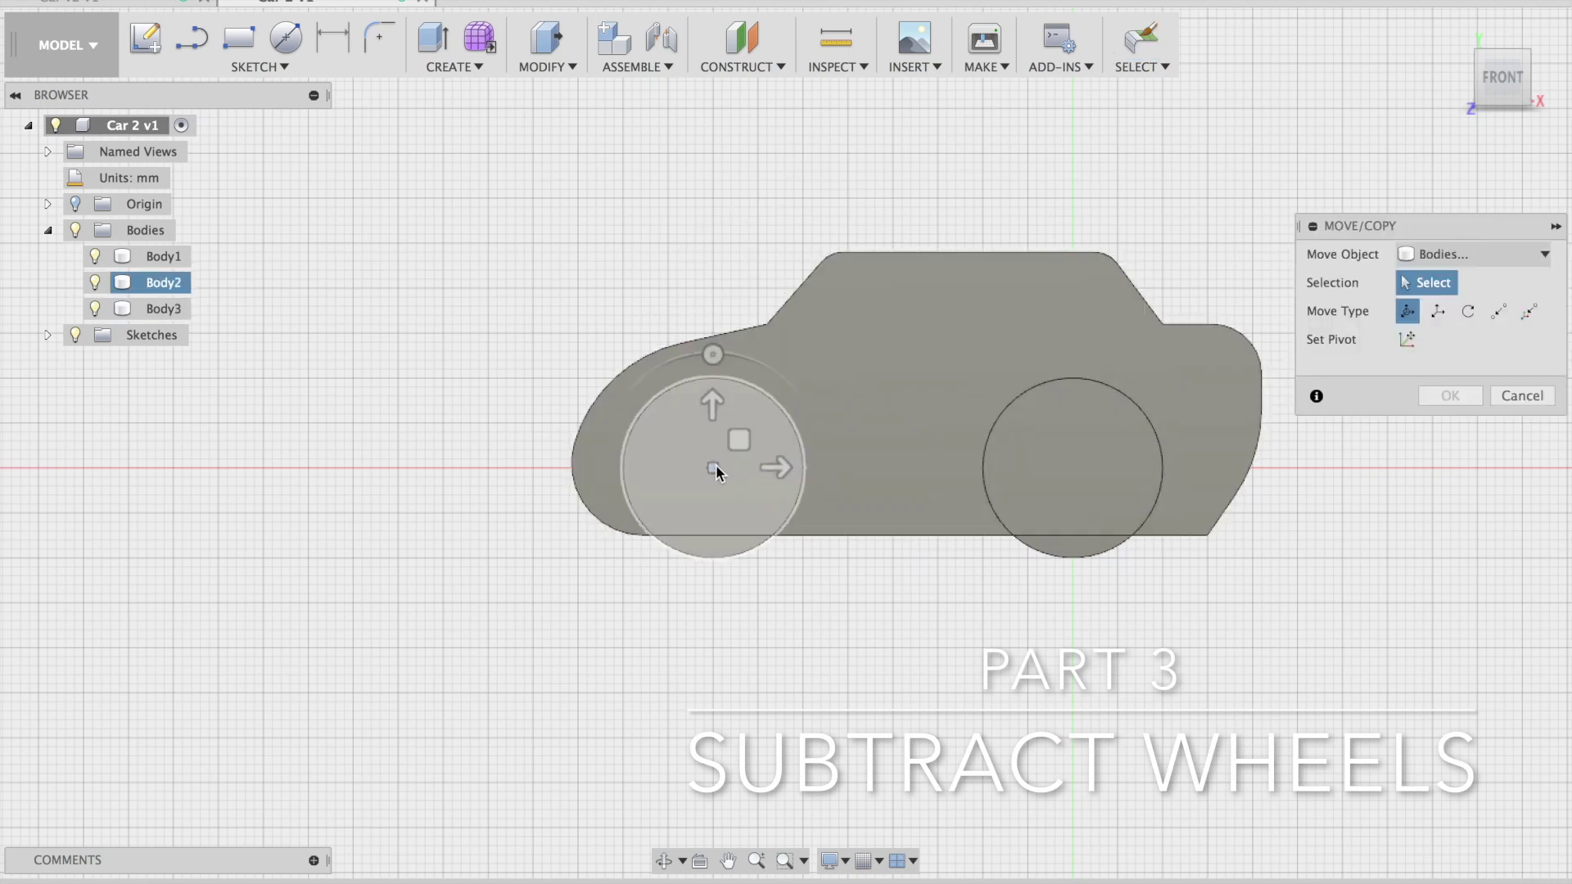
{"action": "left_click", "coordinate": [717, 466]}
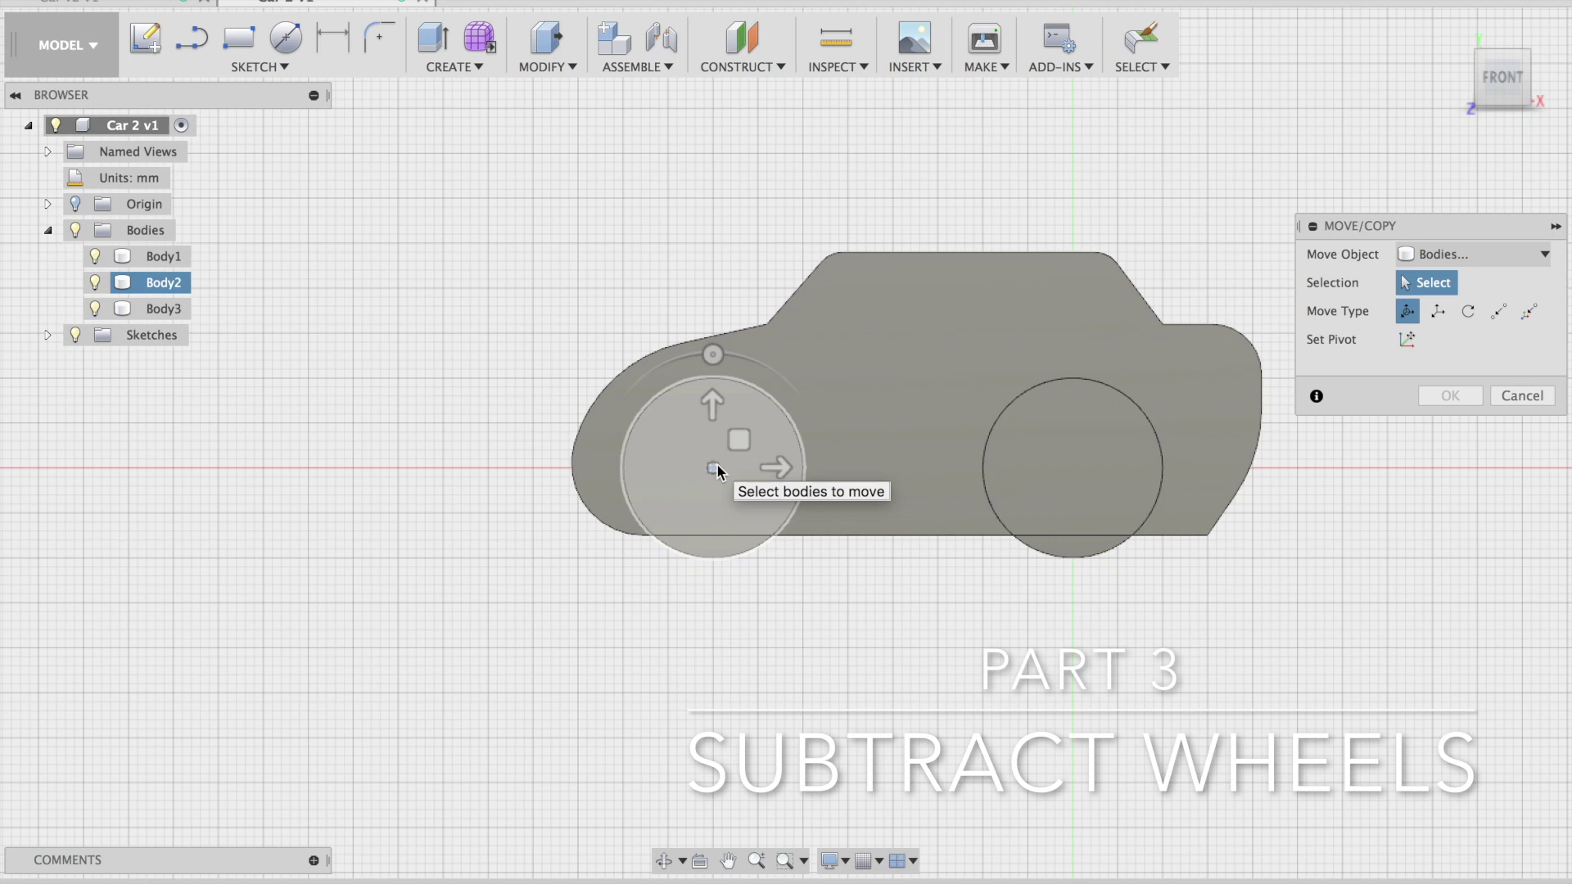
{"action": "left_click", "coordinate": [718, 465]}
{"action": "left_click", "coordinate": [712, 450]}
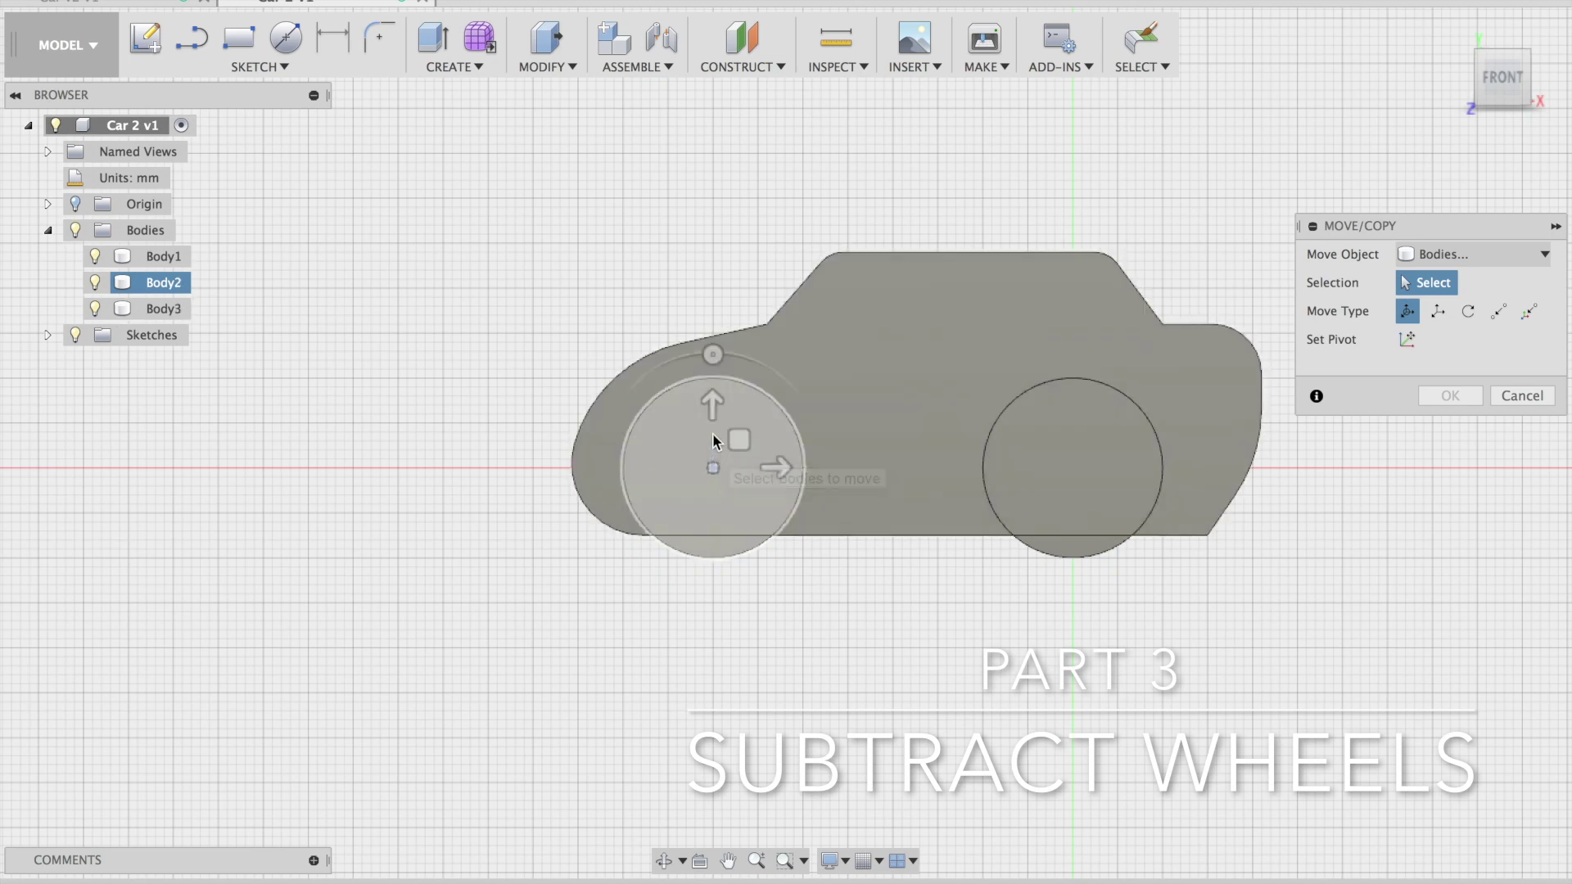
{"action": "left_click", "coordinate": [713, 440]}
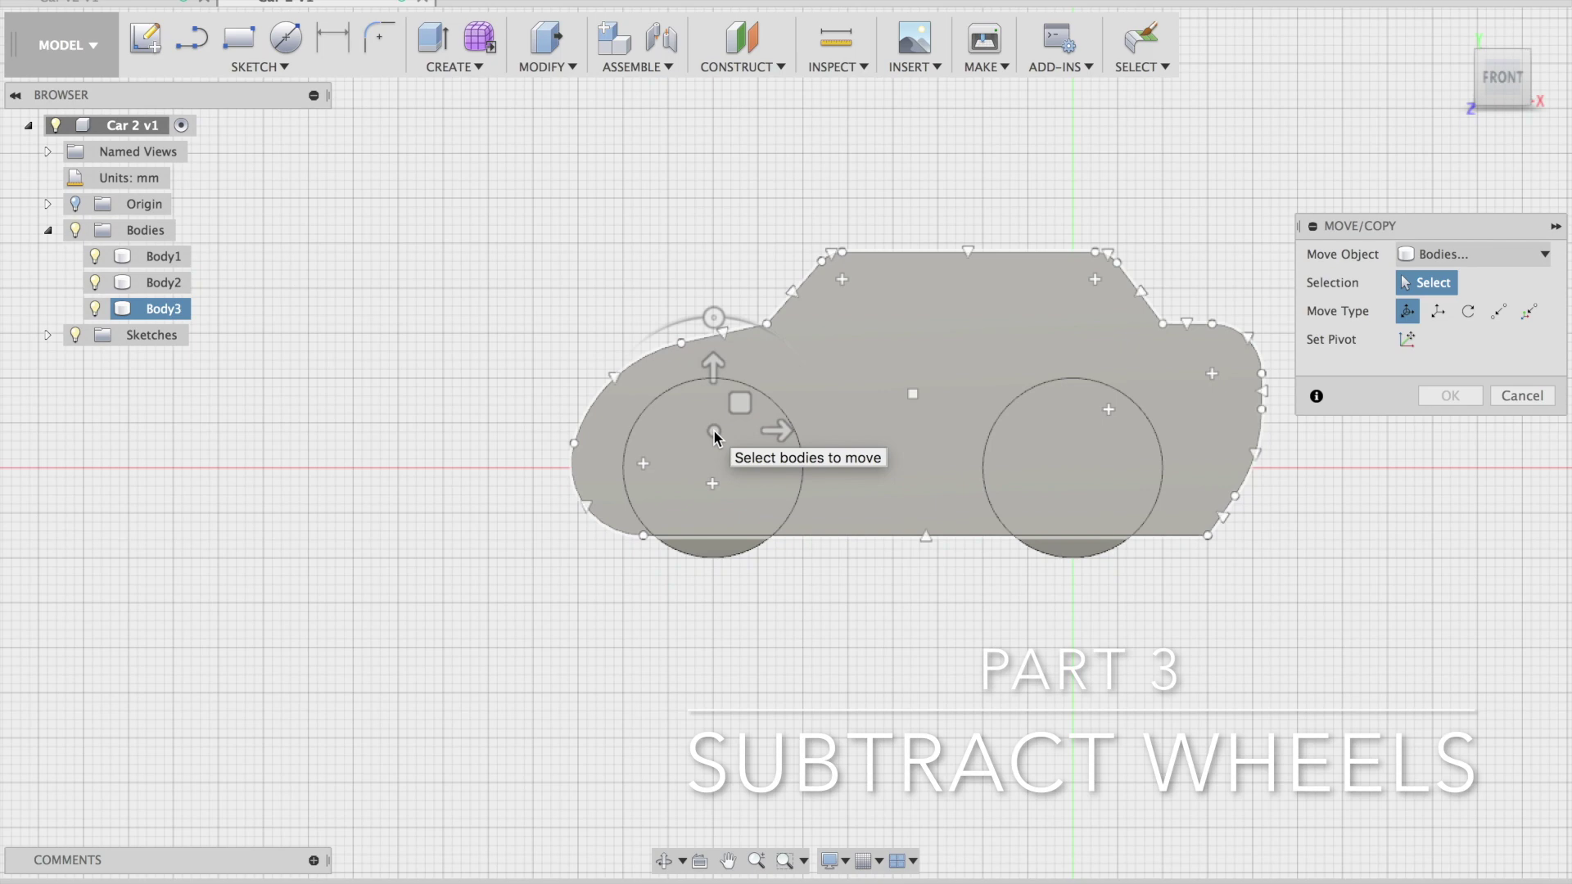
{"action": "left_click", "coordinate": [714, 449]}
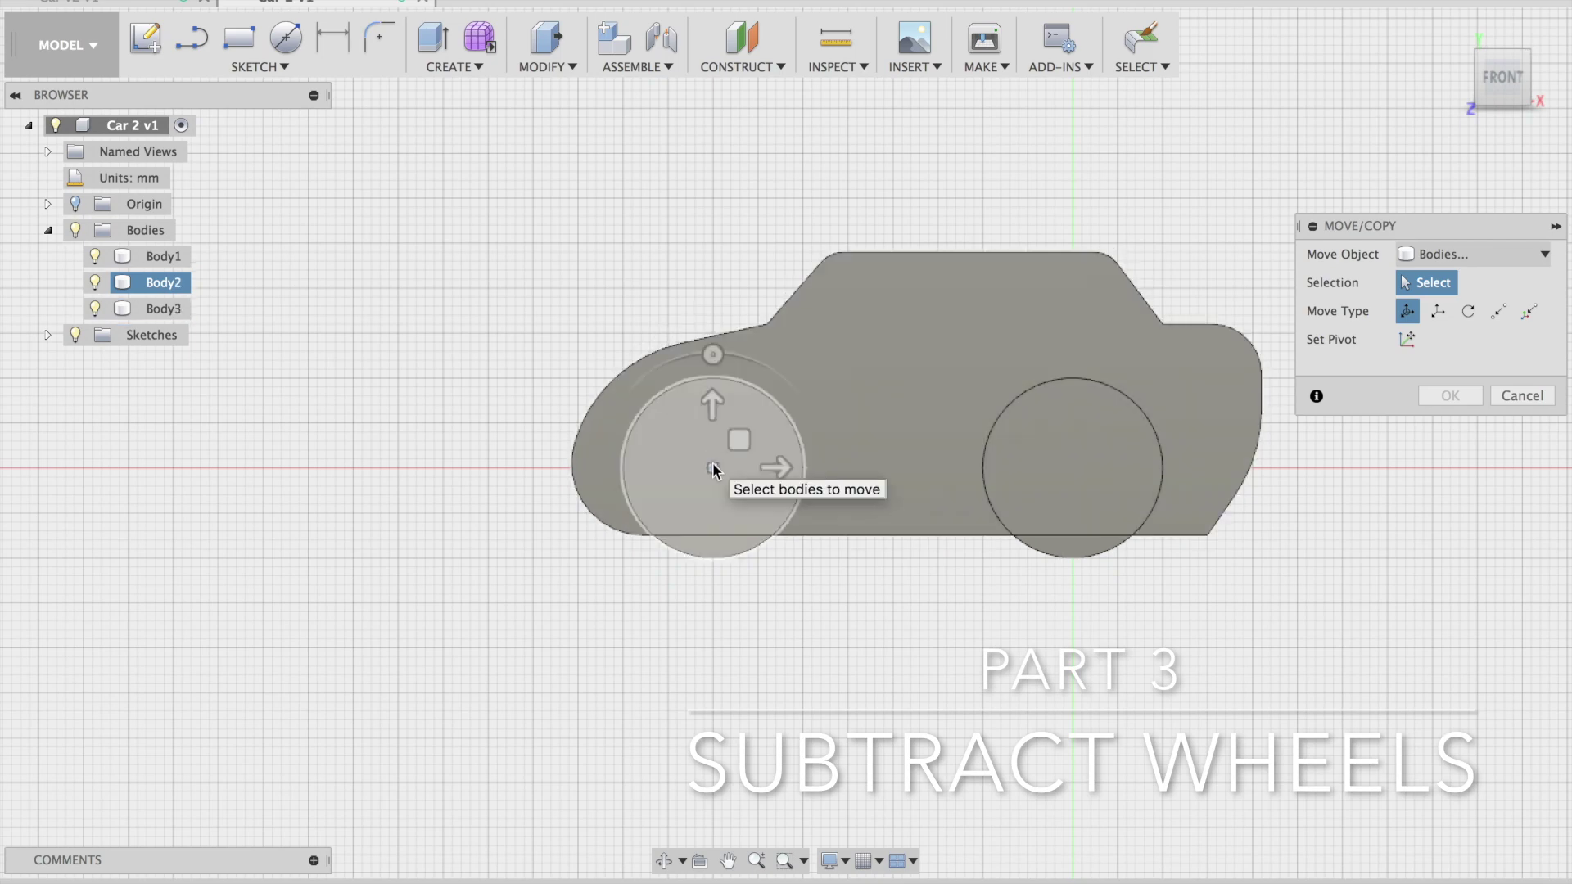
{"action": "left_click", "coordinate": [714, 469]}
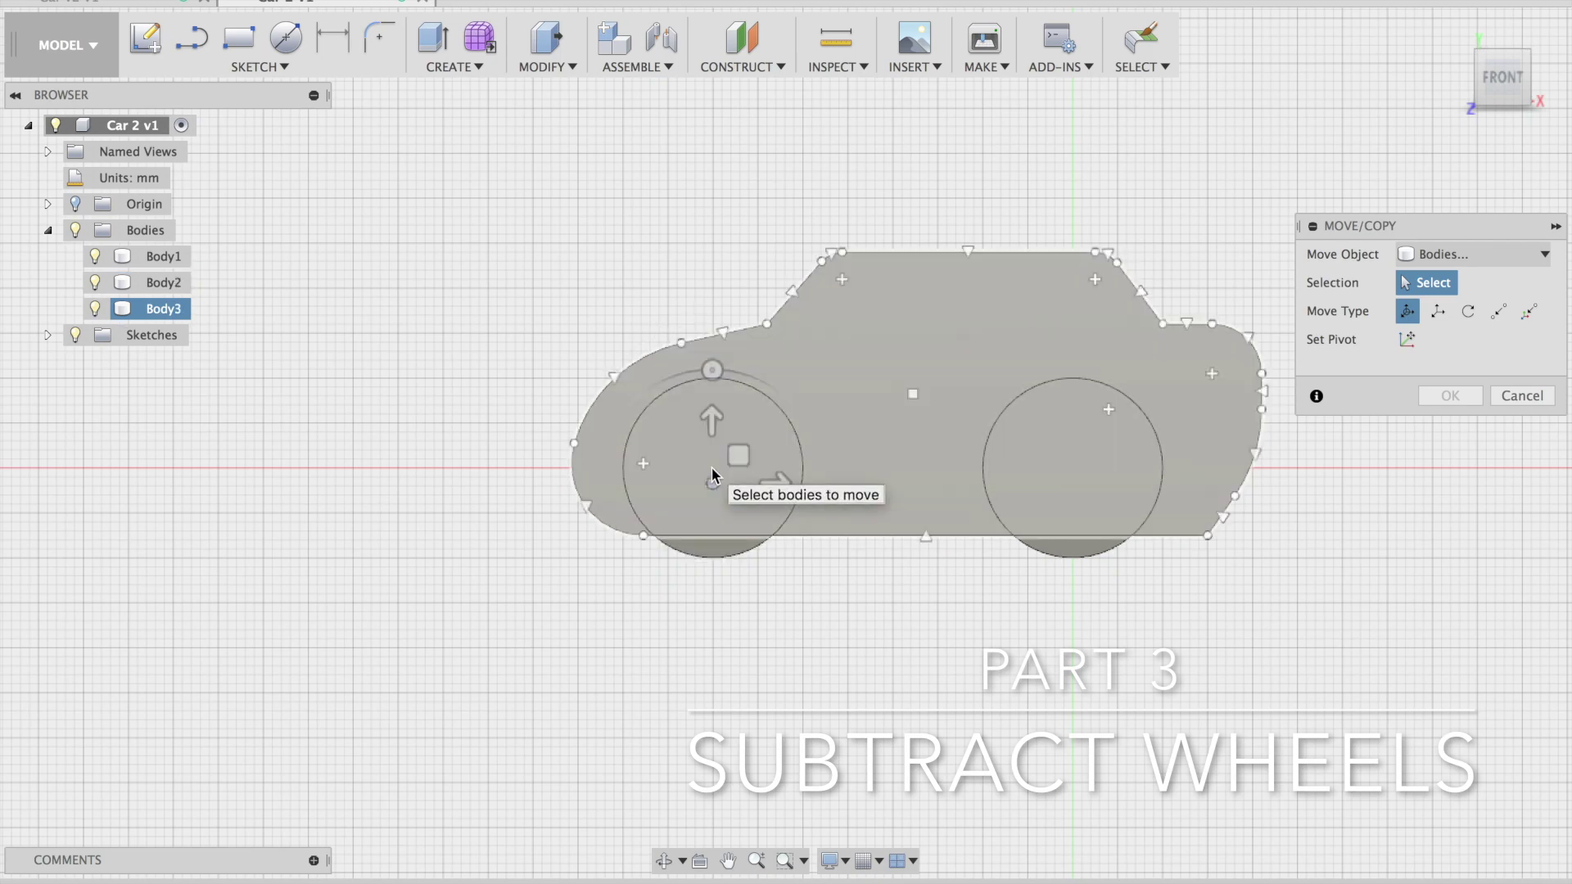
{"action": "left_click", "coordinate": [712, 468]}
{"action": "left_click", "coordinate": [713, 469]}
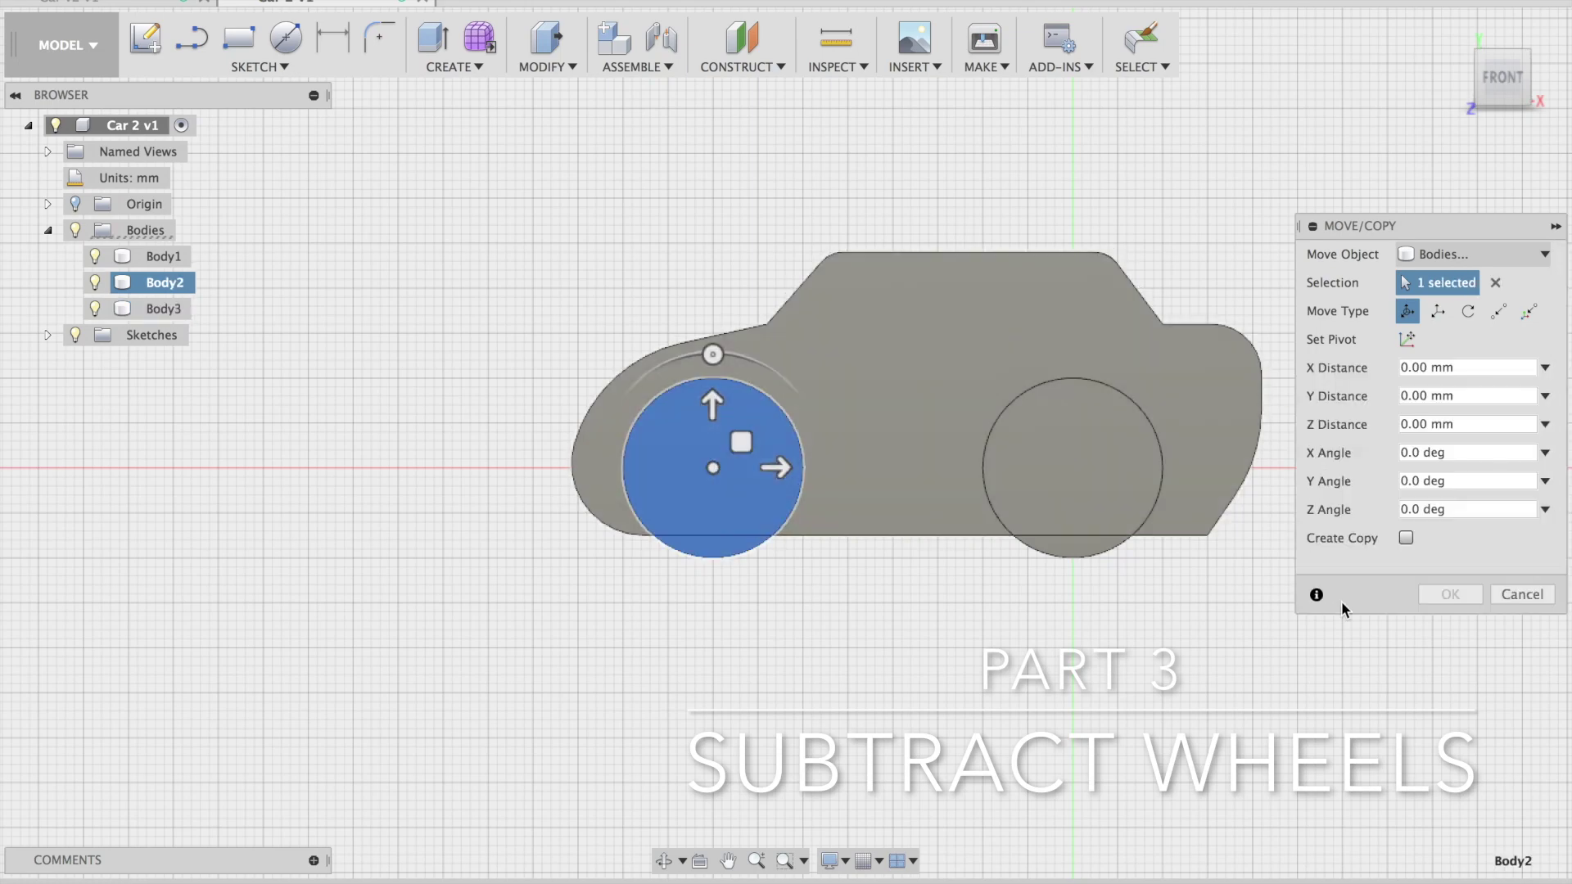
{"action": "left_click", "coordinate": [1406, 537]}
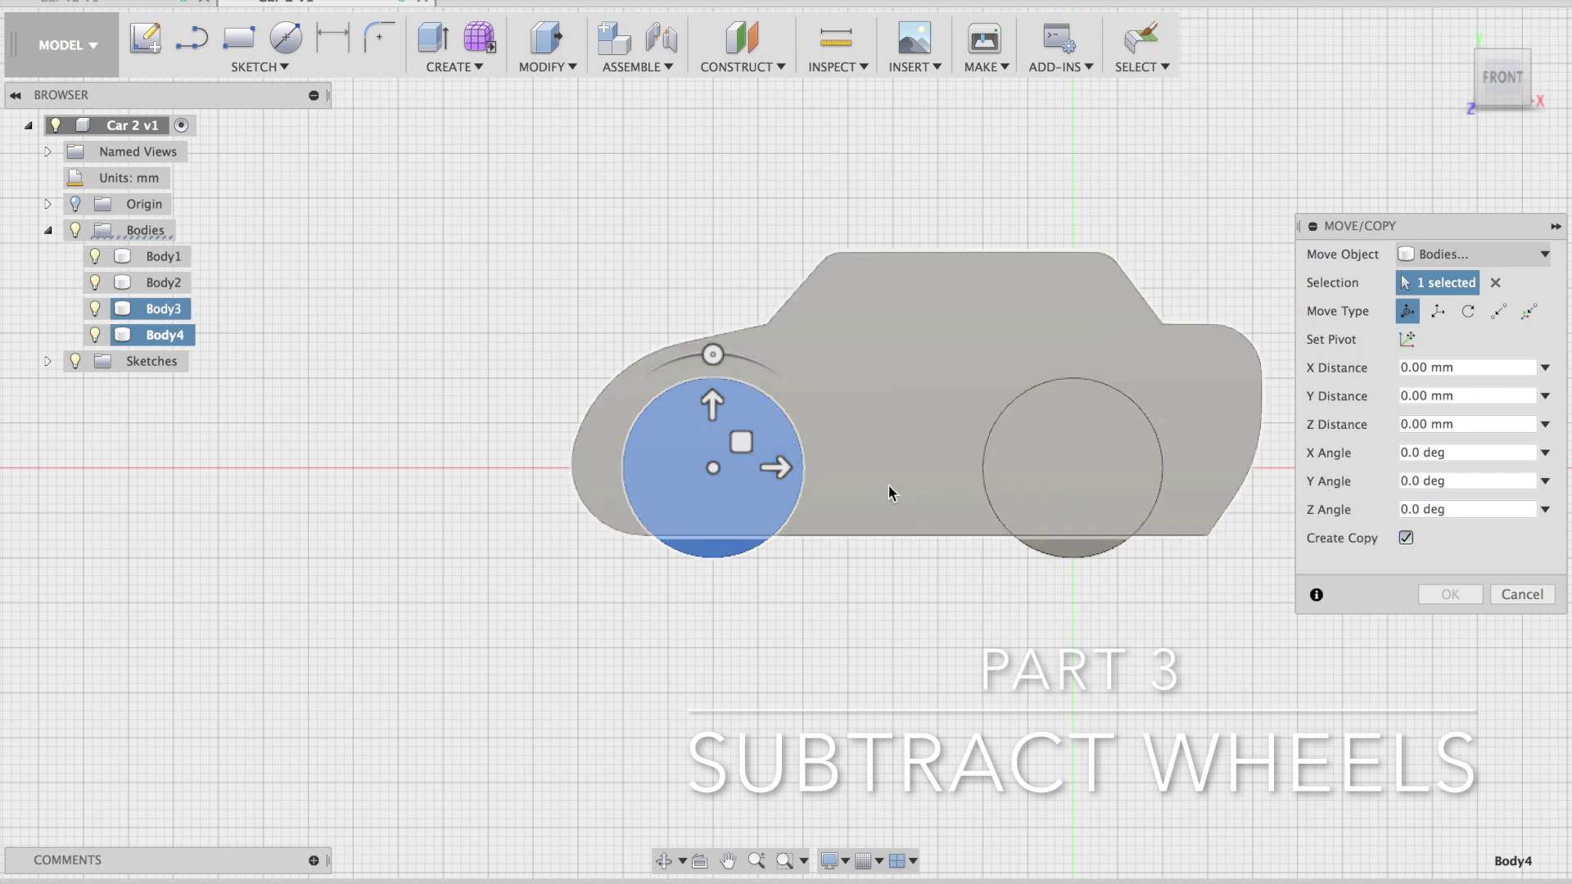
{"action": "left_click_drag", "start_coordinate": [775, 468], "coordinate": [510, 469]}
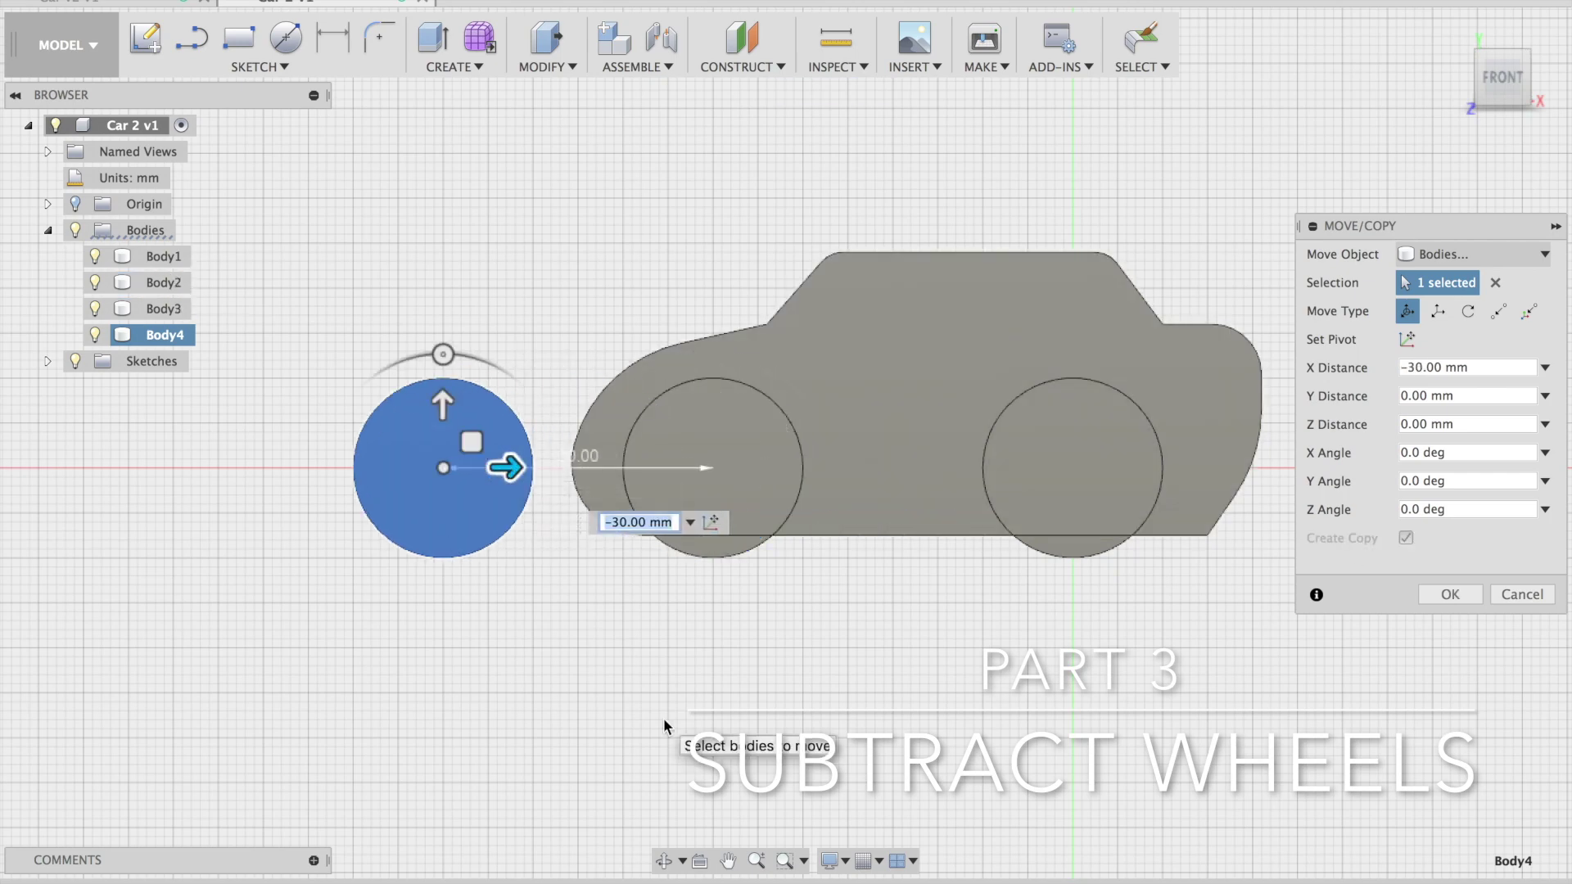
{"action": "left_click", "coordinate": [1449, 596]}
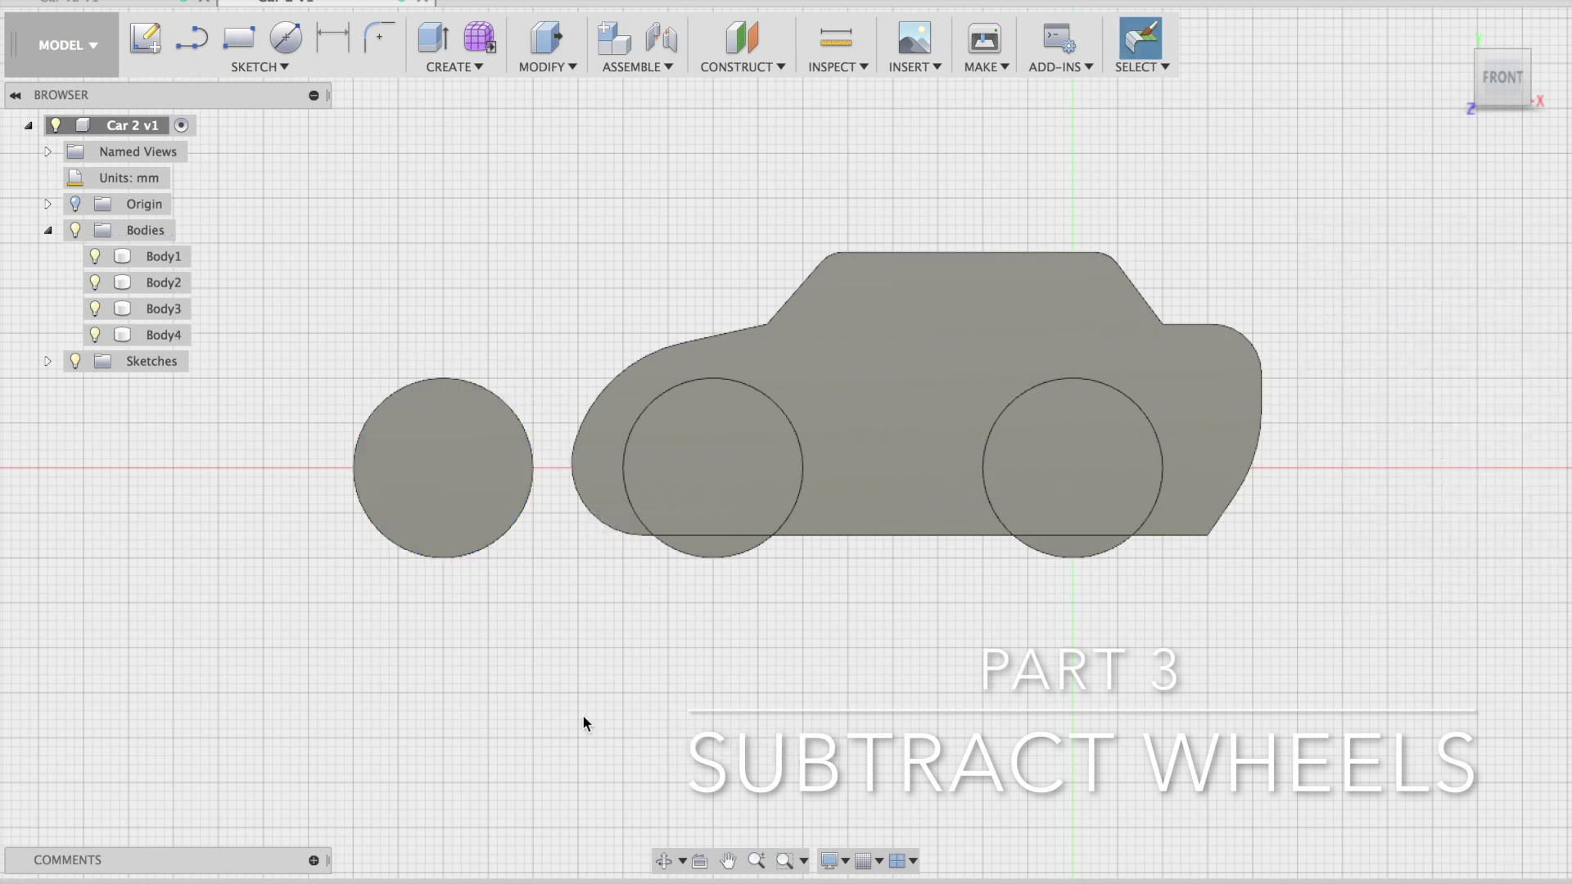
Scale the copied wheel body non-uniformly by 1.1 in X and 1.1 in Y
{"action": "left_click", "coordinate": [568, 63]}
{"action": "left_click", "coordinate": [543, 226]}
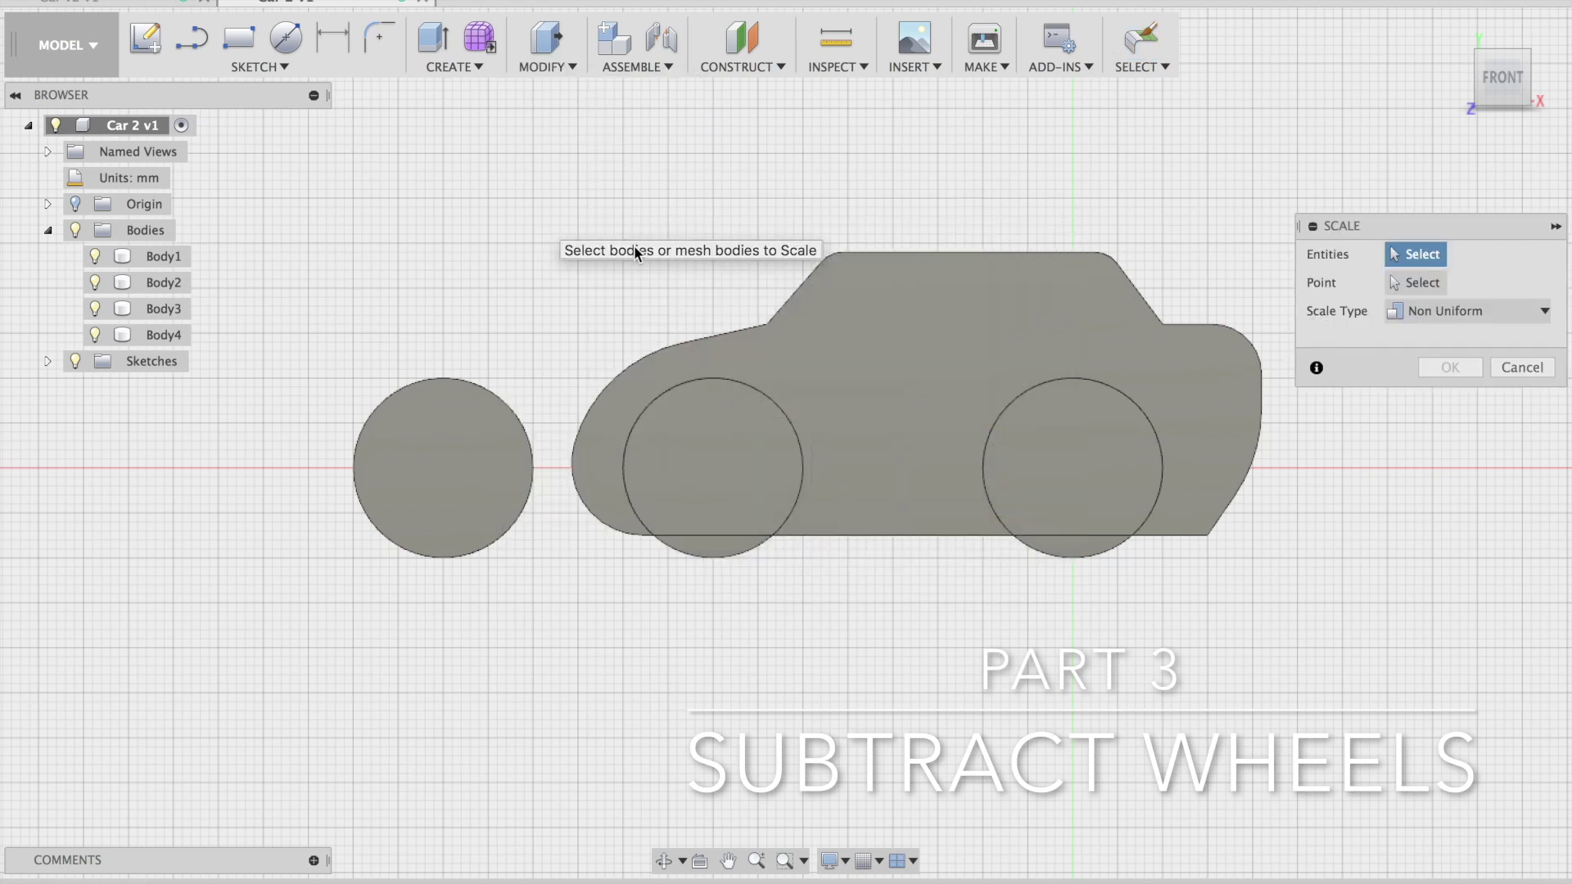
{"action": "left_click", "coordinate": [1512, 311]}
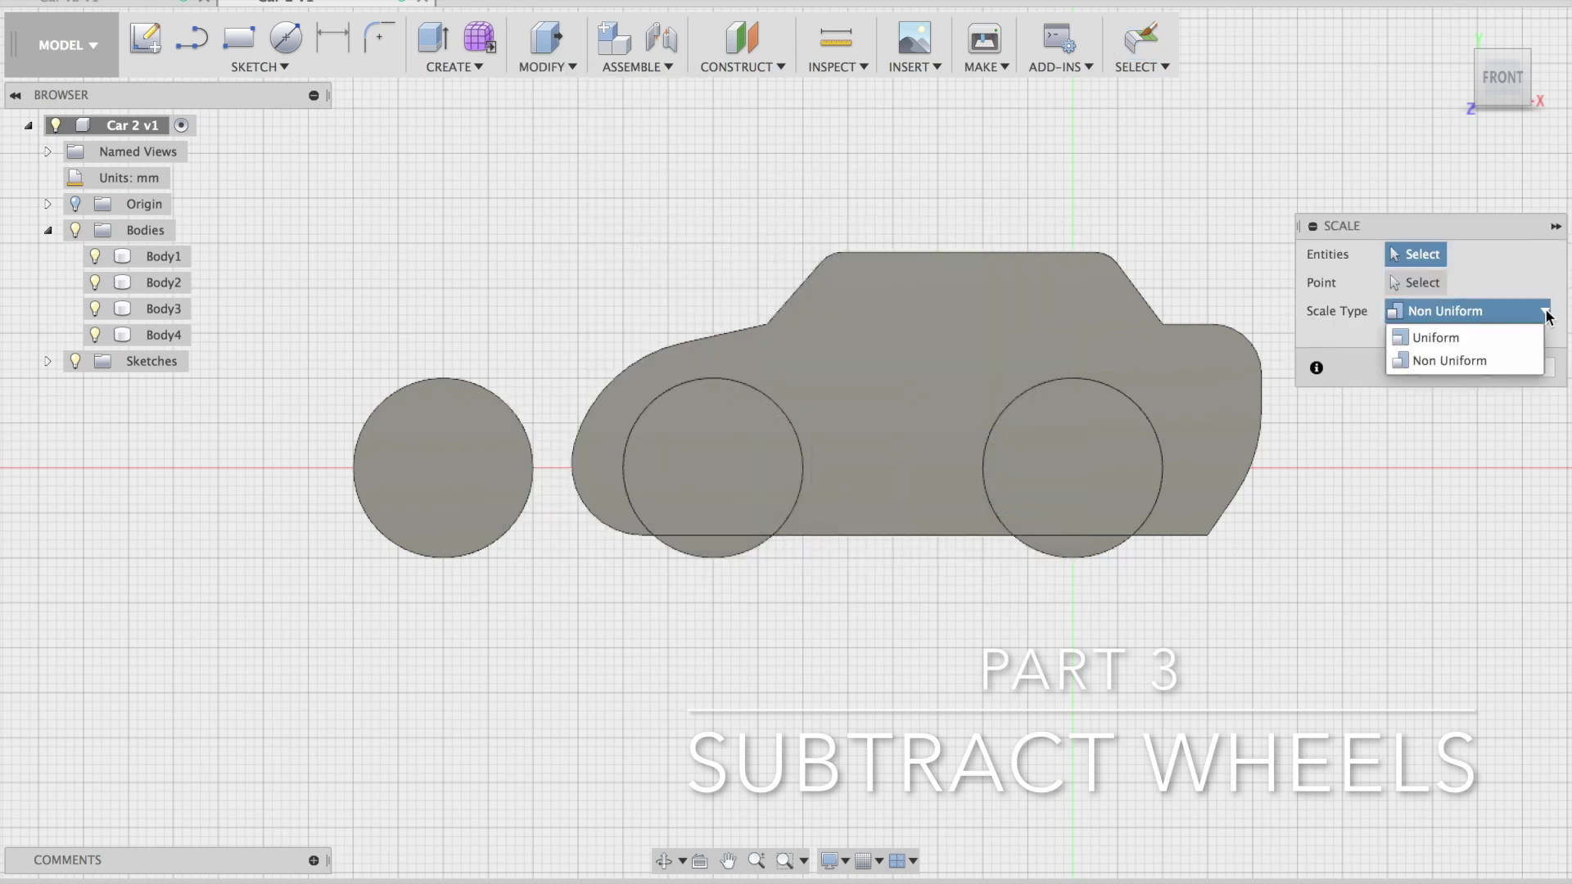
{"action": "left_click", "coordinate": [1433, 359]}
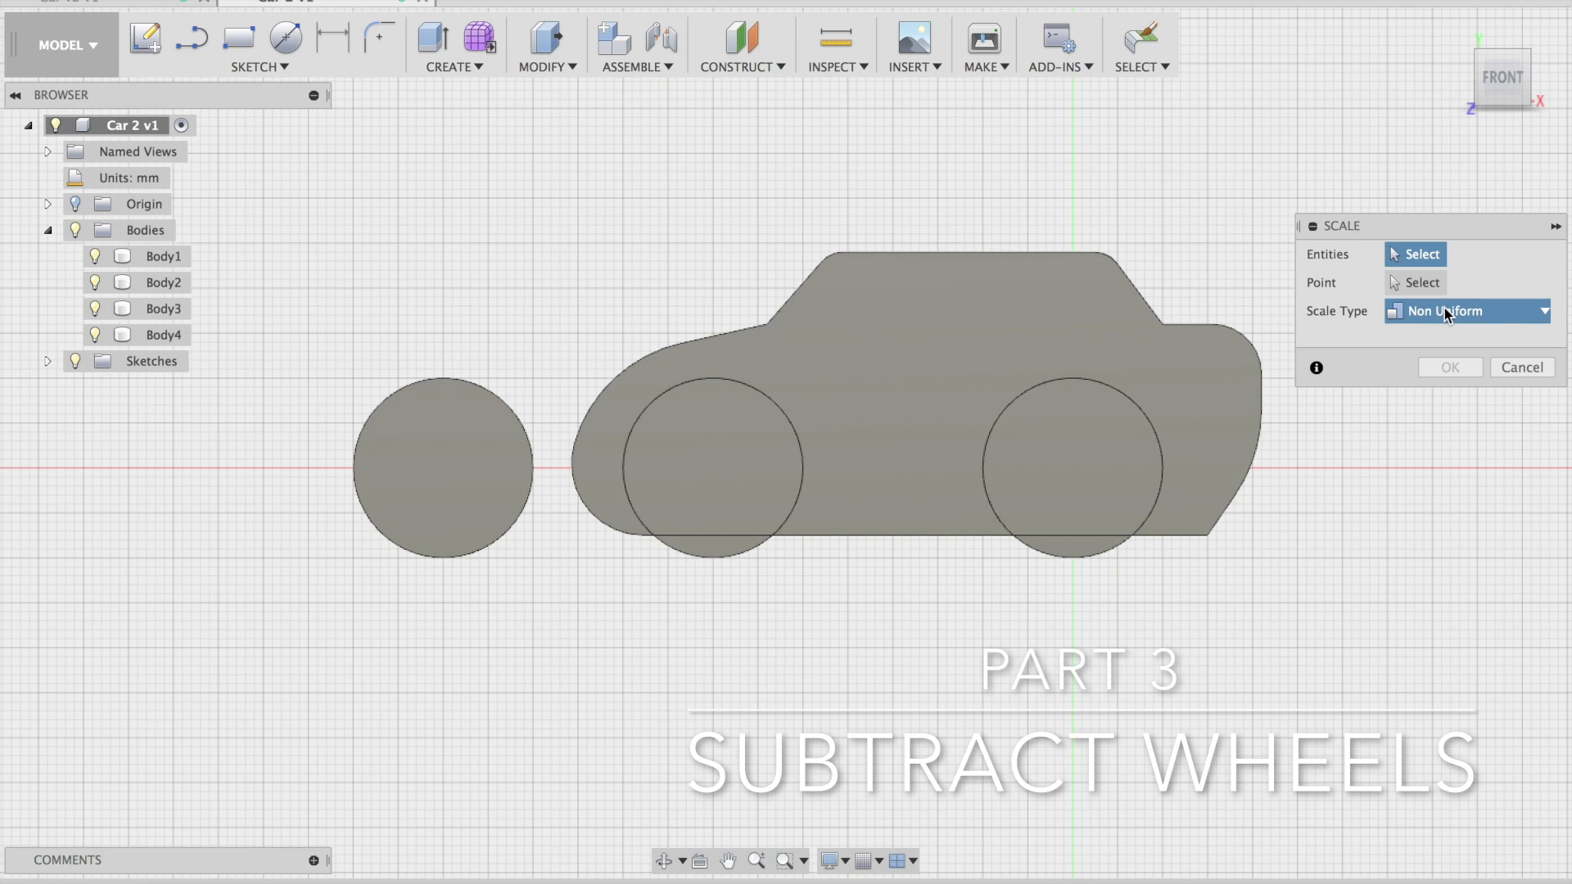
{"action": "left_click", "coordinate": [439, 458]}
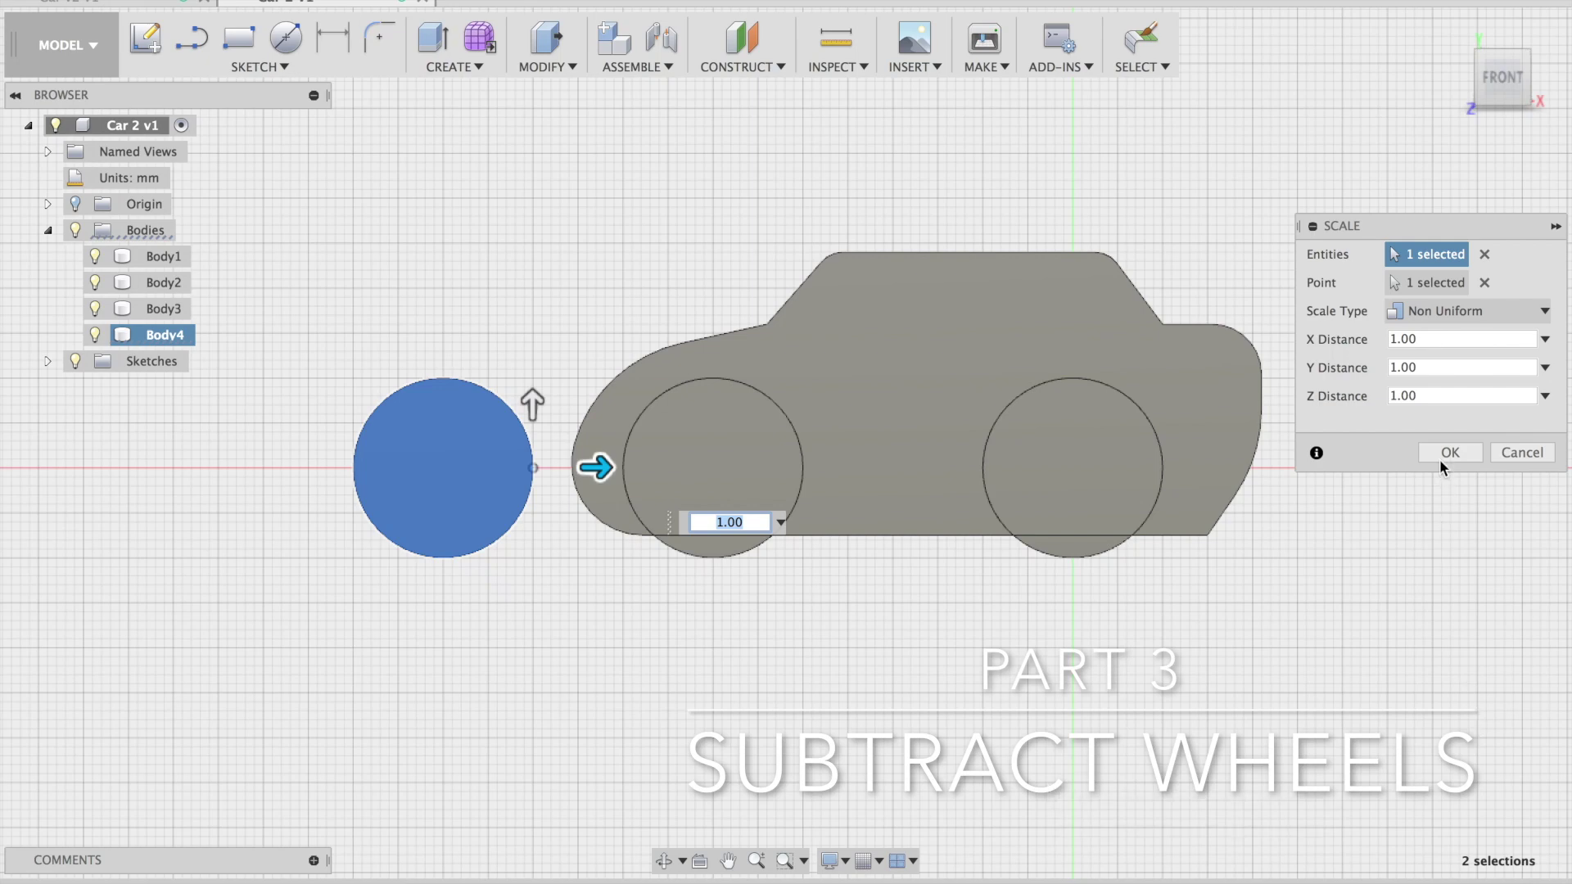
{"action": "left_click", "coordinate": [1439, 336]}
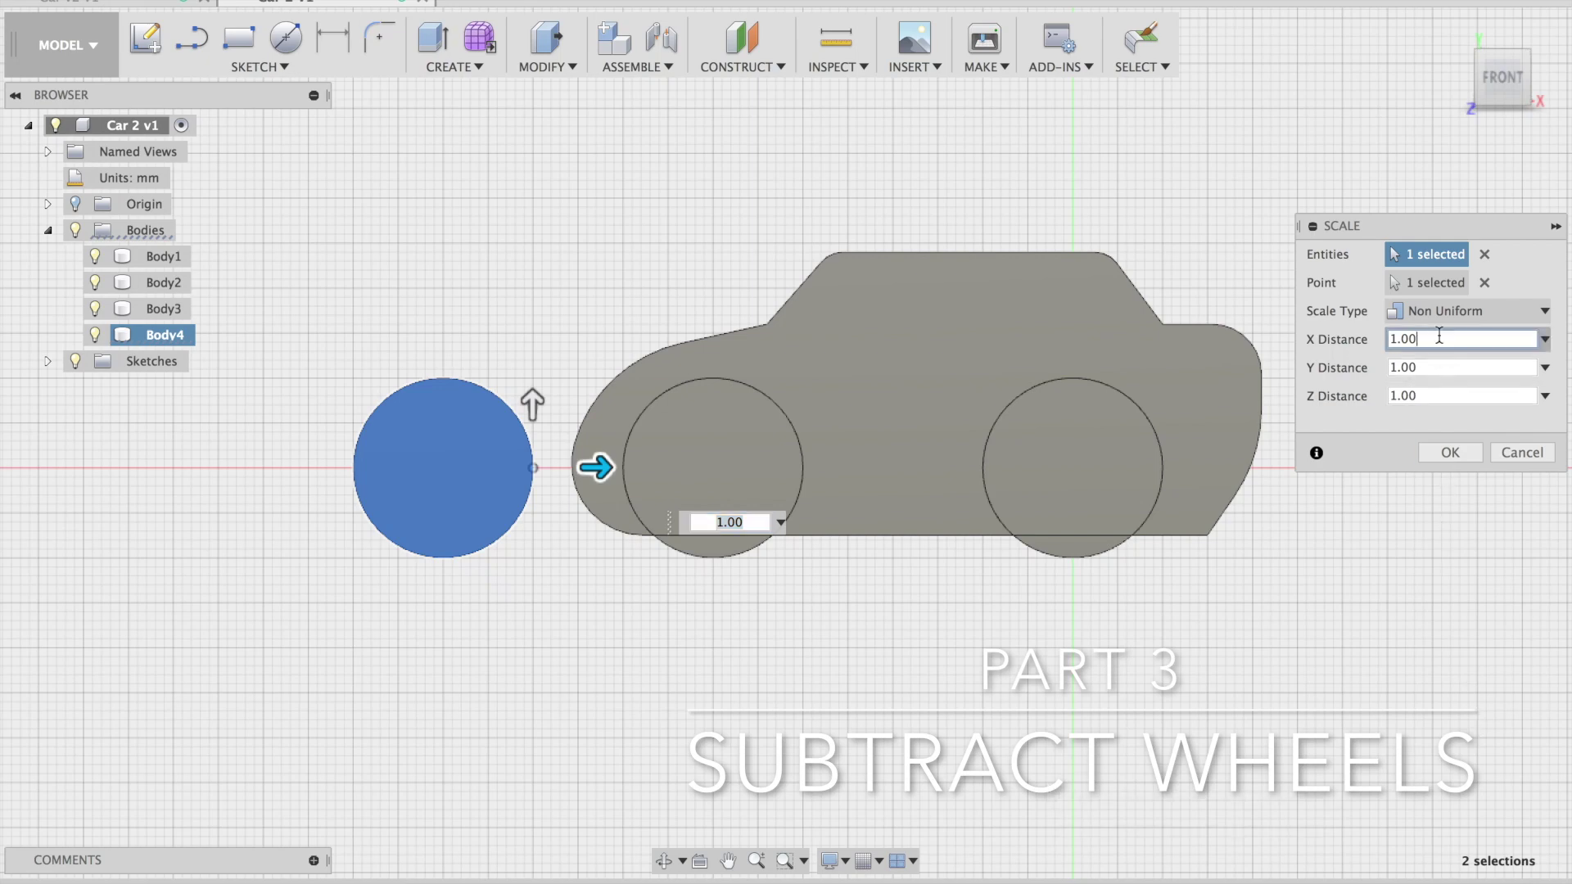
{"action": "key", "text": "BackSpace"}
{"action": "key", "text": "BackSpace"}
{"action": "key", "text": "BackSpace"}
{"action": "type", "text": ".1"}
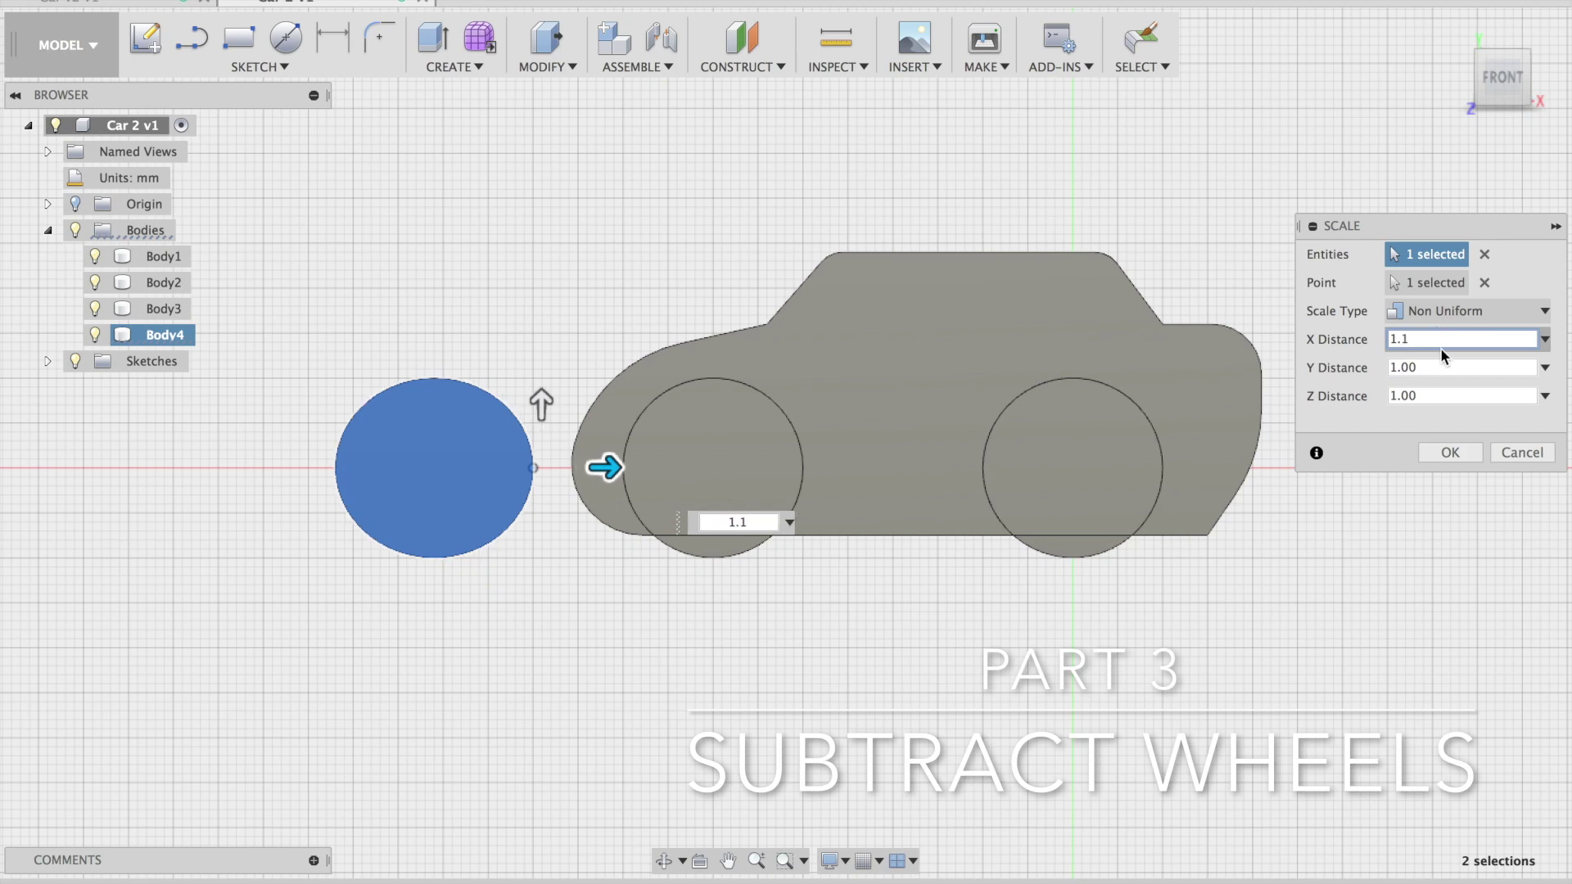
{"action": "left_click", "coordinate": [1424, 367]}
{"action": "left_click_drag", "start_coordinate": [1424, 366], "coordinate": [1389, 367]}
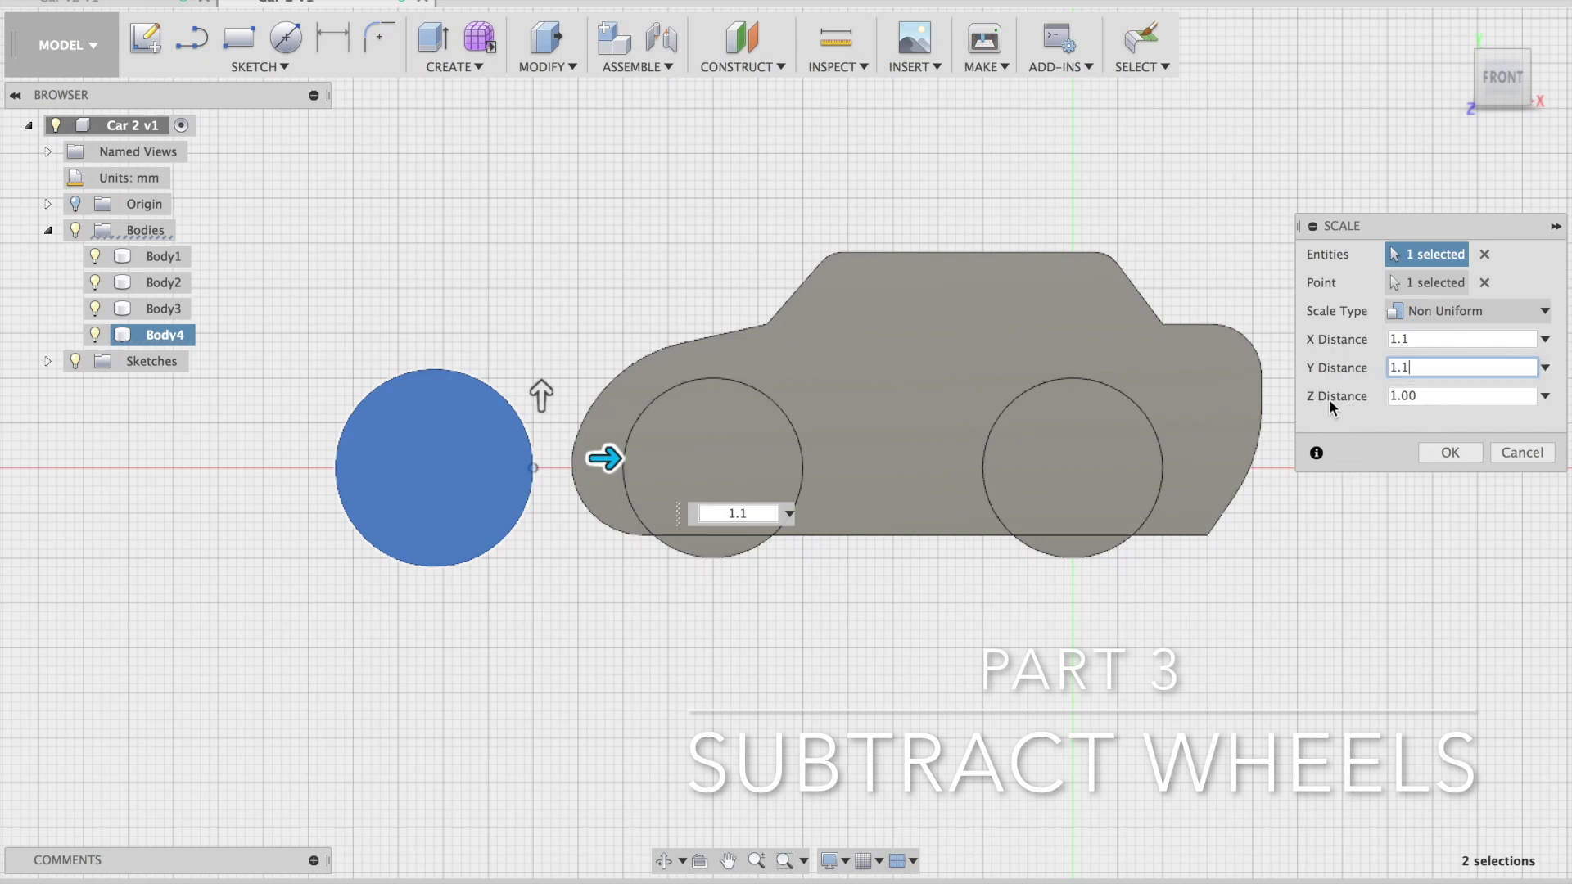
{"action": "left_click", "coordinate": [1450, 455]}
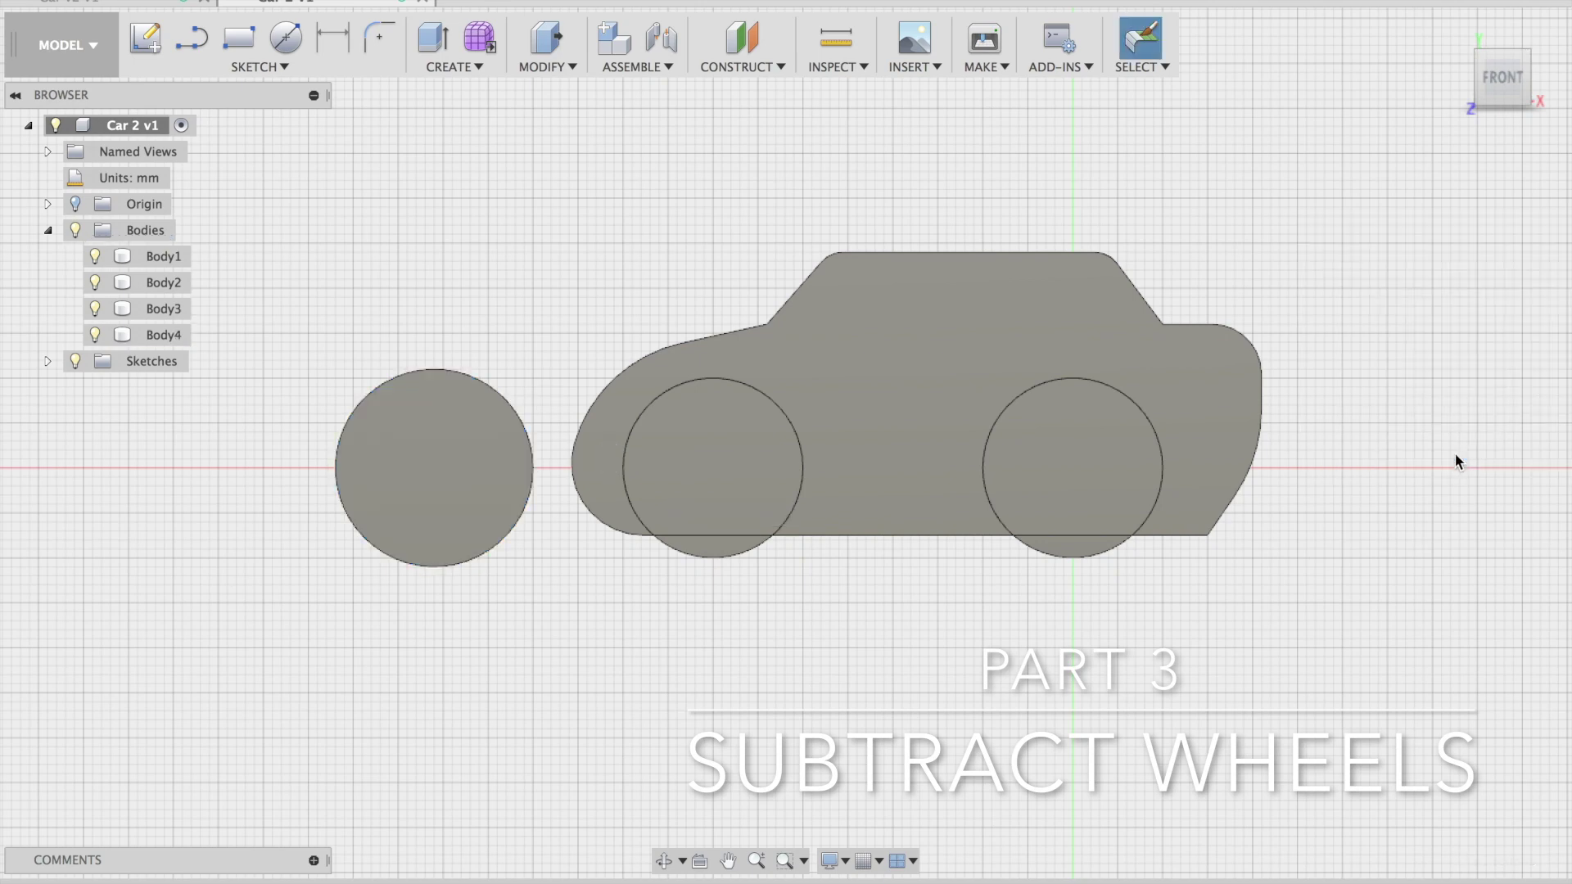
Move the enlarged wheel copy 31 mm in X so it is centred on the original front wheel
{"action": "key", "text": "m"}
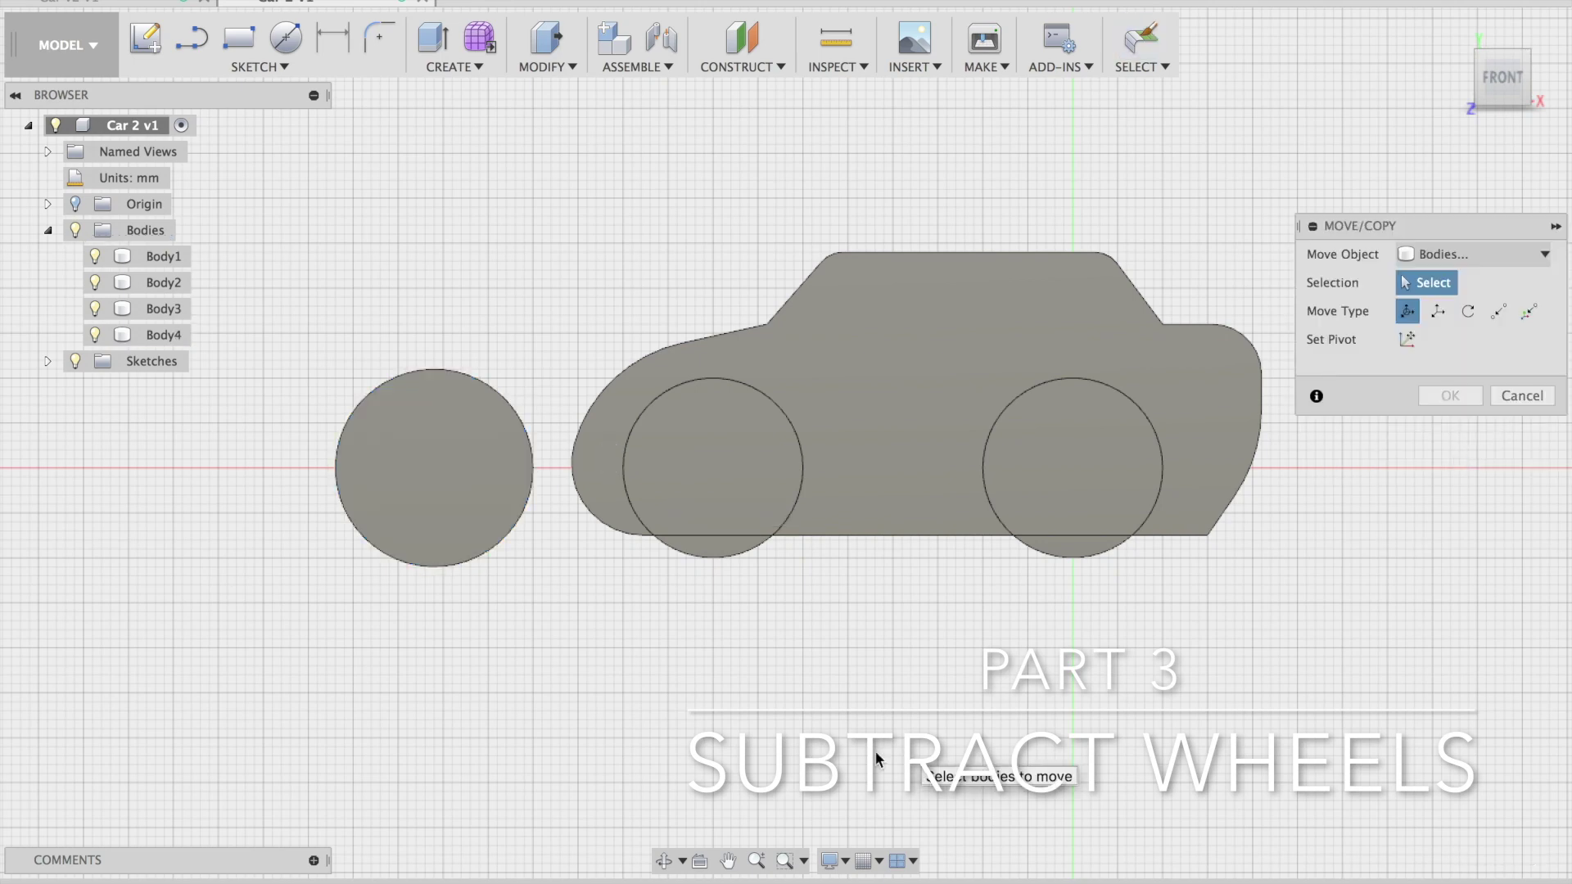
{"action": "left_click", "coordinate": [439, 474]}
{"action": "left_click", "coordinate": [434, 468]}
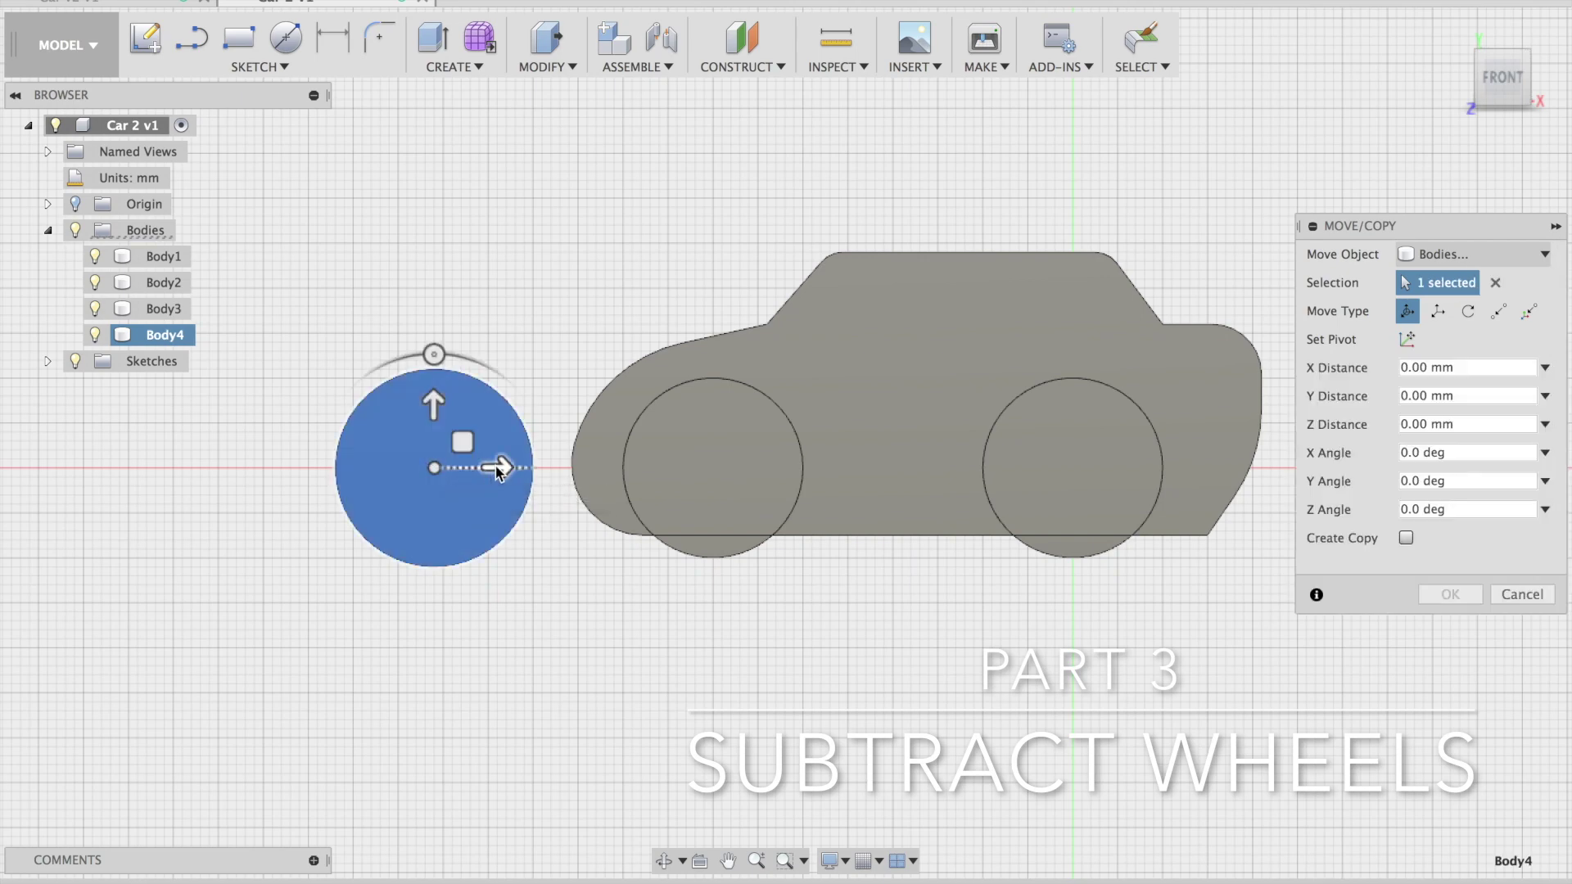
{"action": "left_click_drag", "start_coordinate": [501, 467], "coordinate": [780, 463]}
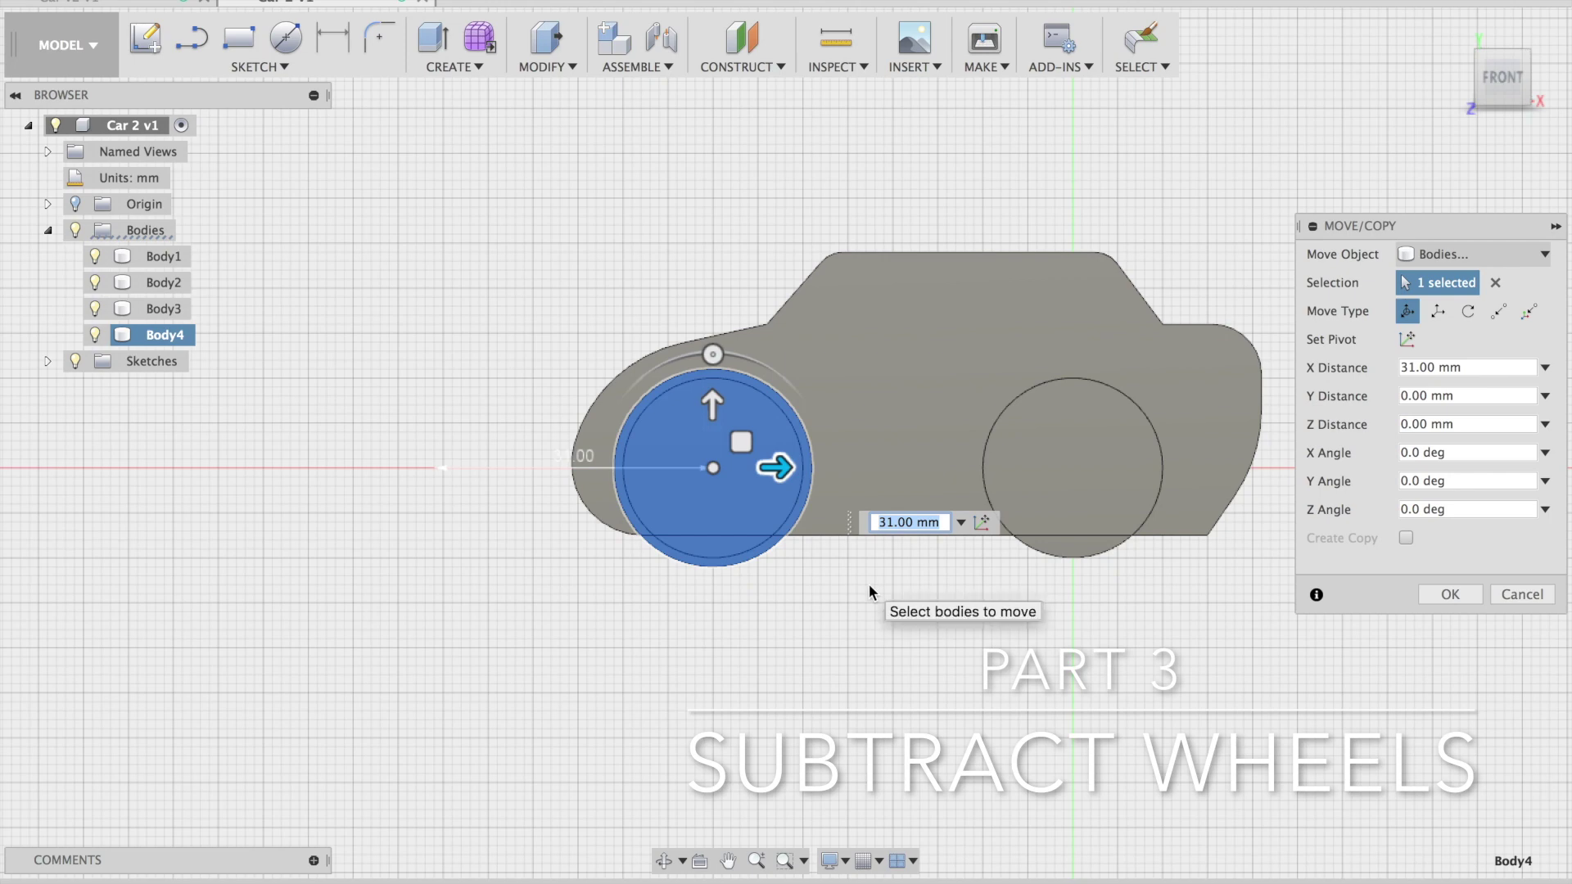
{"action": "left_click", "coordinate": [1450, 595]}
Hide the original wheels Body1 and Body2, and toggle the car body off and on to check the enlarged copy
{"action": "middle_click_drag", "start_coordinate": [1482, 81], "coordinate": [1425, 81], "text": "shift"}
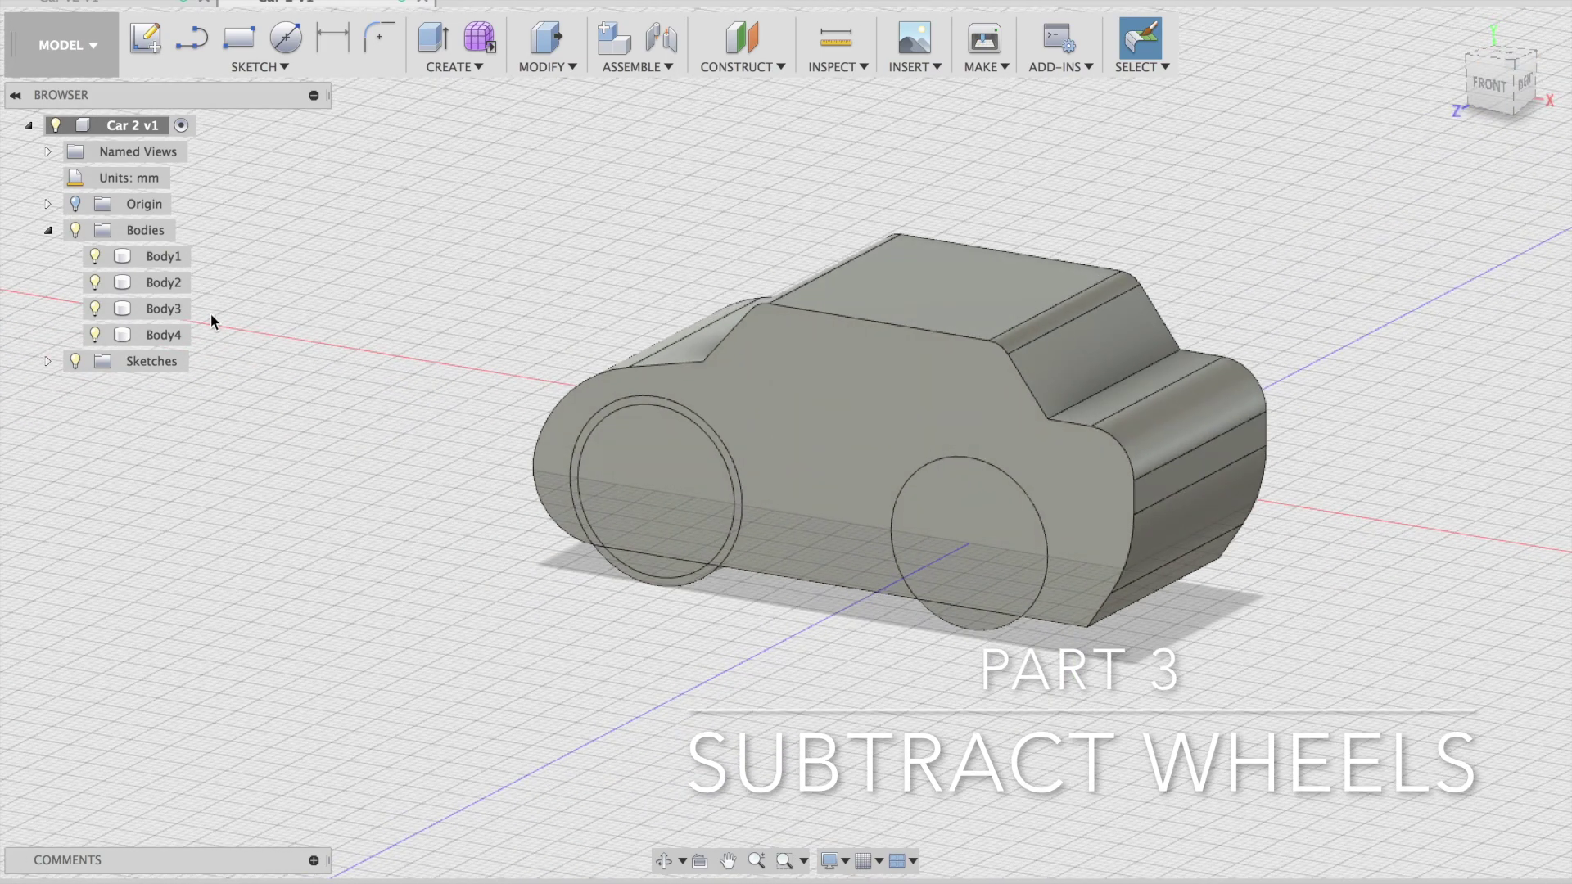
{"action": "left_click", "coordinate": [95, 282]}
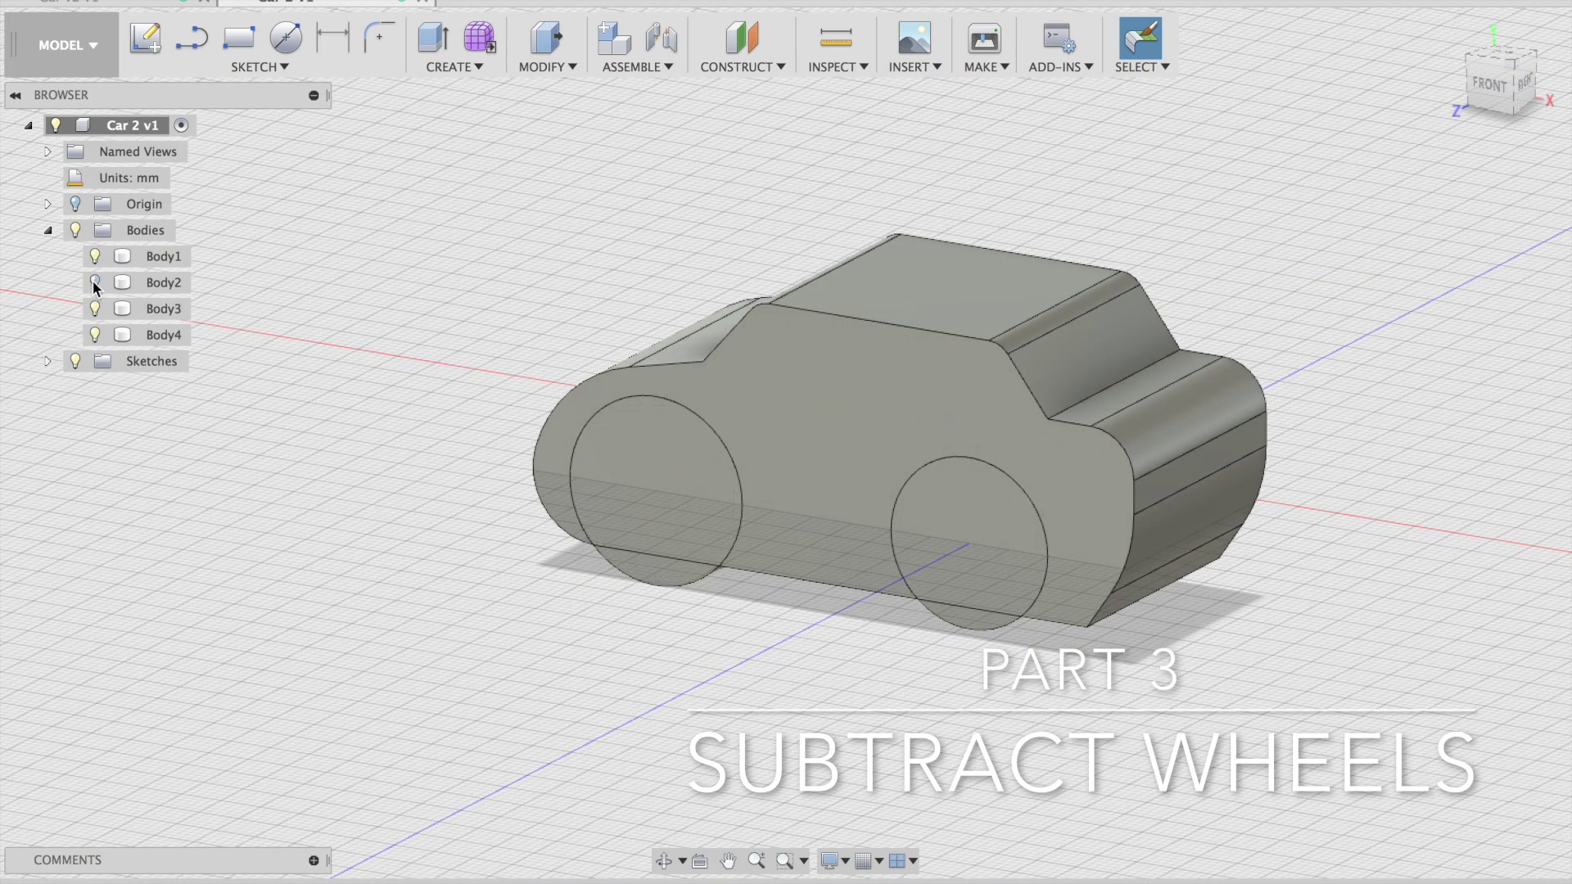
{"action": "left_click", "coordinate": [95, 257]}
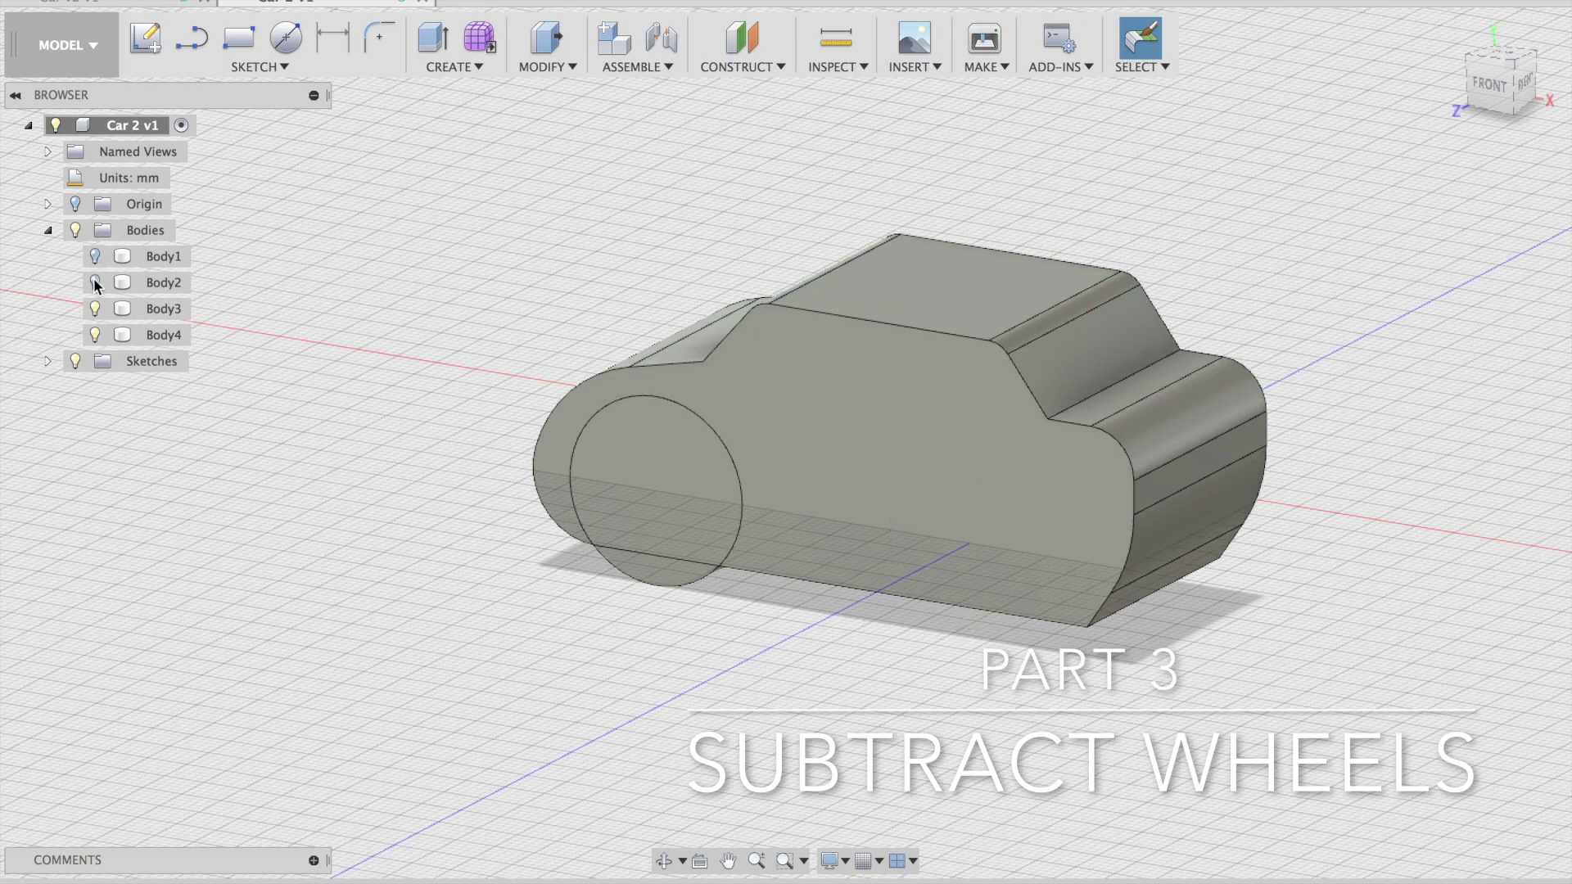
{"action": "left_click", "coordinate": [95, 309]}
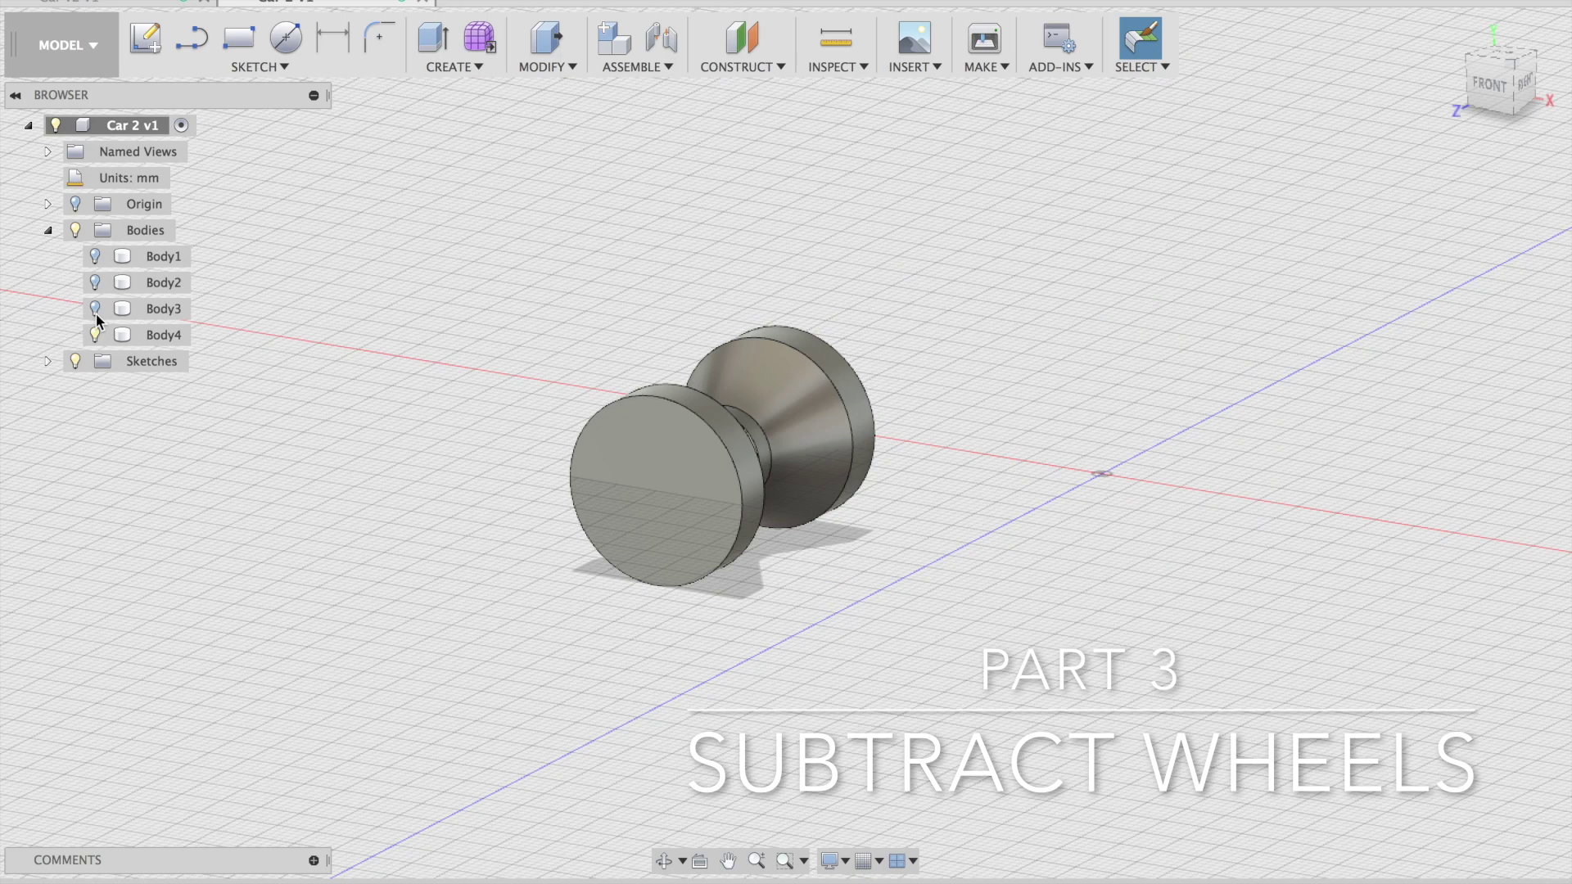
{"action": "left_click", "coordinate": [96, 313]}
Rename Body1 as Wheel 1 and Body2 as Wheel 2
{"action": "left_click", "coordinate": [157, 259]}
{"action": "left_click", "coordinate": [158, 257]}
{"action": "type", "text": "Wheel"}
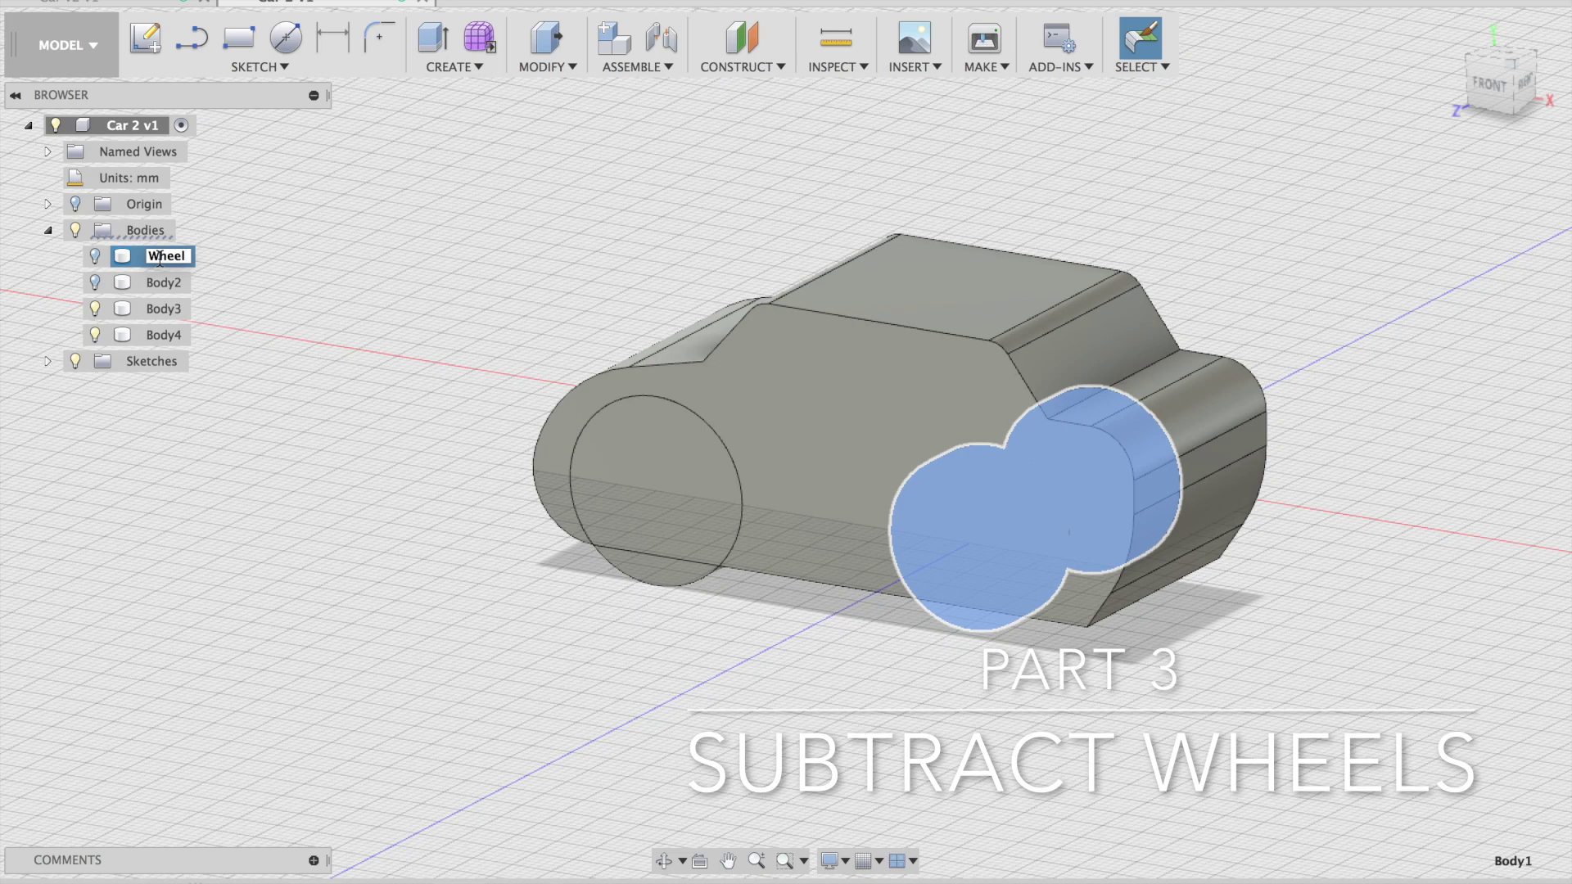
{"action": "type", "text": " 1"}
{"action": "key", "text": "Return"}
{"action": "double_click", "coordinate": [162, 282]}
{"action": "type", "text": "W"}
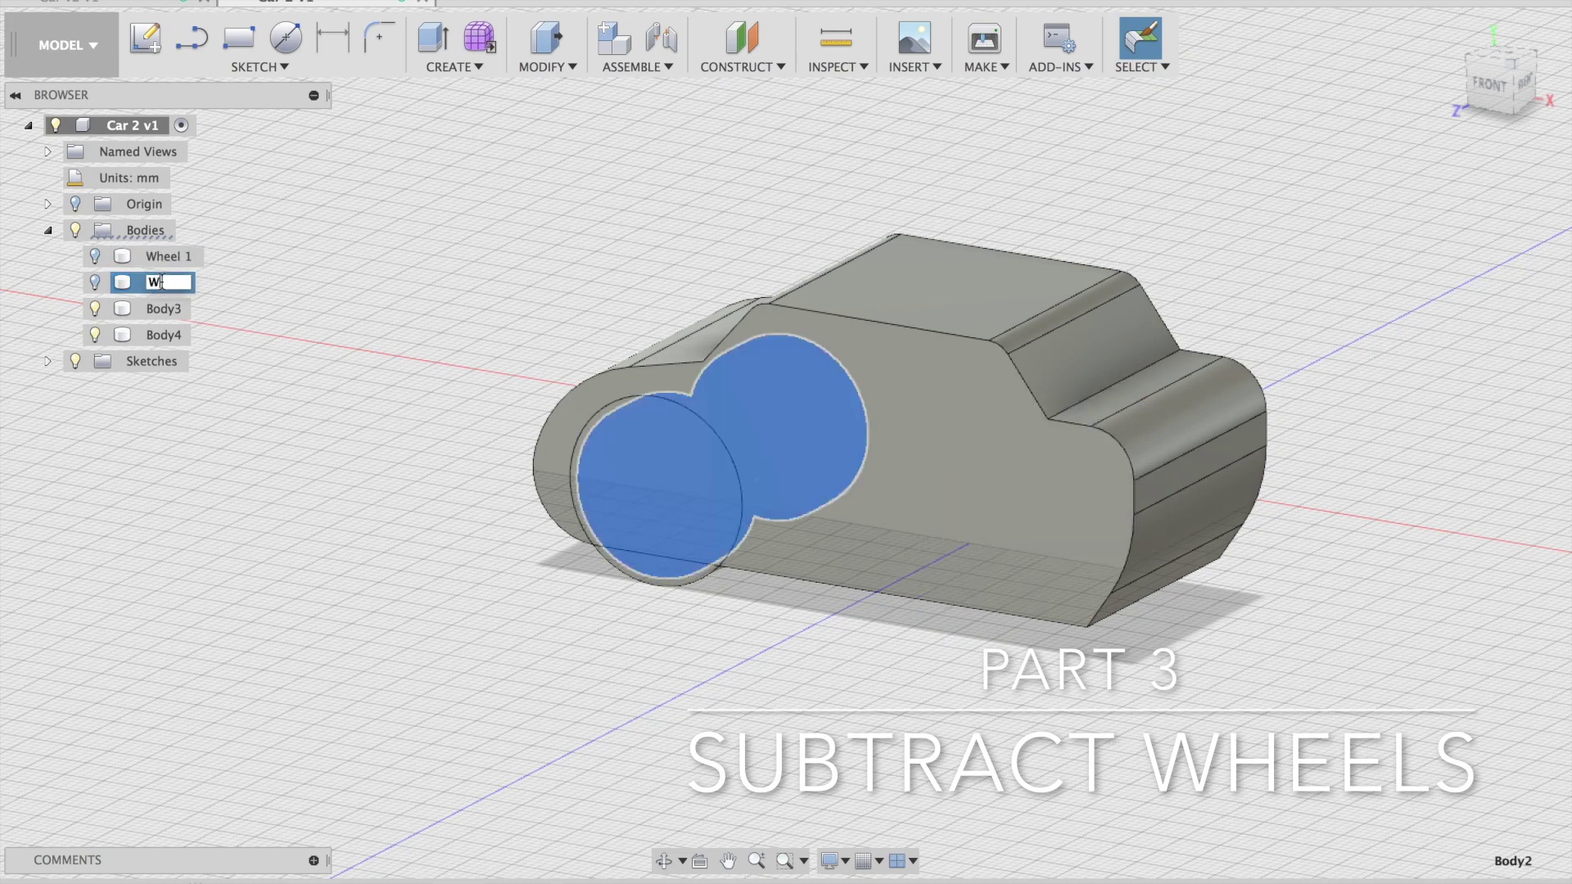
{"action": "type", "text": "heel 2"}
{"action": "key", "text": "Return"}
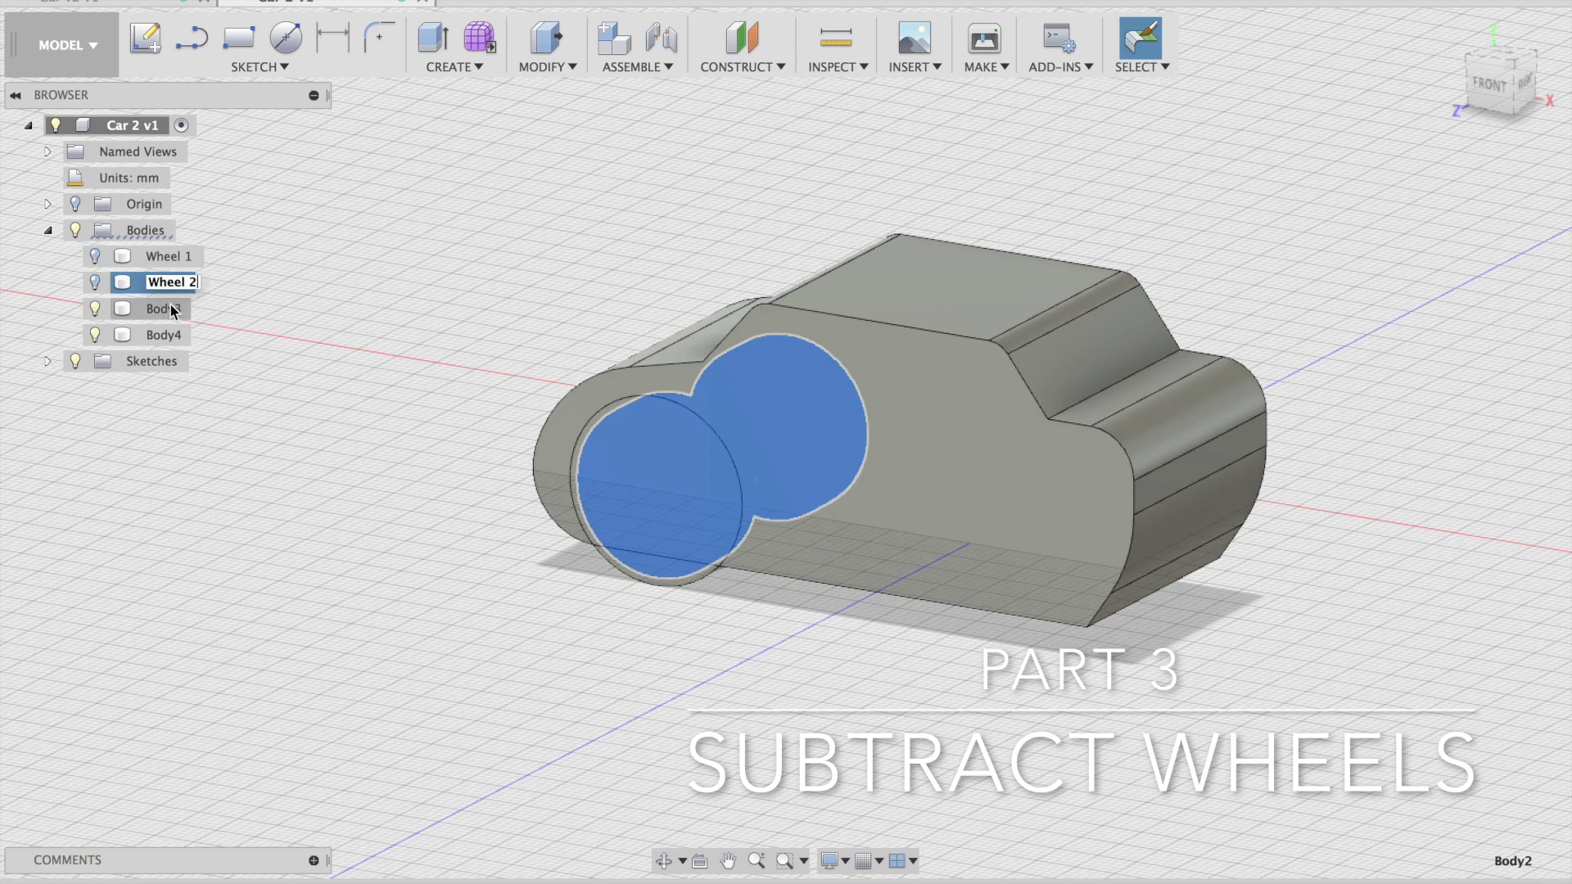
Cut the enlarged front wheel copy, Body4, out of the car body, Body3, with Combine and without keeping the tool body
{"action": "left_click", "coordinate": [170, 308]}
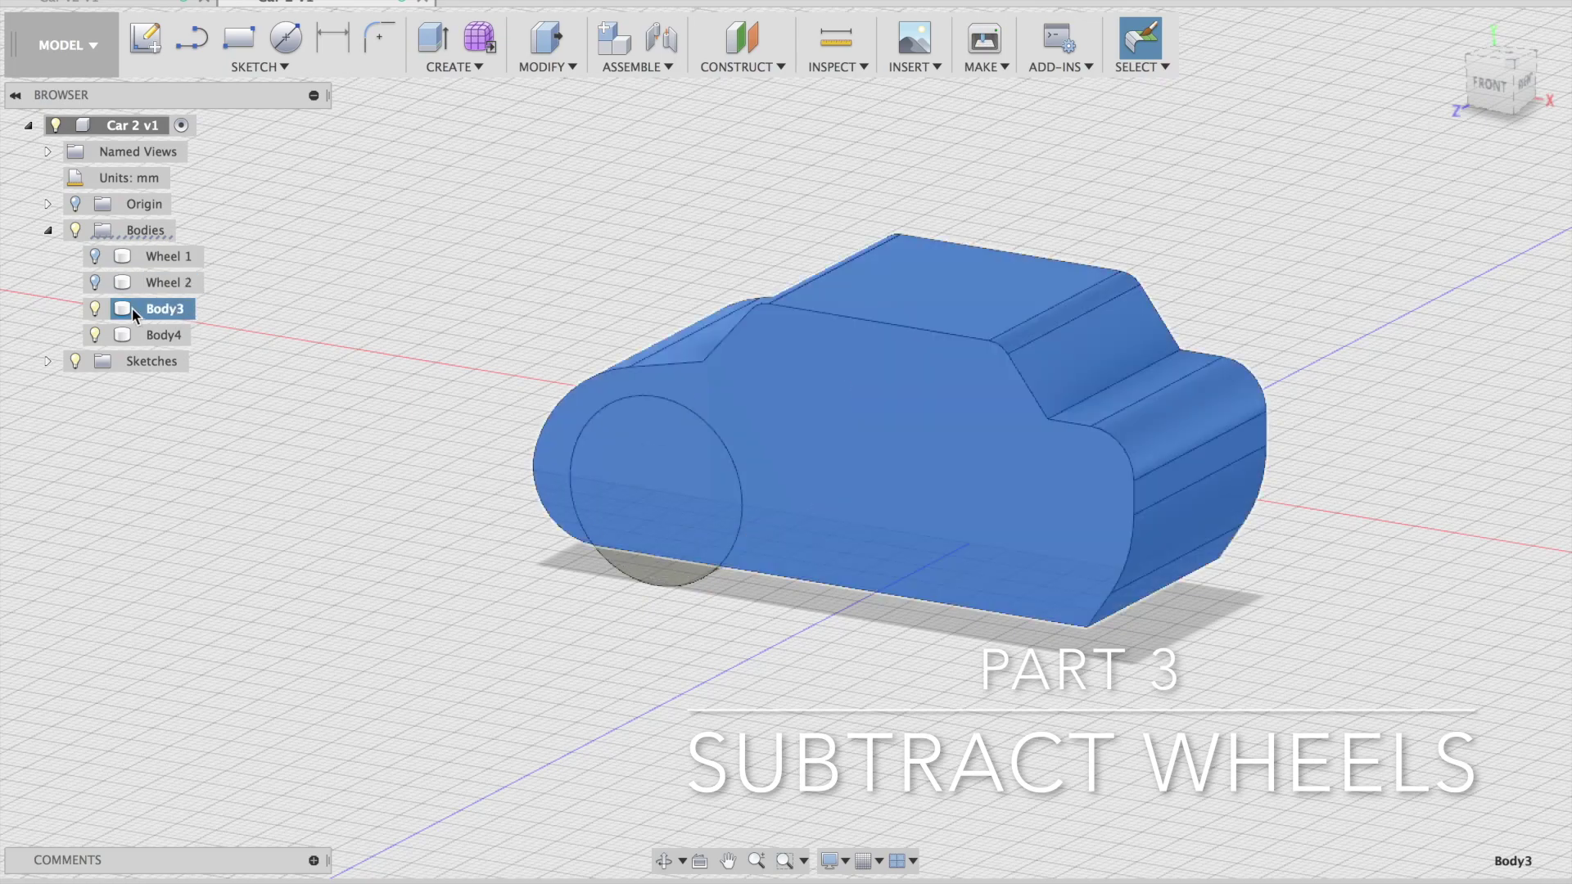
{"action": "left_click", "coordinate": [154, 335]}
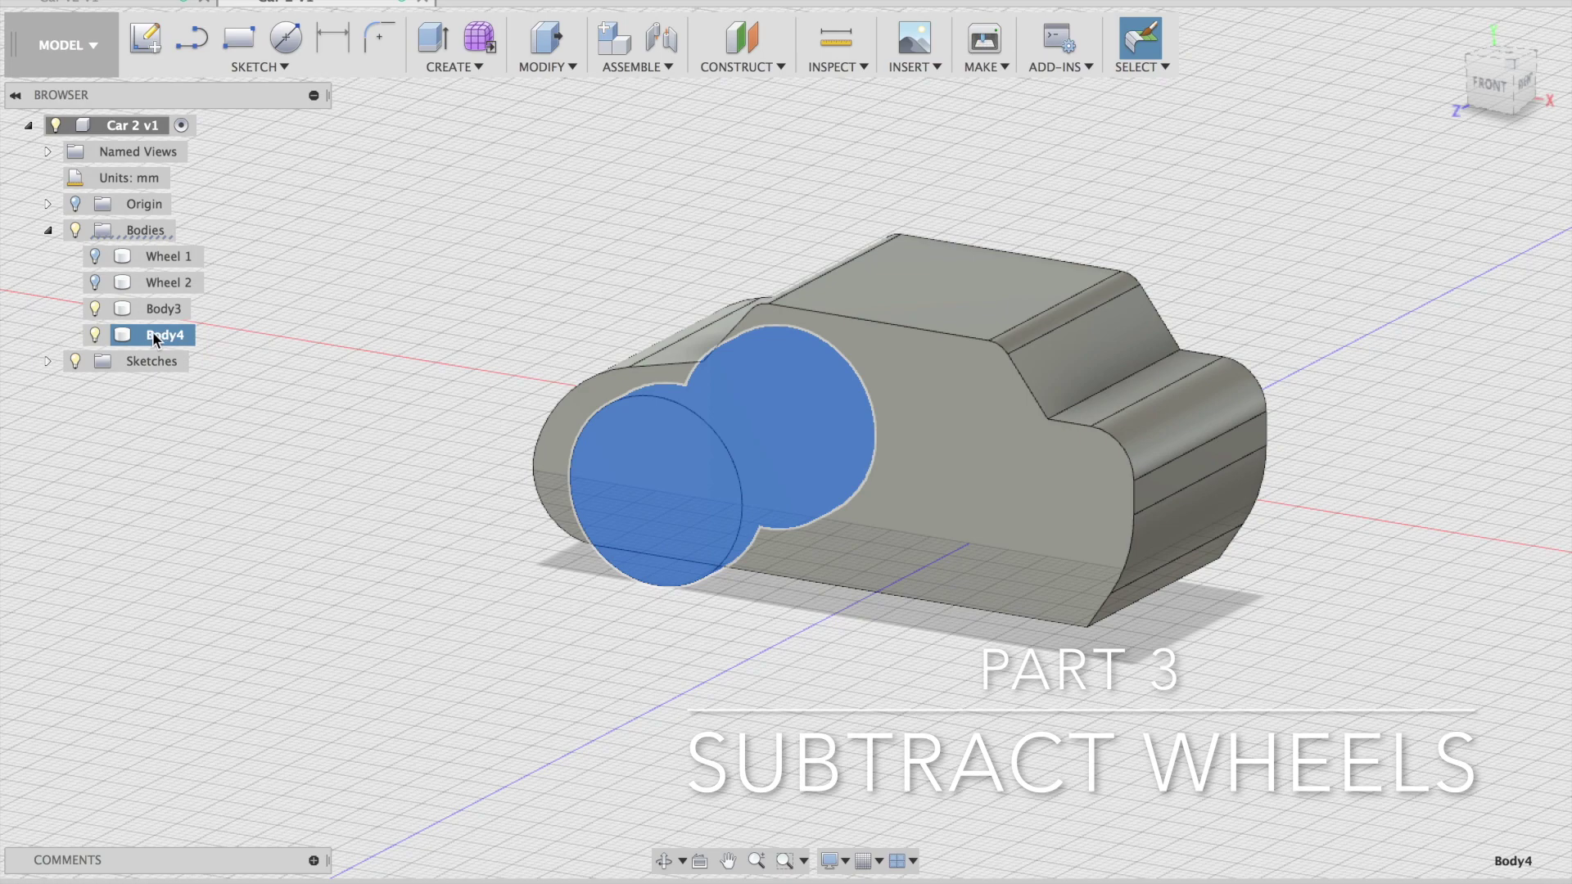
{"action": "left_click", "coordinate": [398, 429]}
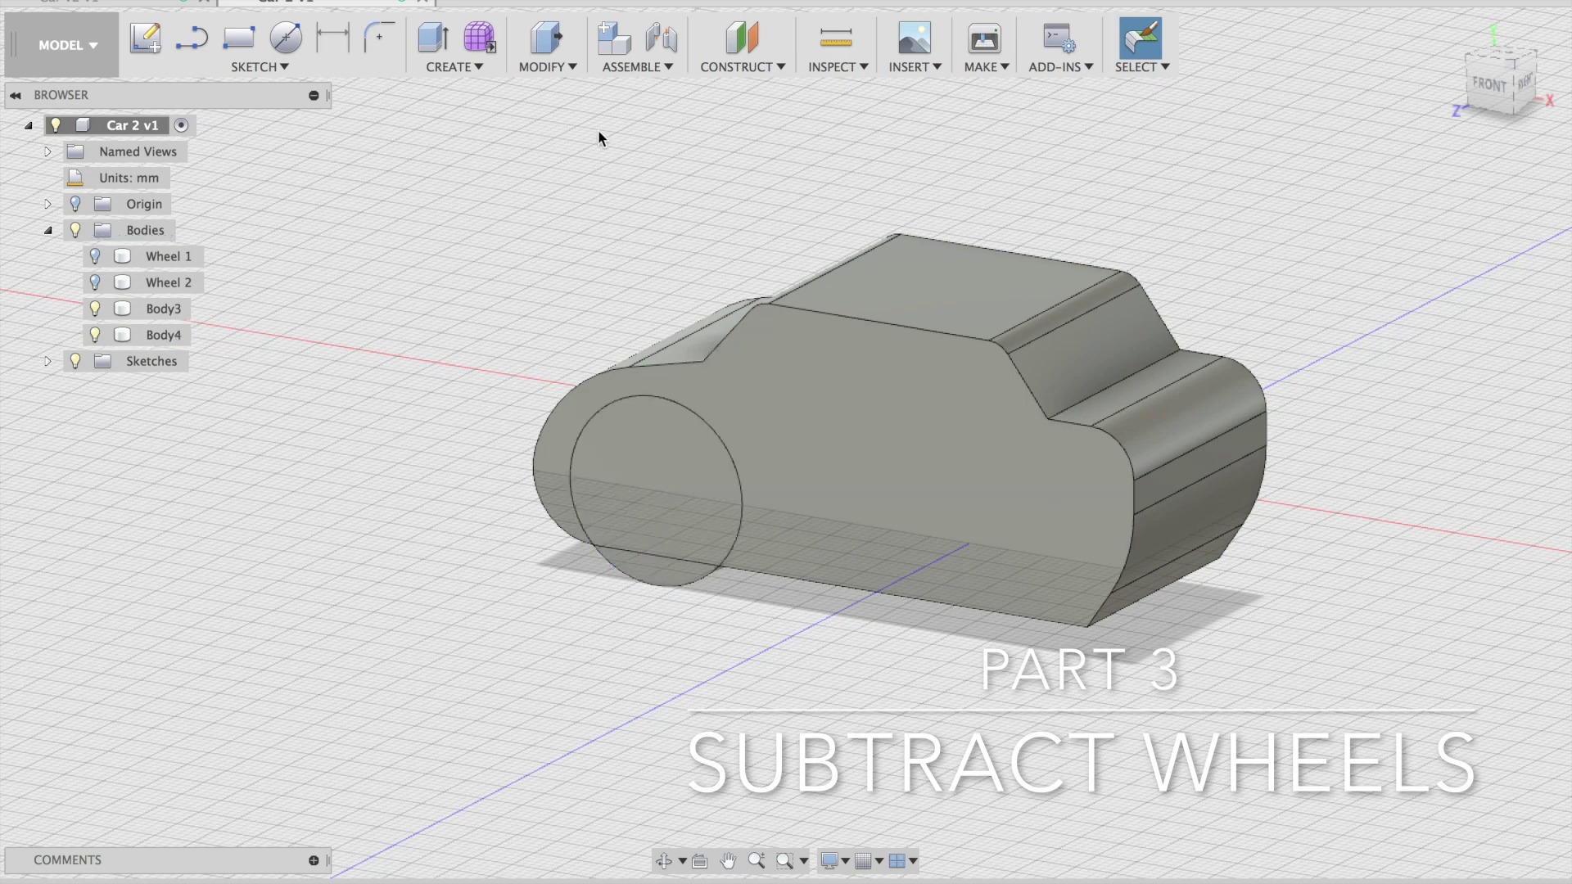
{"action": "left_click", "coordinate": [573, 69]}
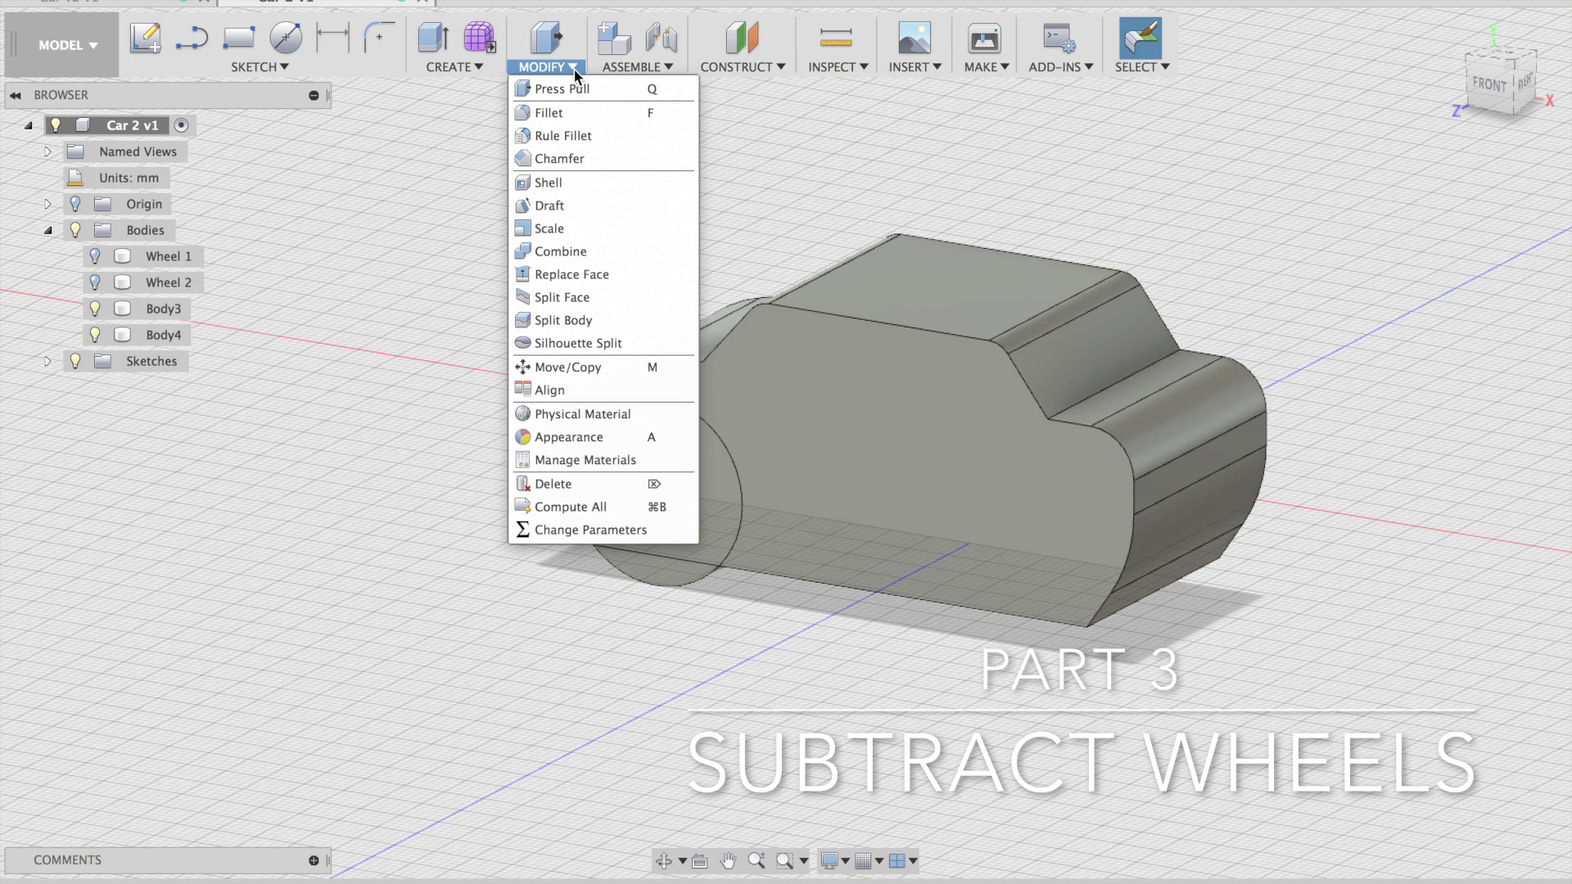
{"action": "left_click", "coordinate": [548, 245]}
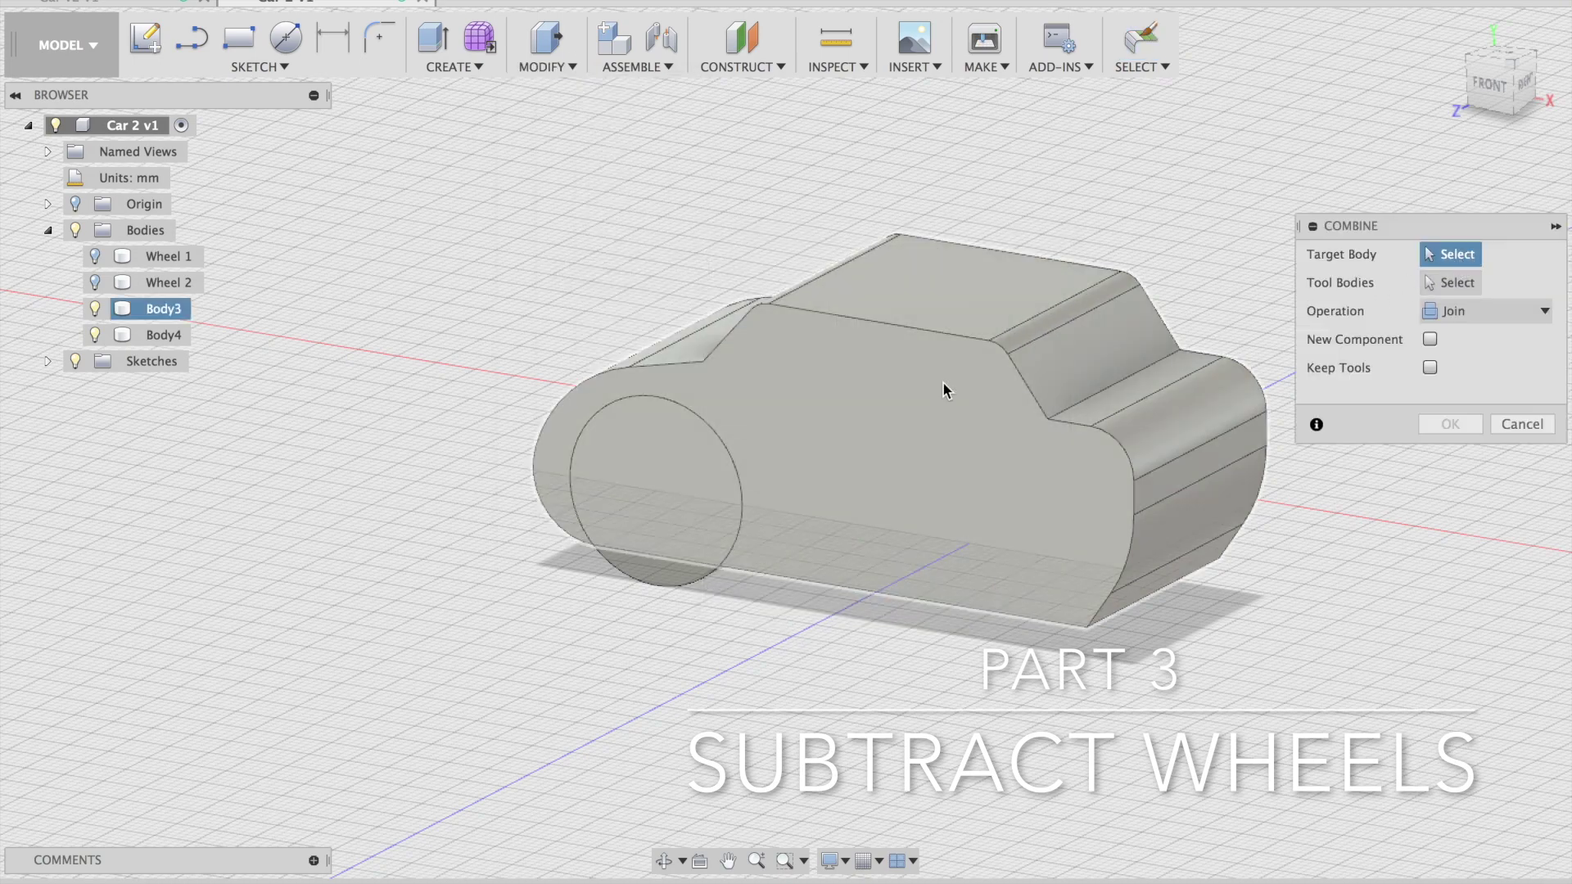
{"action": "left_click", "coordinate": [911, 380]}
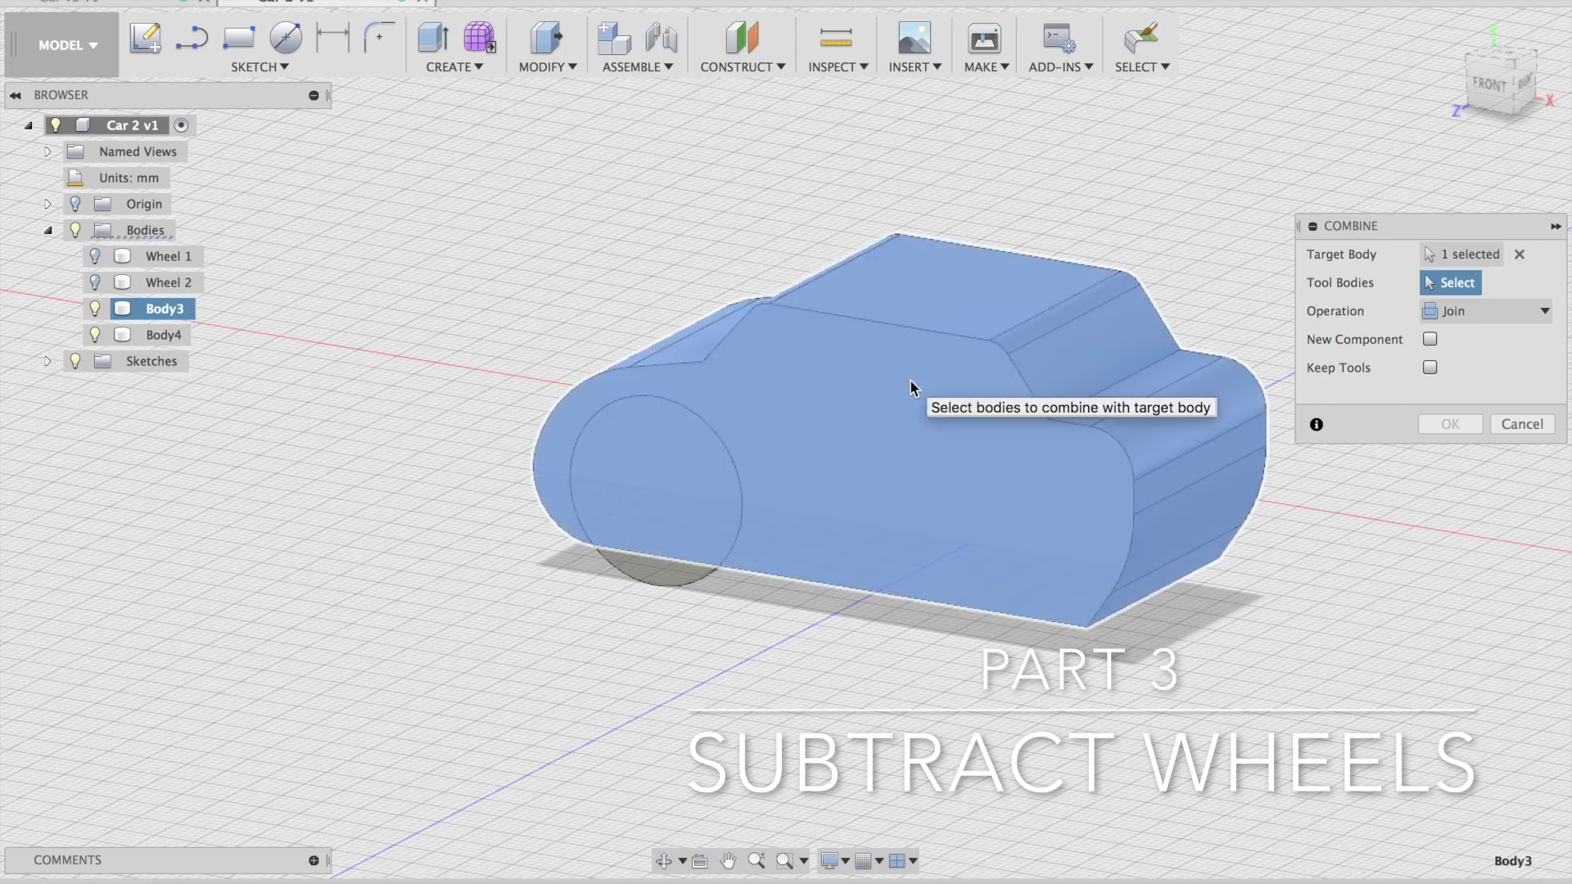
{"action": "left_click", "coordinate": [676, 498]}
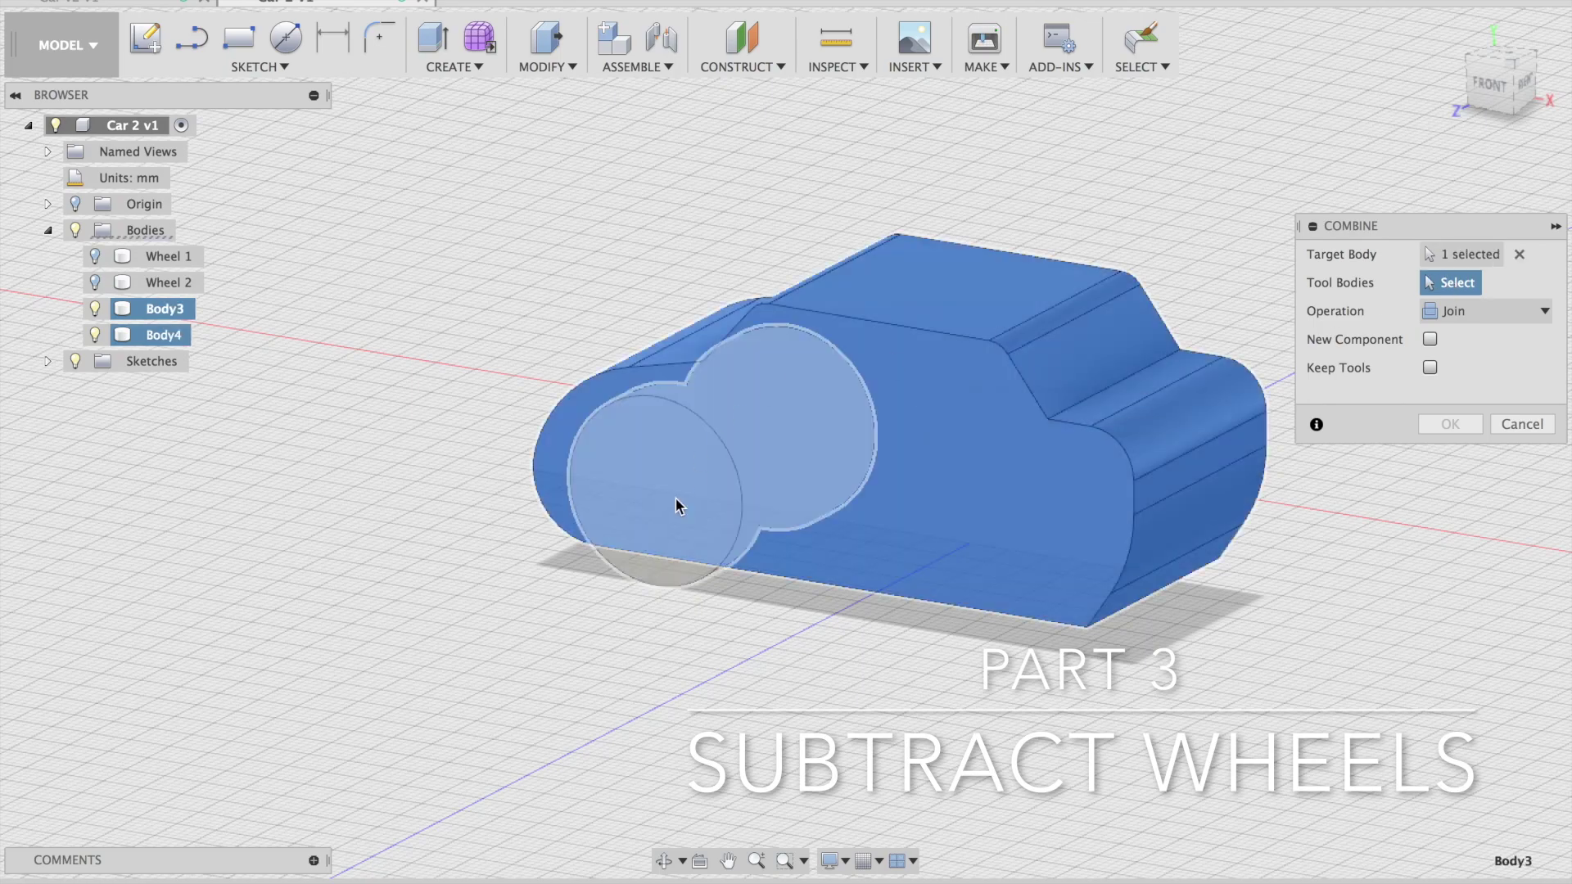
{"action": "left_click", "coordinate": [670, 565]}
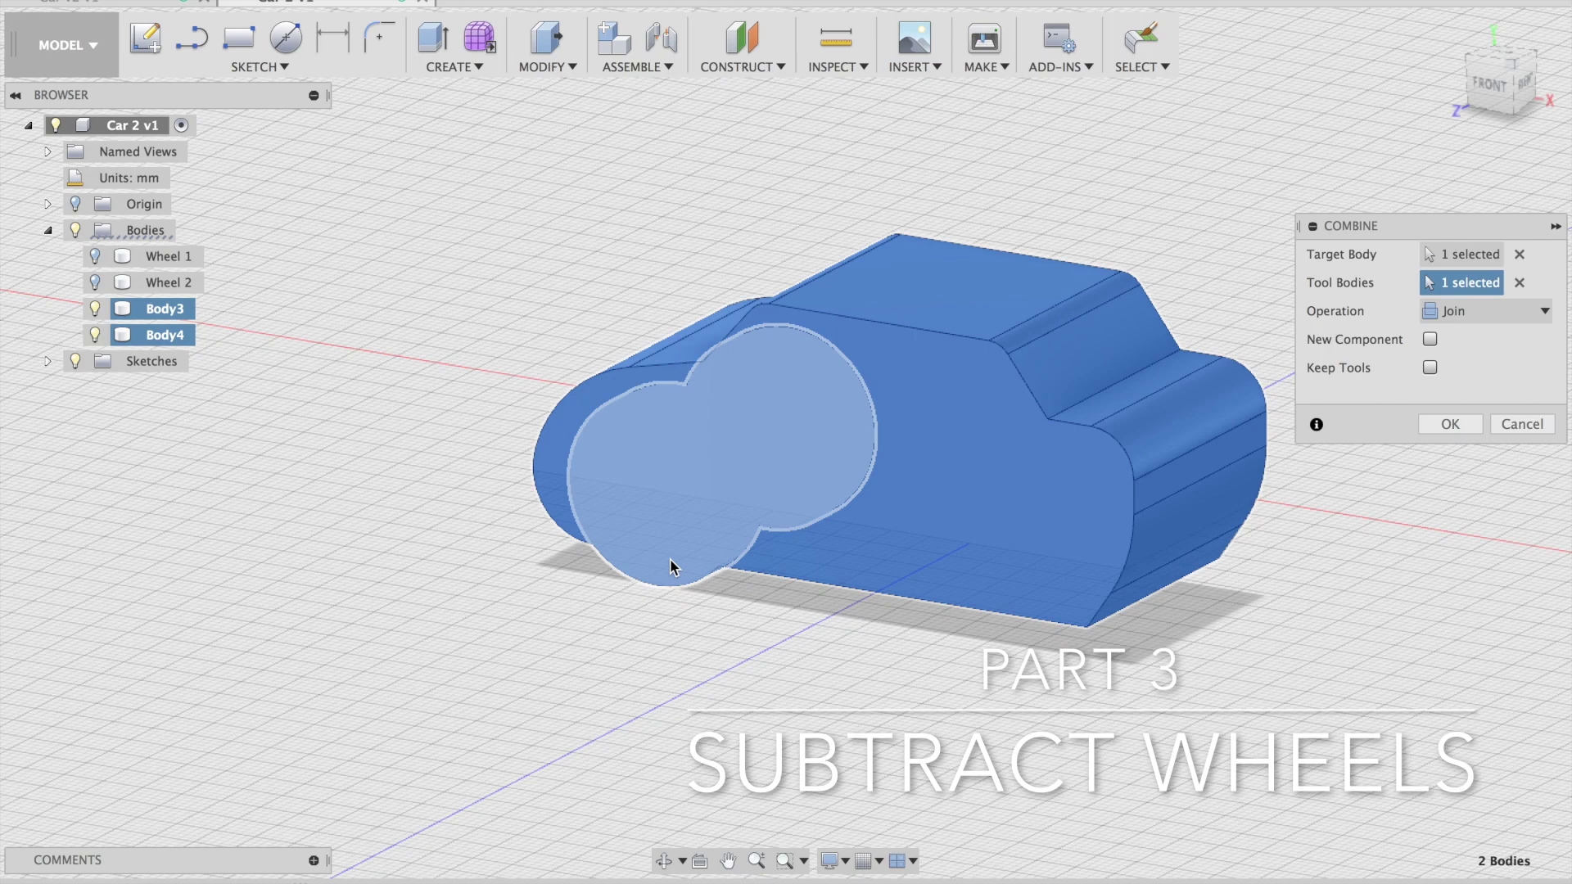
{"action": "left_click", "coordinate": [1545, 311]}
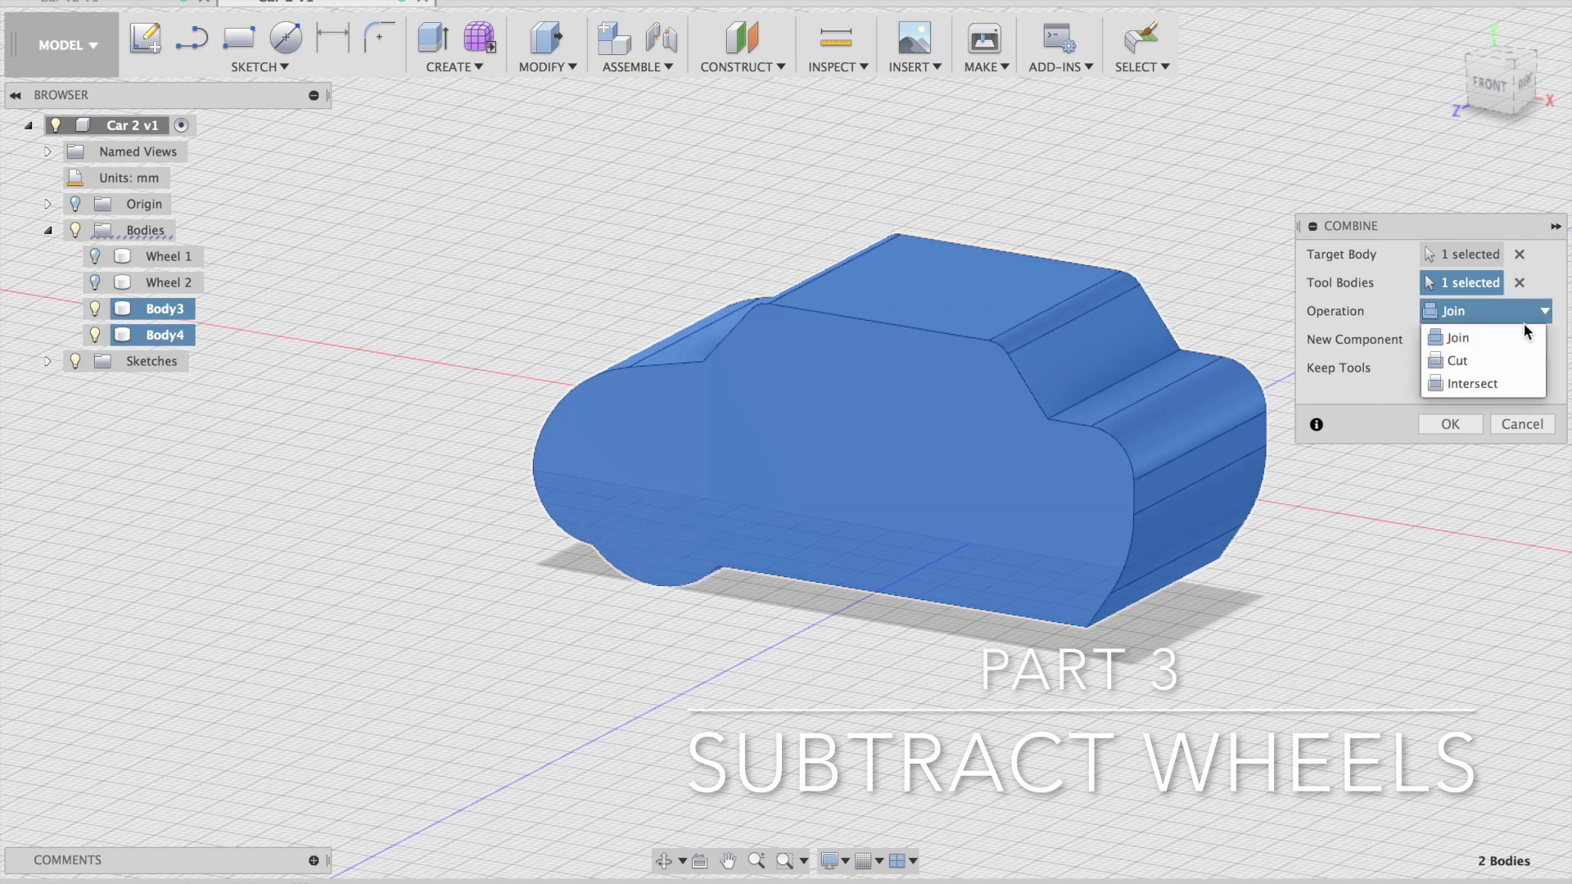
{"action": "left_click", "coordinate": [1480, 359]}
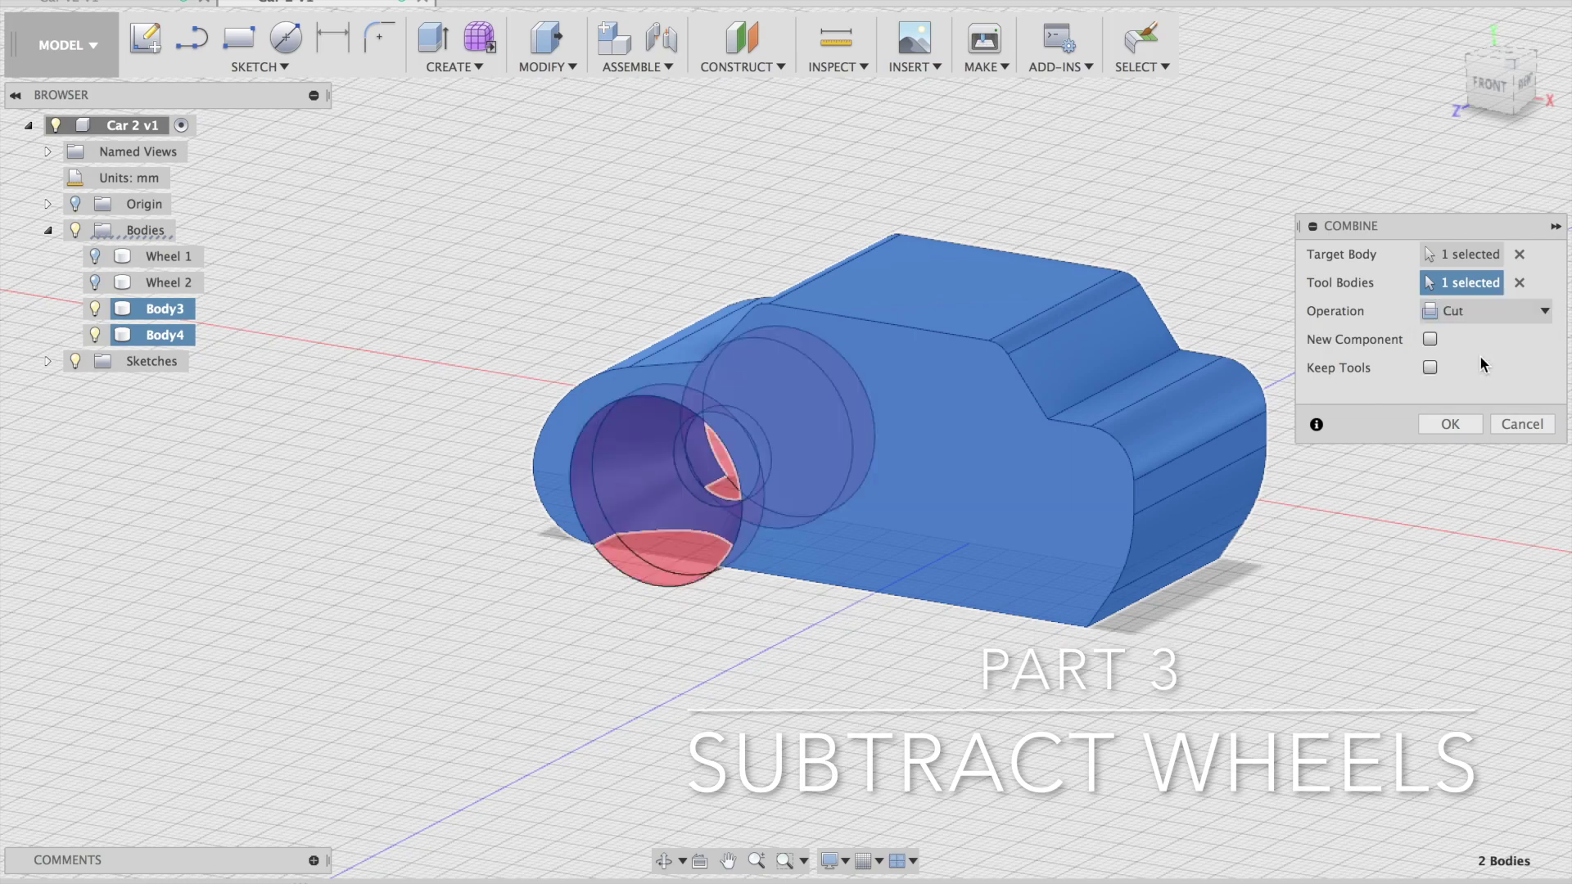
{"action": "left_click", "coordinate": [1450, 424]}
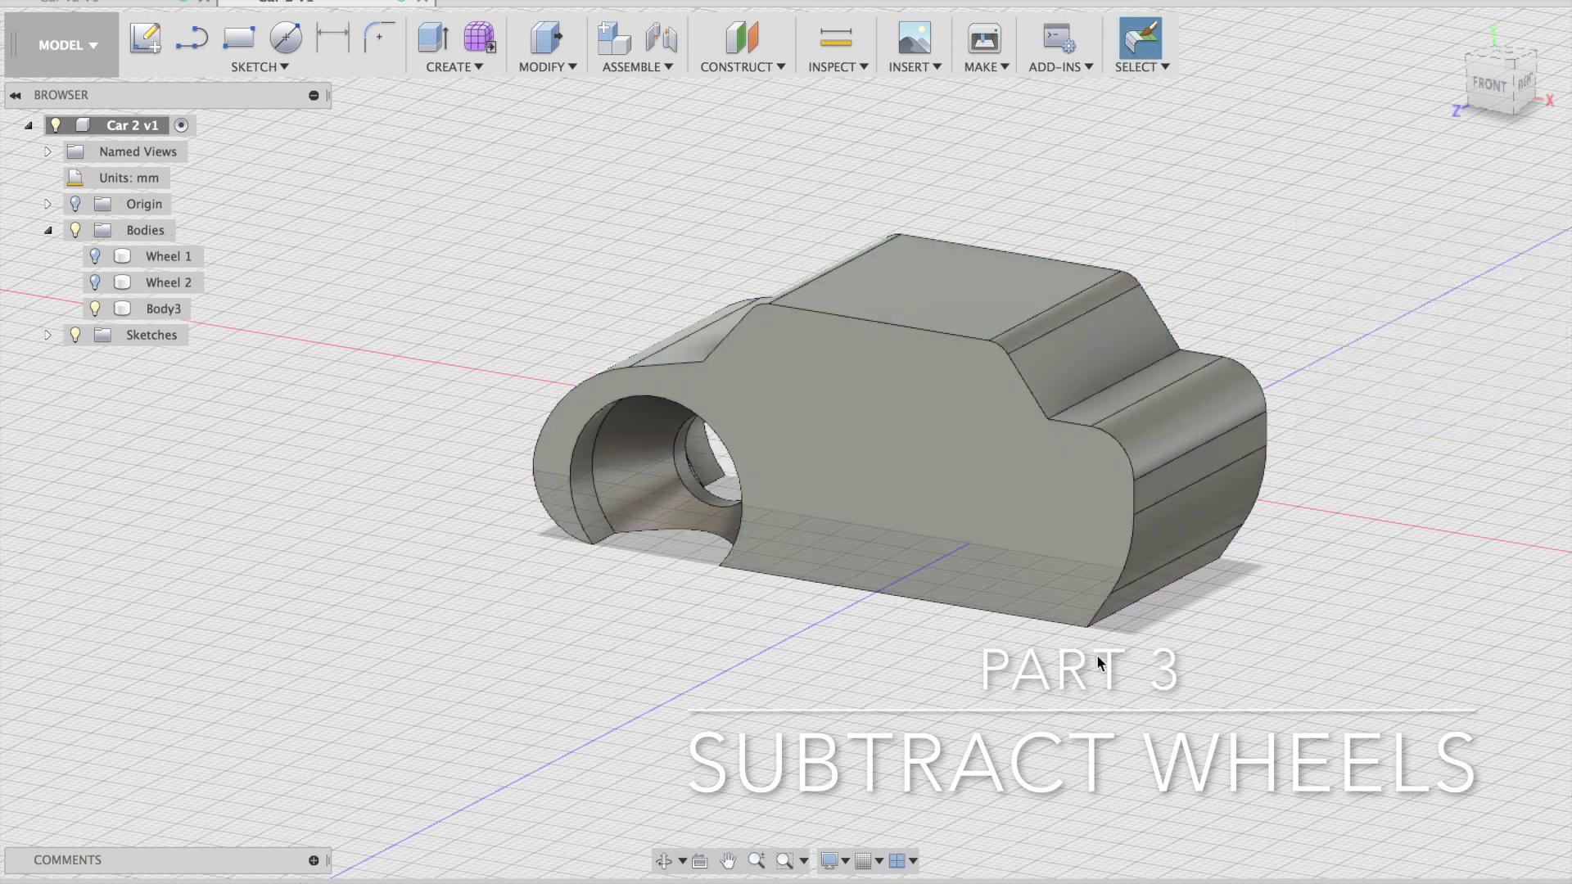
Show Wheel 1 and Wheel 2 again and check their fit in the wheel holes from several sides of the car
{"action": "mouse_move", "coordinate": [1498, 82]}
{"action": "left_mouse_down"}
{"action": "mouse_move", "coordinate": [39, 45]}
{"action": "mouse_move", "coordinate": [75, 66]}
{"action": "mouse_move", "coordinate": [54, 83]}
{"action": "mouse_move", "coordinate": [1525, 78]}
{"action": "mouse_move", "coordinate": [1456, 31]}
{"action": "mouse_move", "coordinate": [1445, 2]}
{"action": "mouse_move", "coordinate": [1245, 16]}
{"action": "mouse_move", "coordinate": [1132, 81]}
{"action": "mouse_move", "coordinate": [1093, 73]}
{"action": "mouse_move", "coordinate": [1491, 80]}
{"action": "left_mouse_up"}
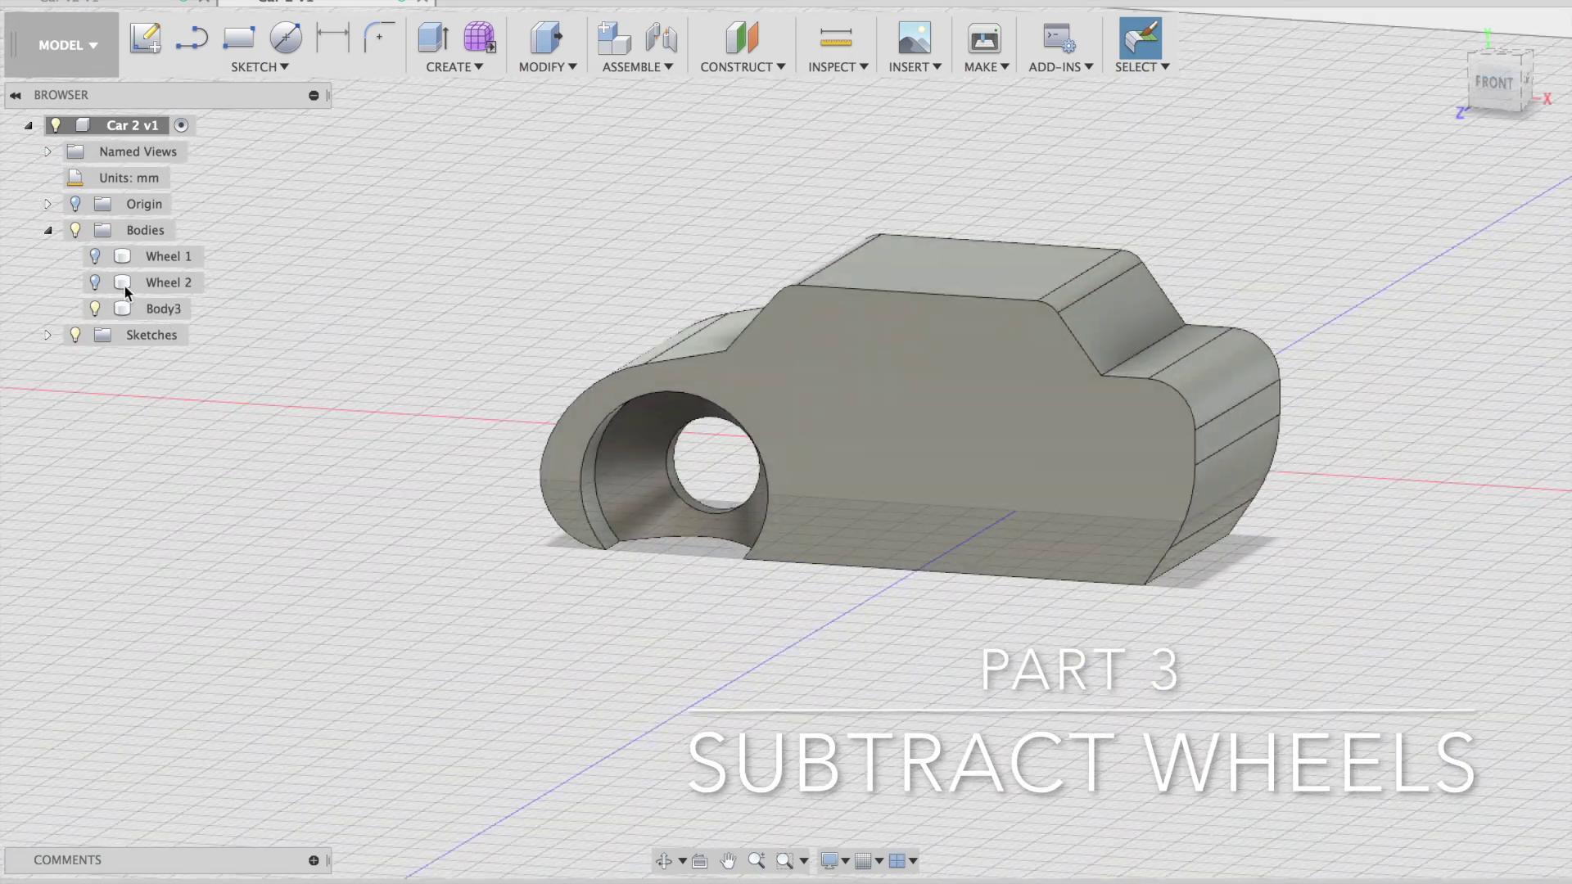
{"action": "left_click", "coordinate": [95, 282]}
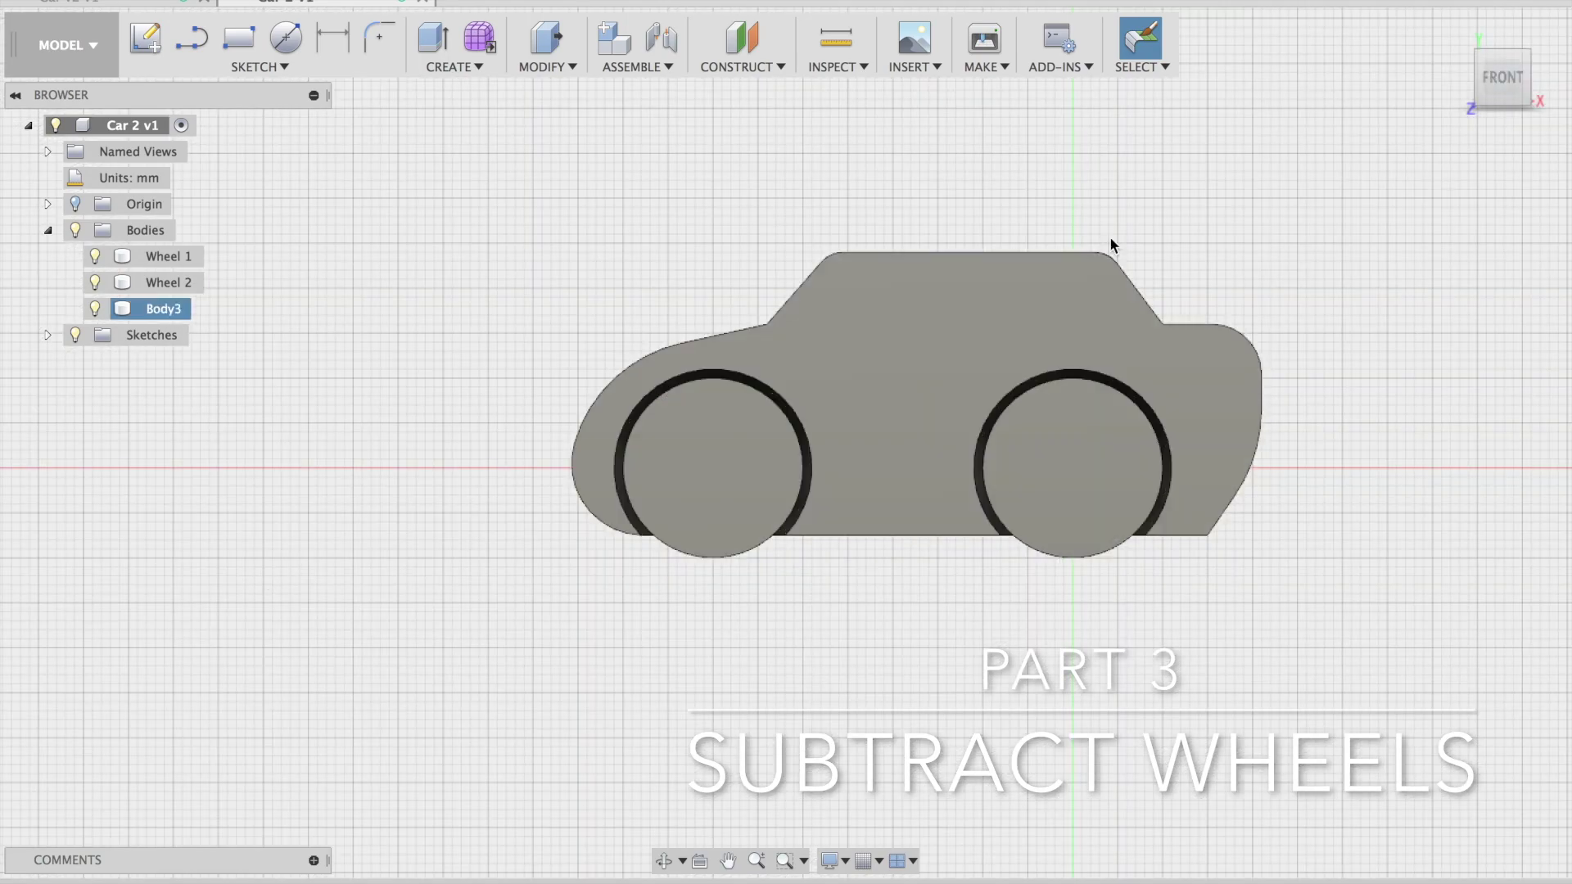
{"action": "left_click", "coordinate": [1454, 28]}
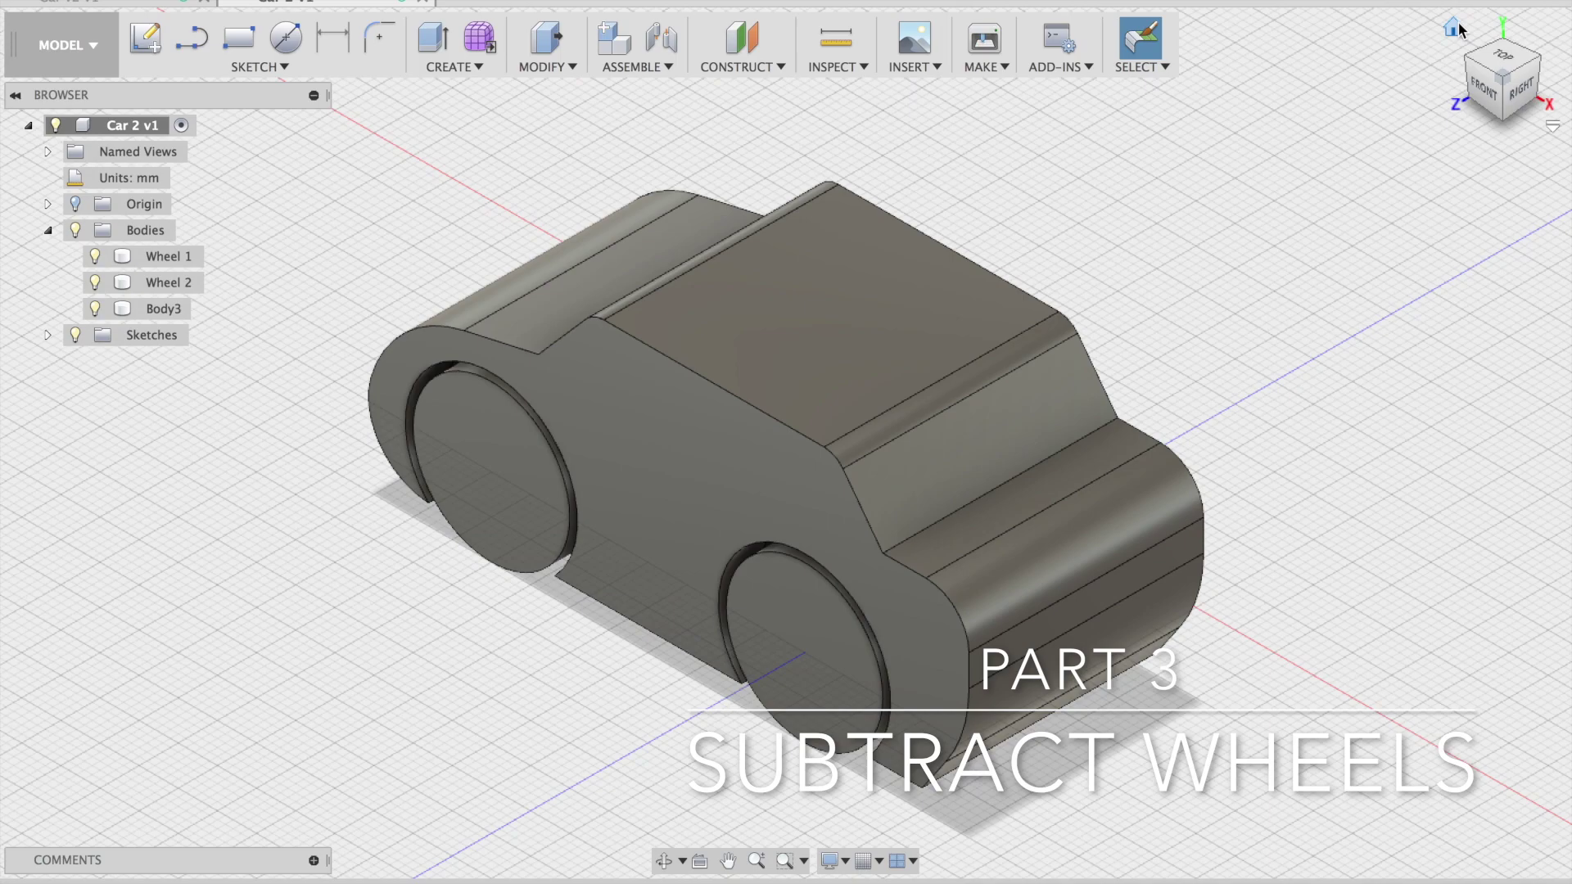
{"action": "left_click_drag", "start_coordinate": [1506, 90], "coordinate": [1478, 91]}
{"action": "left_click", "coordinate": [1472, 86]}
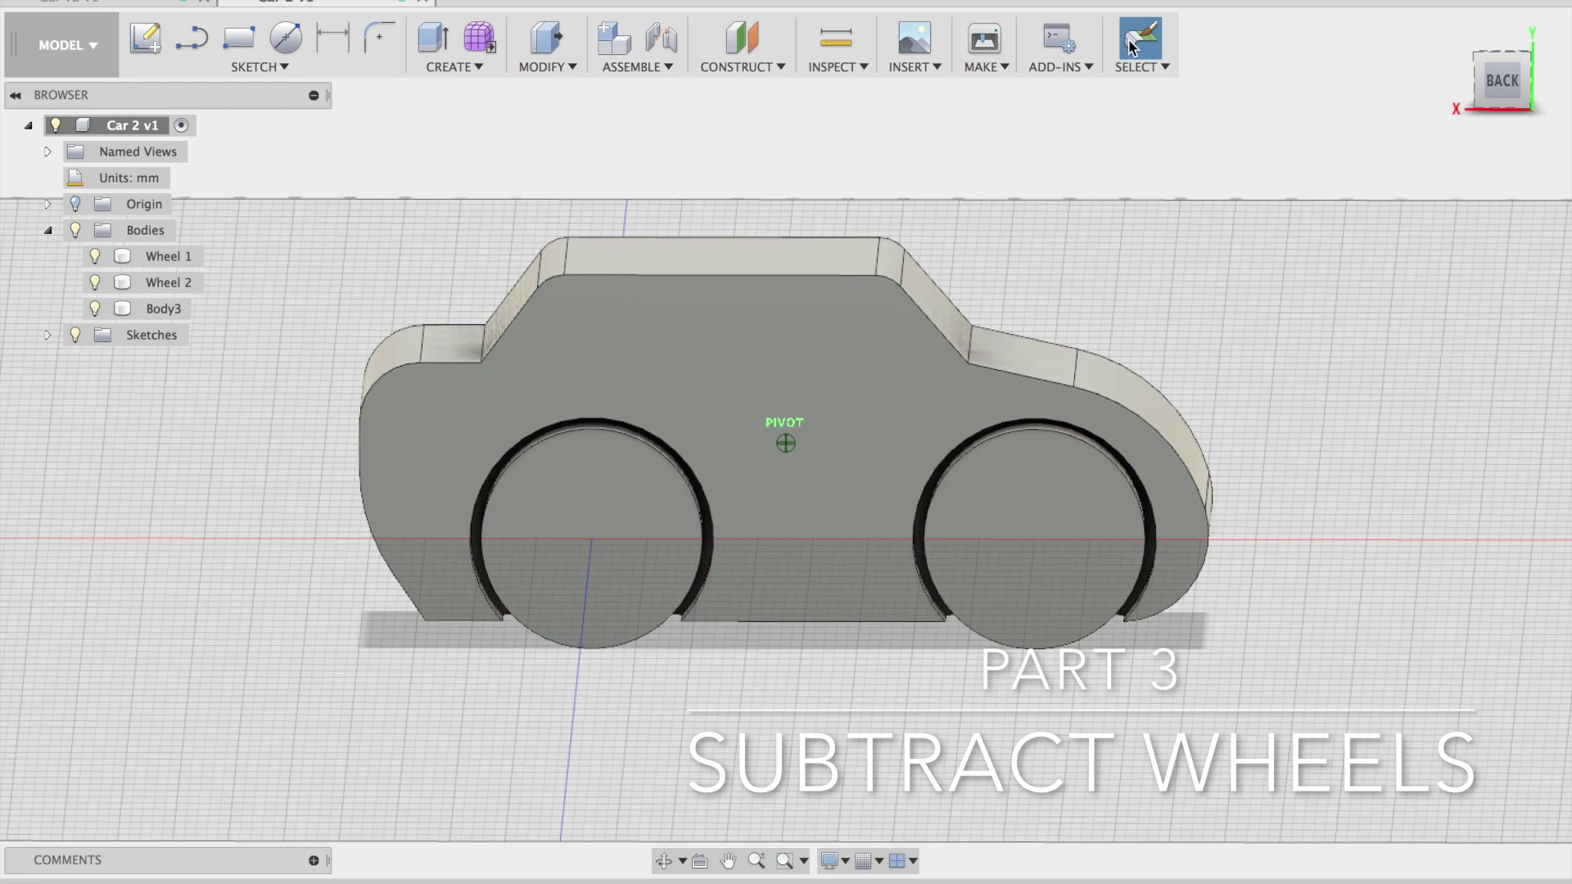
{"action": "middle_click_drag", "start_coordinate": [1130, 46], "coordinate": [1358, 52], "text": "shift"}
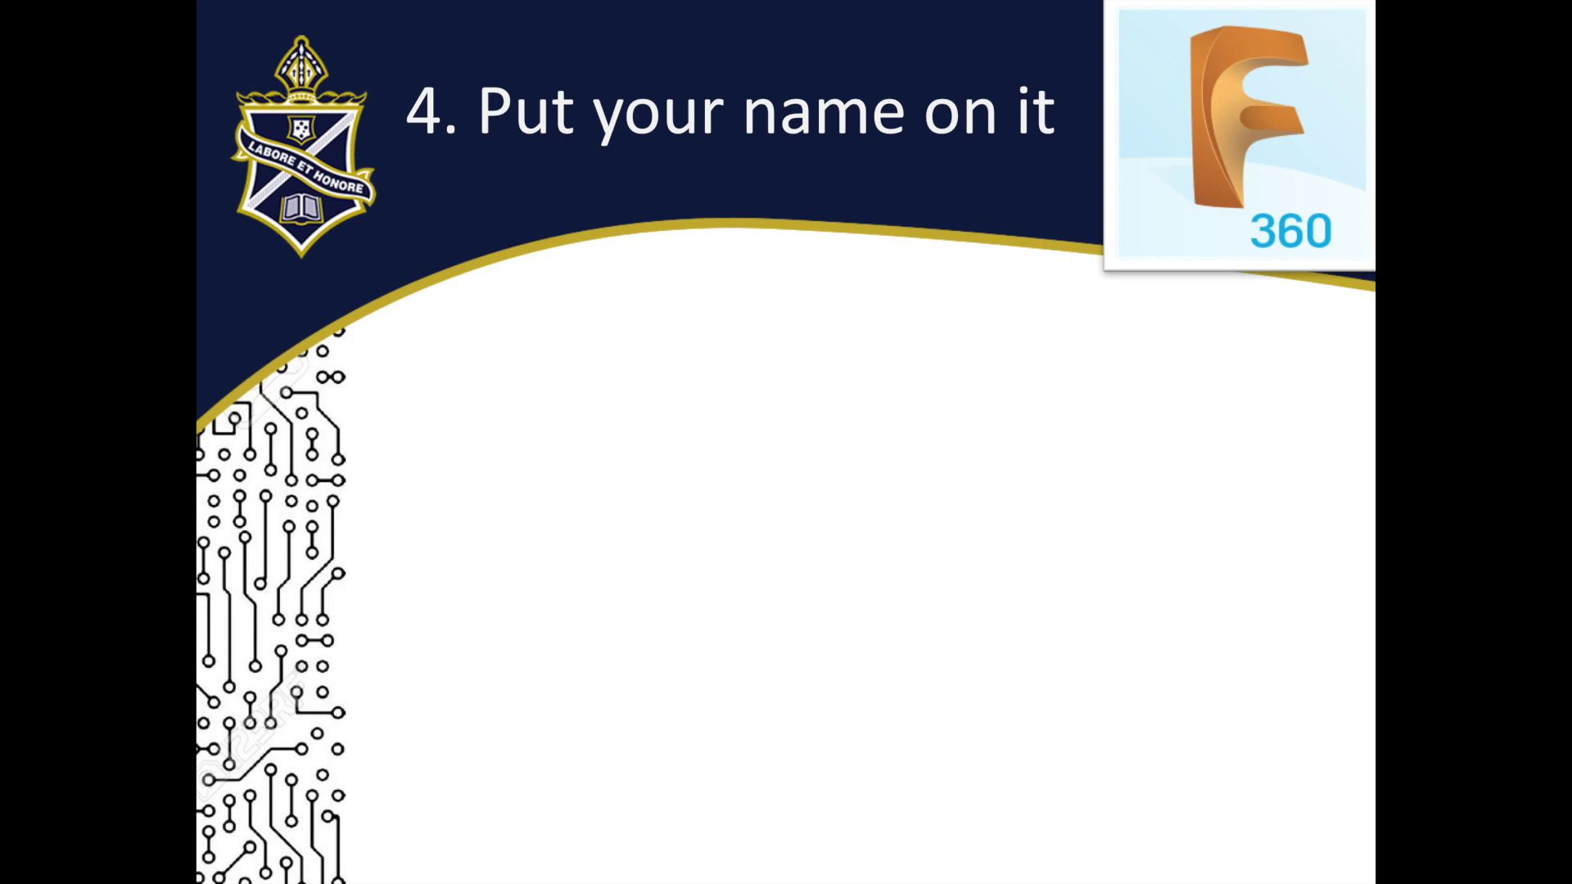
{"action": "key", "text": "Right"}
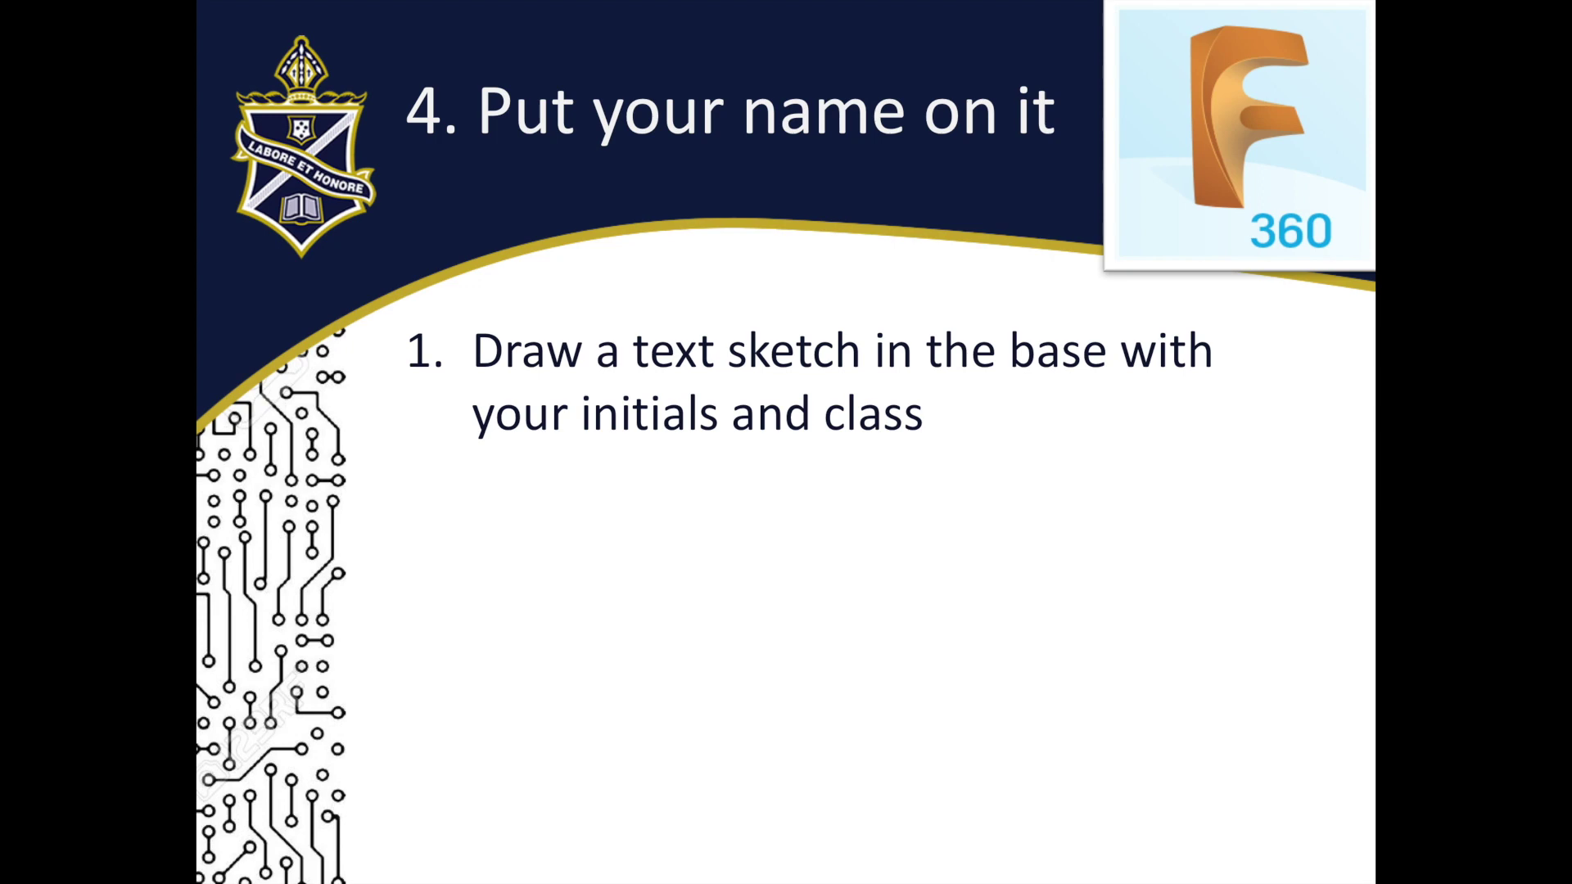
{"action": "key", "text": "Right"}
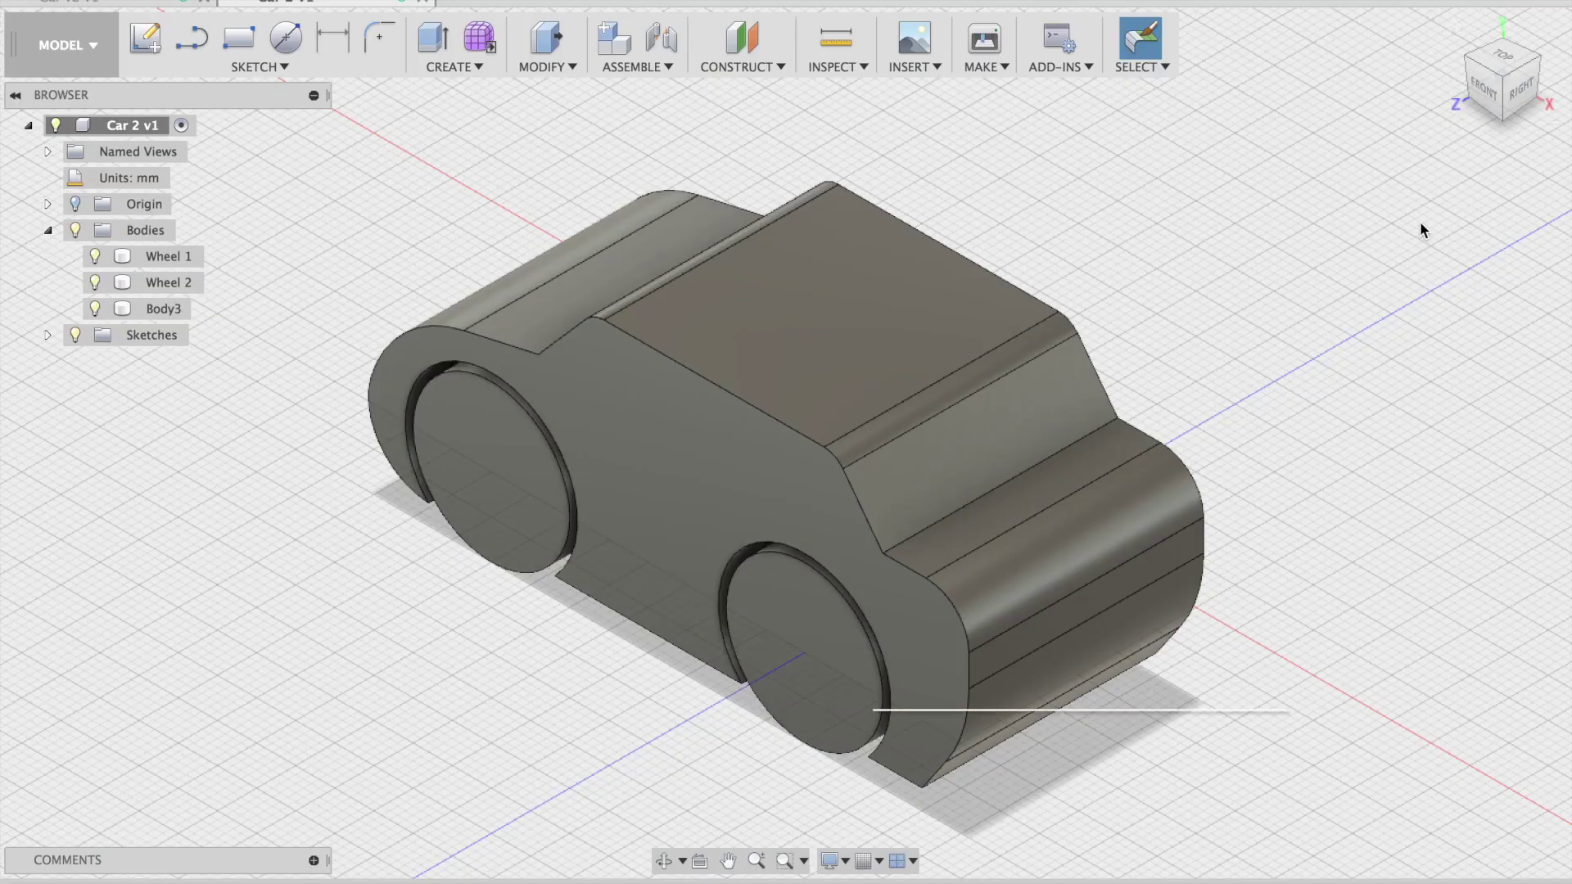
Create a text sketch reading "TIC 7X" on the flat underside of the car body, between the wheel holes
{"action": "mouse_move", "coordinate": [1503, 90]}
{"action": "left_mouse_down"}
{"action": "mouse_move", "coordinate": [1500, 37]}
{"action": "mouse_move", "coordinate": [14, 817]}
{"action": "left_mouse_up"}
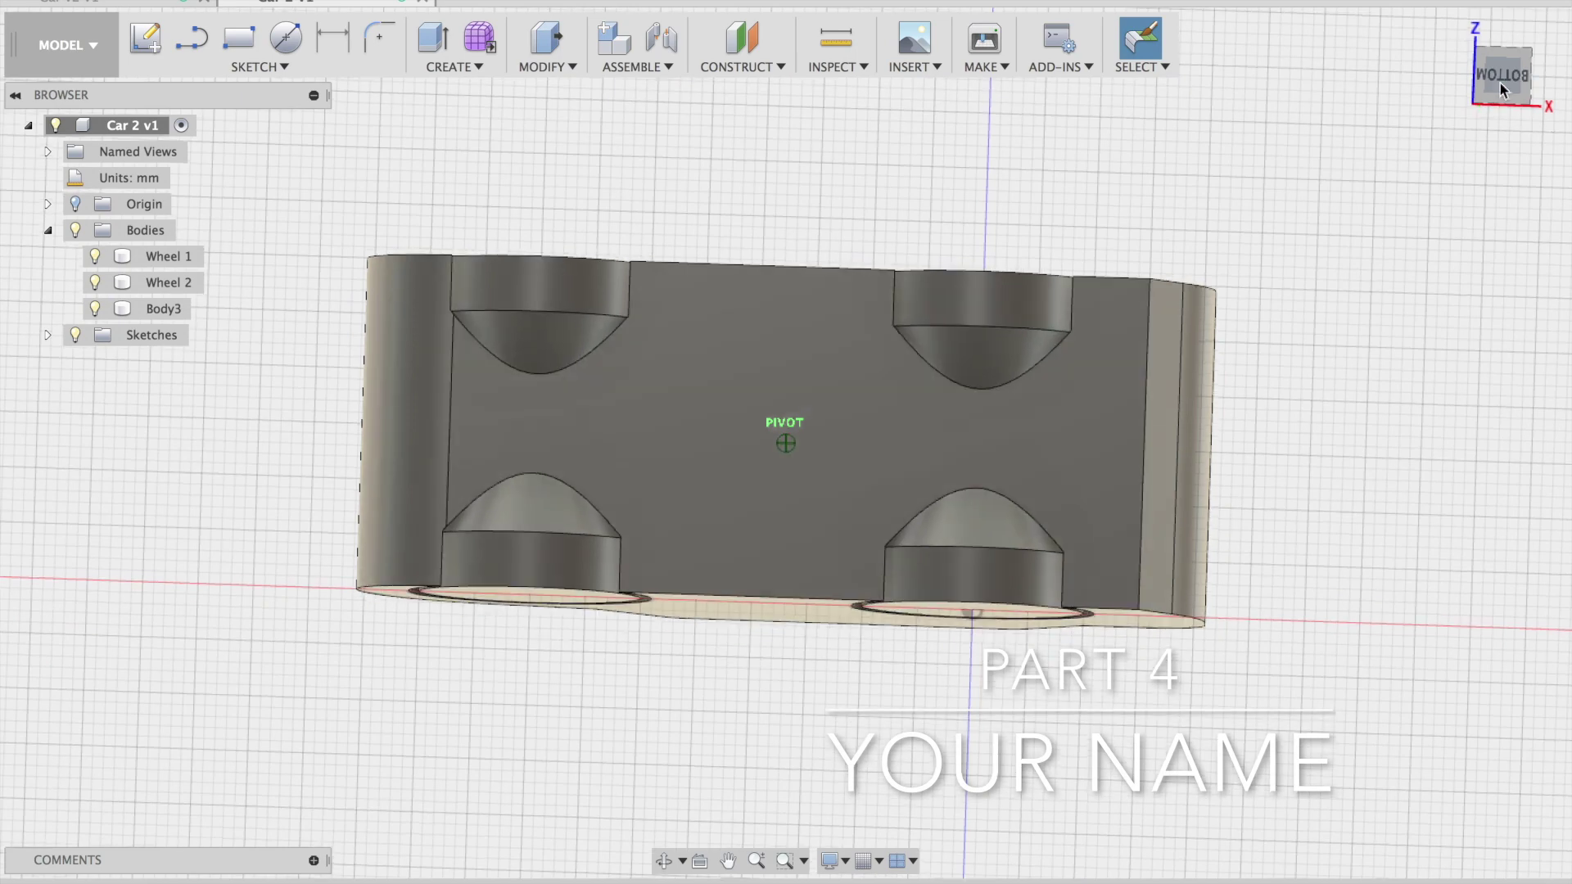
{"action": "left_click", "coordinate": [596, 281]}
{"action": "left_click", "coordinate": [416, 259]}
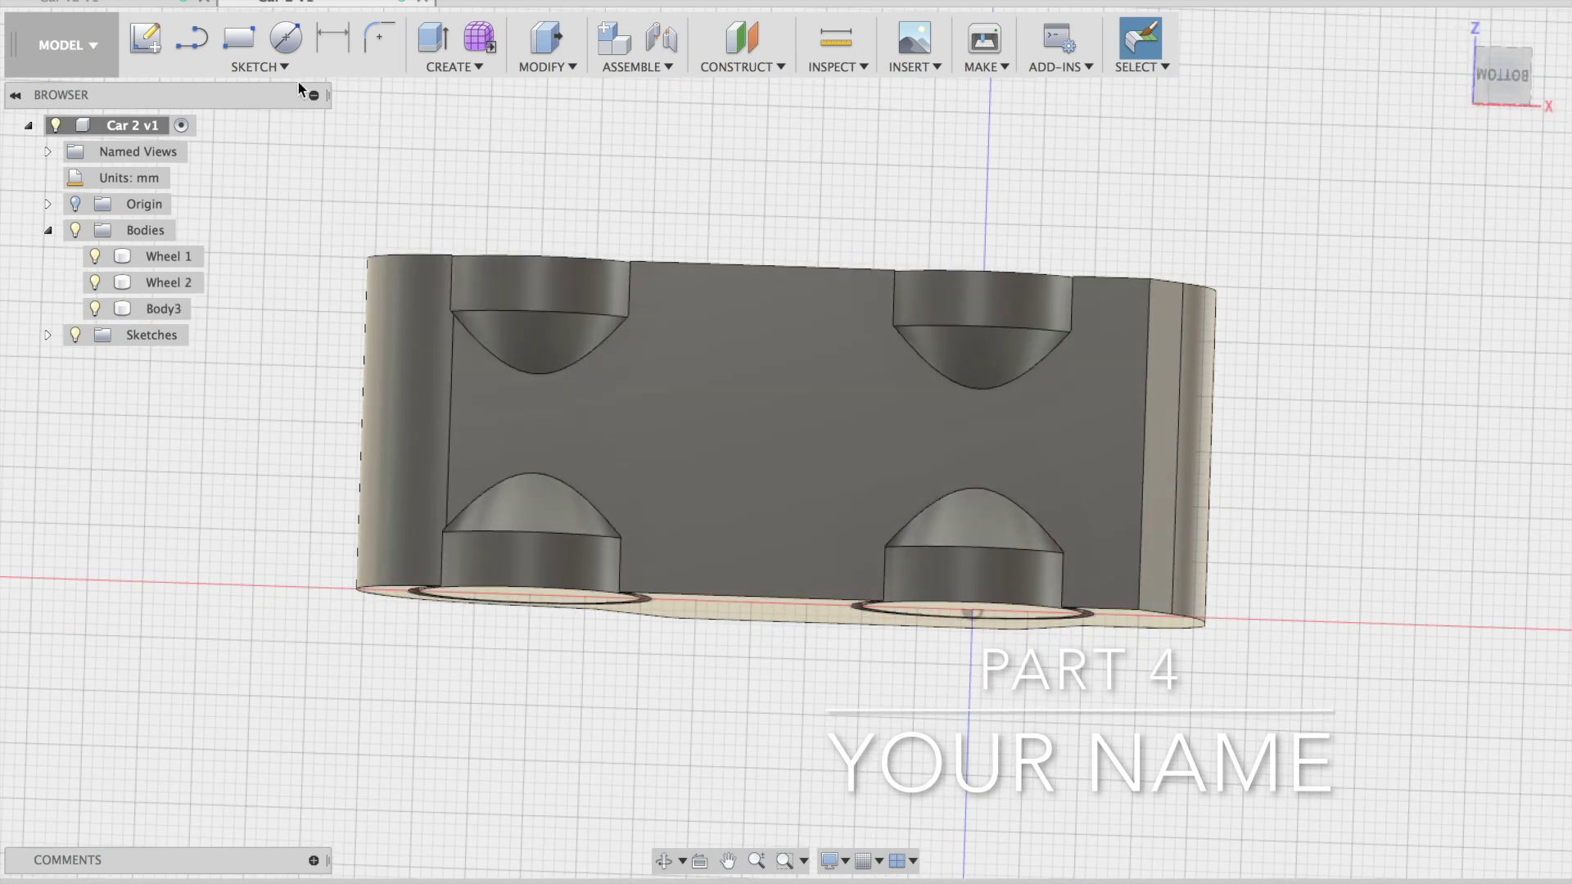
{"action": "left_click", "coordinate": [280, 67]}
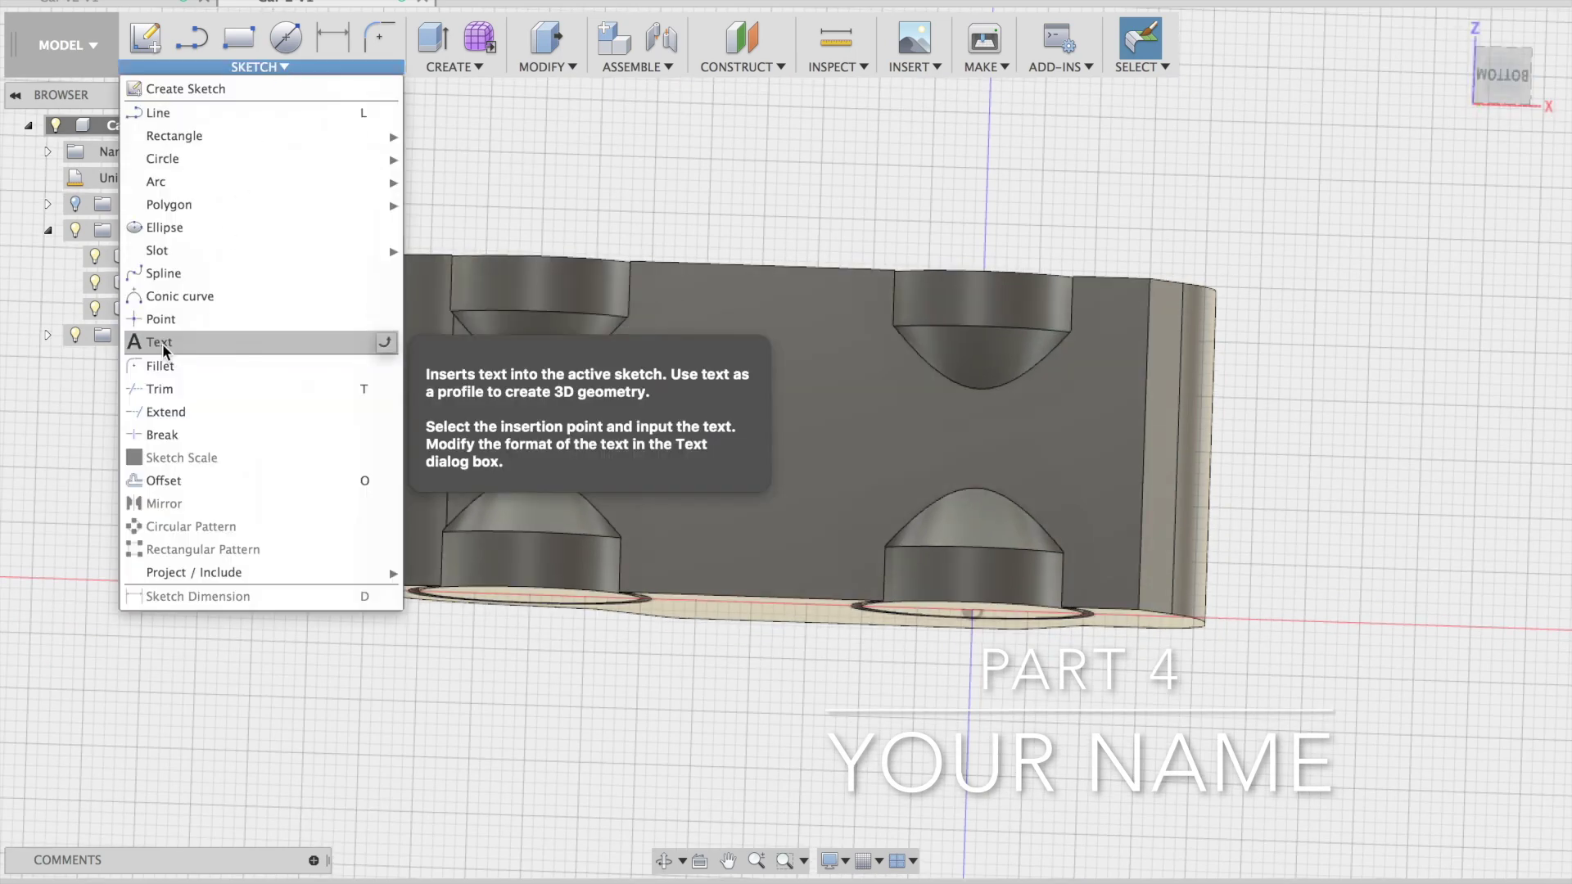
{"action": "left_click", "coordinate": [160, 342]}
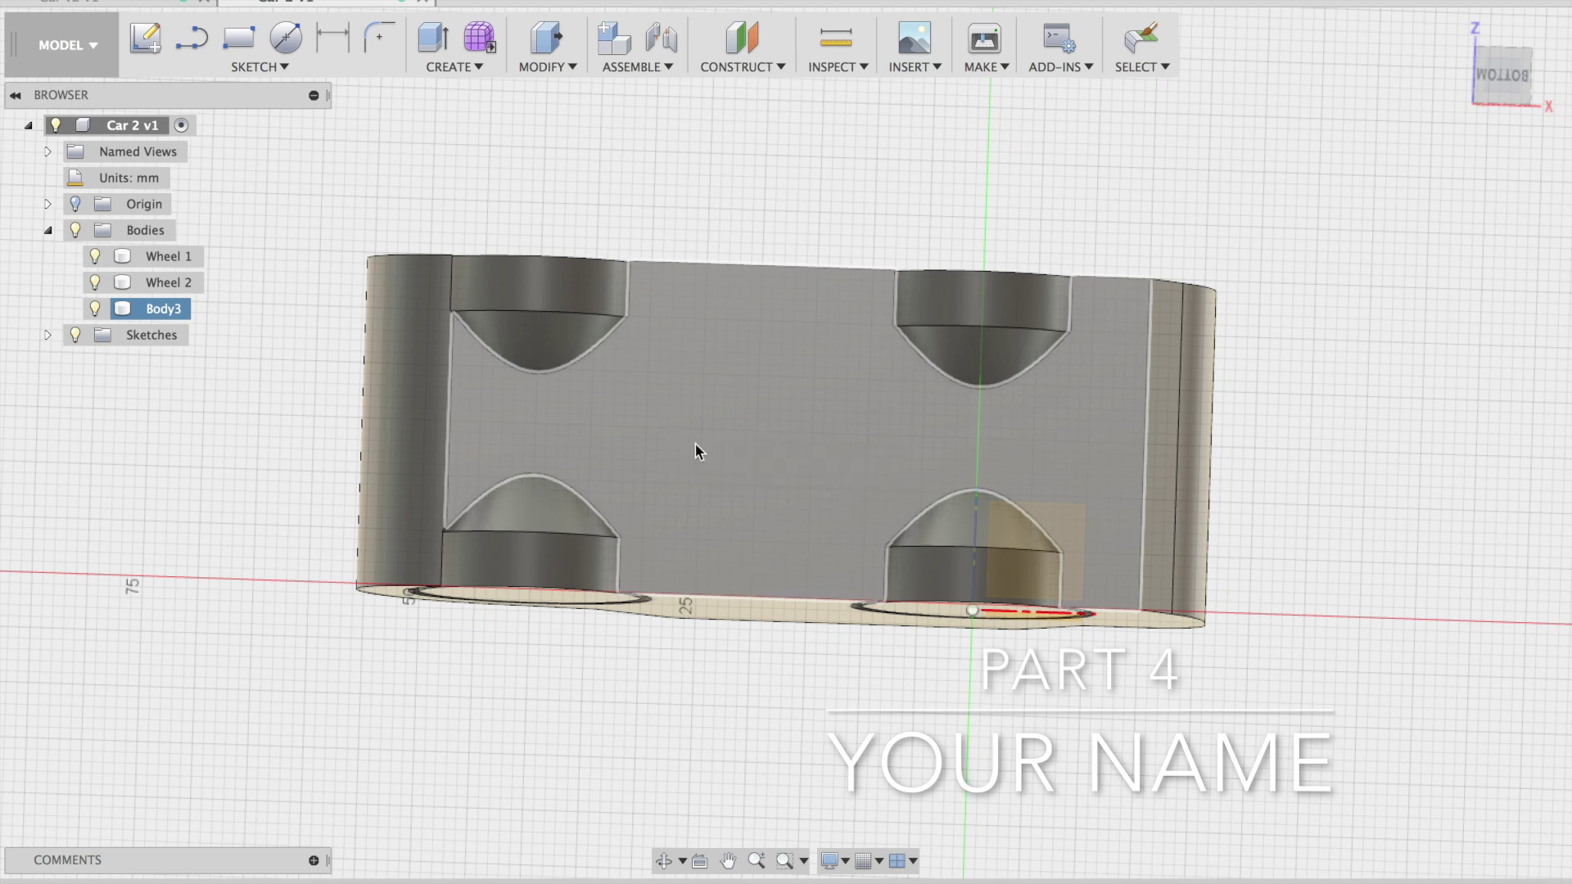
{"action": "left_click", "coordinate": [695, 443]}
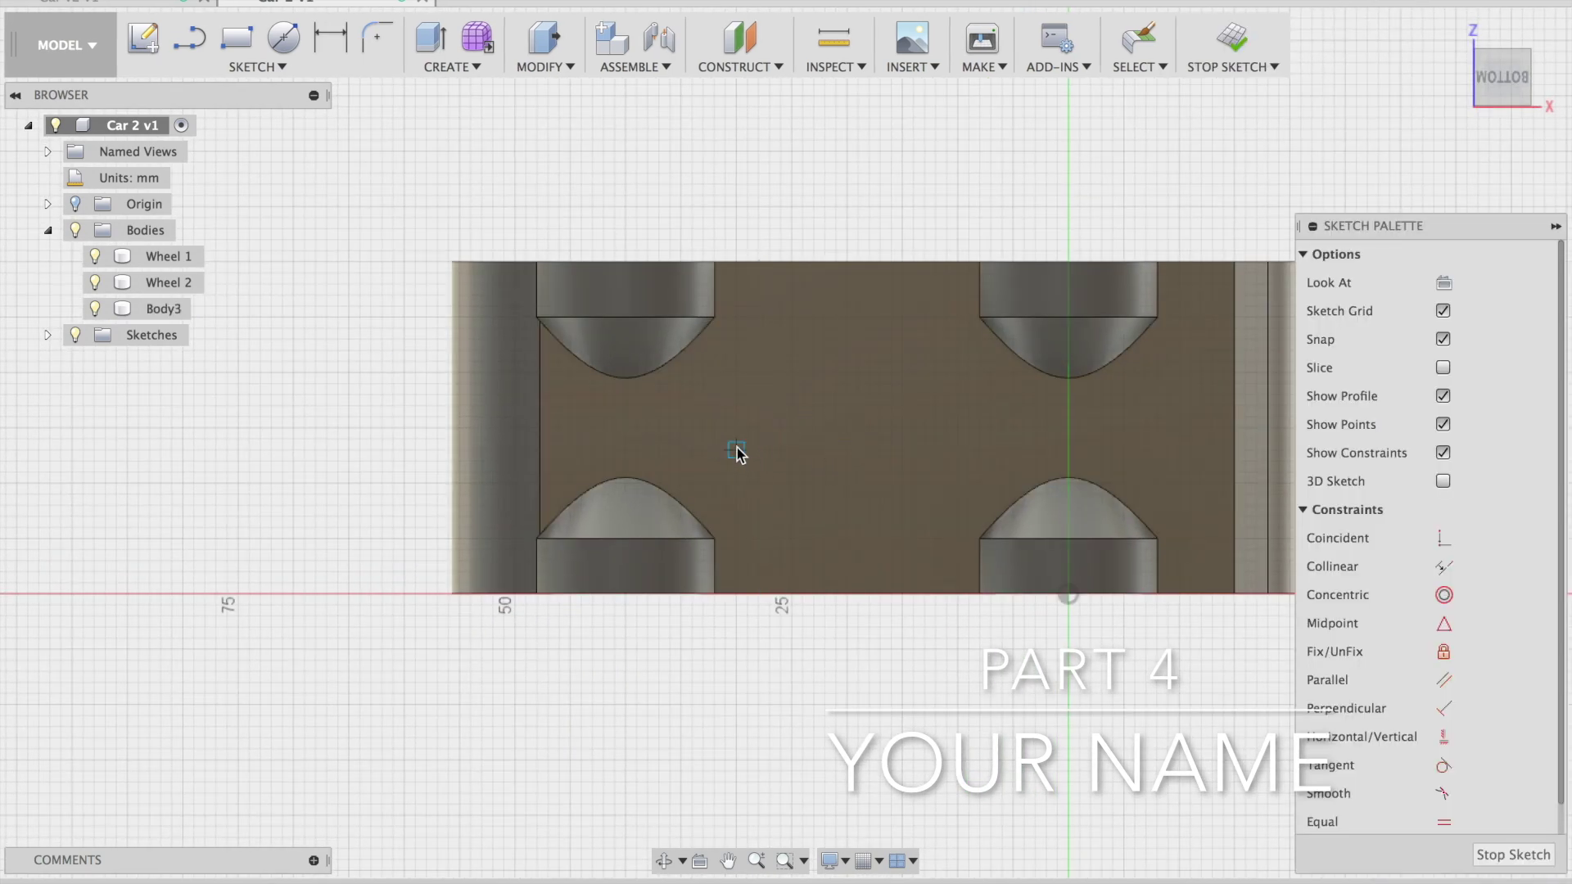
{"action": "left_click", "coordinate": [714, 461]}
{"action": "left_click", "coordinate": [1199, 253]}
{"action": "type", "text": "T"}
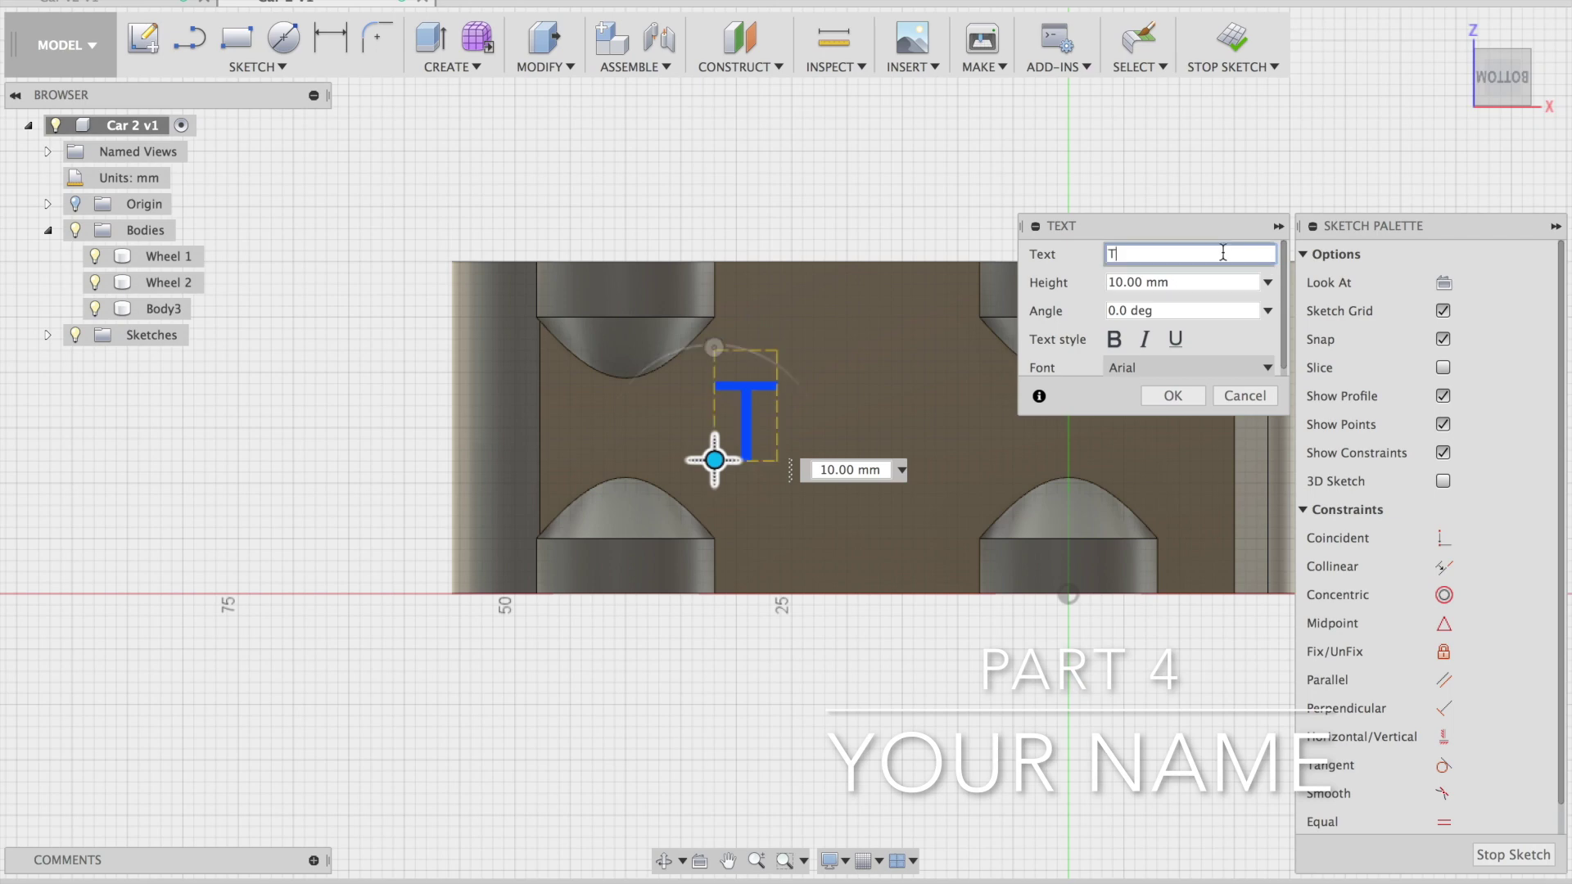
{"action": "key", "text": "BackSpace"}
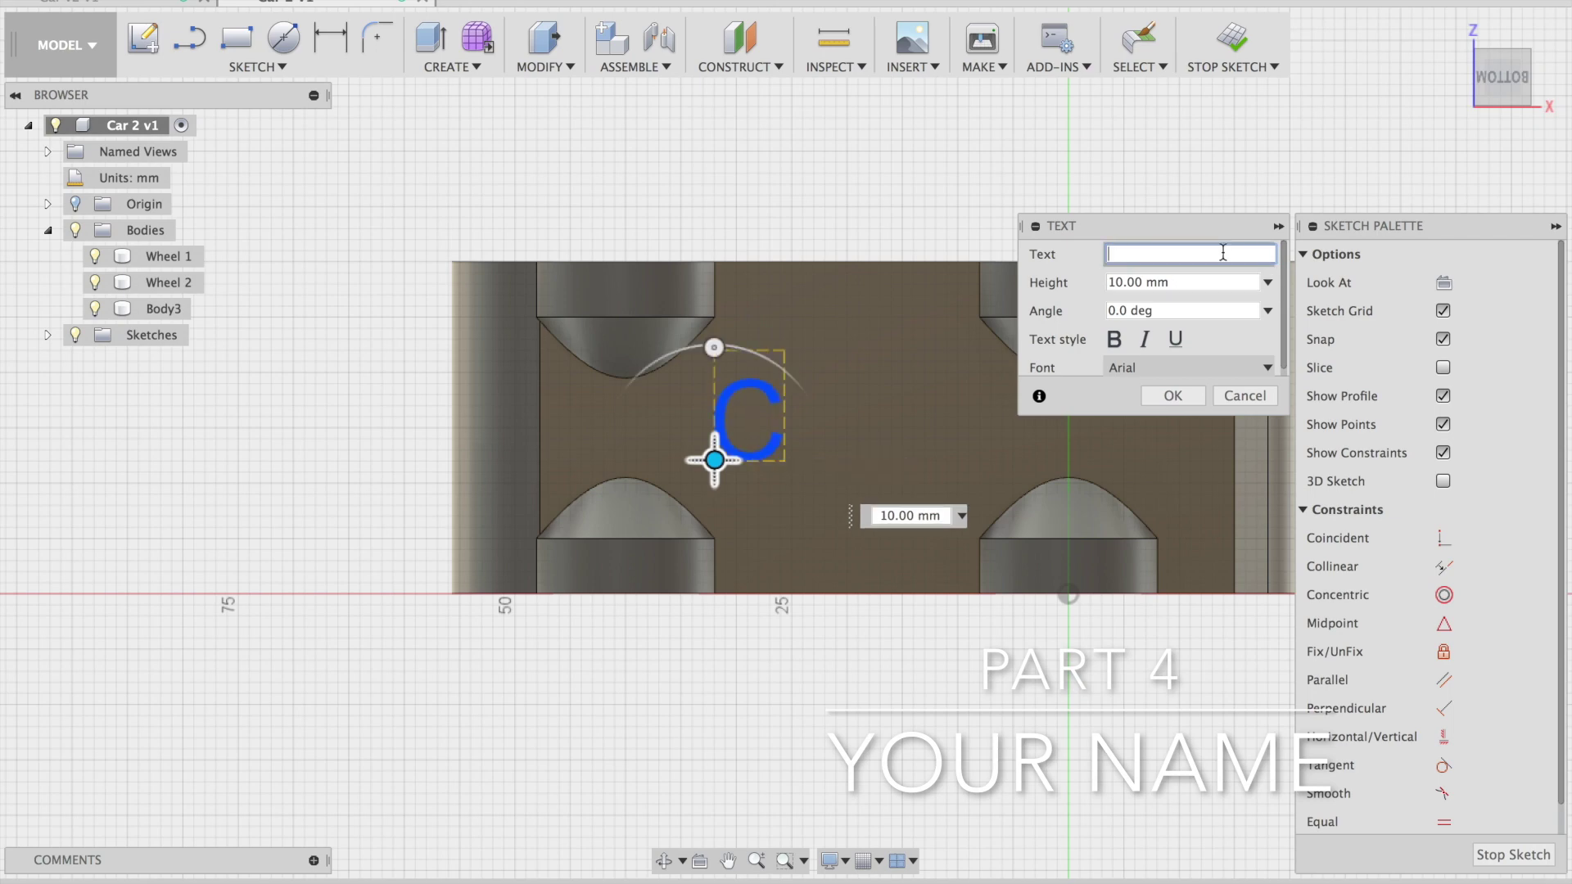
{"action": "type", "text": "TIC"}
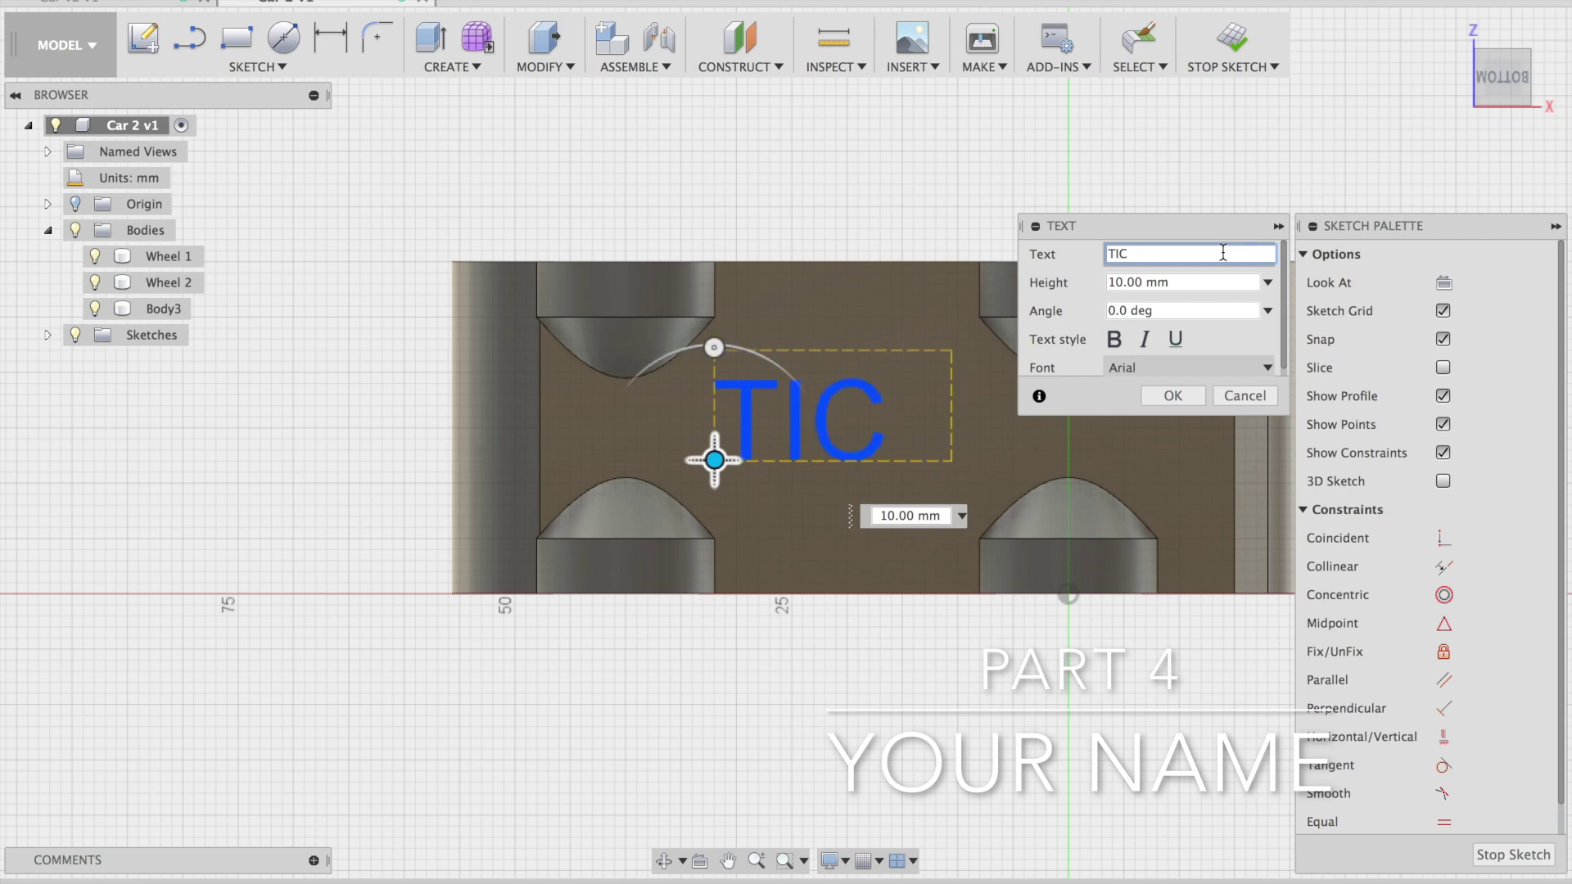
{"action": "type", "text": "7X"}
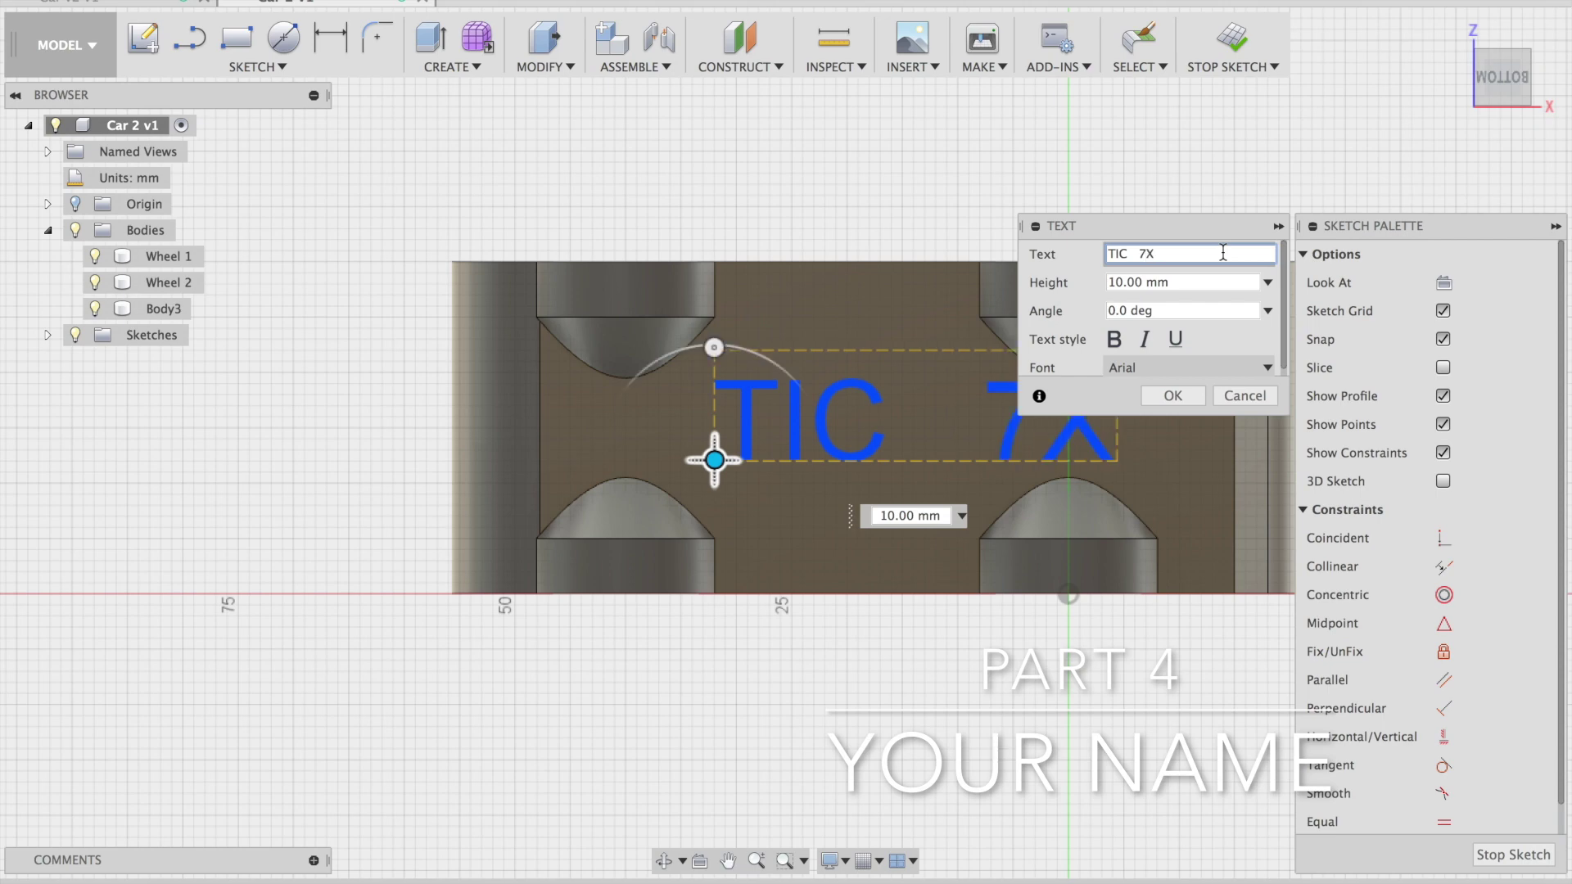
Set the text height to 8 mm, shift the text slightly toward the front wheels and finish the sketch
{"action": "left_click", "coordinate": [1216, 283]}
{"action": "type", "text": "8"}
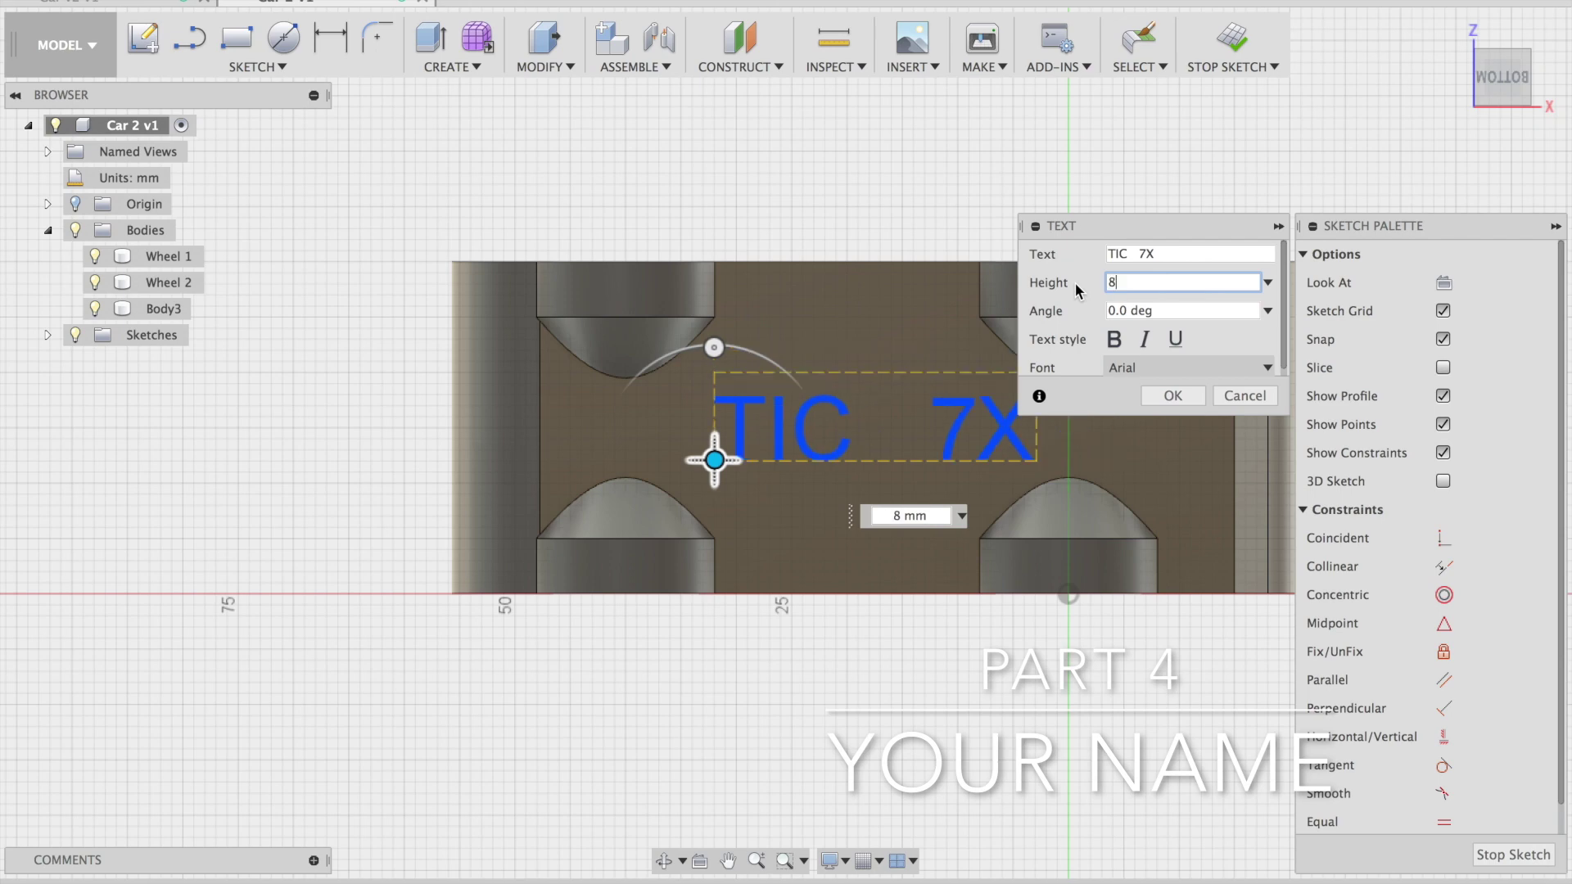
{"action": "left_click_drag", "start_coordinate": [714, 460], "coordinate": [697, 464]}
{"action": "left_click", "coordinate": [1171, 397]}
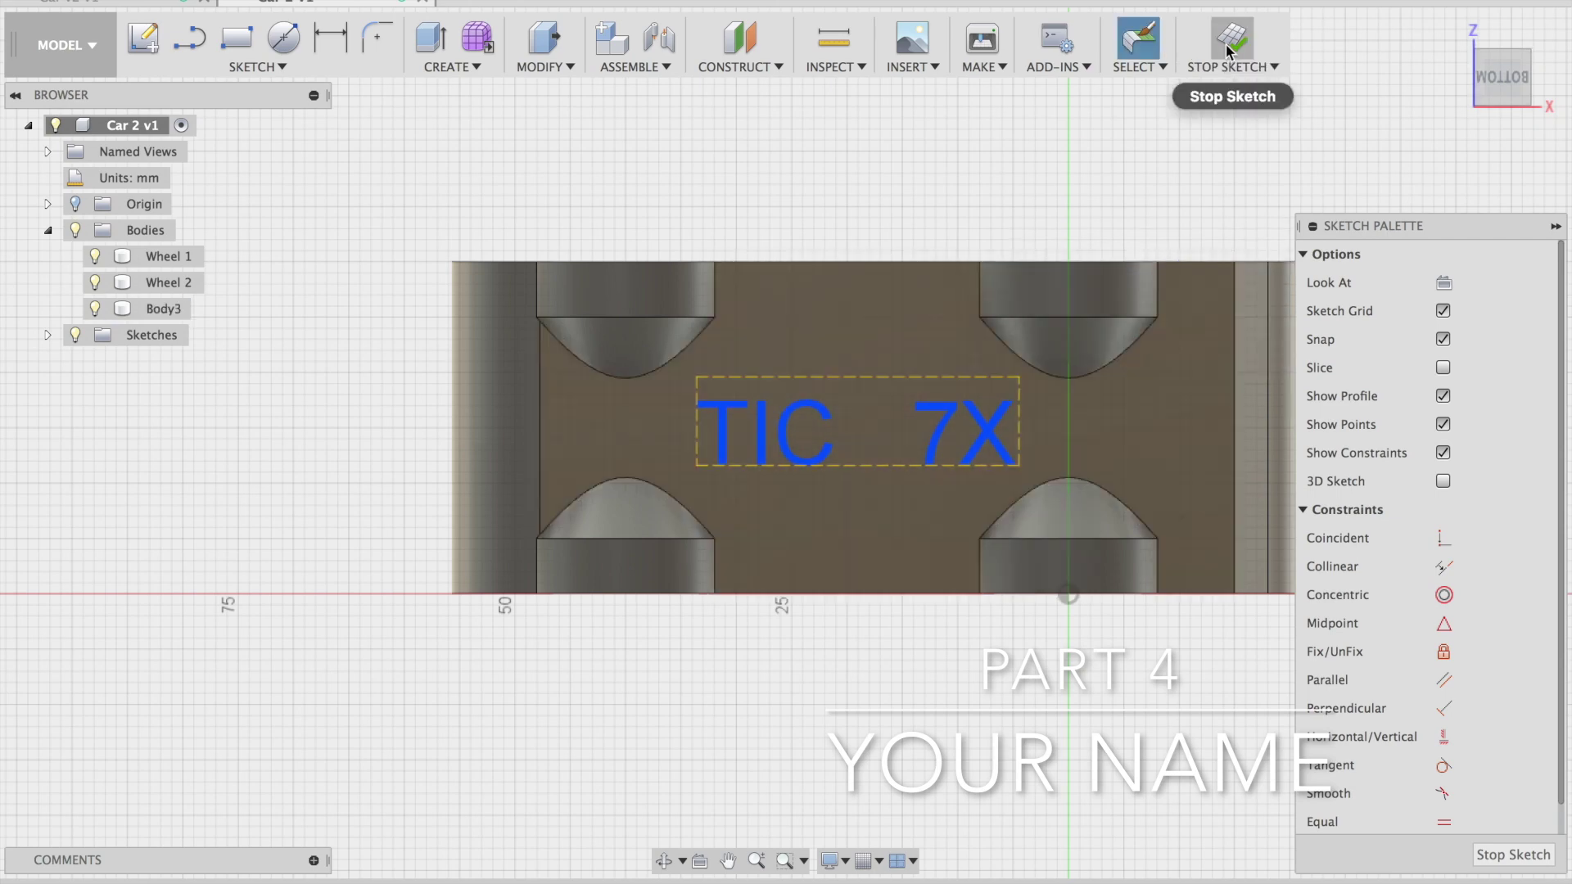
{"action": "left_click", "coordinate": [1225, 43]}
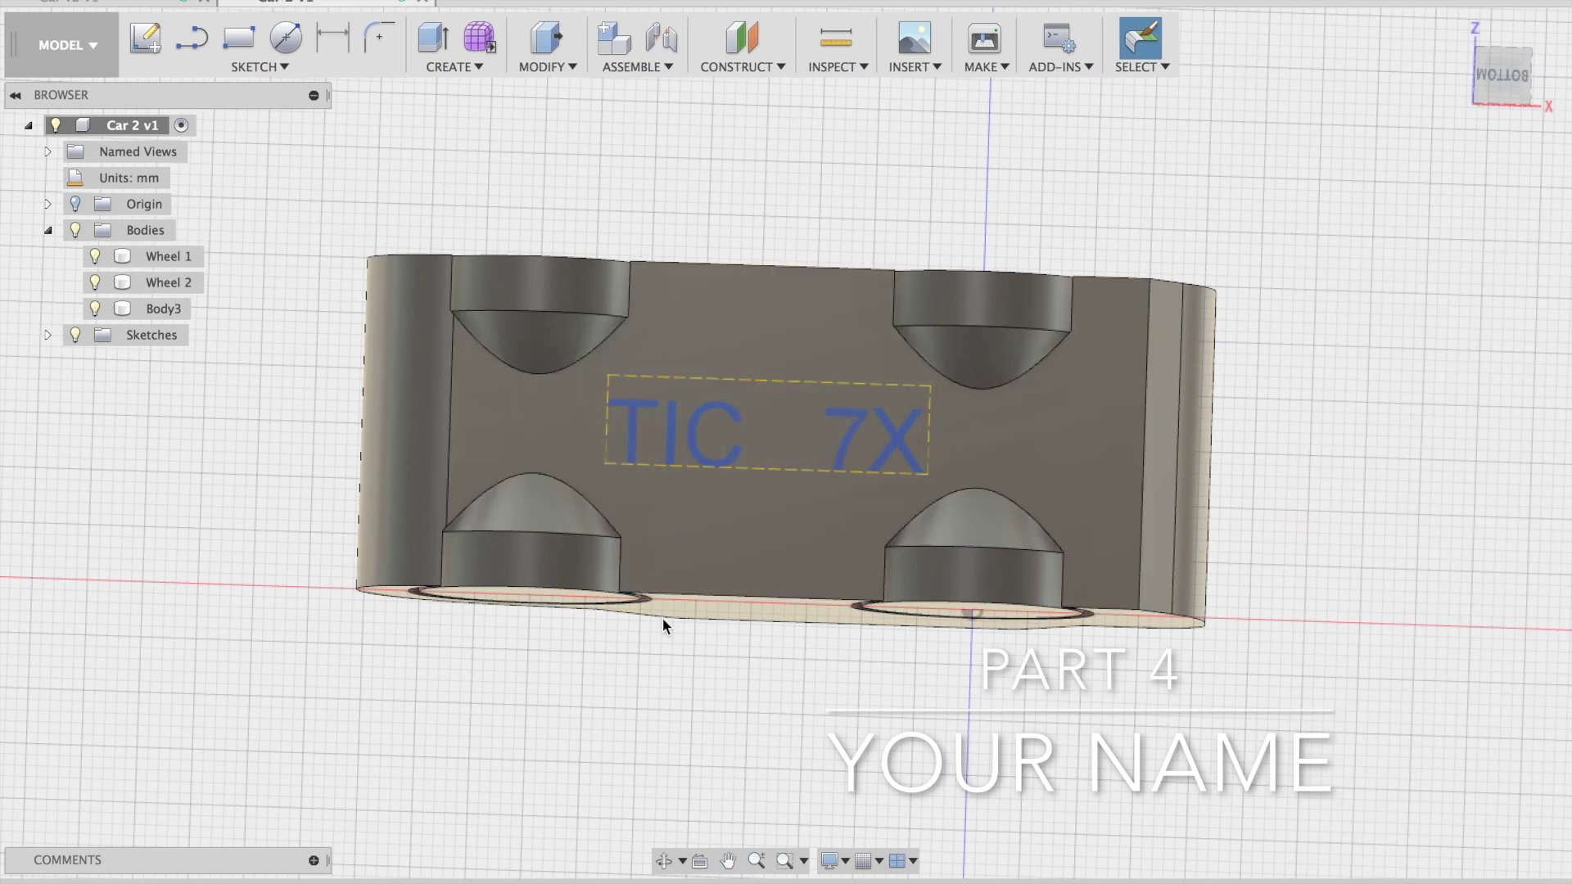
Engrave the text into the car's underside with Press Pull, using a distance of -1 mm as a cut
{"action": "left_click", "coordinate": [547, 41]}
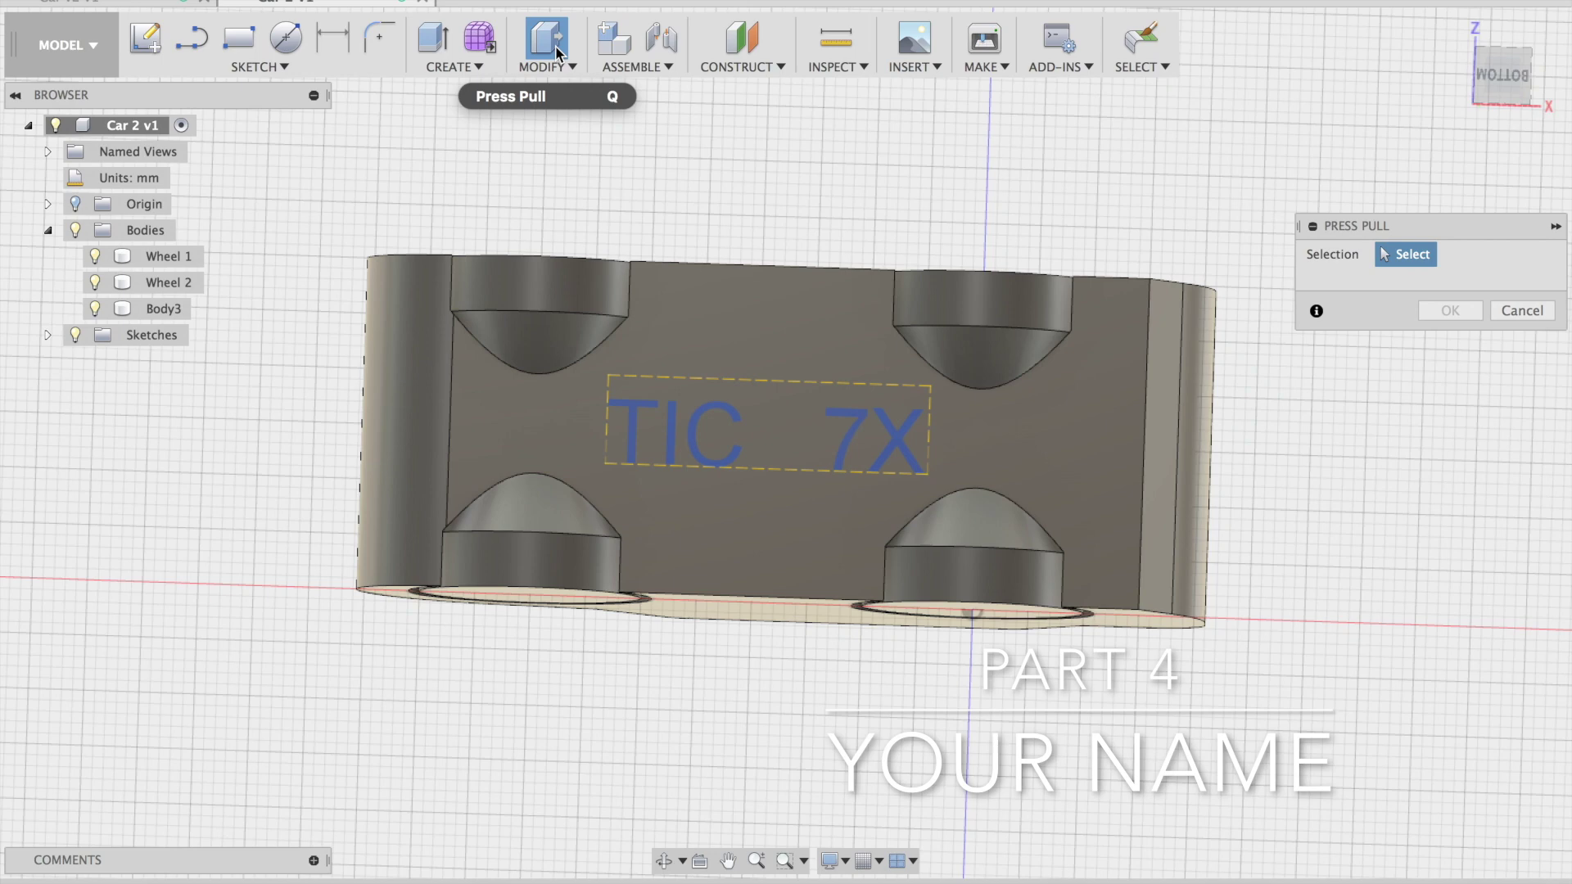
{"action": "left_click", "coordinate": [727, 409]}
{"action": "type", "text": "-1"}
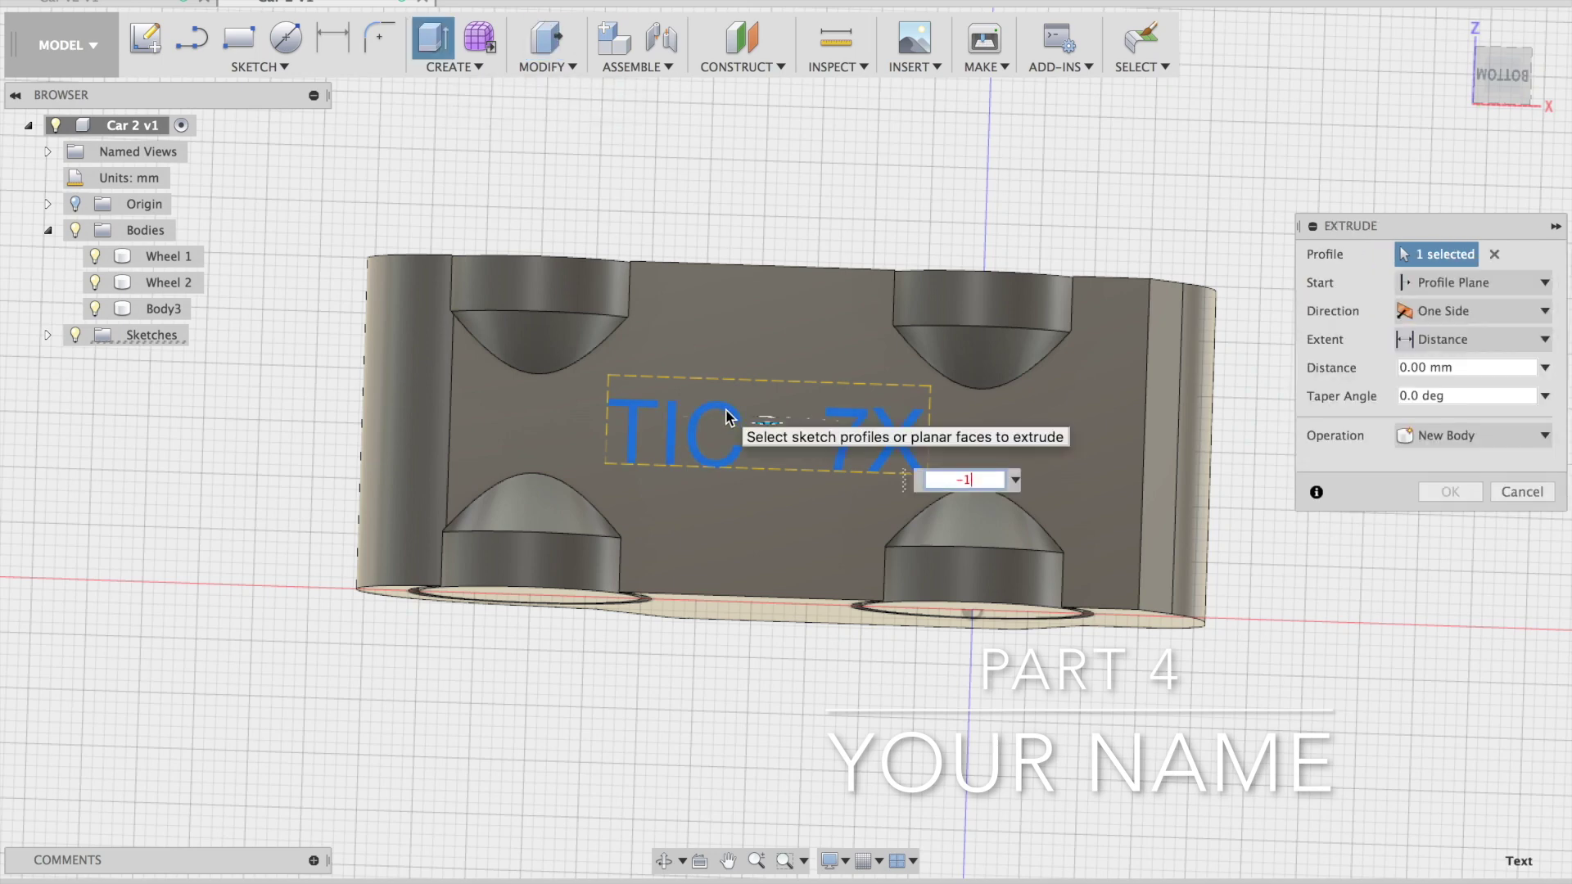
{"action": "key", "text": "Return"}
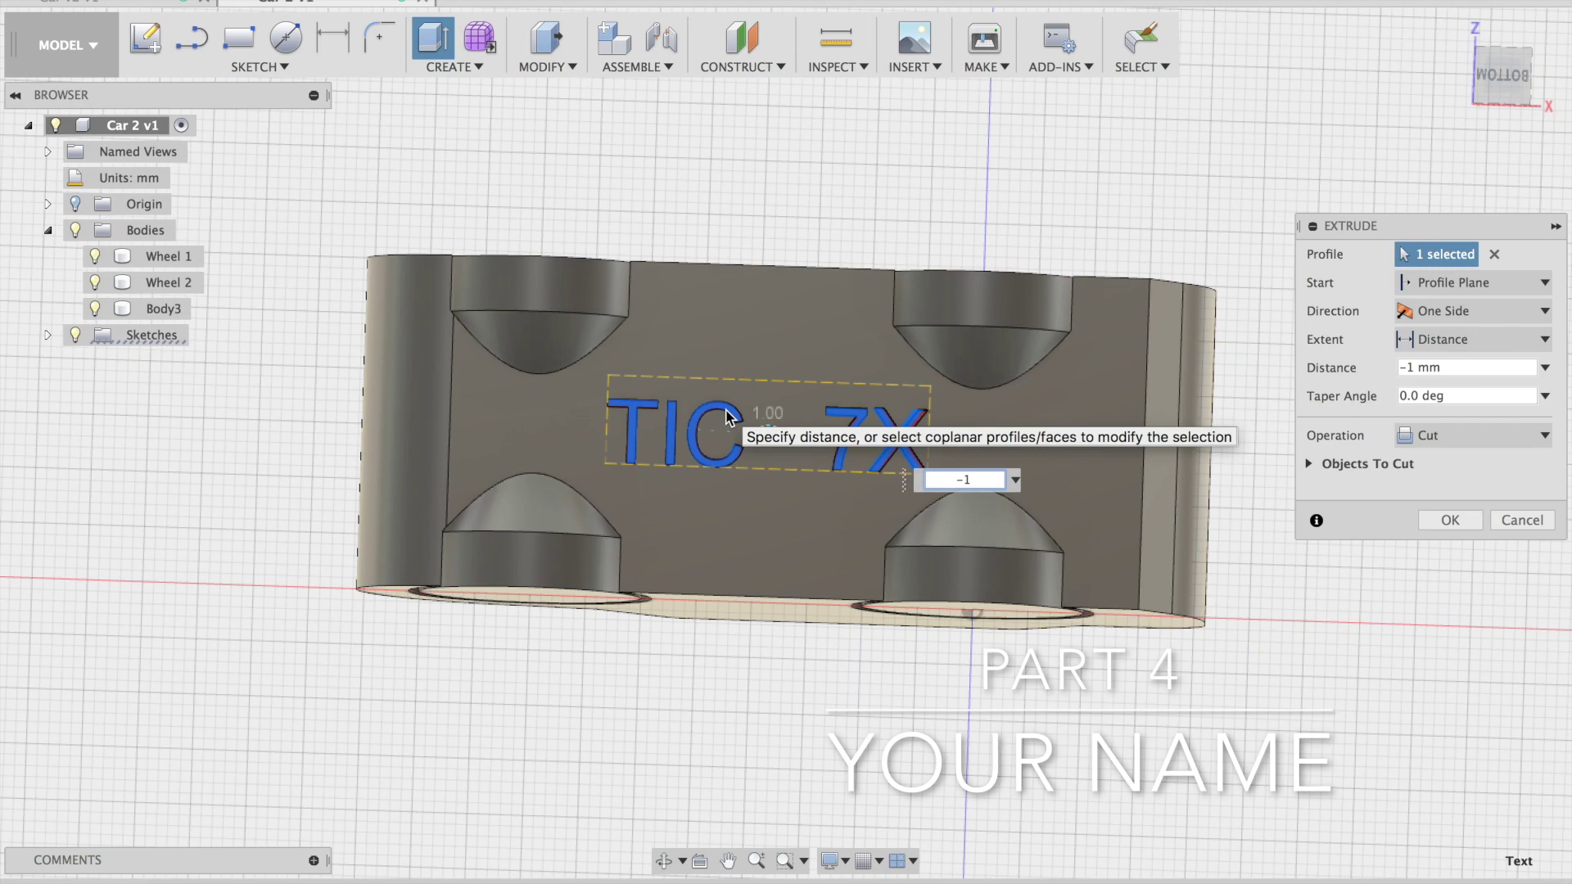
{"action": "key", "text": "Return"}
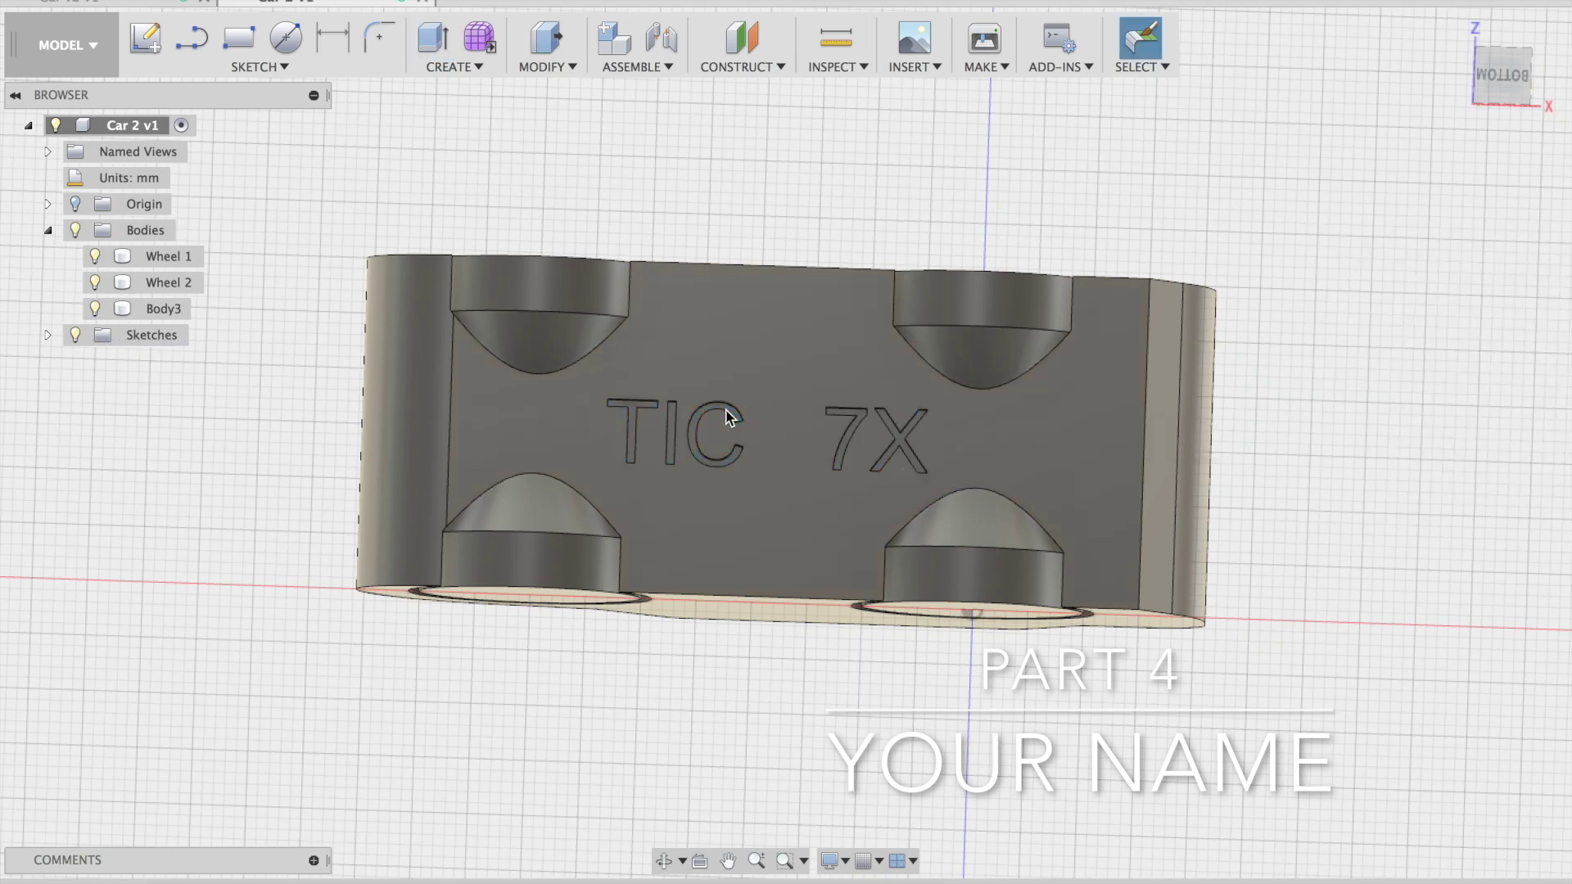
{"action": "middle_click_drag", "start_coordinate": [1447, 77], "coordinate": [1510, 192], "text": "shift"}
{"action": "middle_click_drag", "start_coordinate": [1445, 13], "coordinate": [1330, 218], "text": "shift"}
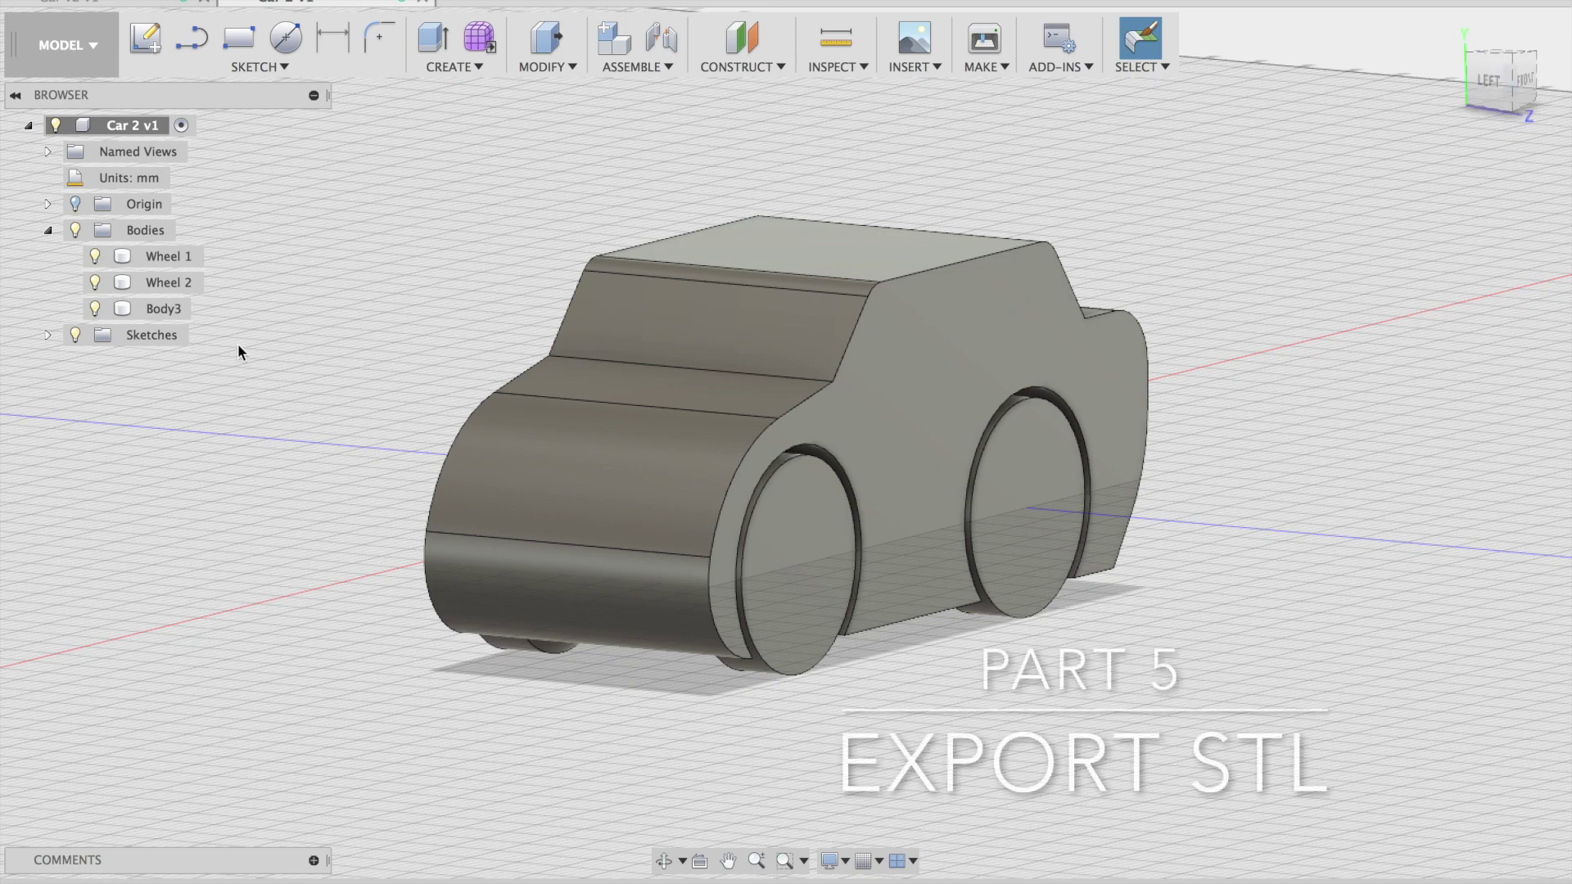
Hide Wheel 1 and Wheel 2 to view the car body alone, and show both wheels again
{"action": "left_click", "coordinate": [95, 257]}
{"action": "left_click", "coordinate": [95, 282]}
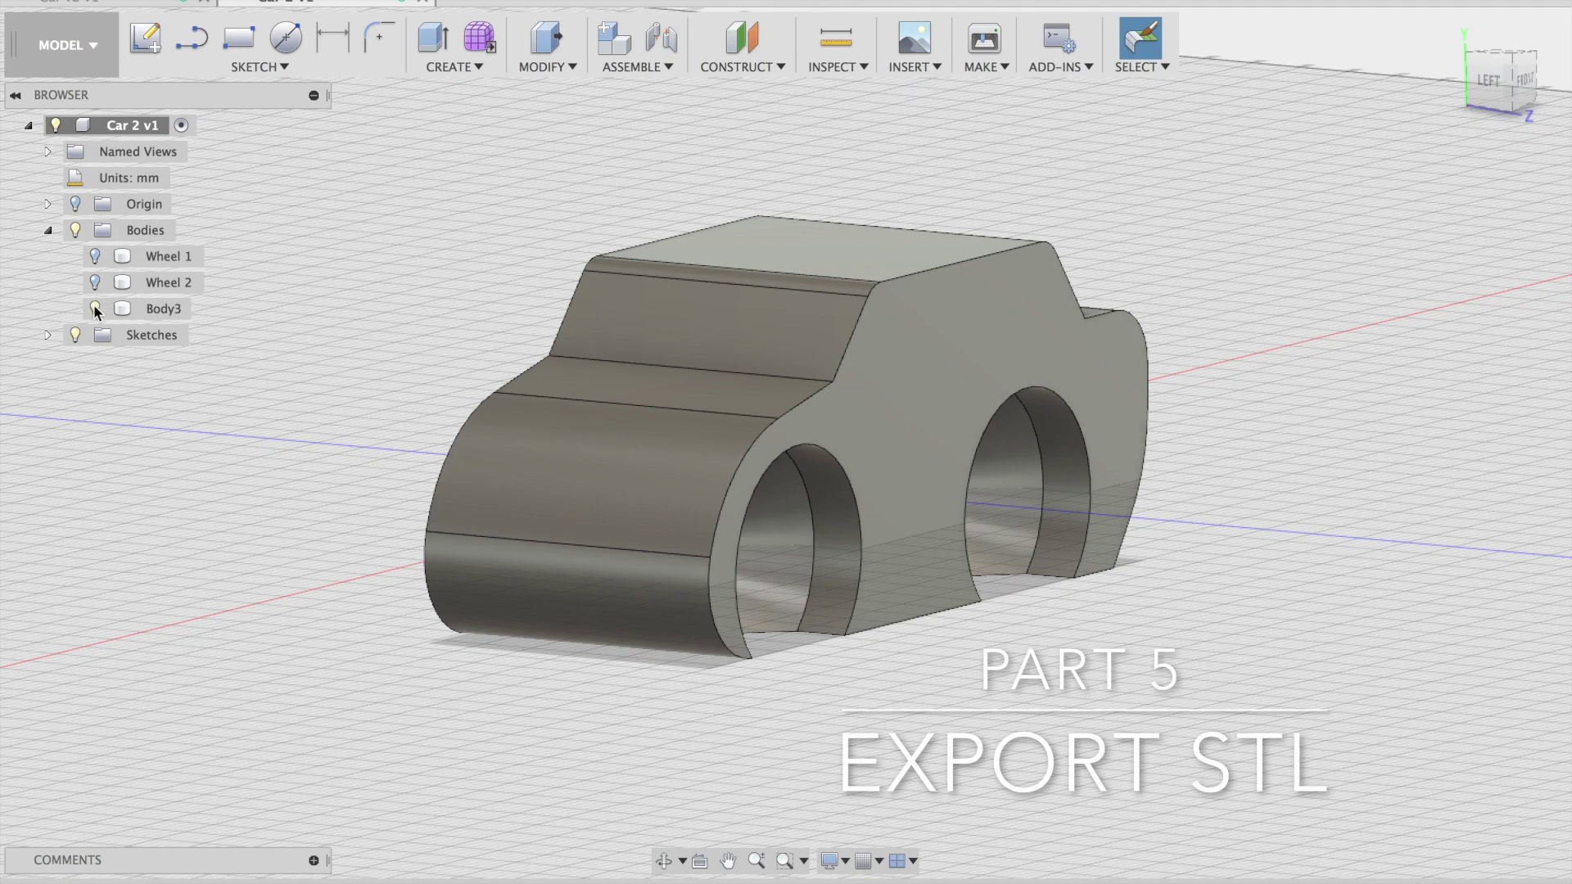
{"action": "left_click", "coordinate": [95, 282]}
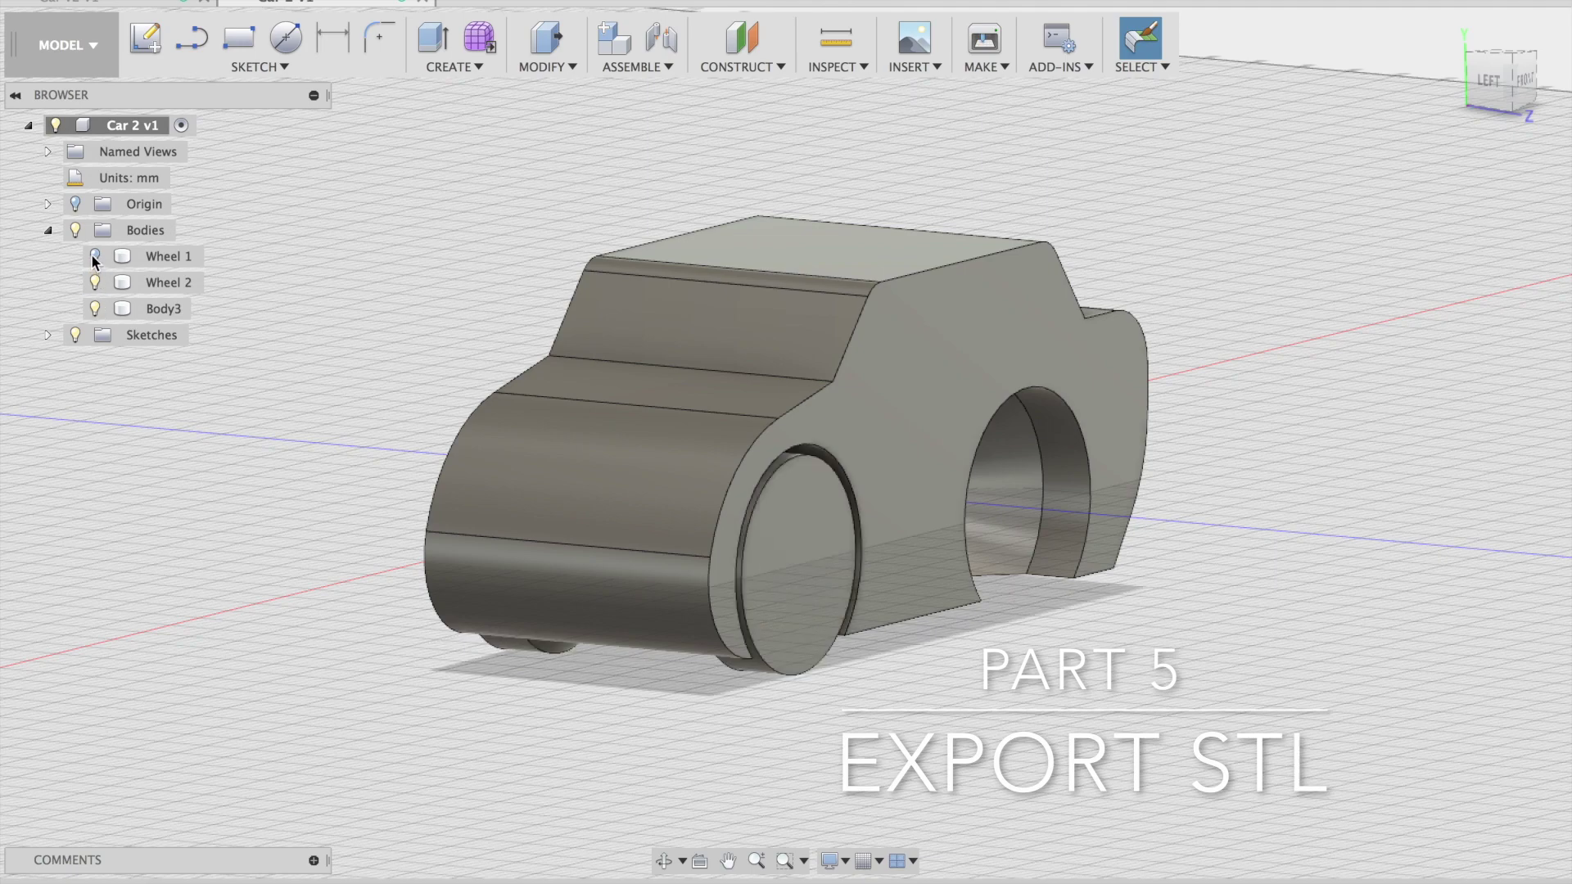
{"action": "left_click", "coordinate": [95, 256]}
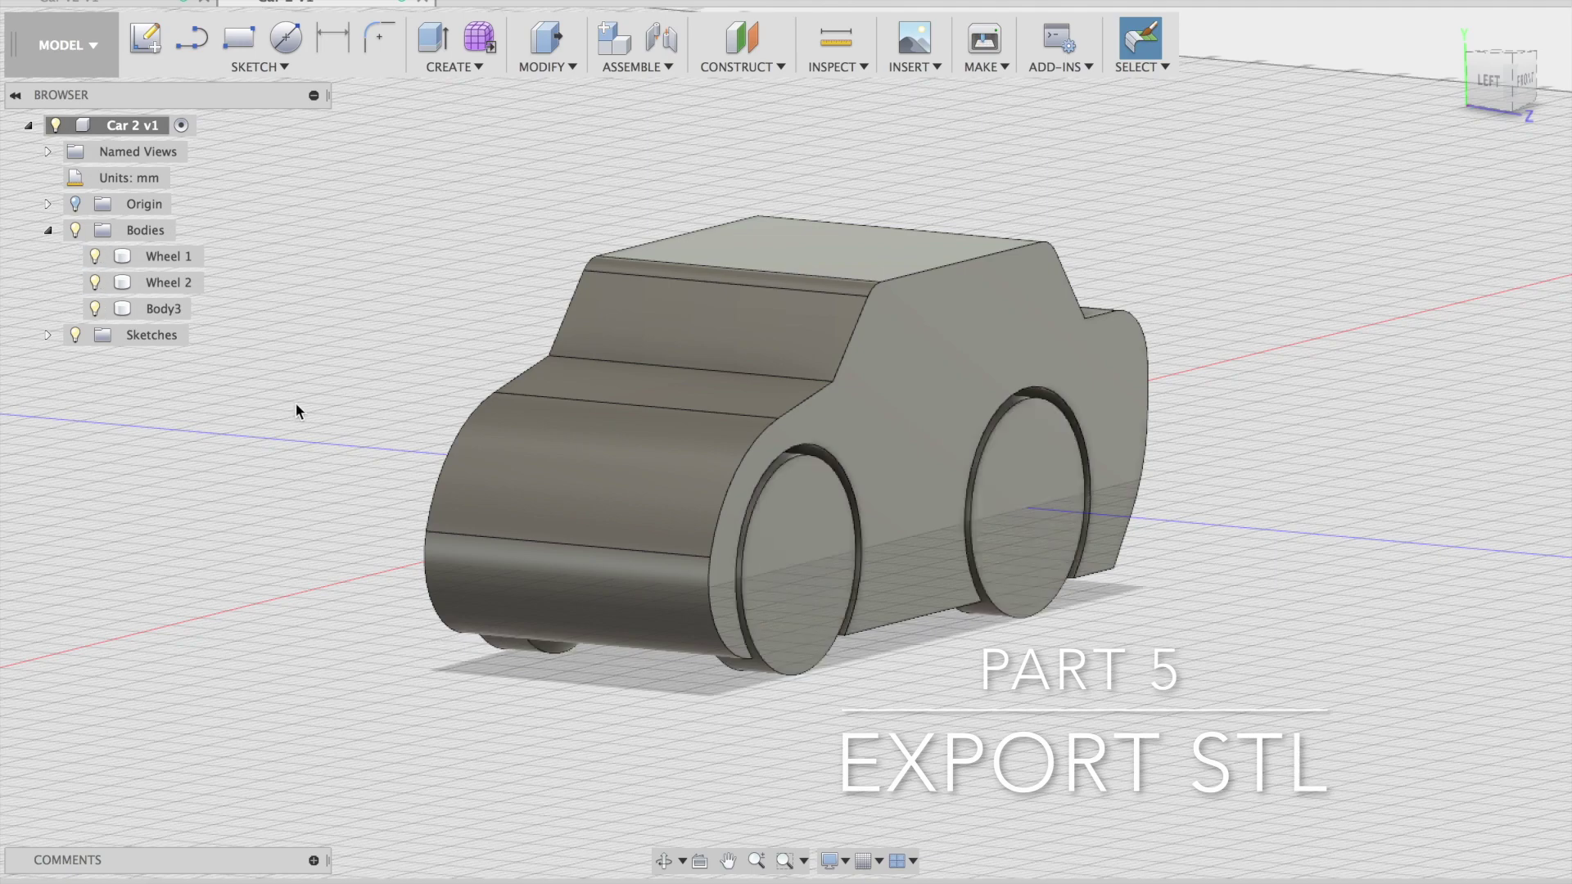
Set up a Save As STL export of the whole Car 2 v1 component with mesh preview on and sending to a 3D print utility off
{"action": "right_click", "coordinate": [96, 124]}
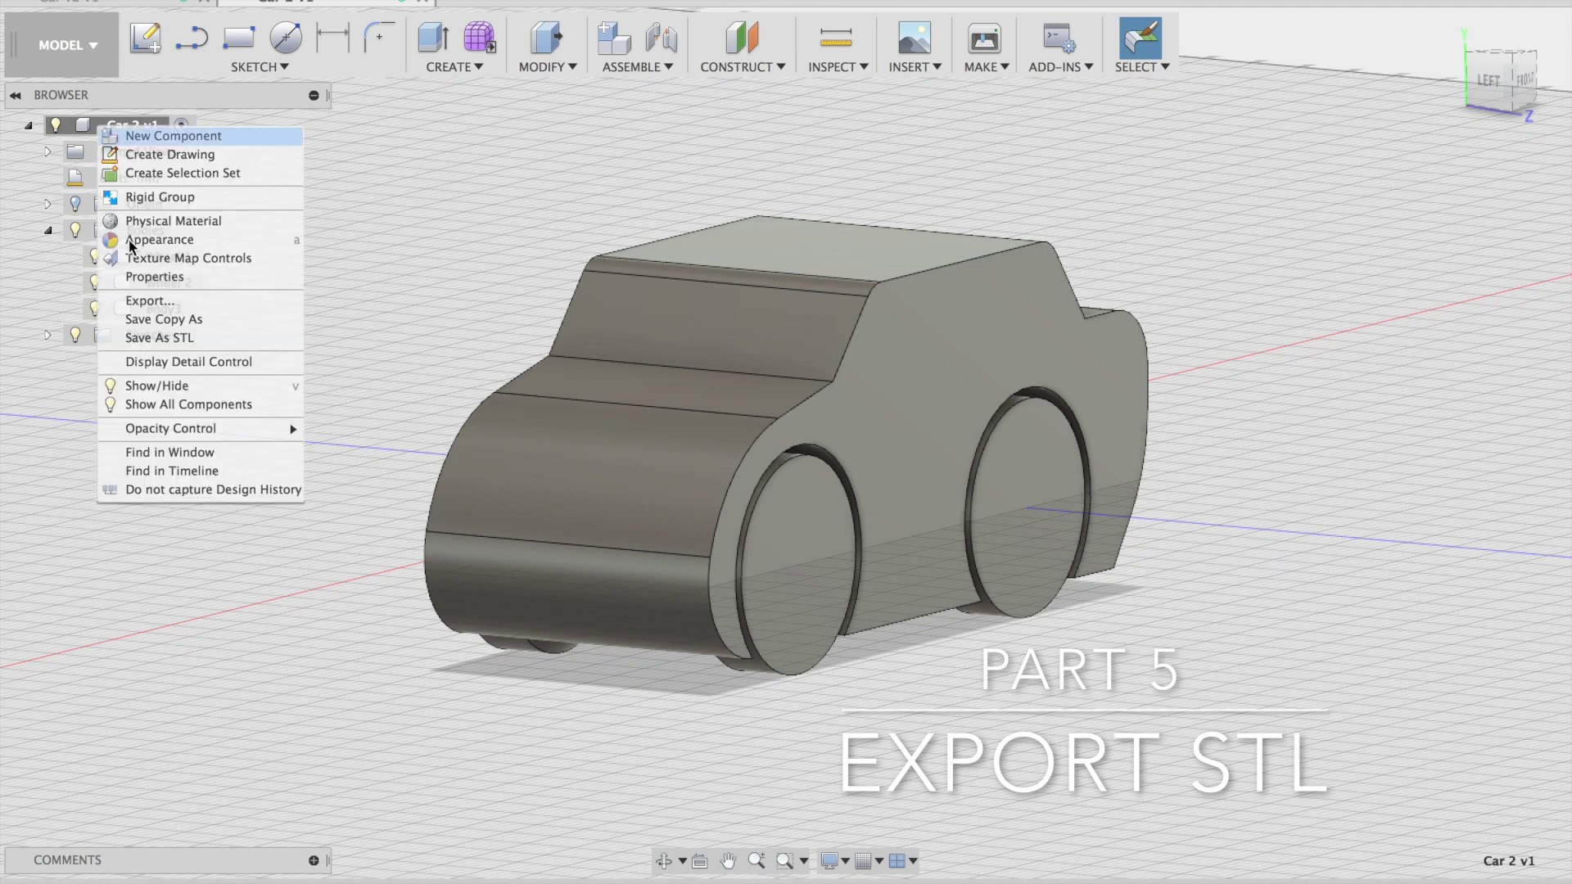
{"action": "left_click", "coordinate": [141, 338]}
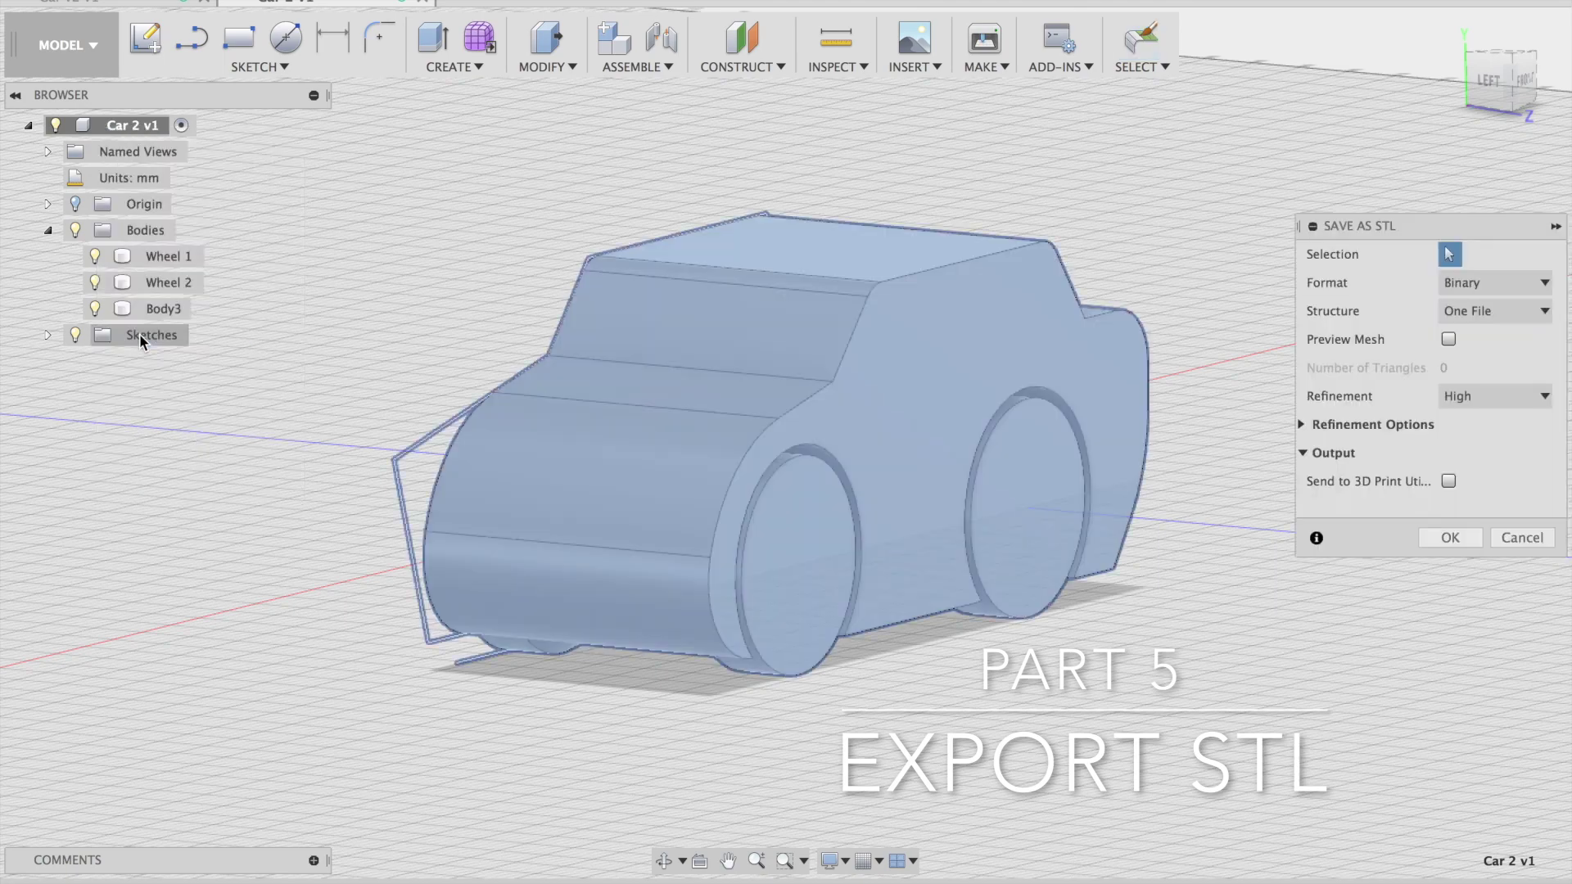
{"action": "left_click", "coordinate": [1448, 338]}
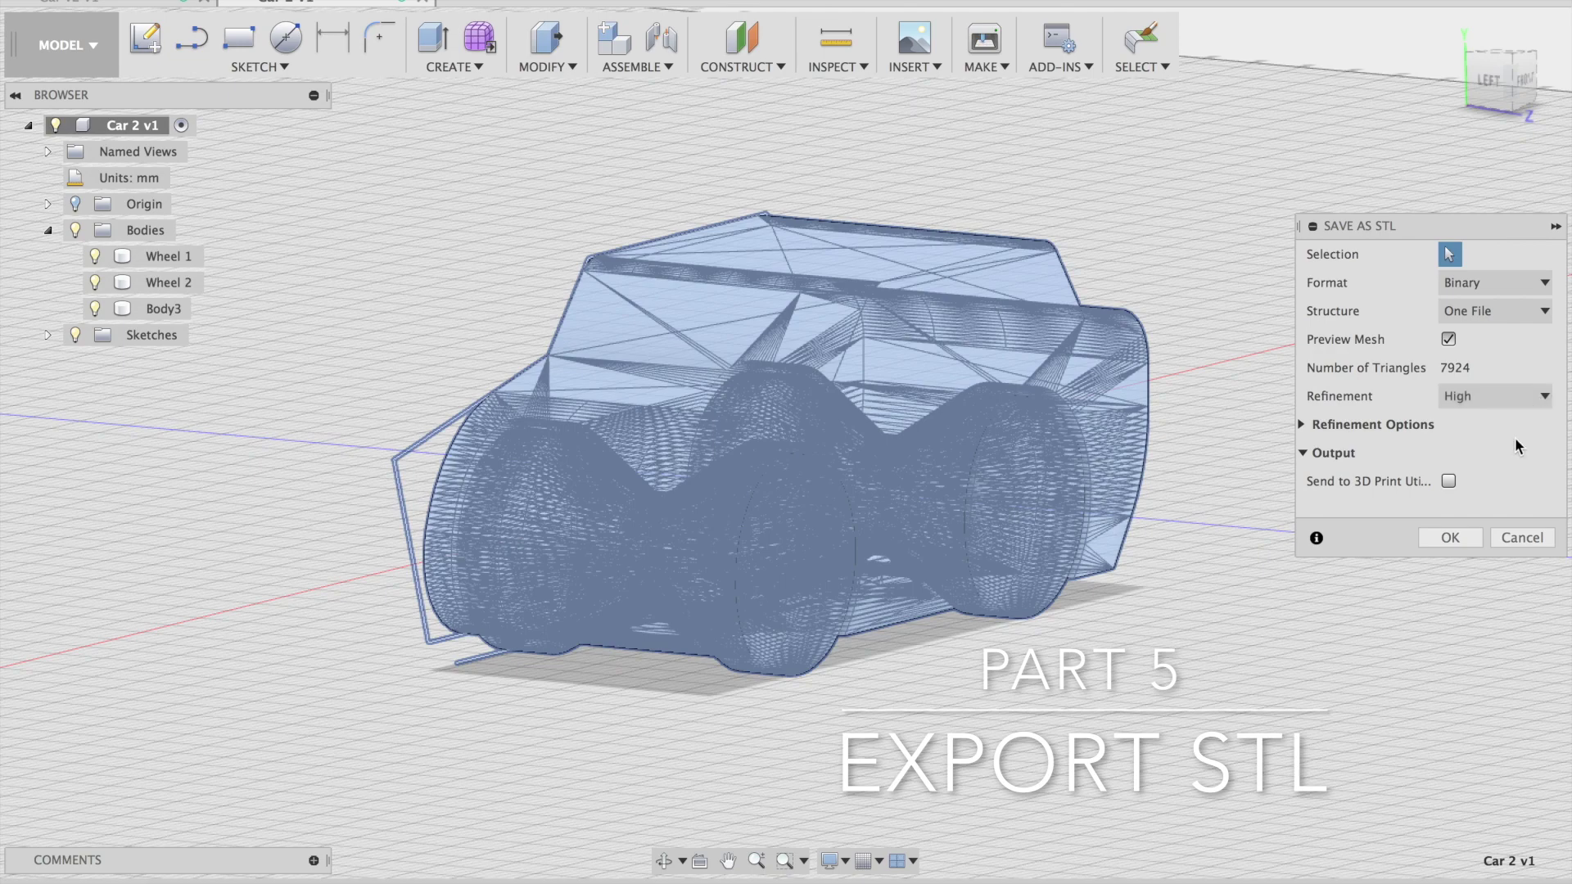
{"action": "left_click", "coordinate": [1448, 483]}
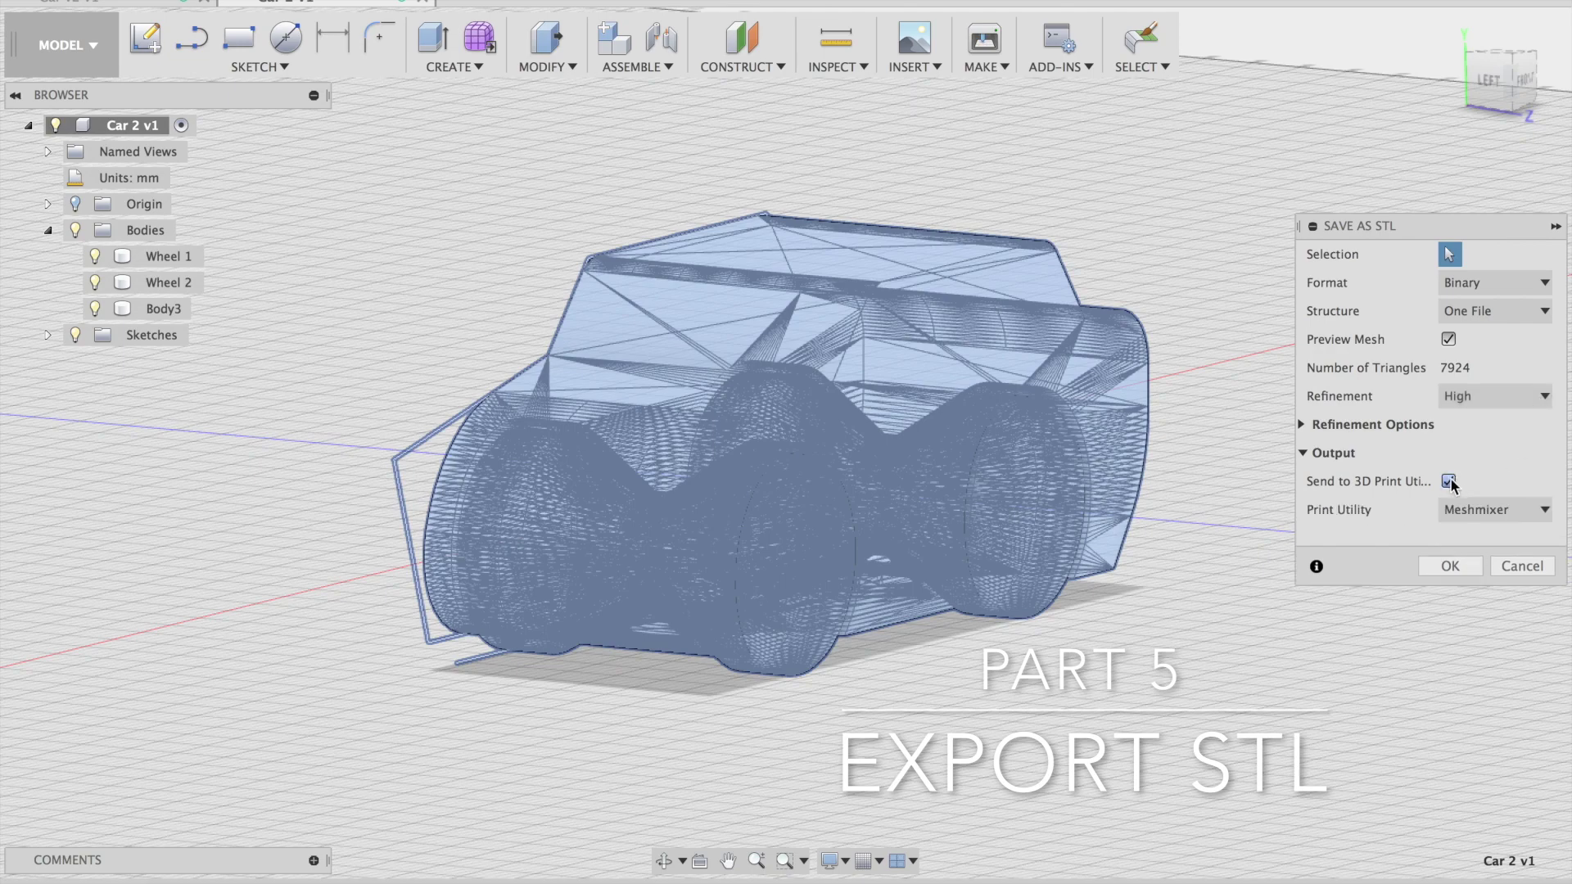
{"action": "left_click", "coordinate": [1449, 481]}
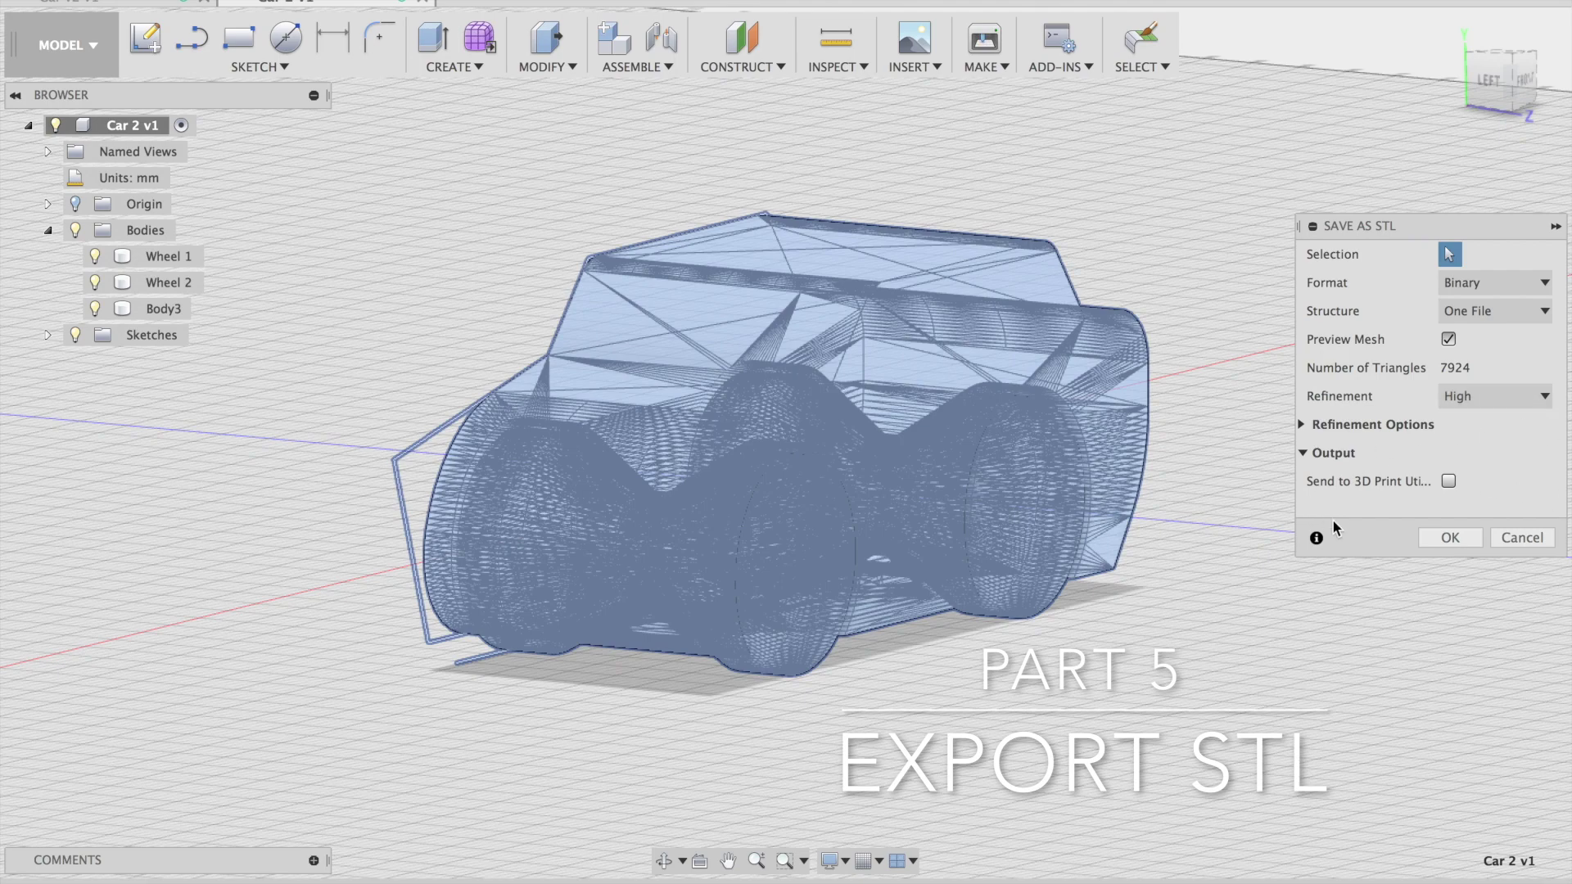
Confirm the STL settings and save the file as Car 2 v1 on the Desktop
{"action": "left_click", "coordinate": [1449, 534]}
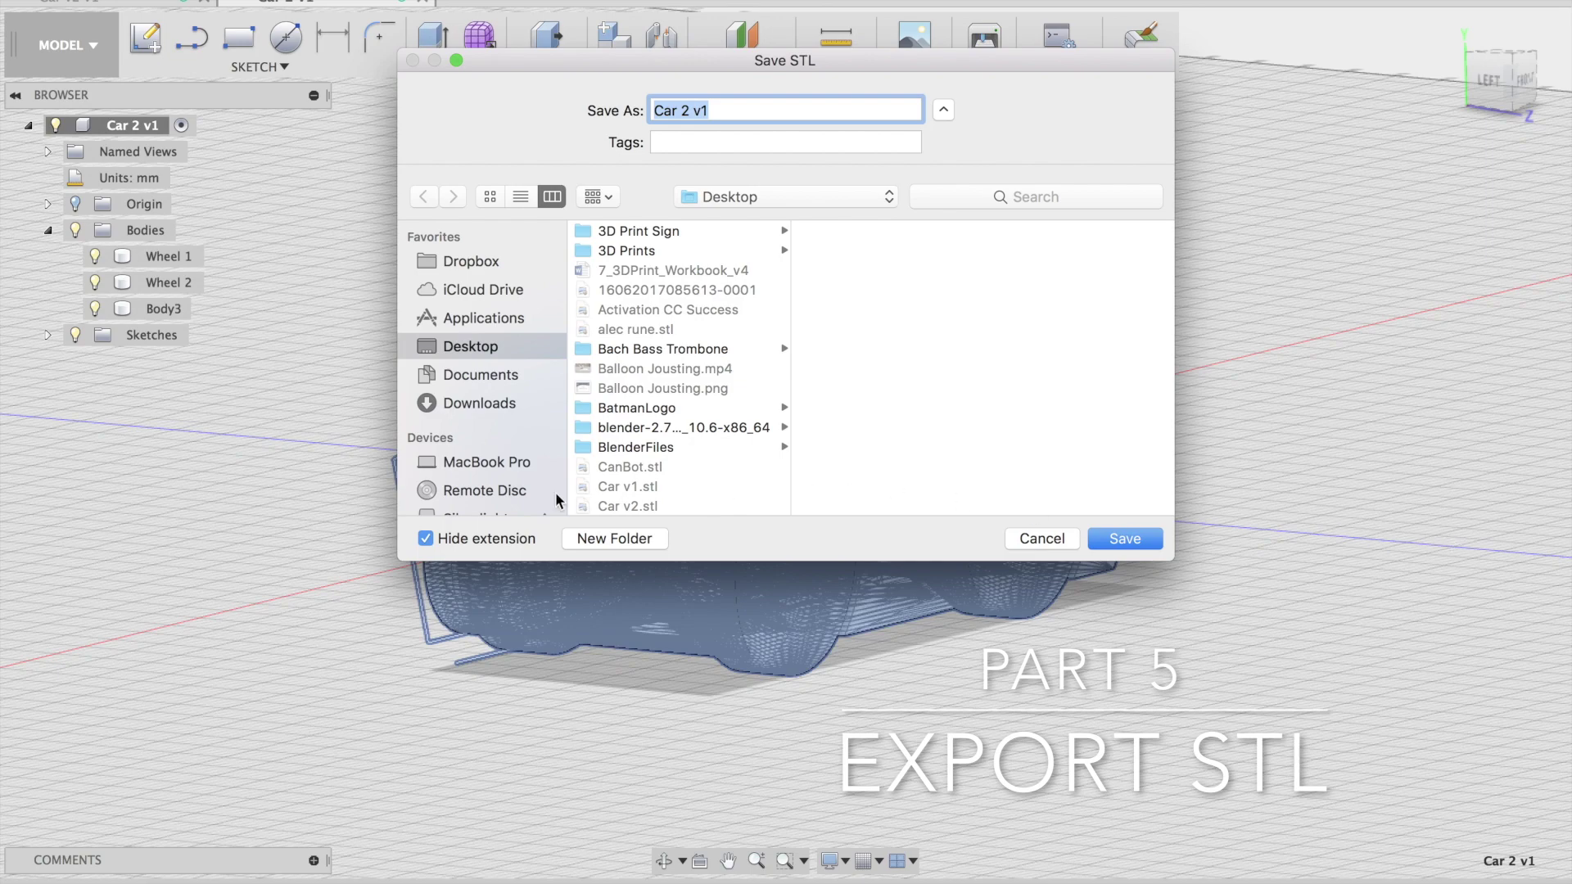
{"action": "scroll", "coordinate": [475, 483], "scroll_direction": "down", "scroll_amount": 5}
{"action": "scroll", "coordinate": [477, 470], "scroll_direction": "up", "scroll_amount": 5}
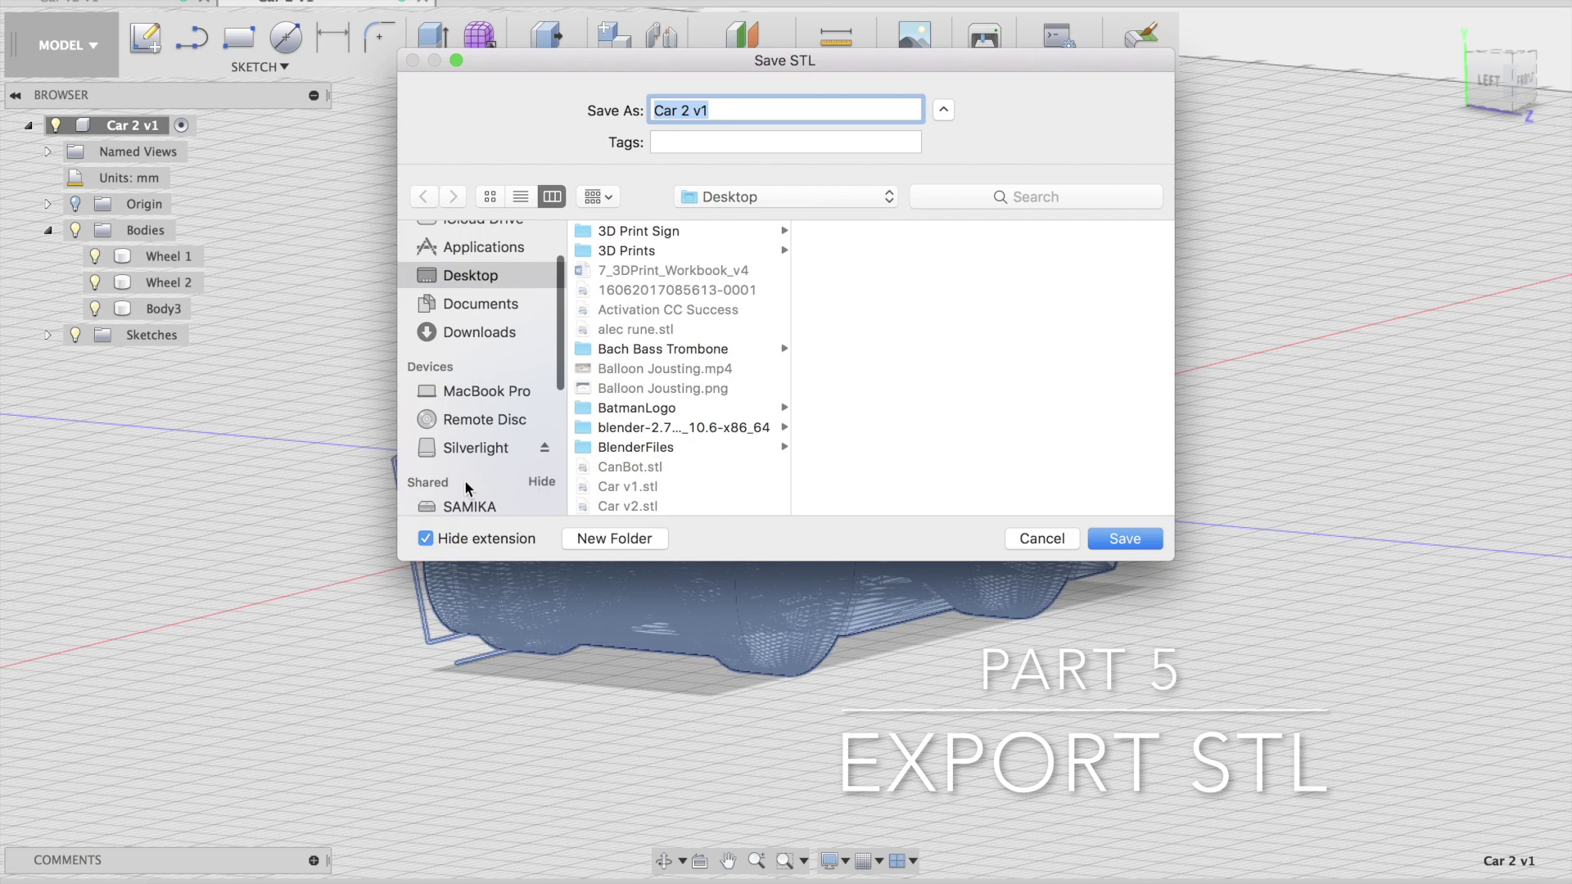
{"action": "scroll", "coordinate": [493, 465], "scroll_direction": "down", "scroll_amount": 3}
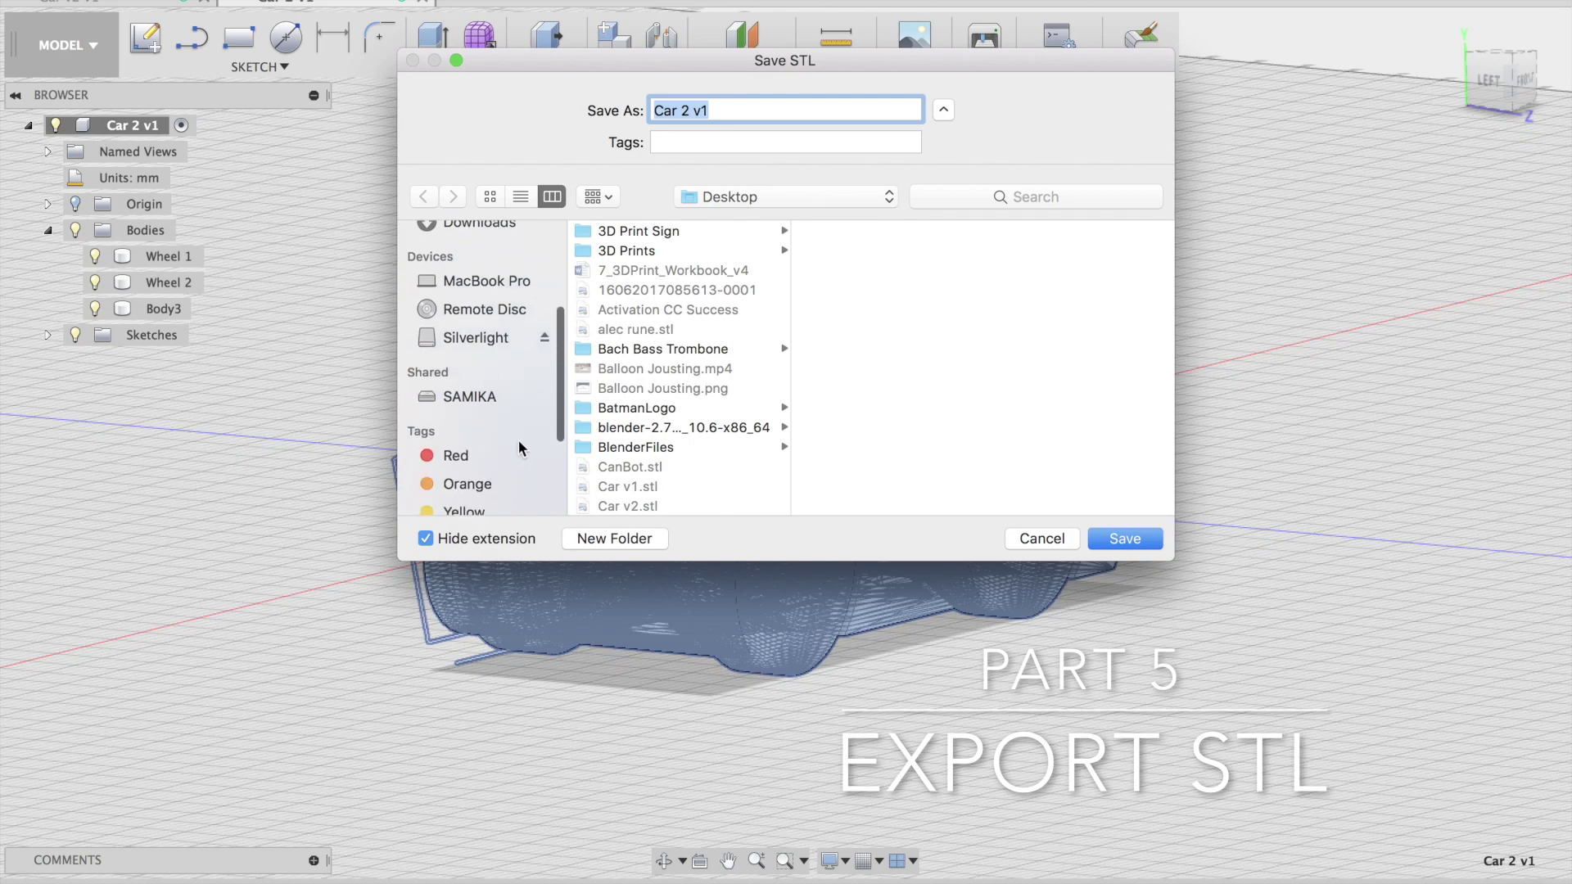
{"action": "scroll", "coordinate": [518, 440], "scroll_direction": "up", "scroll_amount": 5}
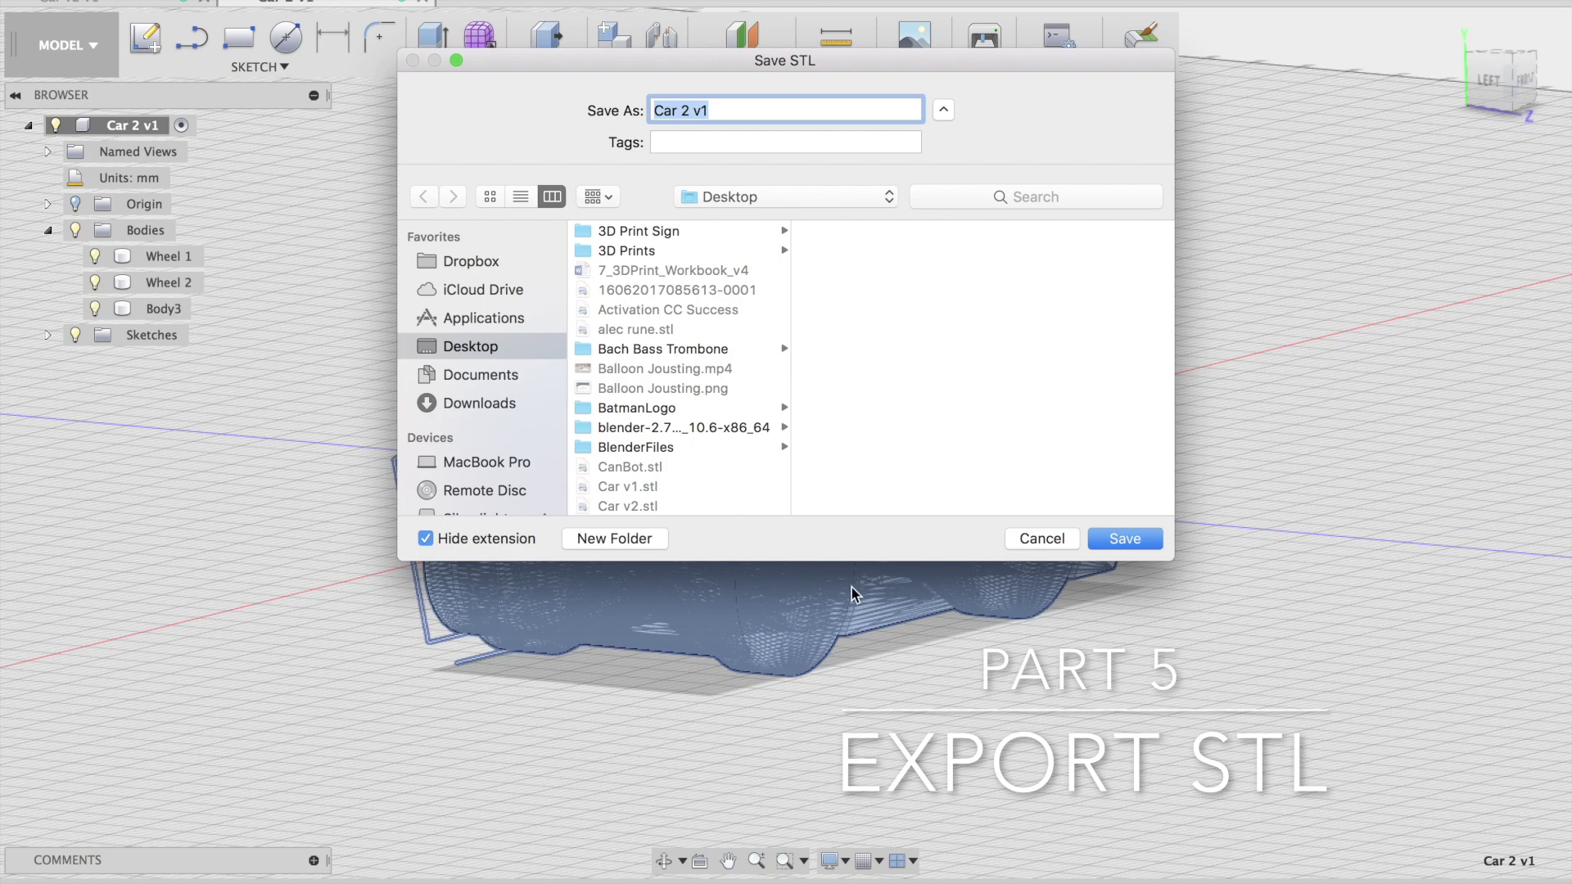
{"action": "left_click", "coordinate": [1148, 540]}
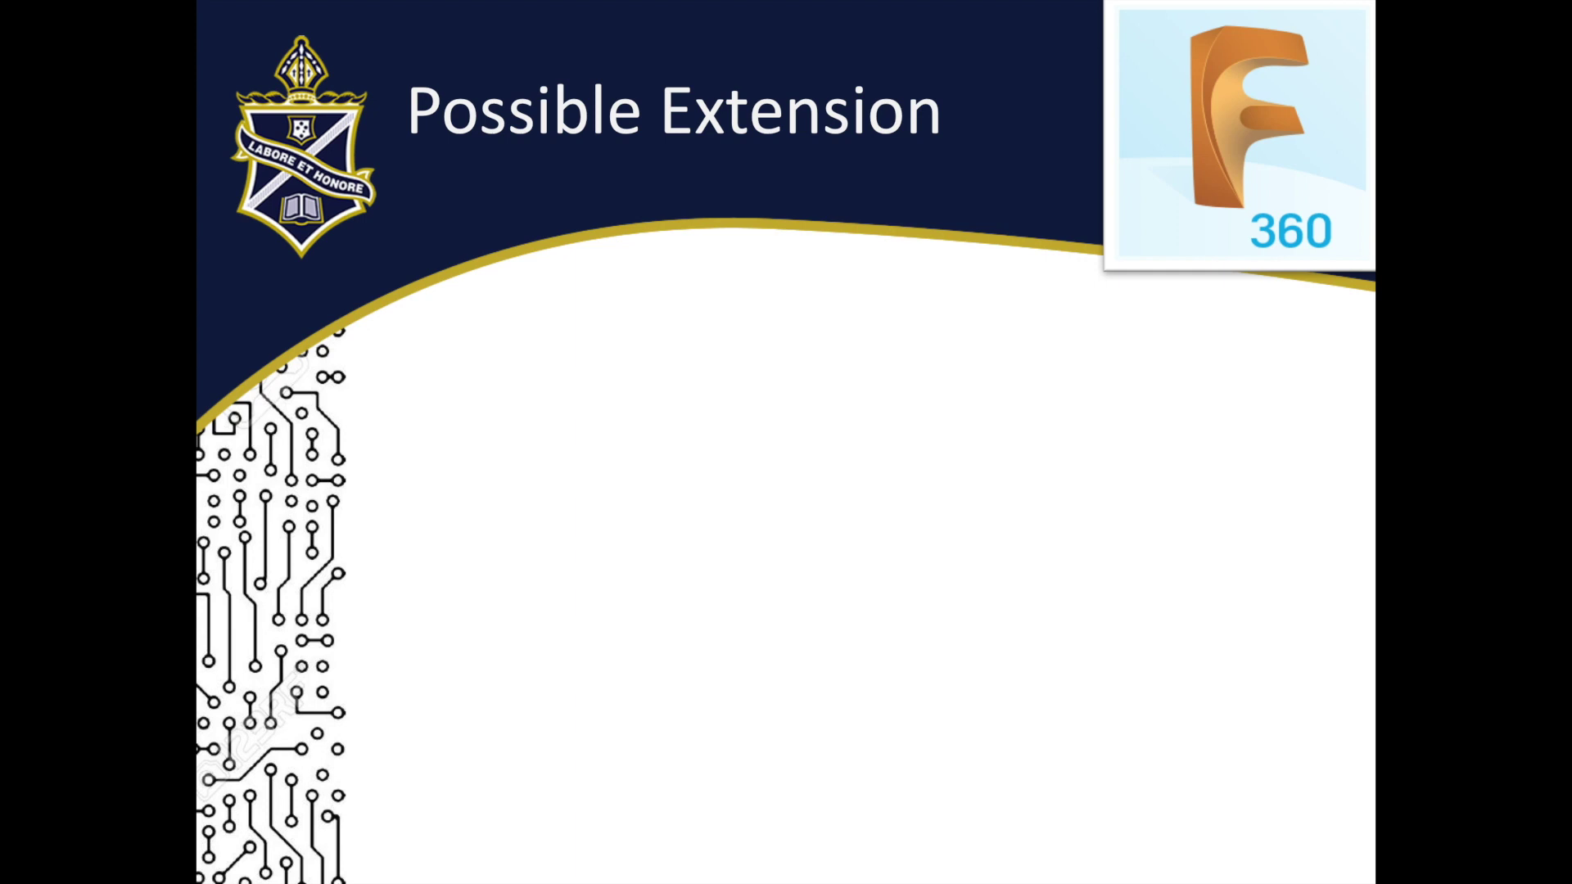
{"action": "key", "text": "space"}
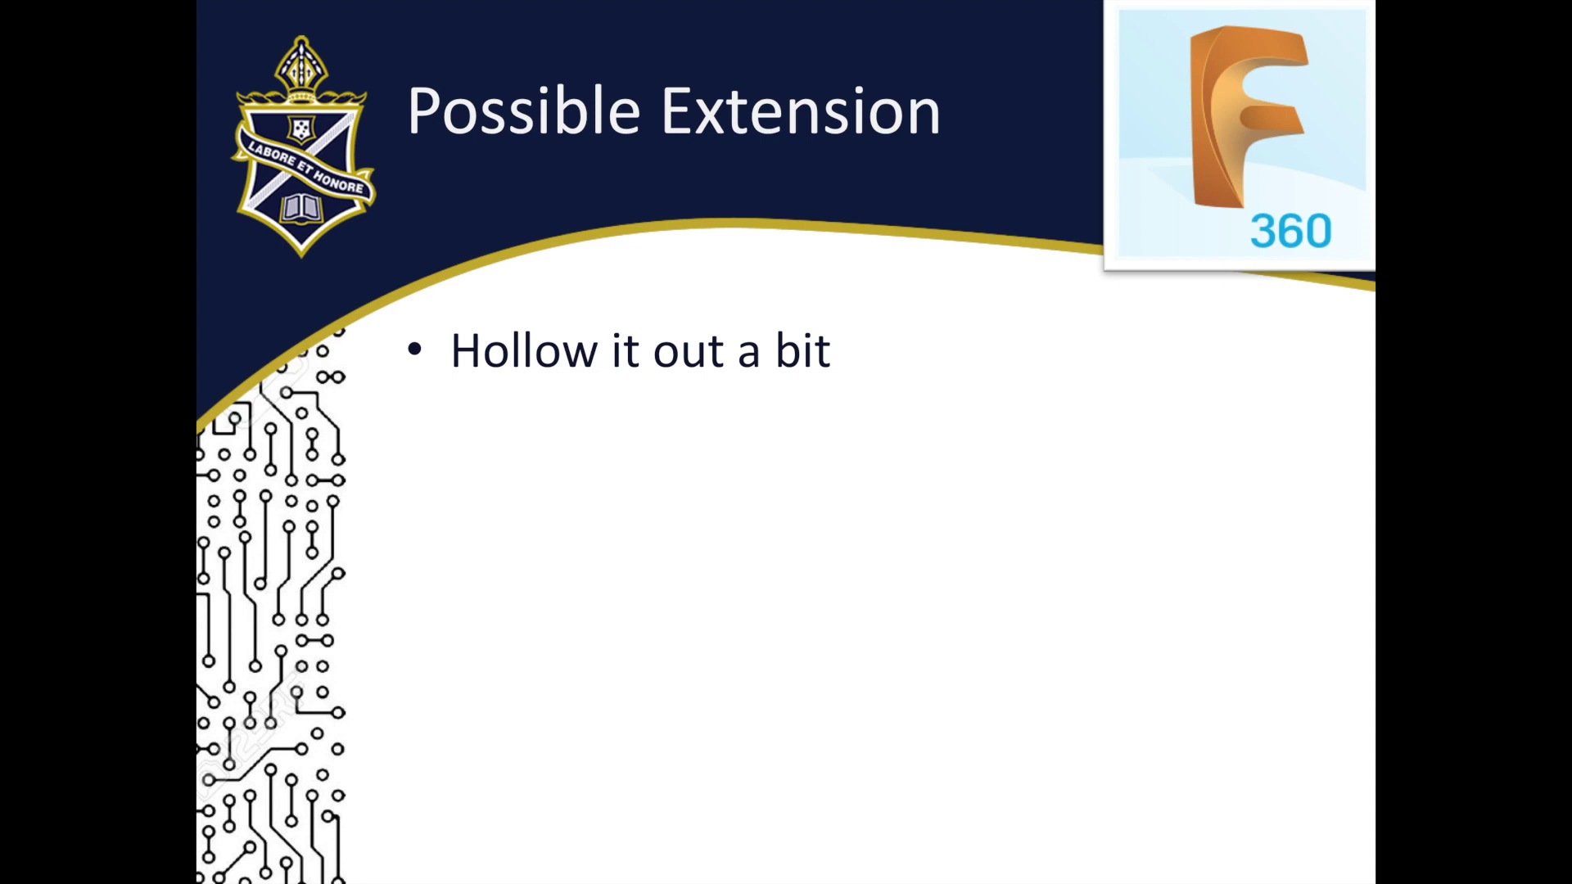
{"action": "key", "text": "space"}
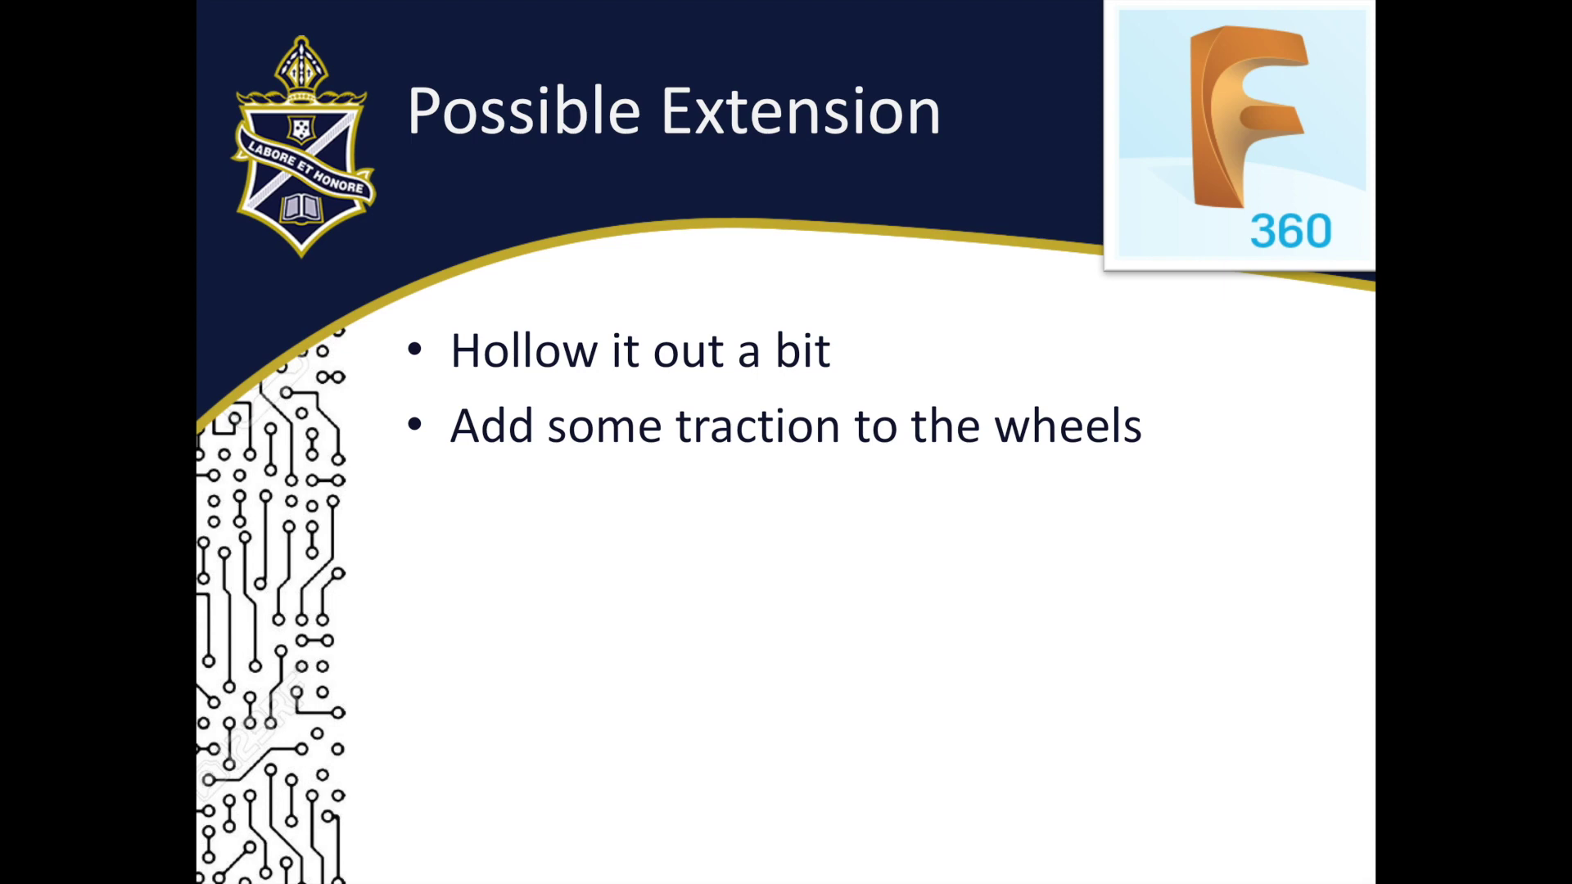